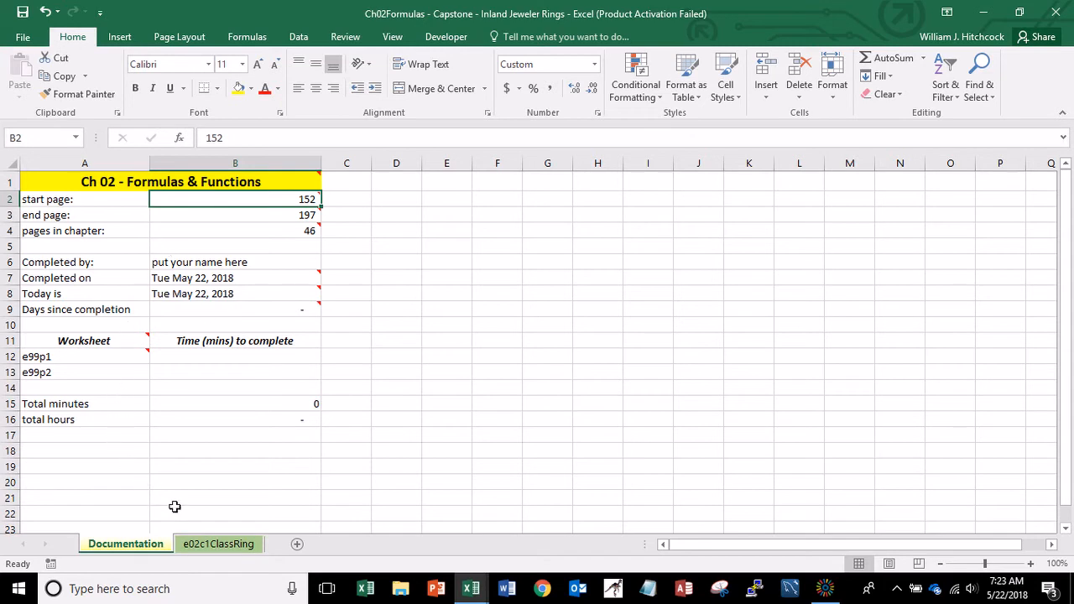
# Set the chapter's start page on the Documentation sheet to 197.
pyautogui.click(212, 542)
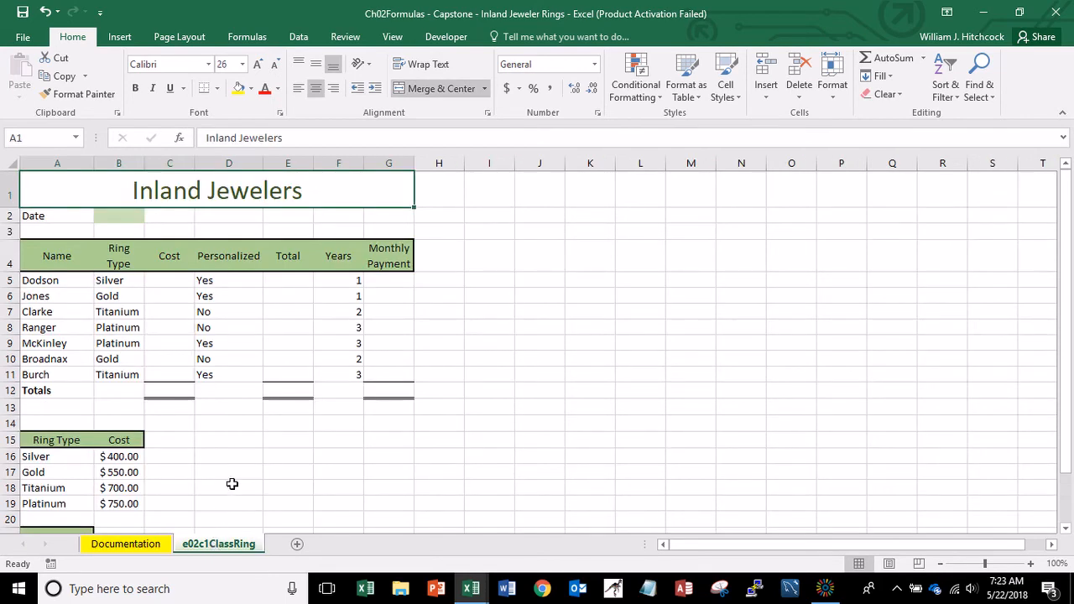
pyautogui.click(141, 548)
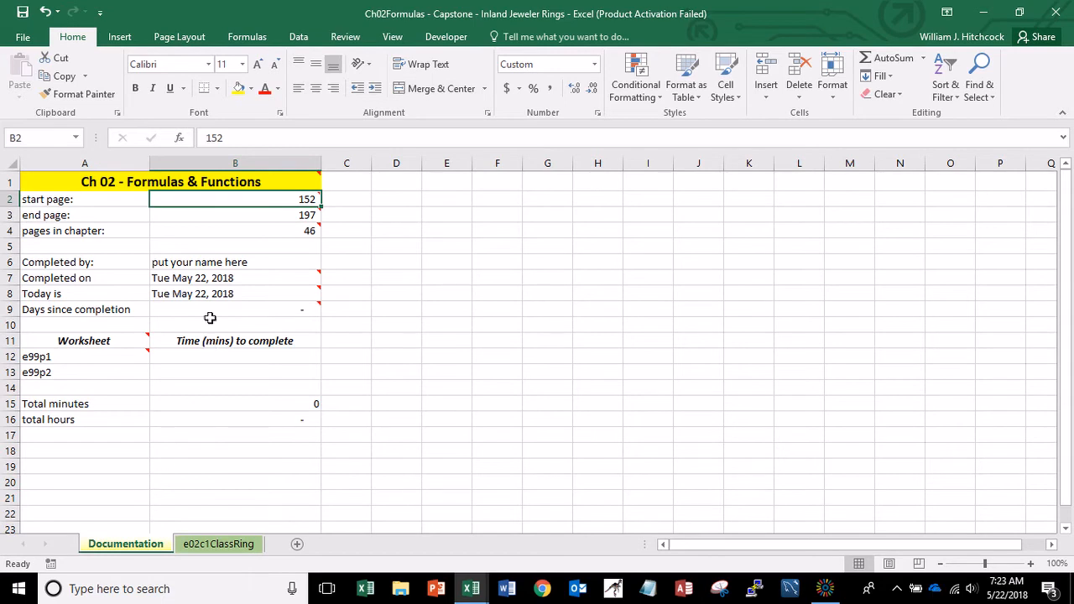
pyautogui.moveTo(233, 198)
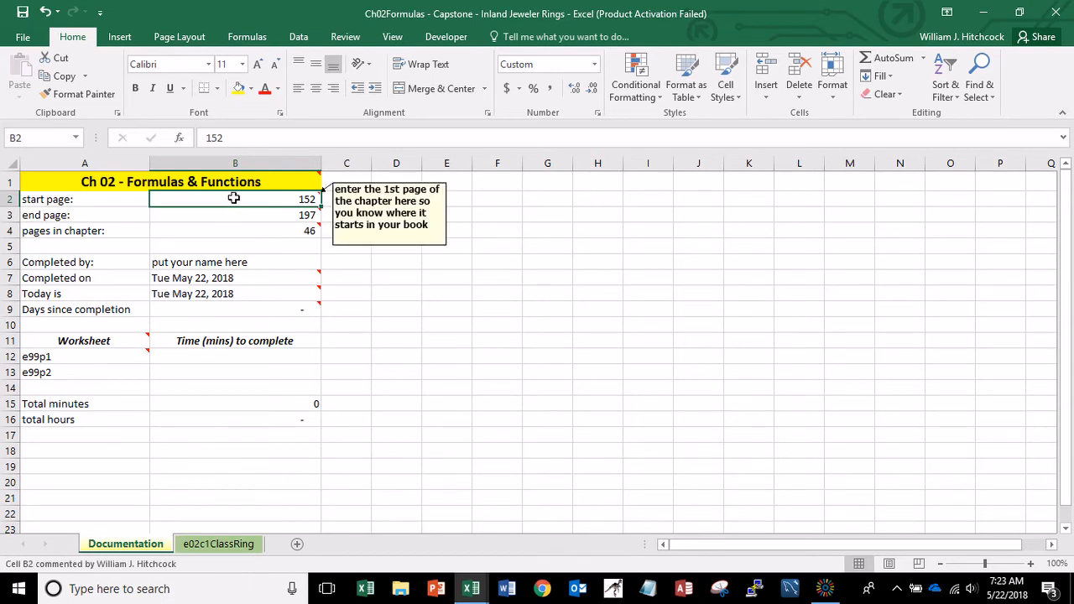
pyautogui.write('197')
pyautogui.press('Return')
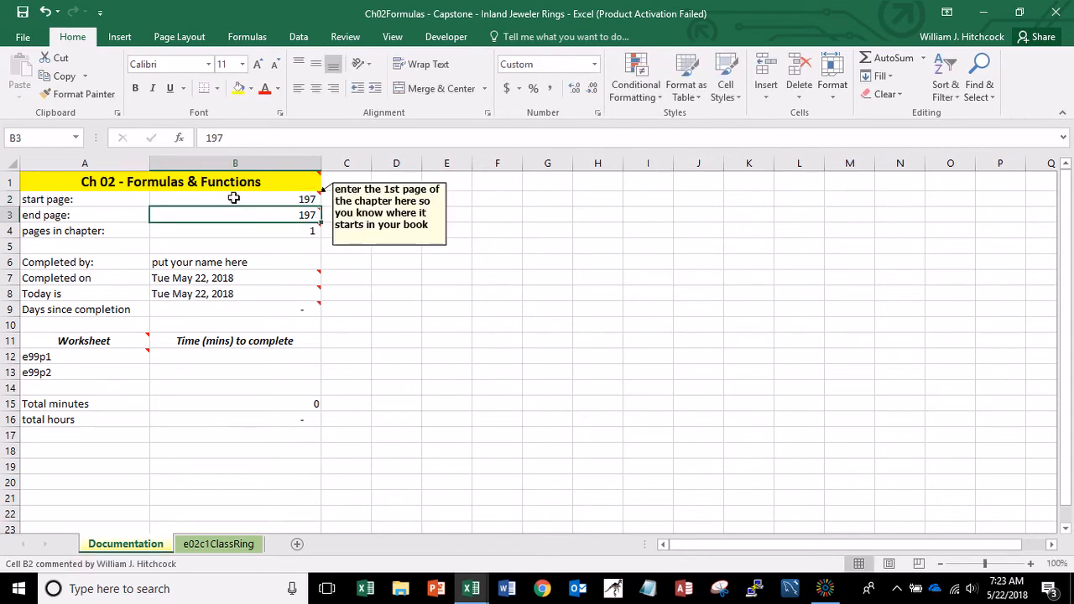
# Fill in the full name for "Completed by" and enter 5/22/2018 as the "Completed on" date.
pyautogui.press('Down')
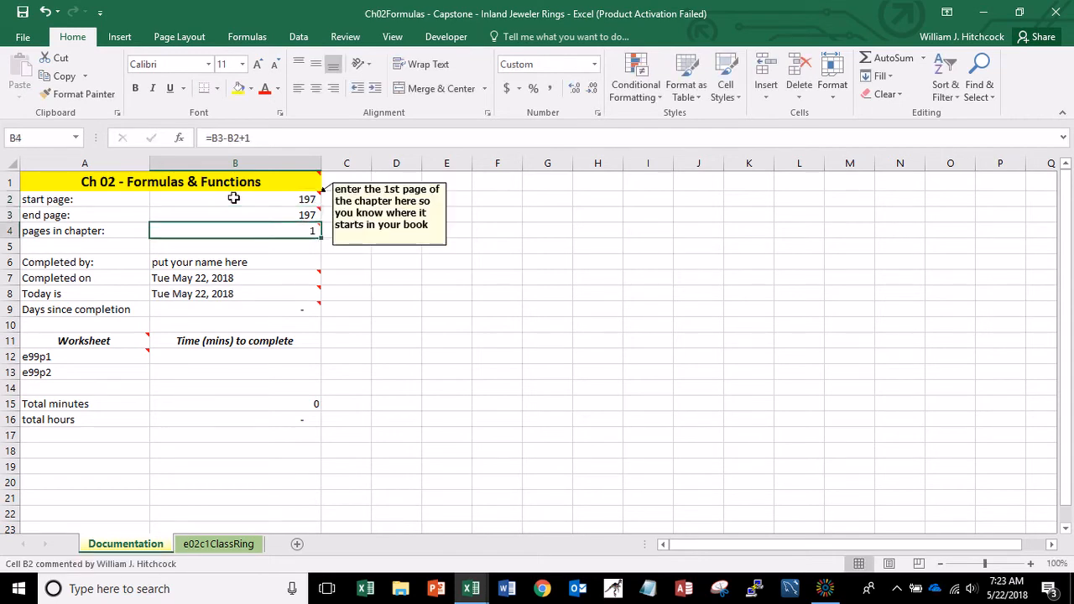
pyautogui.press('Down')
pyautogui.press('Down')
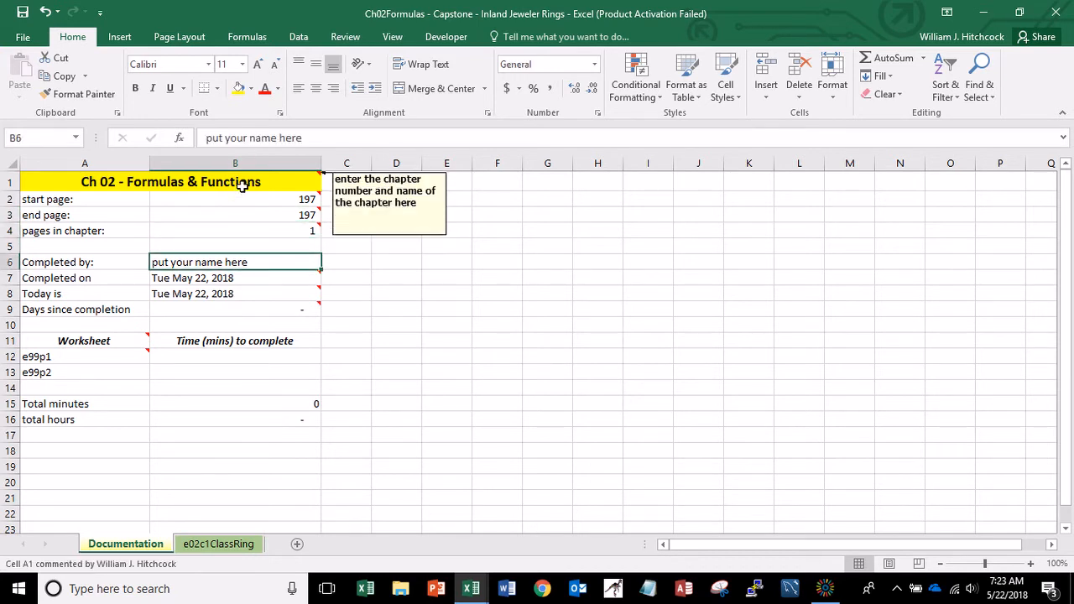
pyautogui.write('William Hitchcock')
pyautogui.press('Return')
pyautogui.scroll(-1, 241, 184)
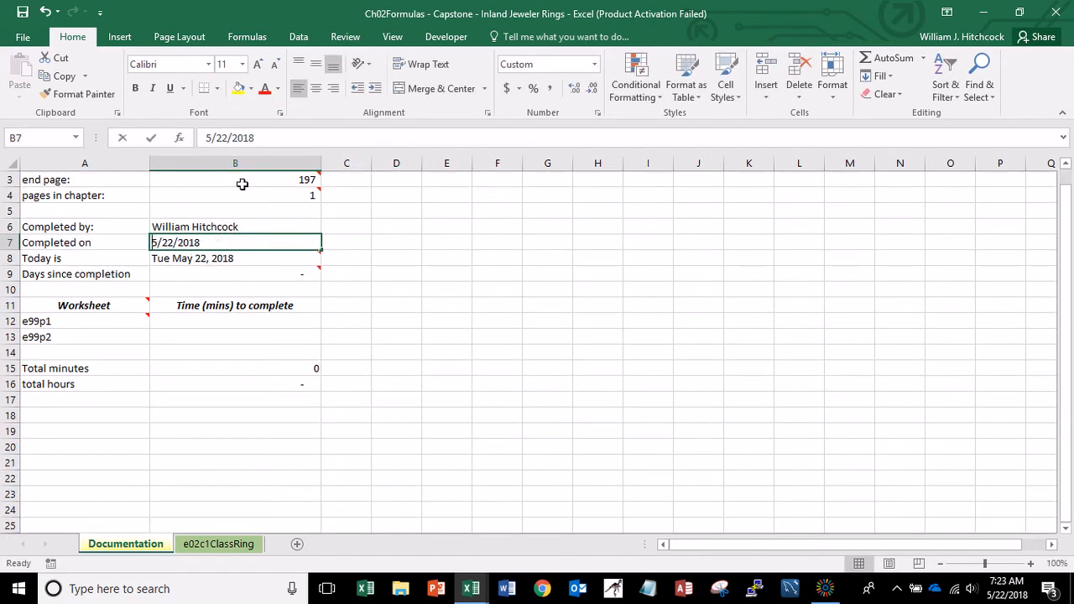
pyautogui.write('5/22/2018')
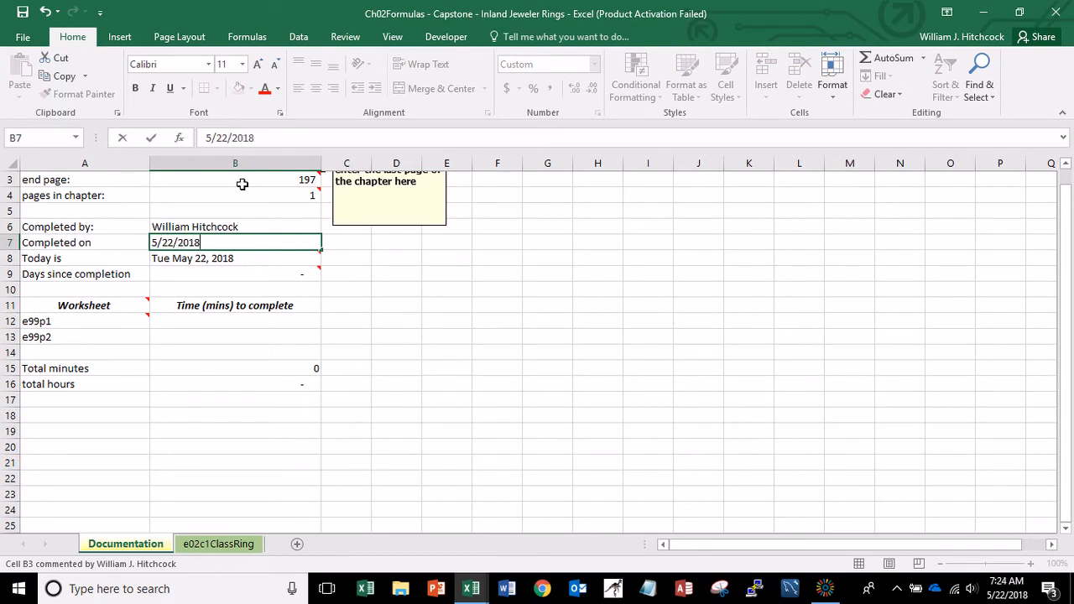
pyautogui.press('Return')
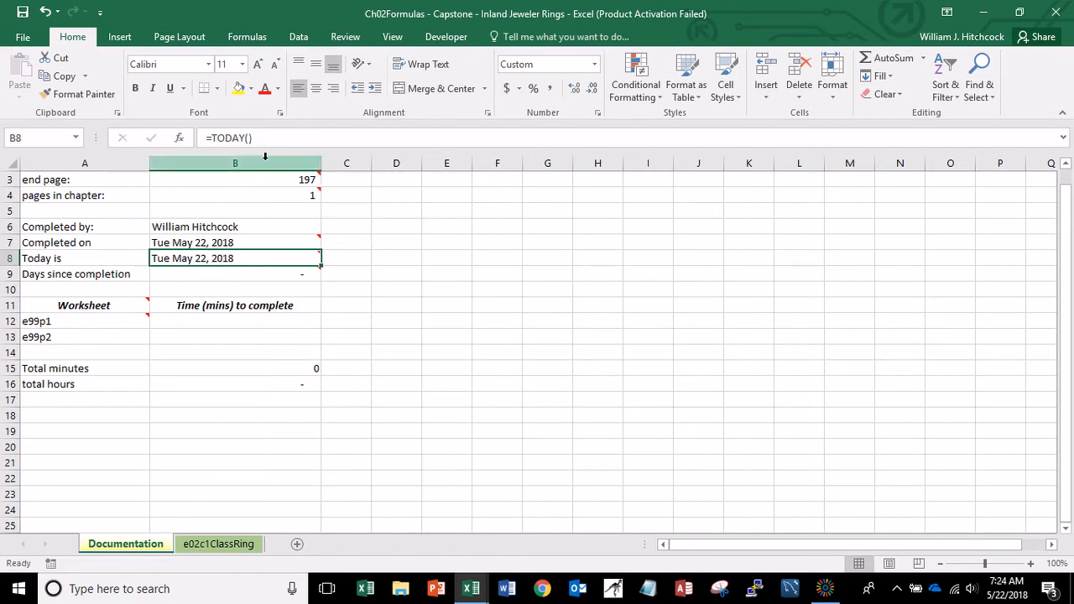
# Change the label in A9 to "Day(s) since completion".
pyautogui.click(215, 282)
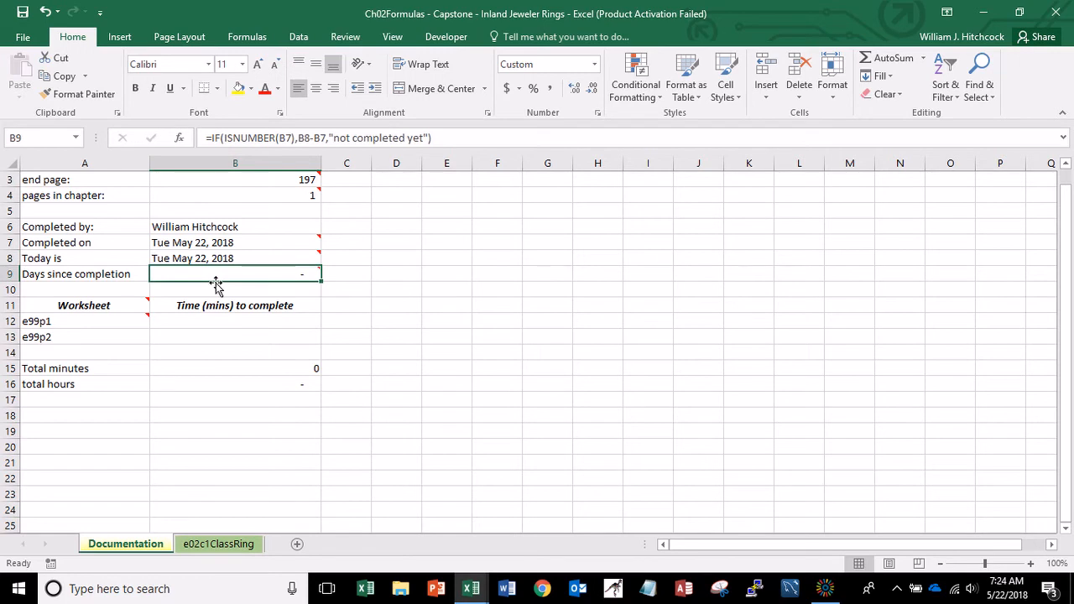
pyautogui.press('Left')
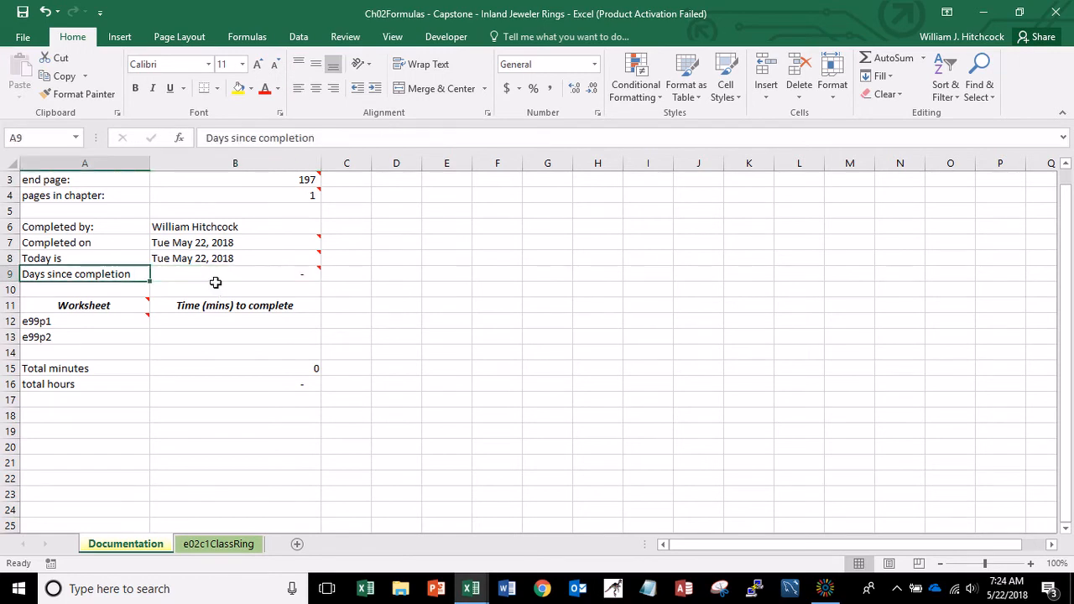
pyautogui.click(225, 142)
pyautogui.write('(')
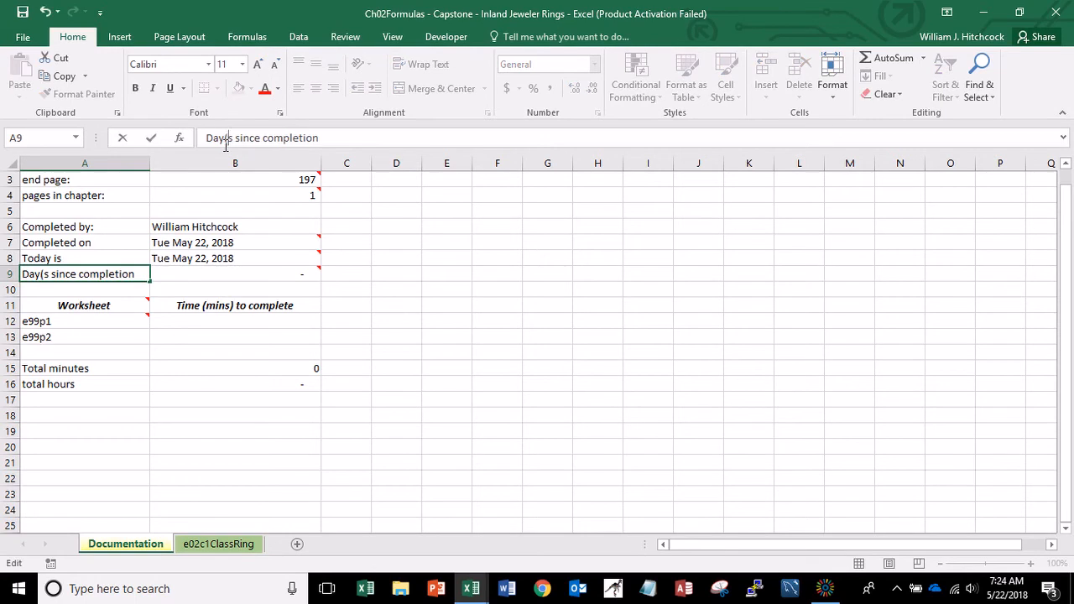
pyautogui.click(235, 138)
pyautogui.write(')')
pyautogui.press('Return')
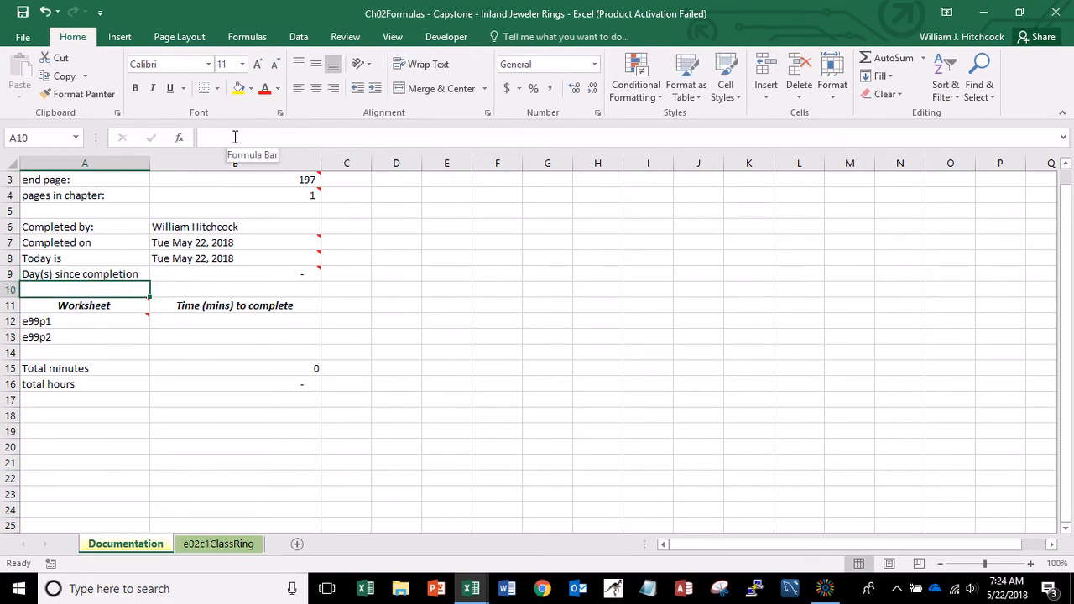
# Replace the first worksheet name in A12 with e02c1ClassRing.
pyautogui.hotkey('ctrl', 'Home')
pyautogui.press('Down')
pyautogui.press('Down')
pyautogui.press('Down')
pyautogui.press('Down')
pyautogui.press('Down')
pyautogui.press('Down')
pyautogui.press('Down')
pyautogui.press('Down')
pyautogui.press('Down')
pyautogui.press('Down')
pyautogui.press('Down')
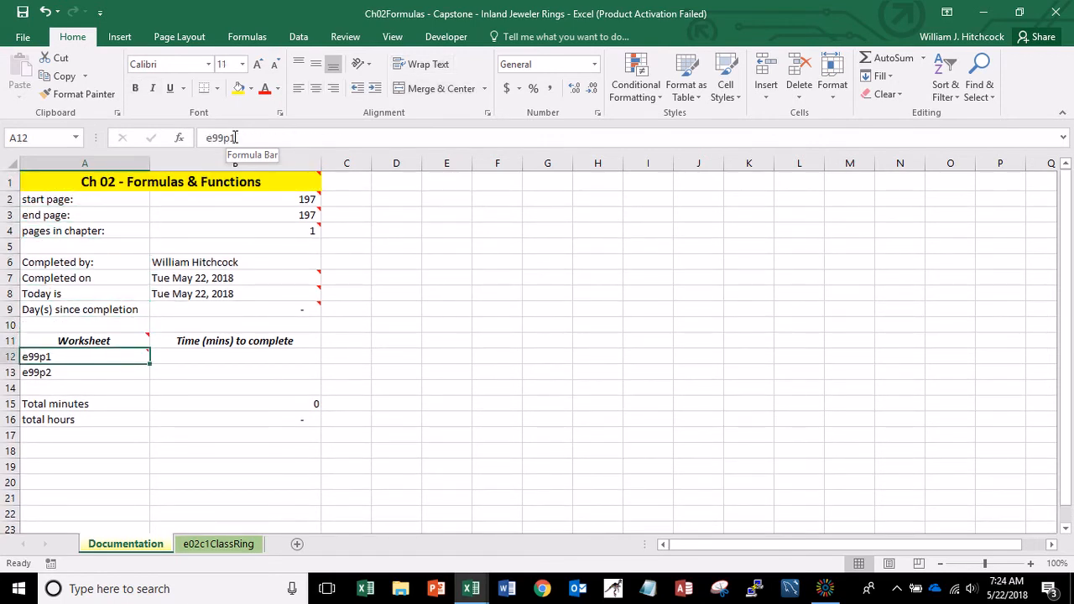
pyautogui.doubleClick(235, 137)
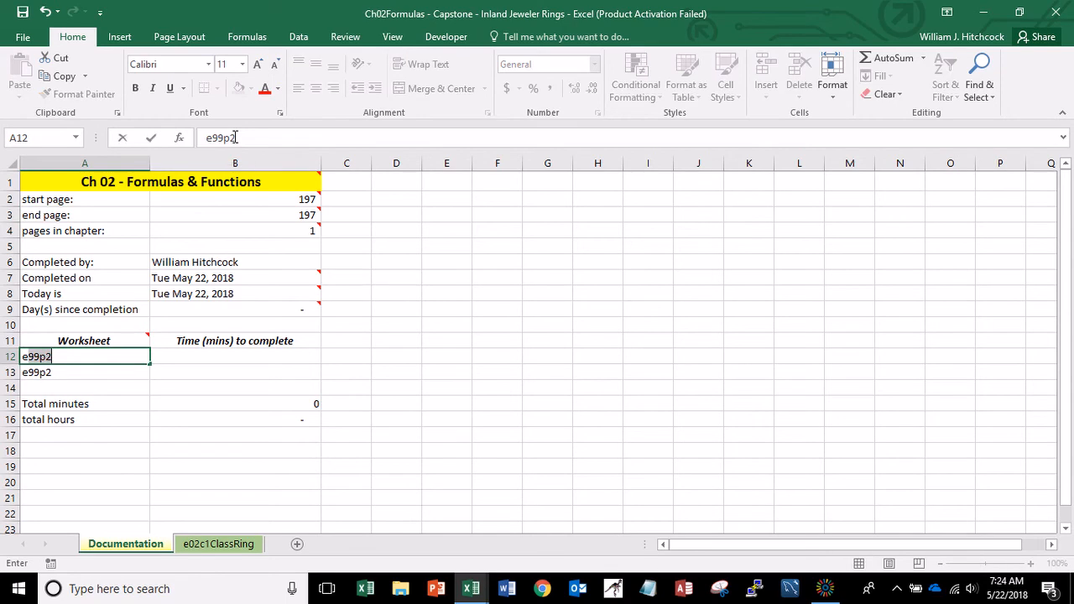
pyautogui.write('e02c1ClassRing')
pyautogui.press('Return')
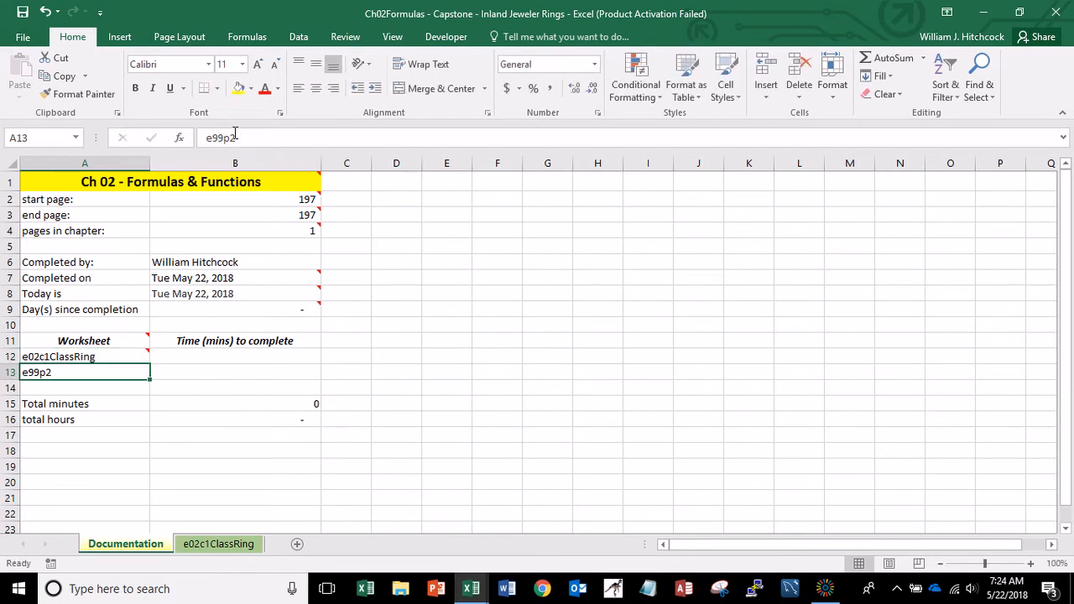
# Delete the e99p2 row from the worksheet list and select the completion-time cell for e02c1ClassRing.
pyautogui.rightClick(10, 372)
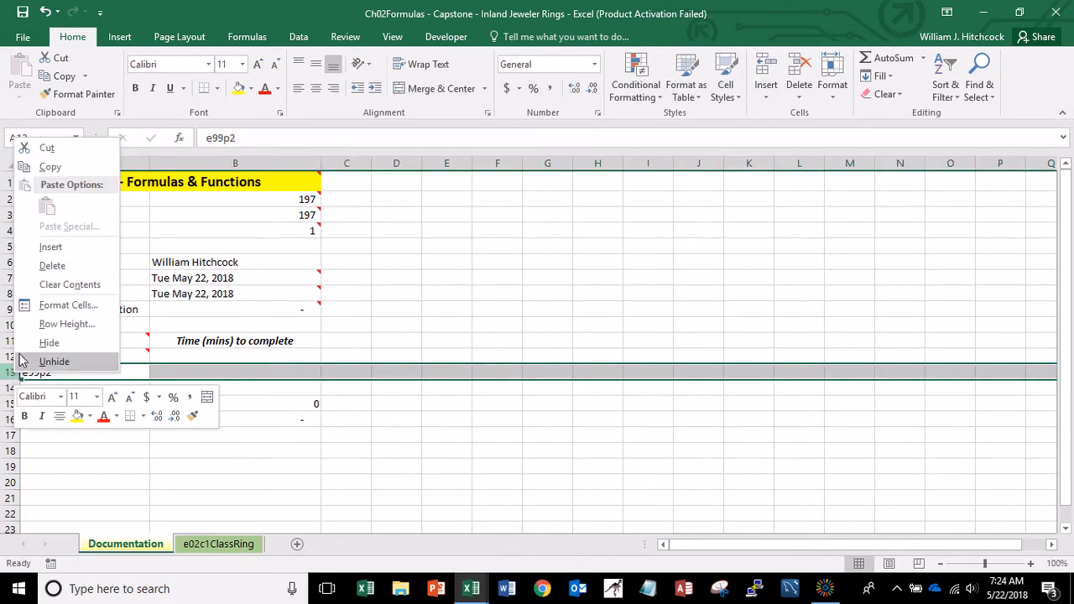
pyautogui.click(52, 267)
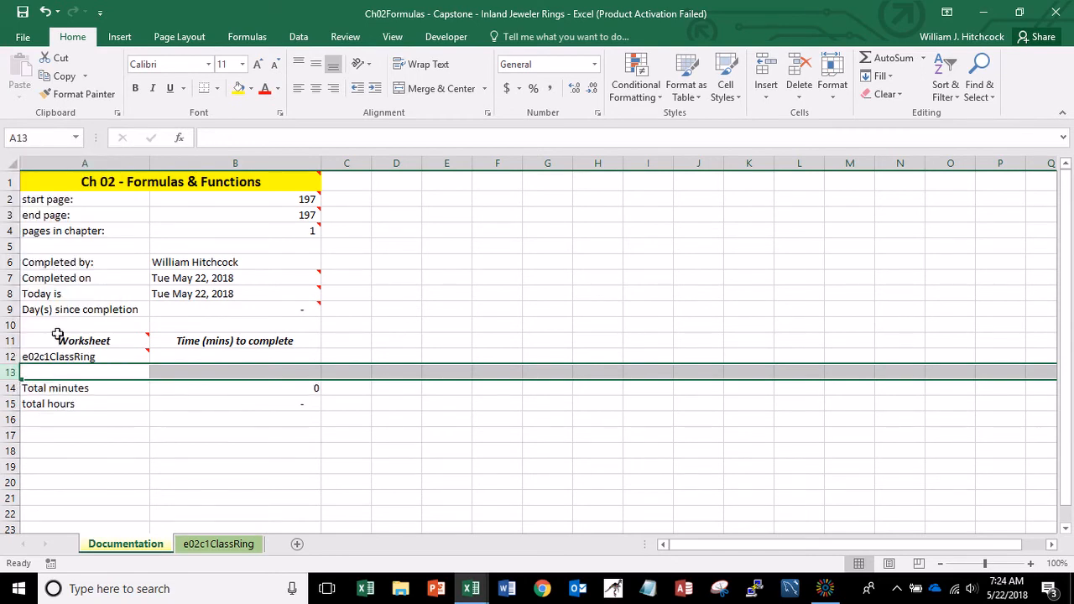
pyautogui.click(191, 355)
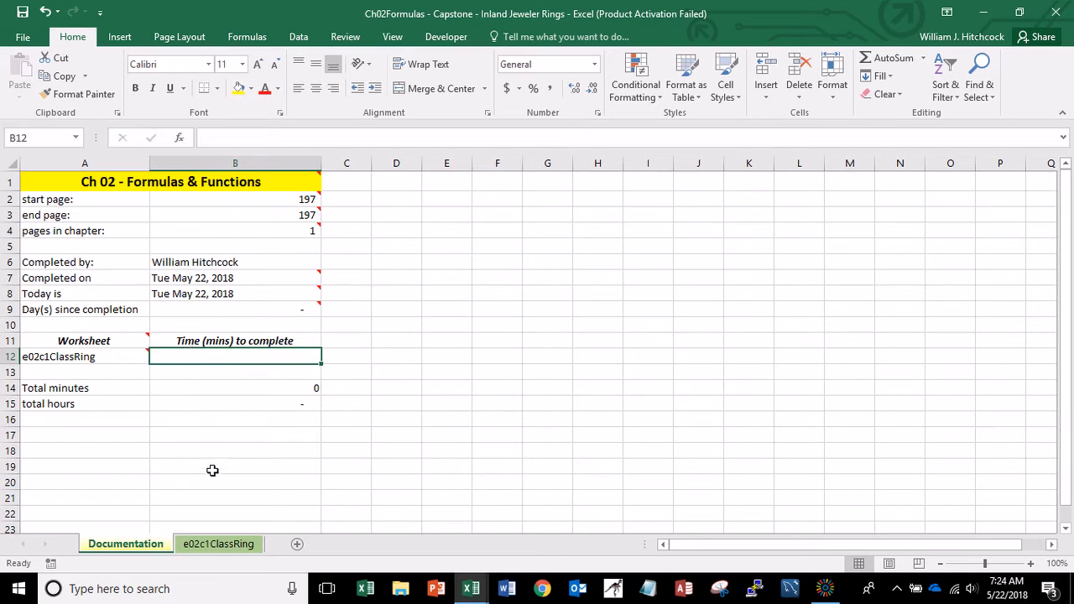
# Examine the order table on the e02c1ClassRing sheet, from the names and ring types across to the monthly payment column.
pyautogui.click(198, 549)
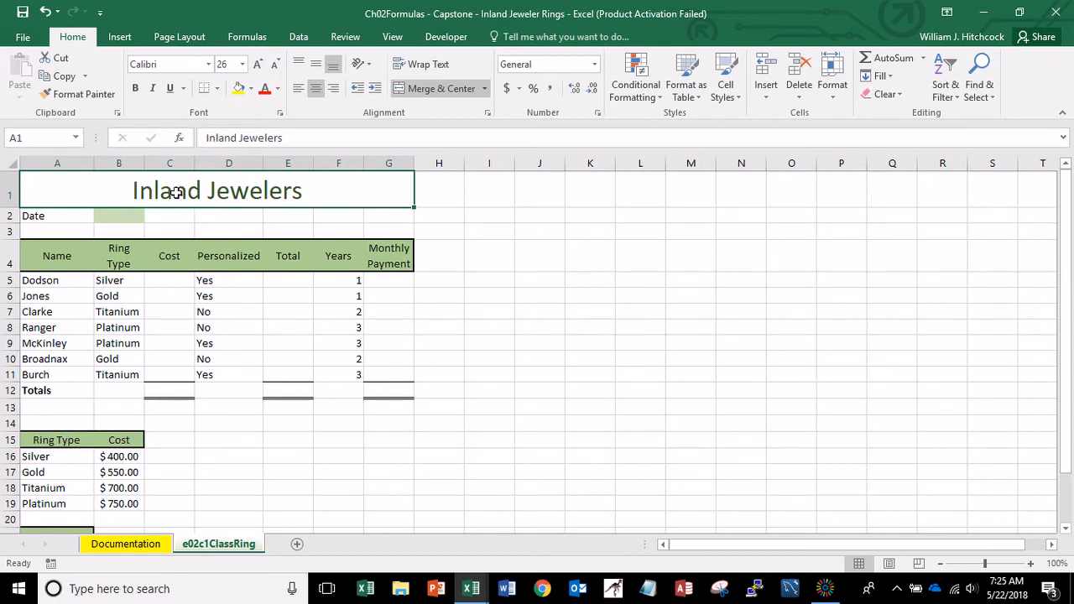
pyautogui.press('Down')
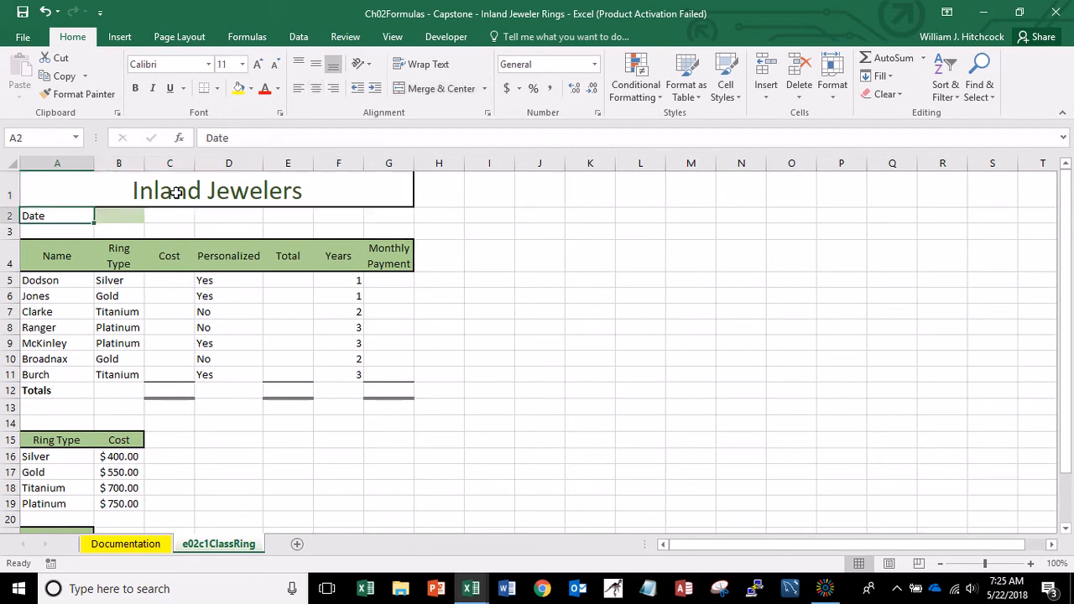
pyautogui.press('Down')
pyautogui.press('Down')
pyautogui.press('Down')
pyautogui.press('Down')
pyautogui.press('Down')
pyautogui.press('Down')
pyautogui.press('Down')
pyautogui.press('Down')
pyautogui.press('Down')
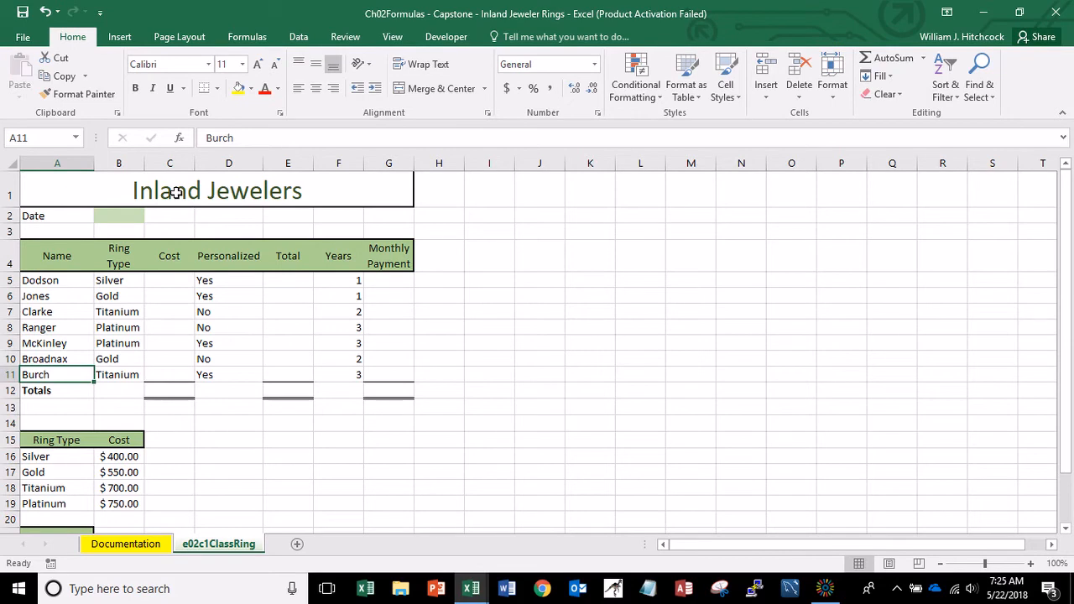
pyautogui.press('Right')
pyautogui.press('Up')
pyautogui.press('Up')
pyautogui.press('Up')
pyautogui.press('Up')
pyautogui.press('Up')
pyautogui.press('Up')
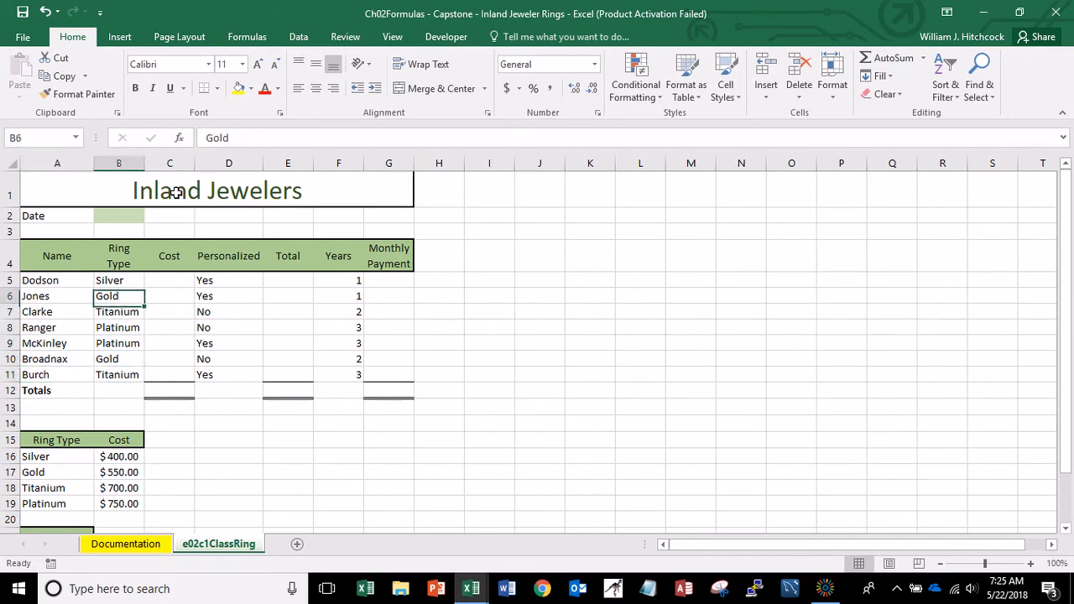
pyautogui.press('Right')
pyautogui.press('Right')
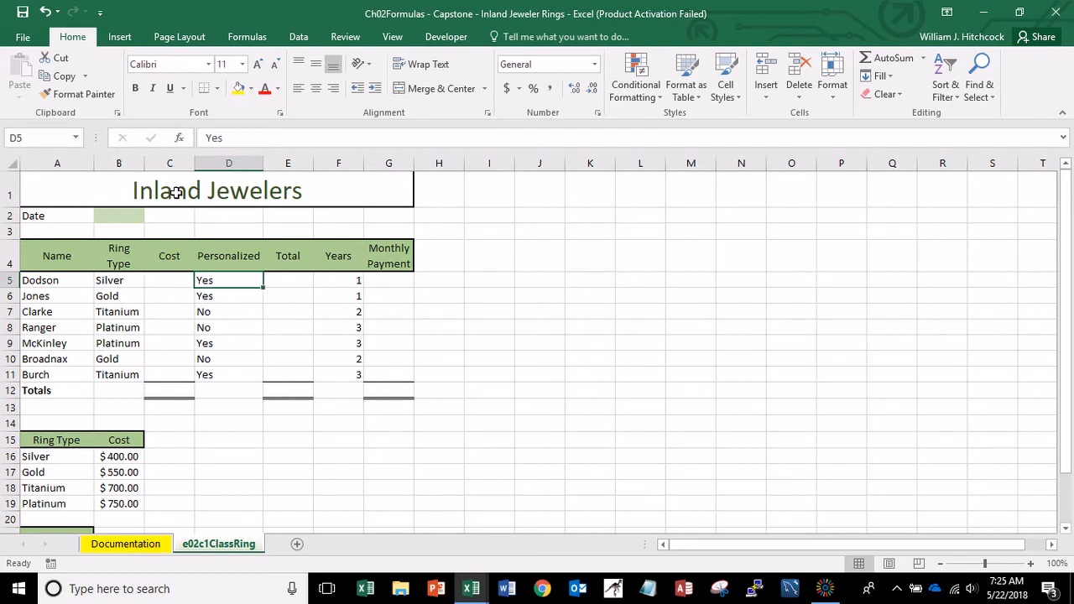
pyautogui.press('Right')
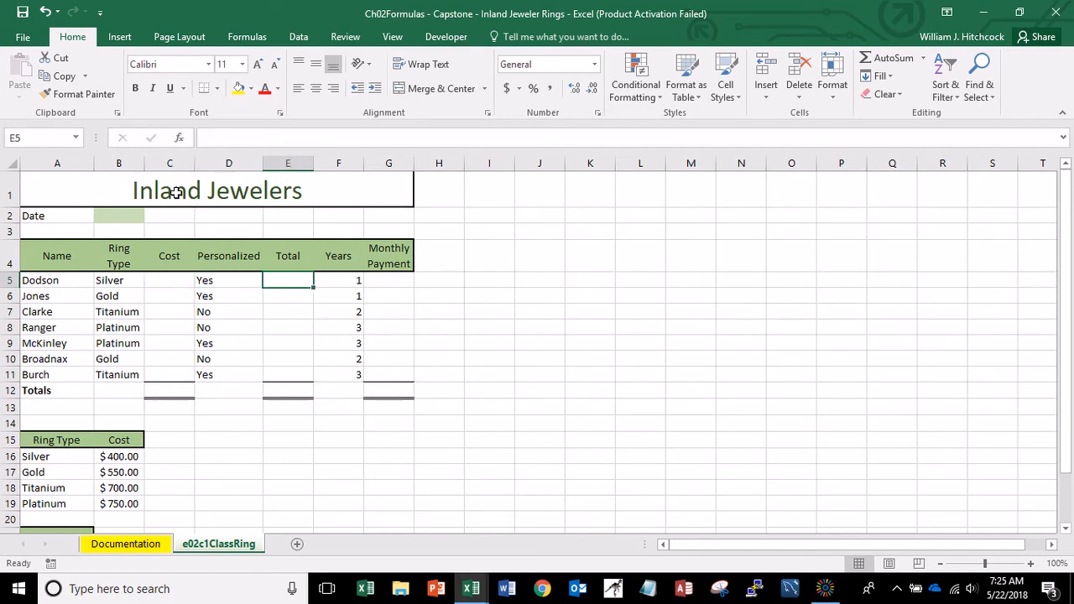
pyautogui.press('Right')
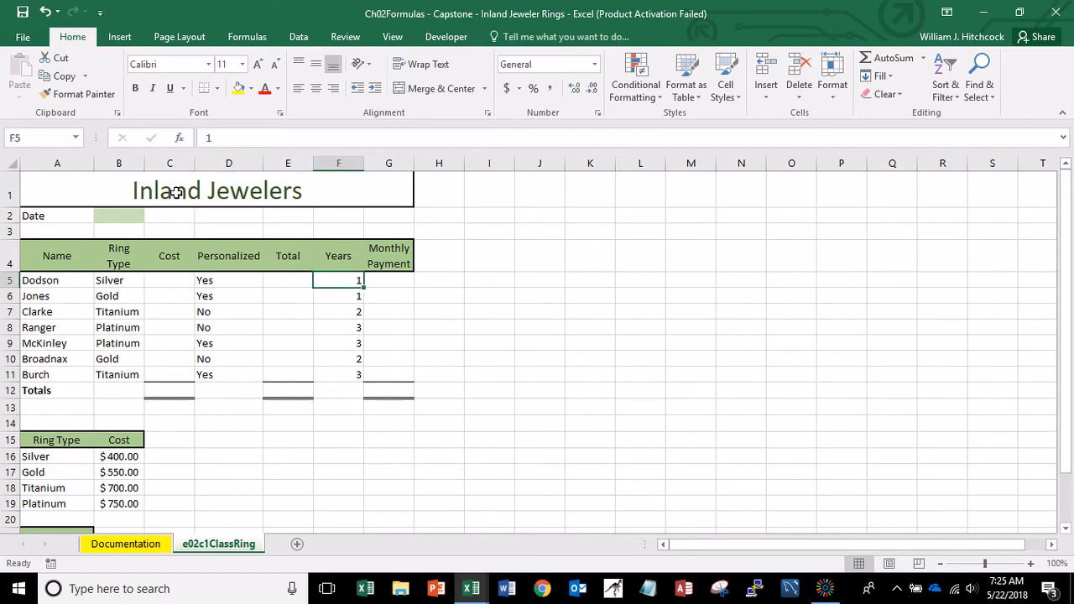
pyautogui.press('Right')
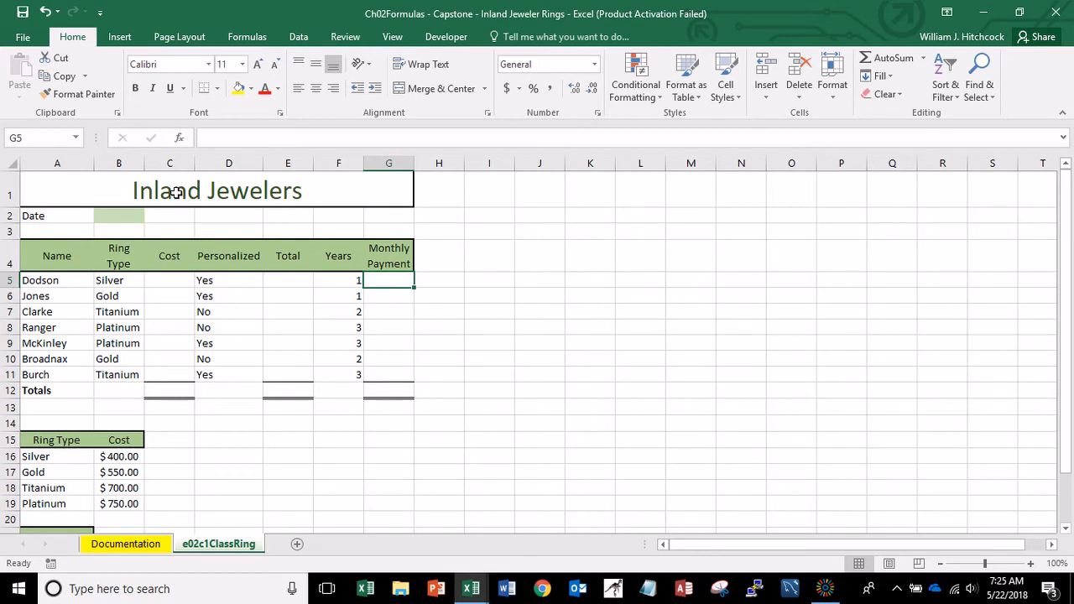
# Examine the ring type cost table, the personalizing surcharge and the interest rate beneath the order table.
pyautogui.press('Left')
pyautogui.press('Left')
pyautogui.press('Home')
pyautogui.press('Down')
pyautogui.press('Down')
pyautogui.press('Down')
pyautogui.press('Down')
pyautogui.press('Down')
pyautogui.press('Down')
pyautogui.press('Down')
pyautogui.press('Down')
pyautogui.press('Down')
pyautogui.press('Down')
pyautogui.press('Down')
pyautogui.press('Down')
pyautogui.press('Down')
pyautogui.press('Down')
pyautogui.press('Down')
pyautogui.press('Down')
pyautogui.press('Down')
pyautogui.press('Down')
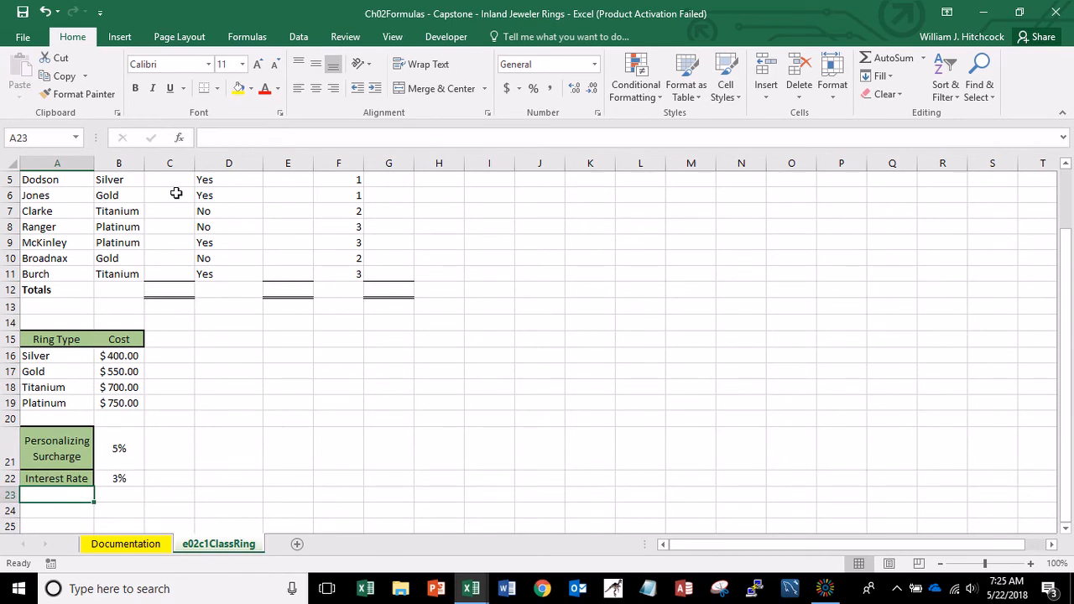
pyautogui.hotkey('ctrl', 'Home')
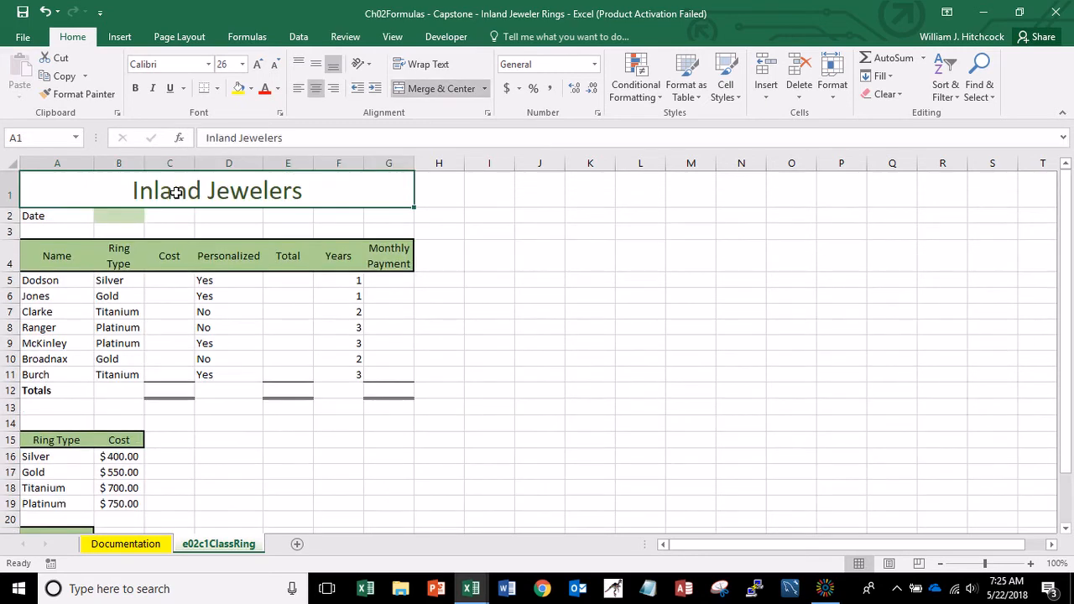
pyautogui.click(45, 439)
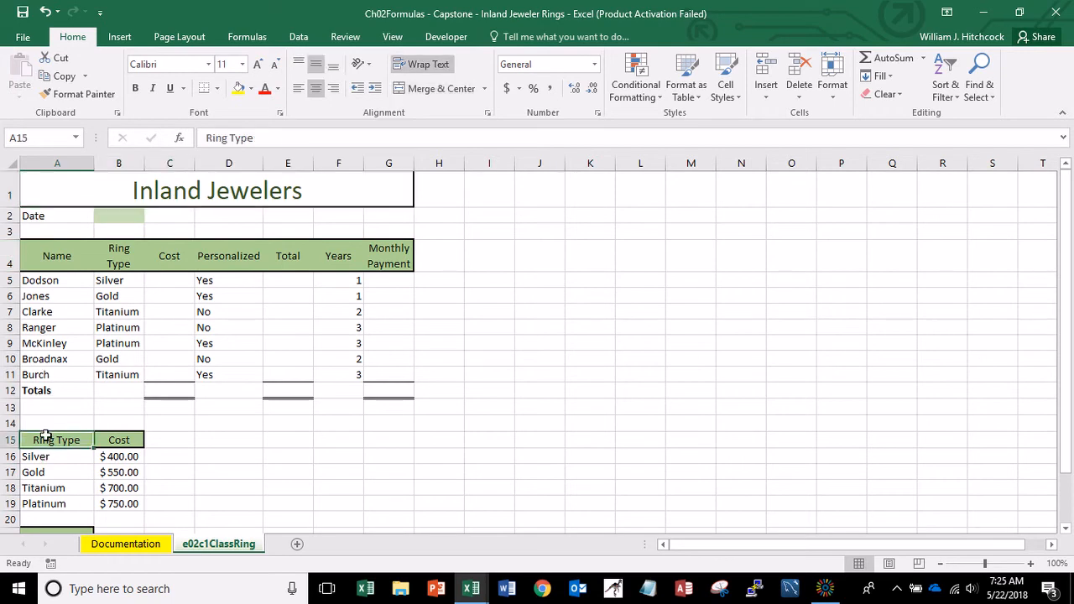
pyautogui.hotkey('shift', 'Down')
pyautogui.hotkey('shift', 'Down')
pyautogui.hotkey('shift', 'Down')
pyautogui.hotkey('shift', 'Down')
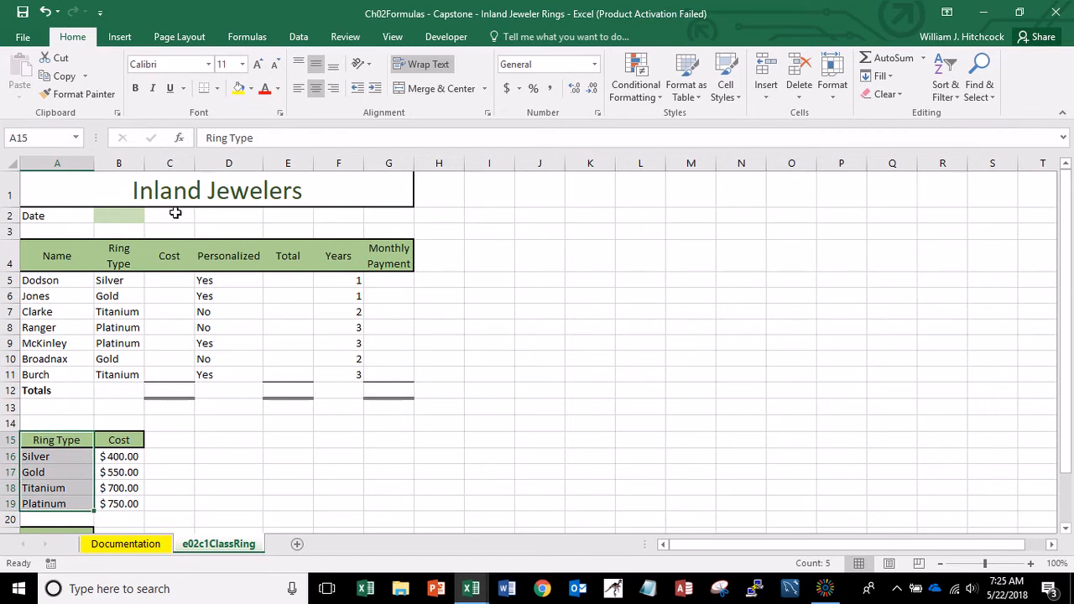
pyautogui.click(223, 217)
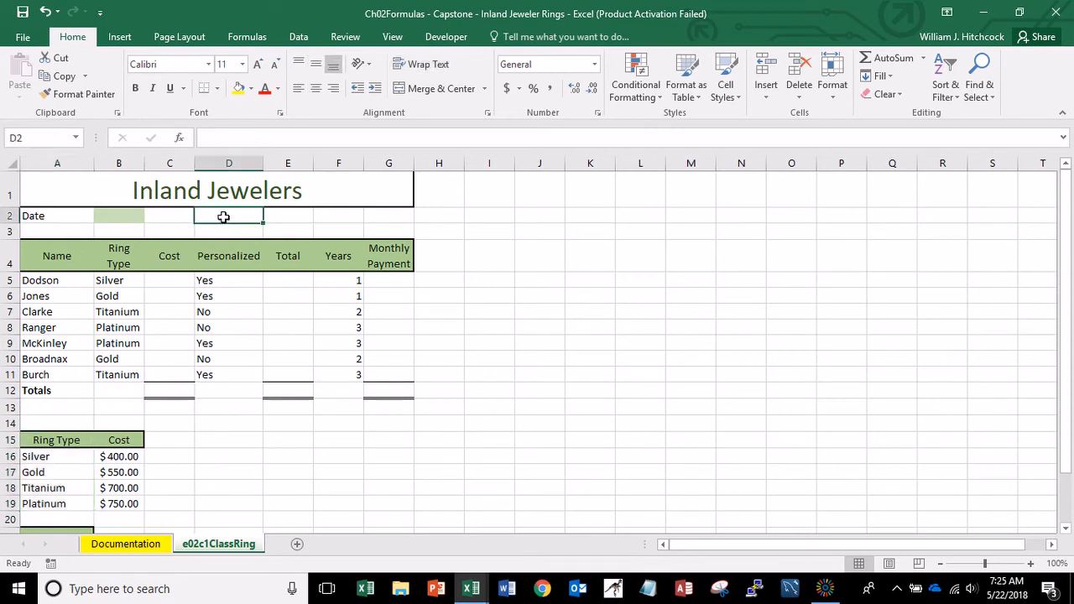
# Insert five blank rows at row 3, between the date and the order table.
pyautogui.click(5, 232)
pyautogui.moveTo(5, 231); pyautogui.dragTo(6, 319)
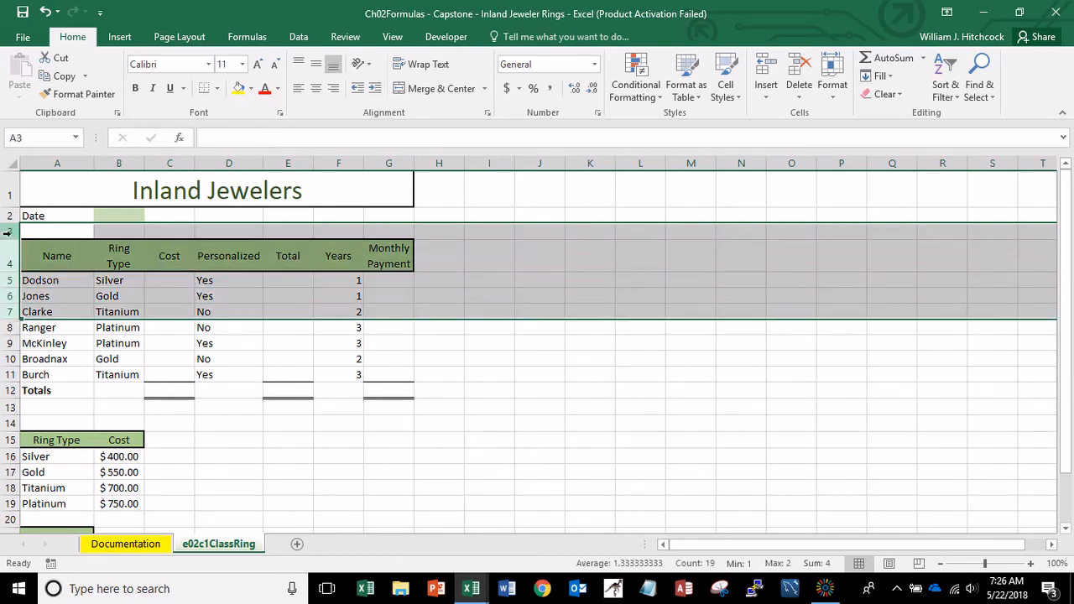
pyautogui.rightClick(7, 232)
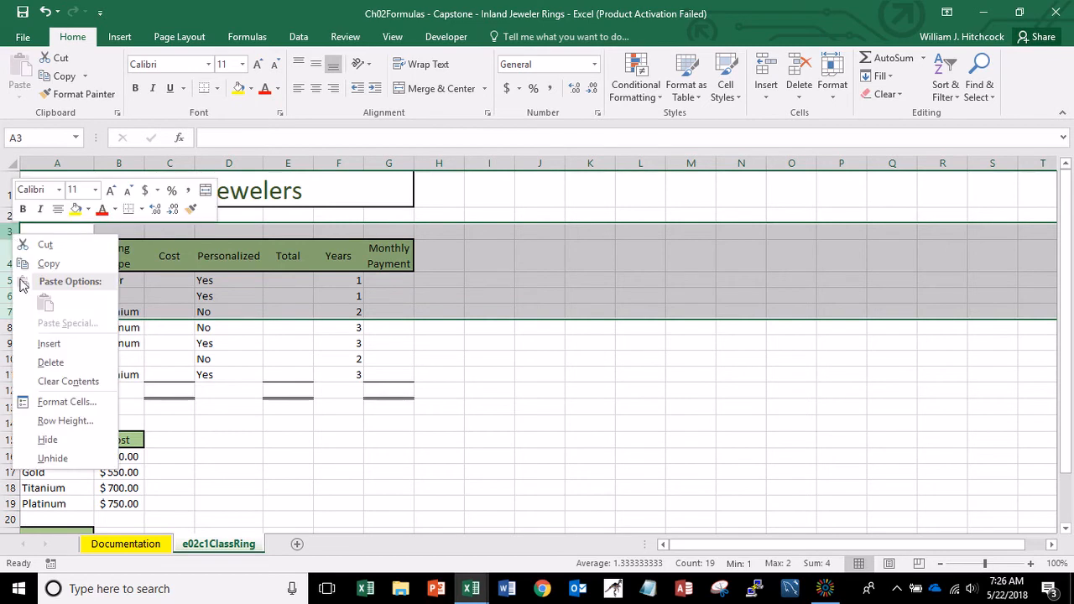
pyautogui.click(43, 344)
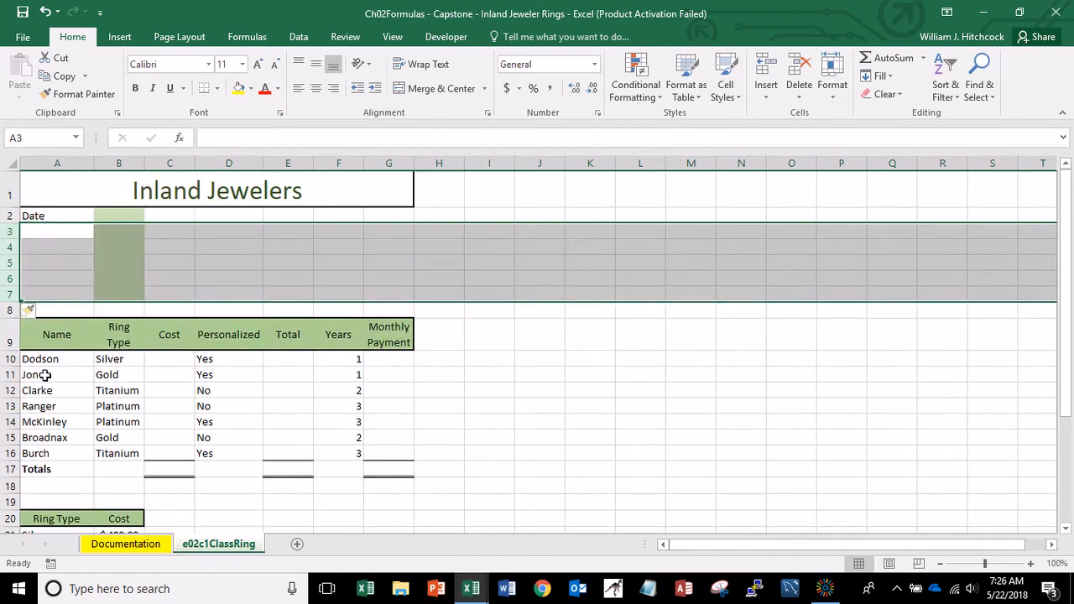
# Clear all contents and formatting from cells B3:B7 in the inserted rows.
pyautogui.click(67, 233)
pyautogui.press('Tab')
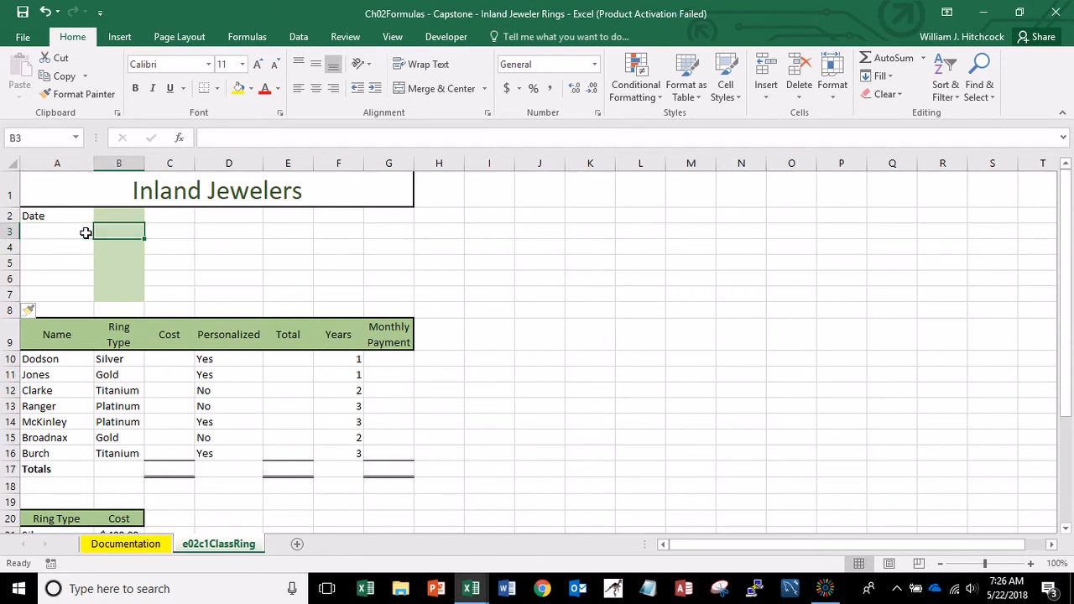
pyautogui.hotkey('shift', 'Down')
pyautogui.hotkey('shift', 'Down')
pyautogui.hotkey('shift', 'Down')
pyautogui.hotkey('shift', 'Down')
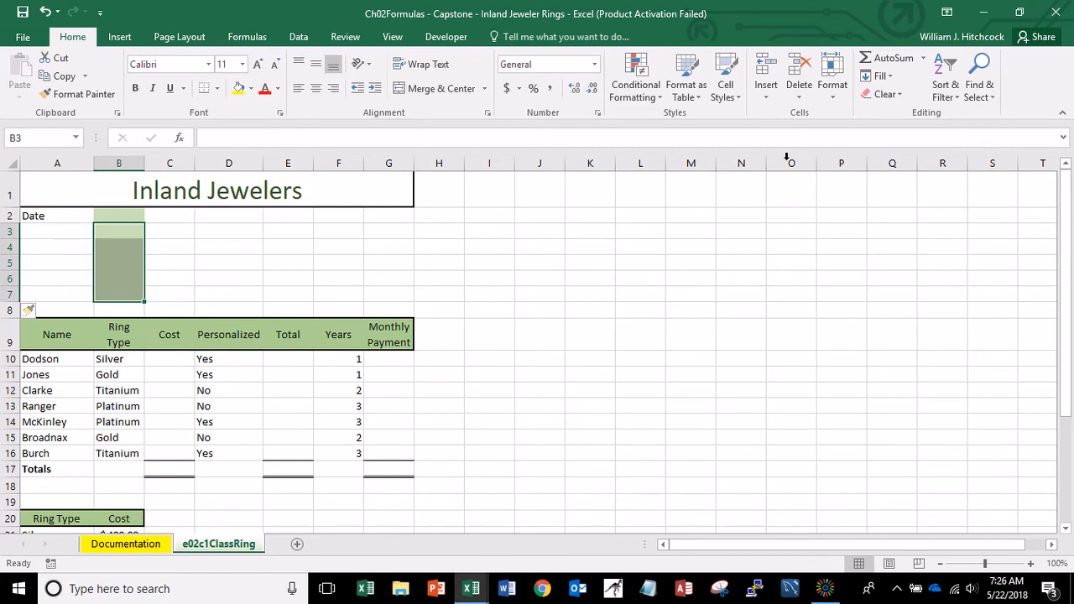
pyautogui.click(888, 98)
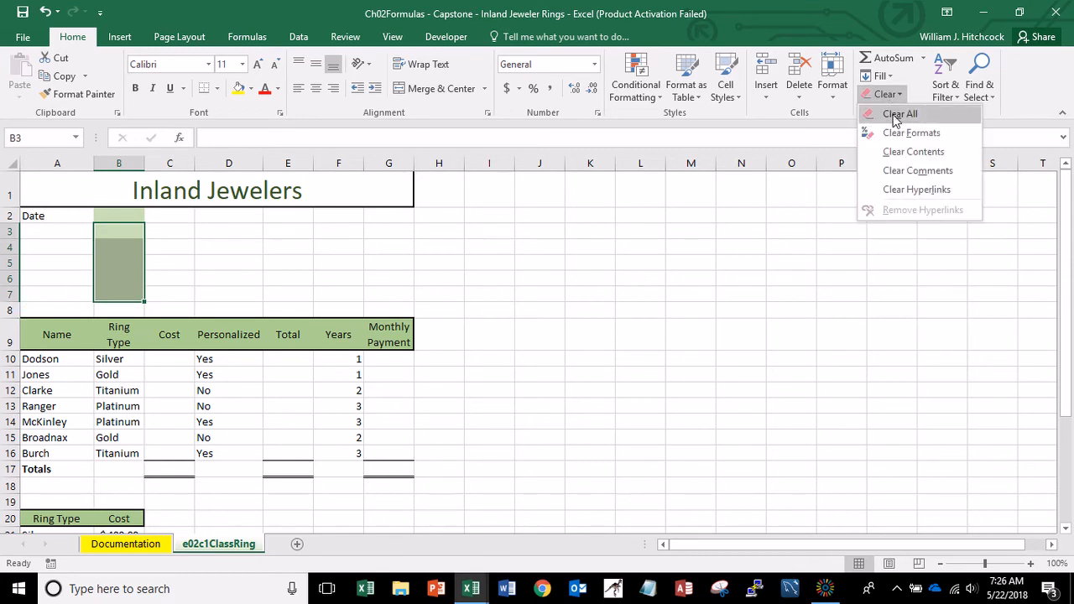
pyautogui.click(898, 114)
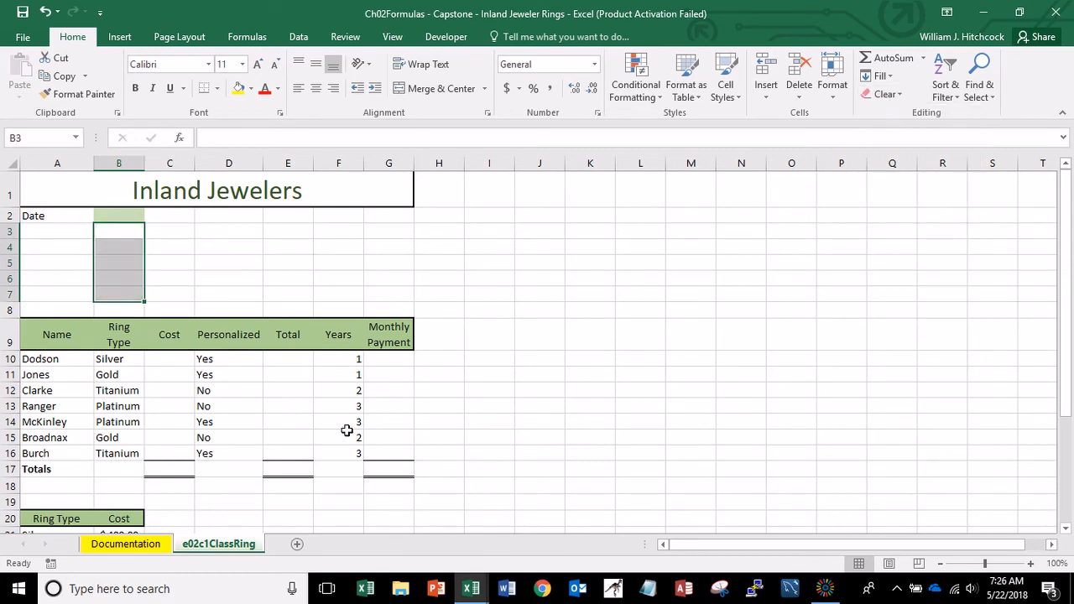
# Move the ring type cost table from A20:B24 up beside the date, starting in cell D2.
pyautogui.click(44, 516)
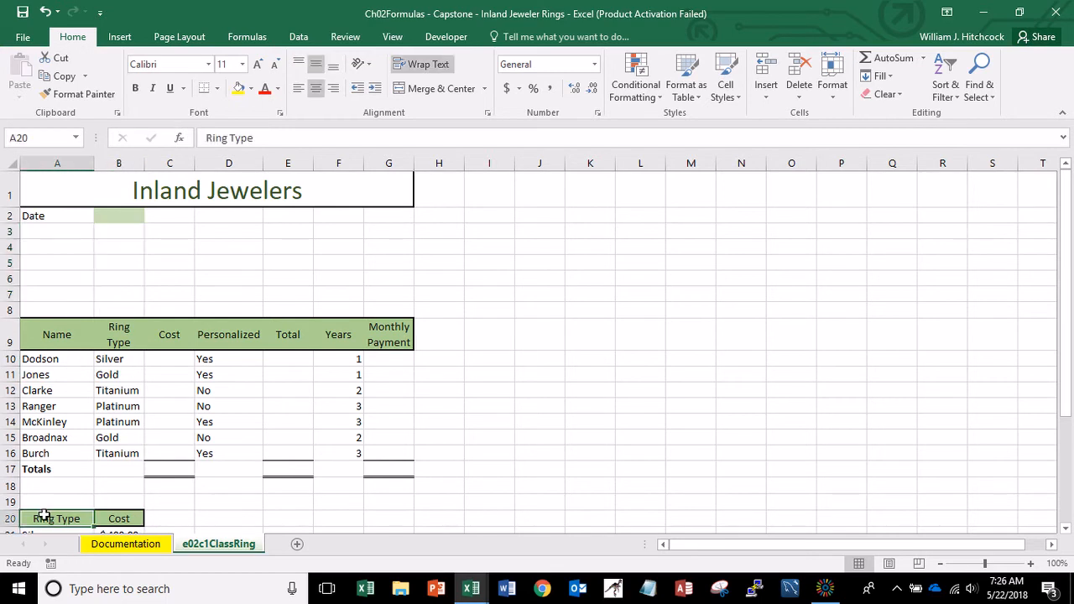
pyautogui.moveTo(44, 516); pyautogui.dragTo(44, 515)
pyautogui.hotkey('ctrl', 'c')
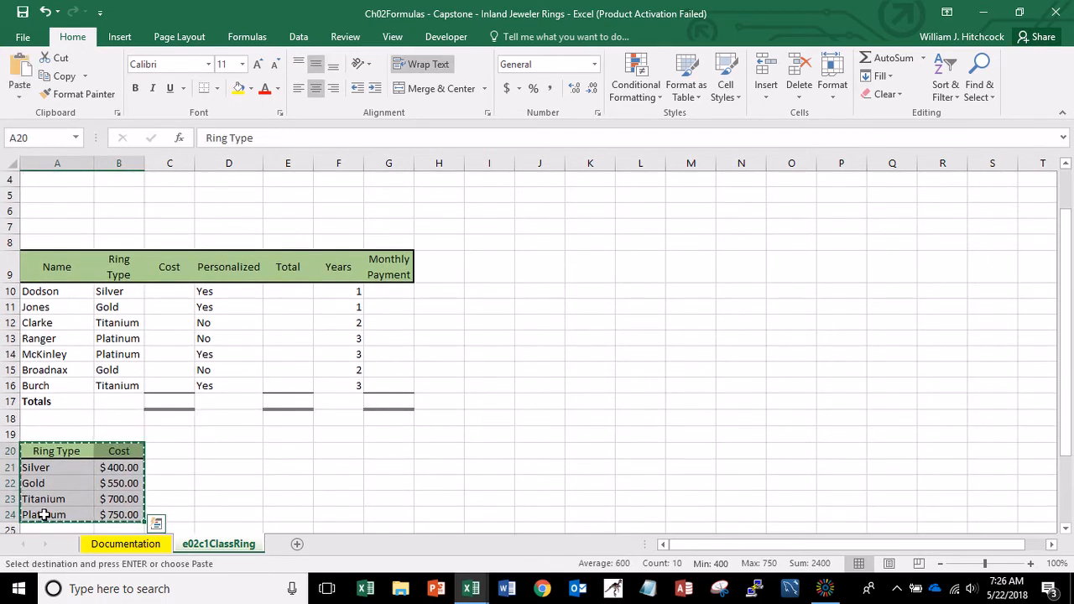
pyautogui.press('Up')
pyautogui.press('Up')
pyautogui.press('Up')
pyautogui.press('Up')
pyautogui.press('Up')
pyautogui.press('Up')
pyautogui.press('Up')
pyautogui.press('Up')
pyautogui.press('Up')
pyautogui.press('Up')
pyautogui.press('Up')
pyautogui.press('Up')
pyautogui.press('Up')
pyautogui.press('Up')
pyautogui.press('Up')
pyautogui.press('Up')
pyautogui.press('Up')
pyautogui.press('Up')
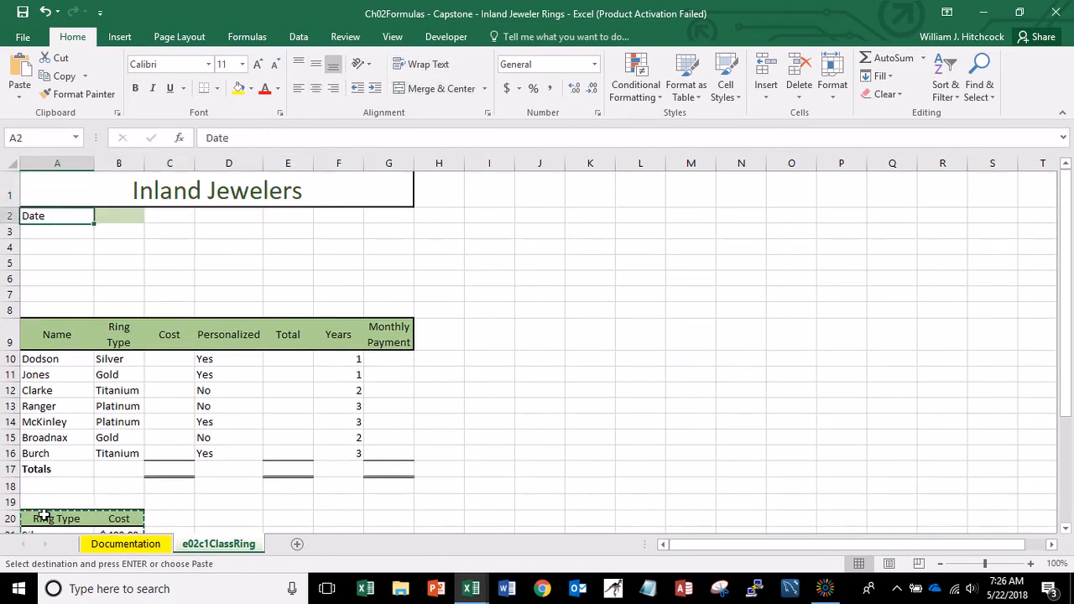
pyautogui.press('Right')
pyautogui.press('Right')
pyautogui.press('Right')
pyautogui.hotkey('ctrl', 'v')
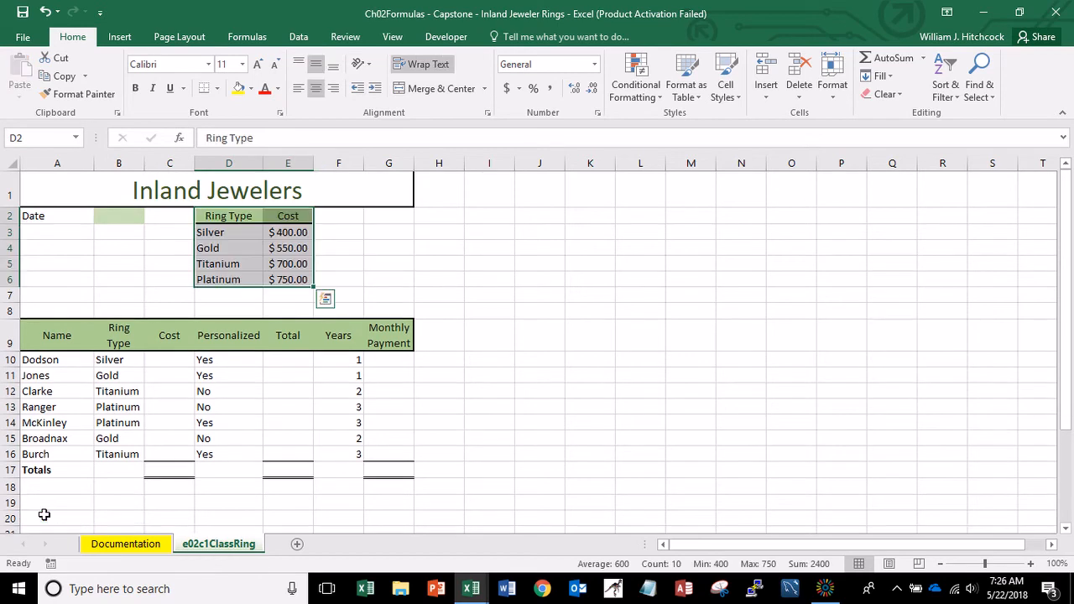
# Move the personalizing surcharge and interest rate block from A26:B27 to the cells starting at G2.
pyautogui.press('Down')
pyautogui.press('Down')
pyautogui.press('Down')
pyautogui.press('Down')
pyautogui.press('Down')
pyautogui.press('Down')
pyautogui.press('Down')
pyautogui.press('Down')
pyautogui.press('Down')
pyautogui.press('Down')
pyautogui.press('Down')
pyautogui.press('Down')
pyautogui.press('Down')
pyautogui.press('Down')
pyautogui.press('Down')
pyautogui.press('Down')
pyautogui.press('Down')
pyautogui.press('Down')
pyautogui.press('Down')
pyautogui.press('Down')
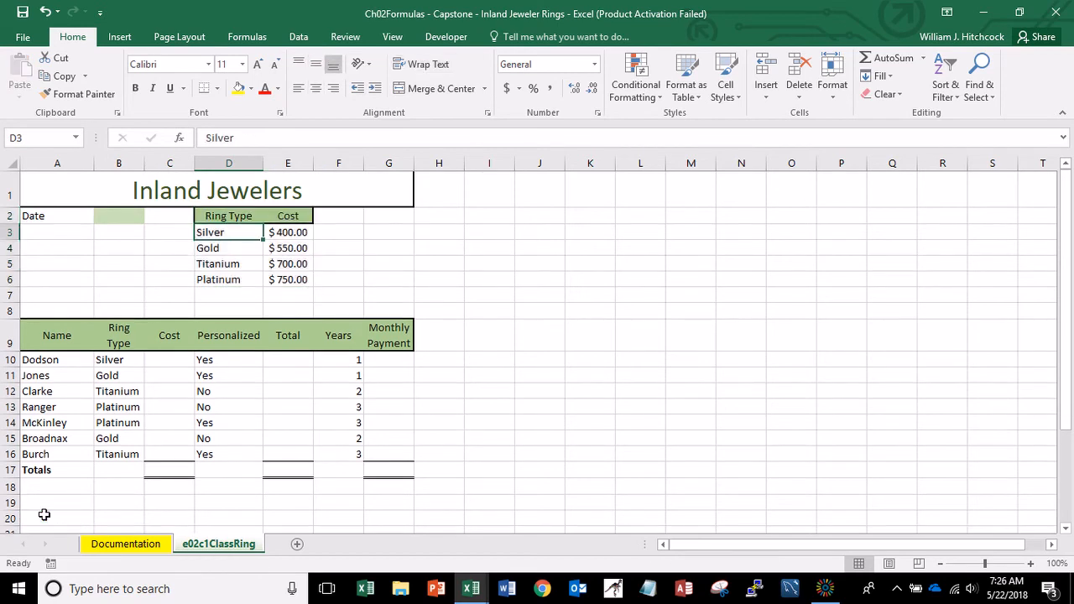
pyautogui.press('Up')
pyautogui.press('Up')
pyautogui.press('Up')
pyautogui.press('Up')
pyautogui.press('Up')
pyautogui.press('Up')
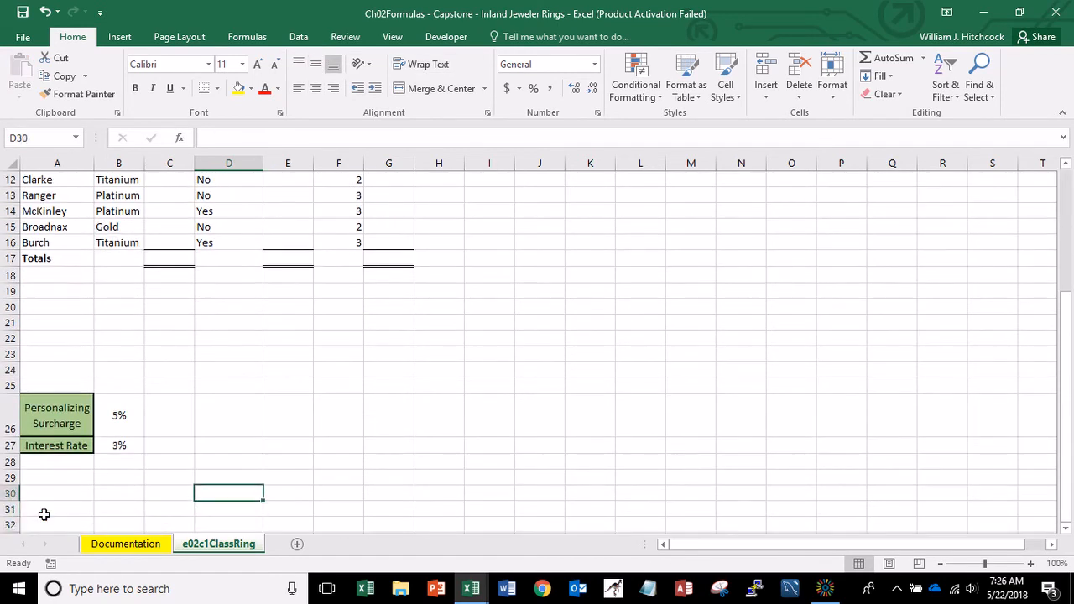
pyautogui.press('Down')
pyautogui.press('Left')
pyautogui.press('Left')
pyautogui.press('Left')
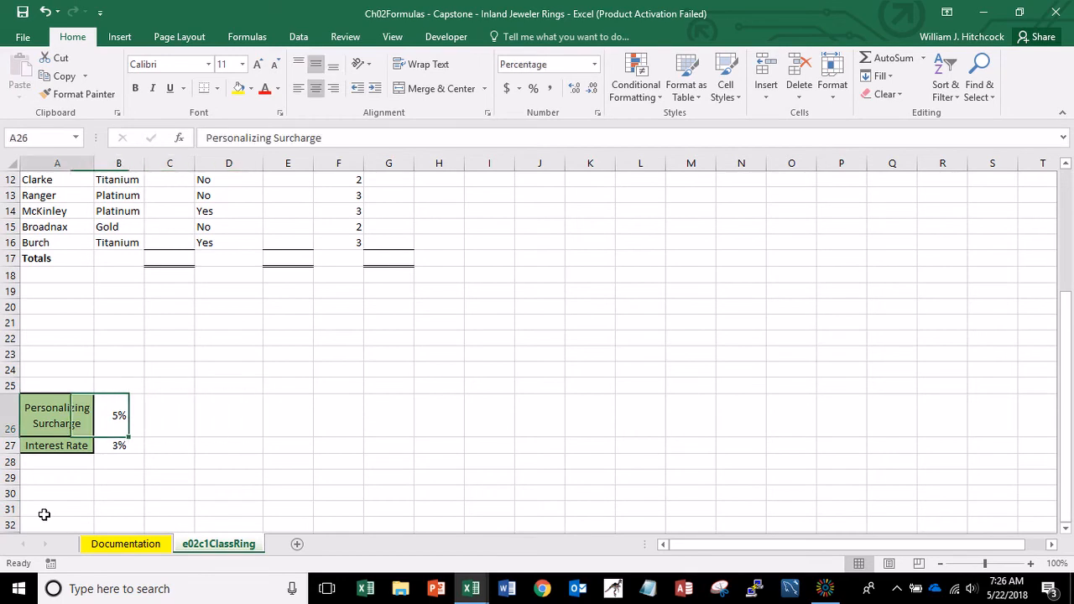
pyautogui.hotkey('shift', 'Down')
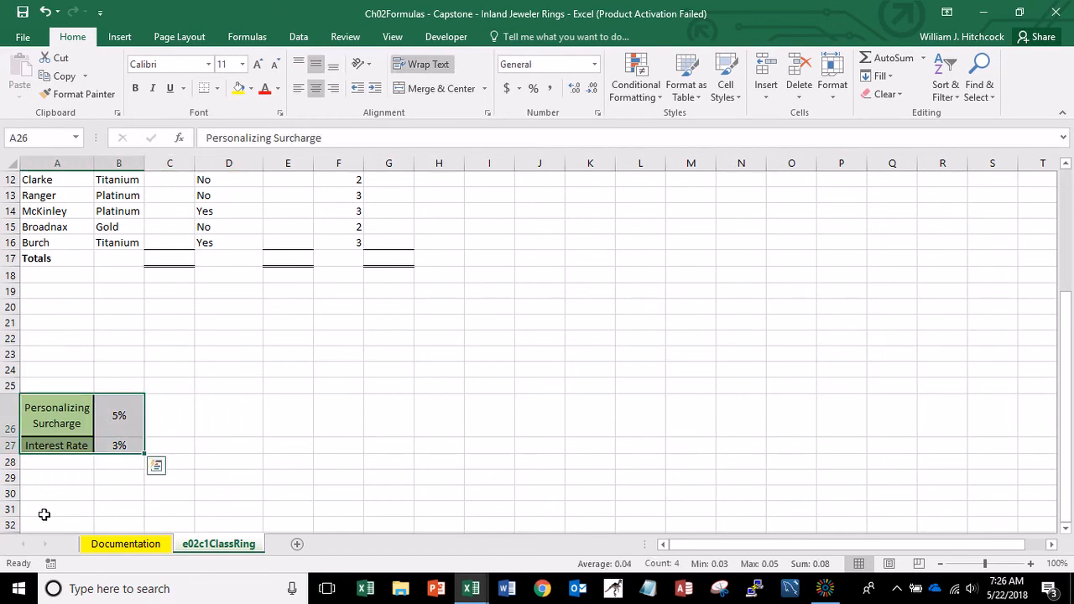
pyautogui.hotkey('ctrl', 'c')
pyautogui.press('Up')
pyautogui.press('Up')
pyautogui.press('Up')
pyautogui.press('Up')
pyautogui.press('Up')
pyautogui.press('Up')
pyautogui.press('Up')
pyautogui.press('Up')
pyautogui.press('Up')
pyautogui.press('Up')
pyautogui.press('Up')
pyautogui.press('Up')
pyautogui.press('Up')
pyautogui.press('Up')
pyautogui.press('Up')
pyautogui.press('Up')
pyautogui.press('Up')
pyautogui.press('Up')
pyautogui.press('Up')
pyautogui.press('Up')
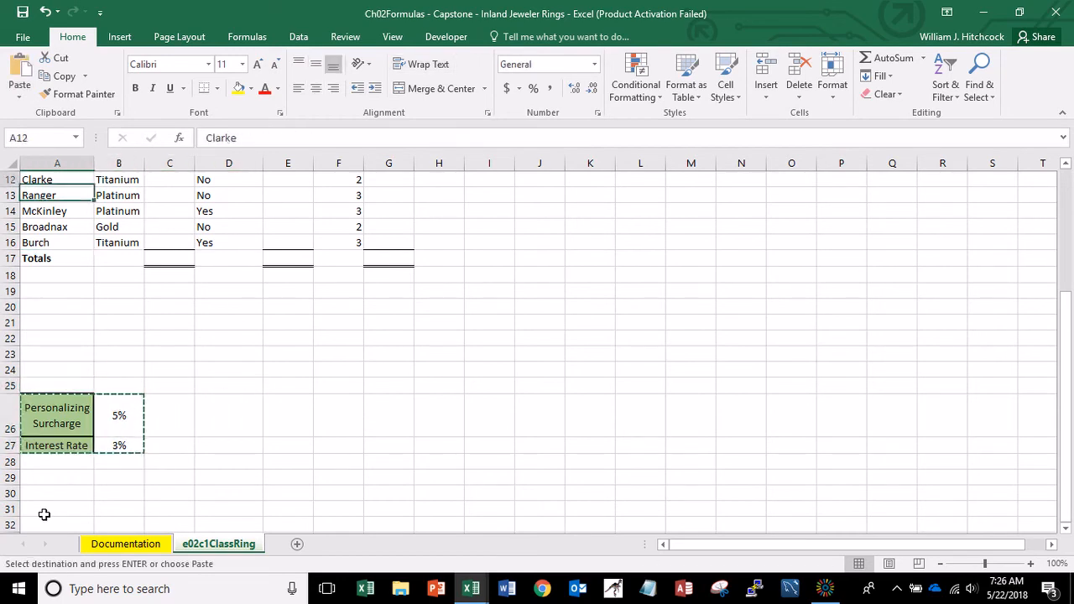
pyautogui.press('Down')
pyautogui.press('Right')
pyautogui.press('Right')
pyautogui.press('Right')
pyautogui.press('Right')
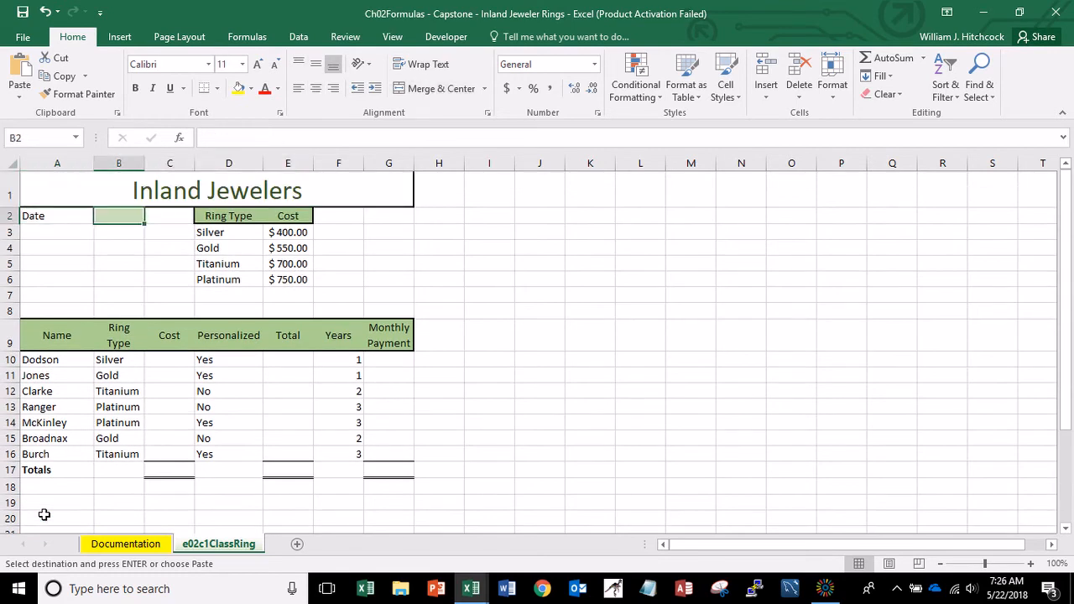
pyautogui.press('Right')
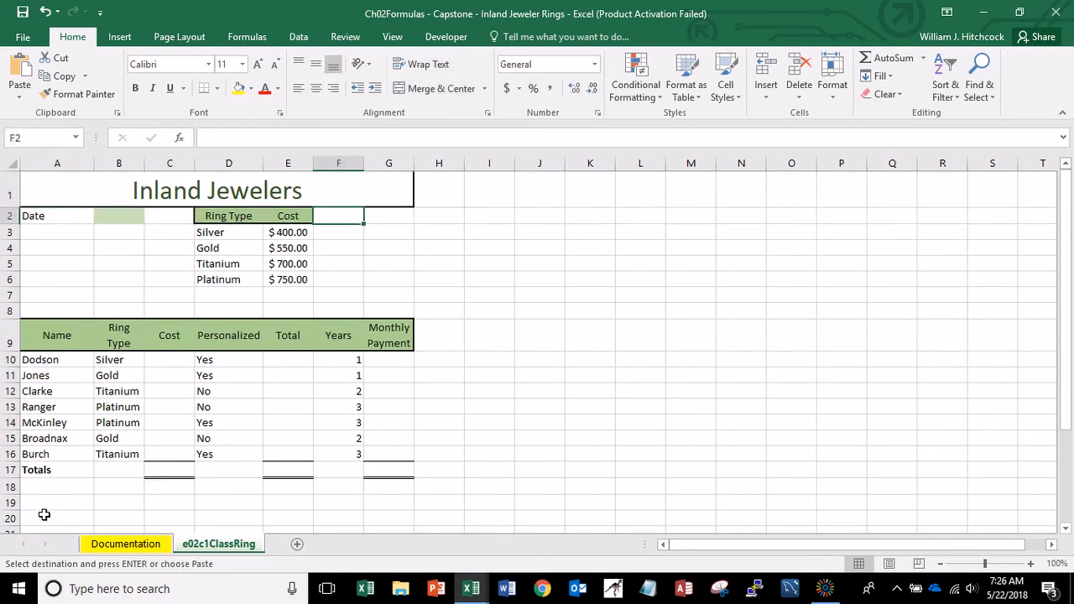
pyautogui.press('Right')
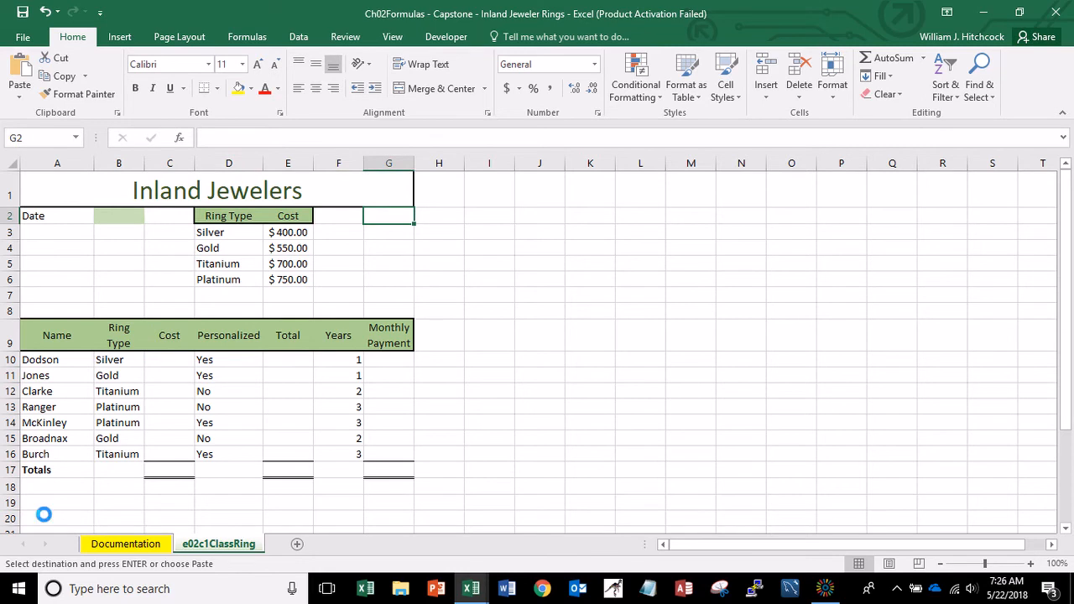
pyautogui.press('Return')
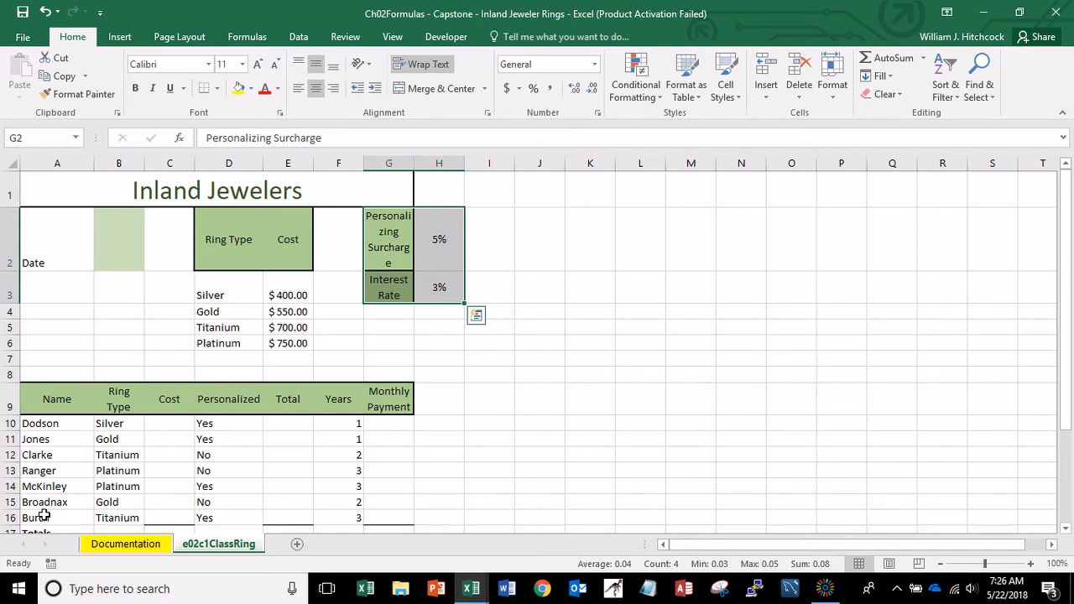
# Delete blank row 7 above the order table so a single empty row separates the tables.
pyautogui.click(8, 358)
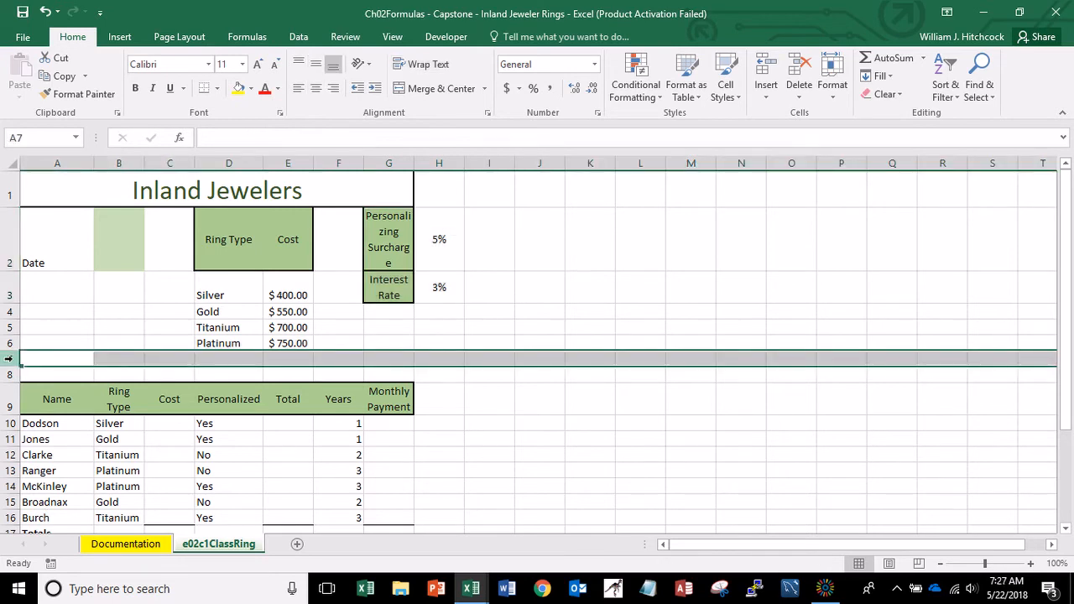
pyautogui.rightClick(10, 360)
pyautogui.click(42, 254)
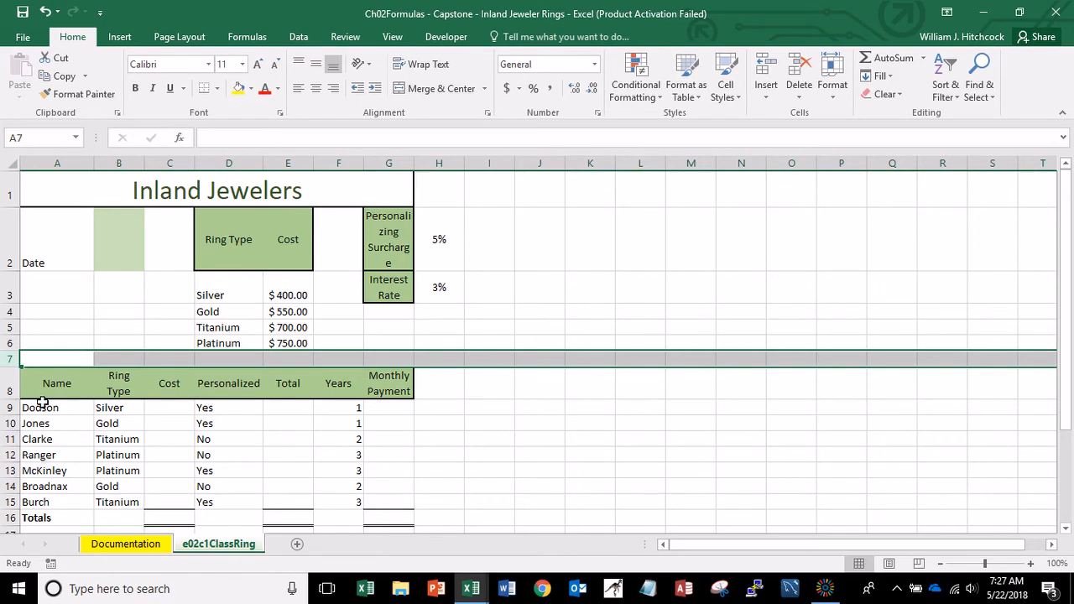
# Insert a blank column before column A.
pyautogui.click(71, 410)
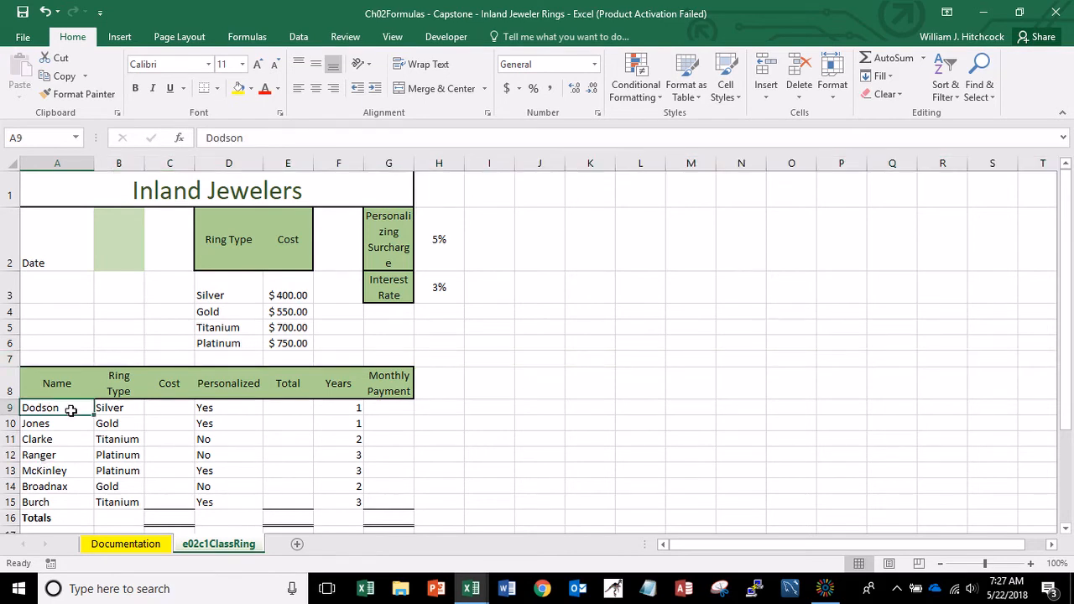
pyautogui.rightClick(71, 158)
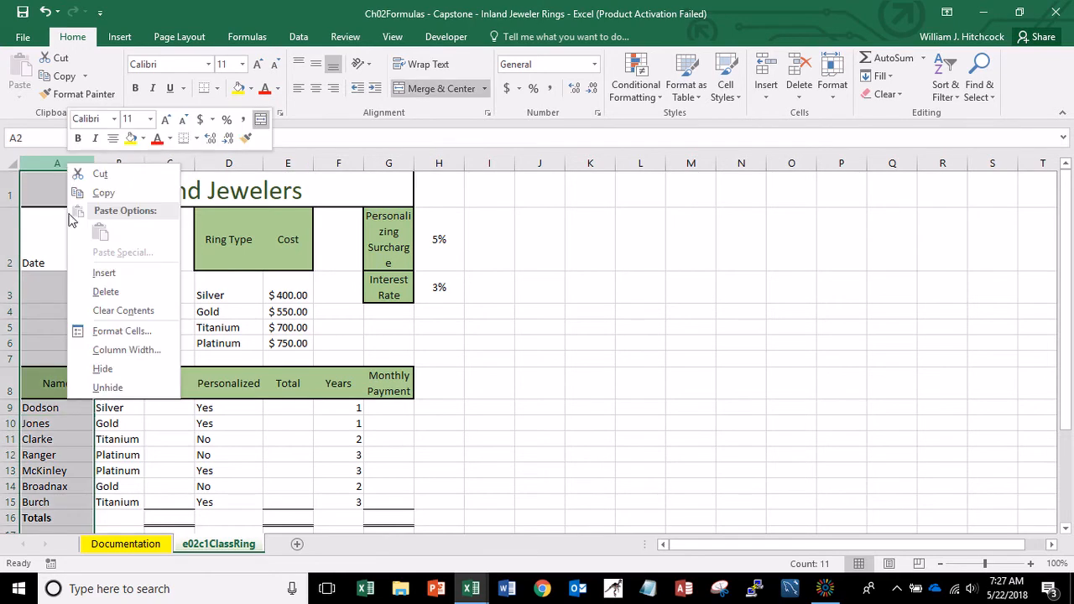
pyautogui.click(96, 273)
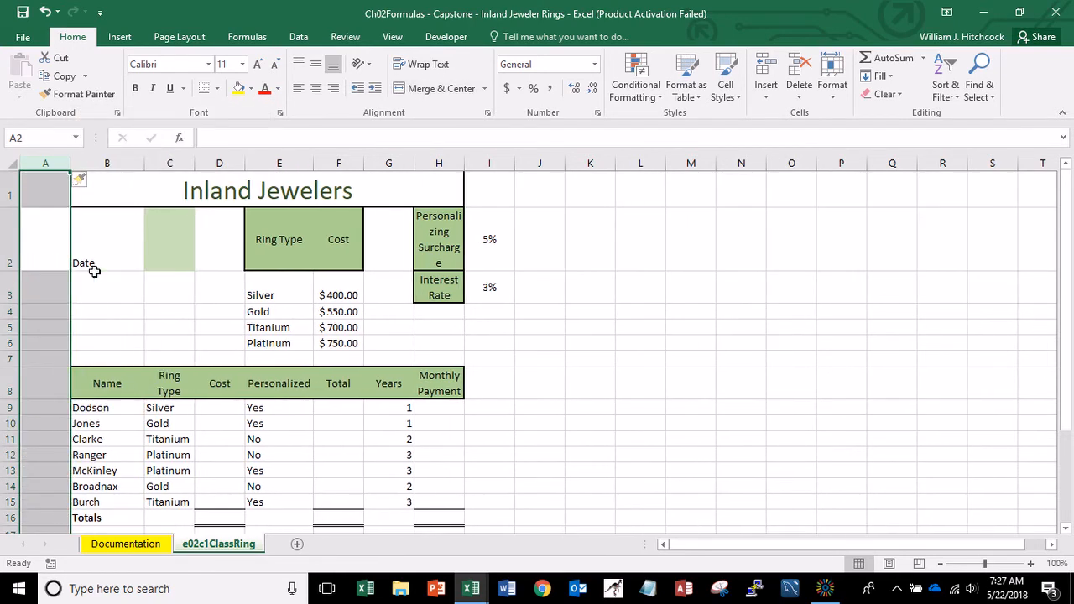
# Copy the Name header from B8 into A8 and change the copied text to Num.
pyautogui.click(111, 382)
pyautogui.hotkey('ctrl', 'c')
pyautogui.press('Left')
pyautogui.press('Return')
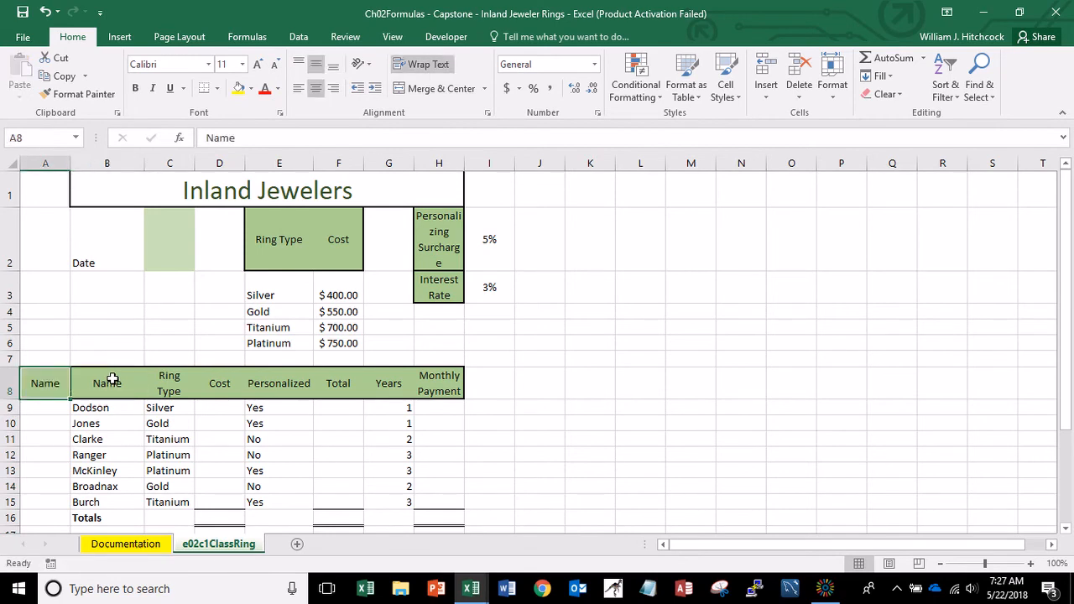
pyautogui.write('Num')
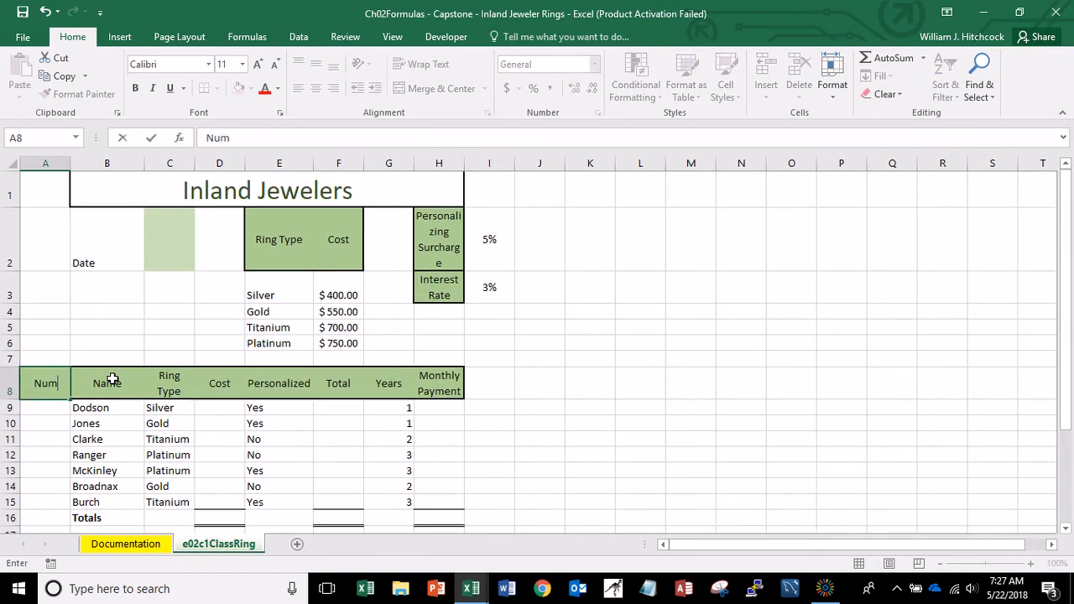
pyautogui.press('Return')
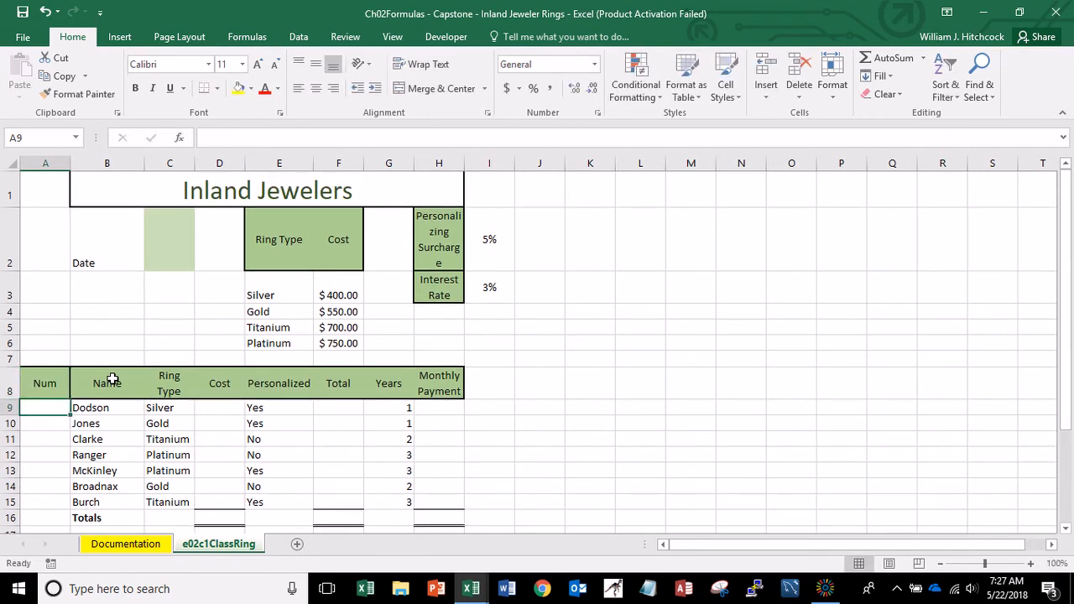
# Enter the order numbers 1, 2 and 3 in cells A9 to A11 under the Num header.
pyautogui.write('1')
pyautogui.press('Return')
pyautogui.write('2')
pyautogui.press('Return')
pyautogui.write('3')
pyautogui.press('Return')
# Format the numbers in A9:A11 with comma style and no decimal places.
pyautogui.press('Up')
pyautogui.press('Up')
pyautogui.press('Up')
pyautogui.hotkey('shift', 'Down')
pyautogui.hotkey('shift', 'Down')
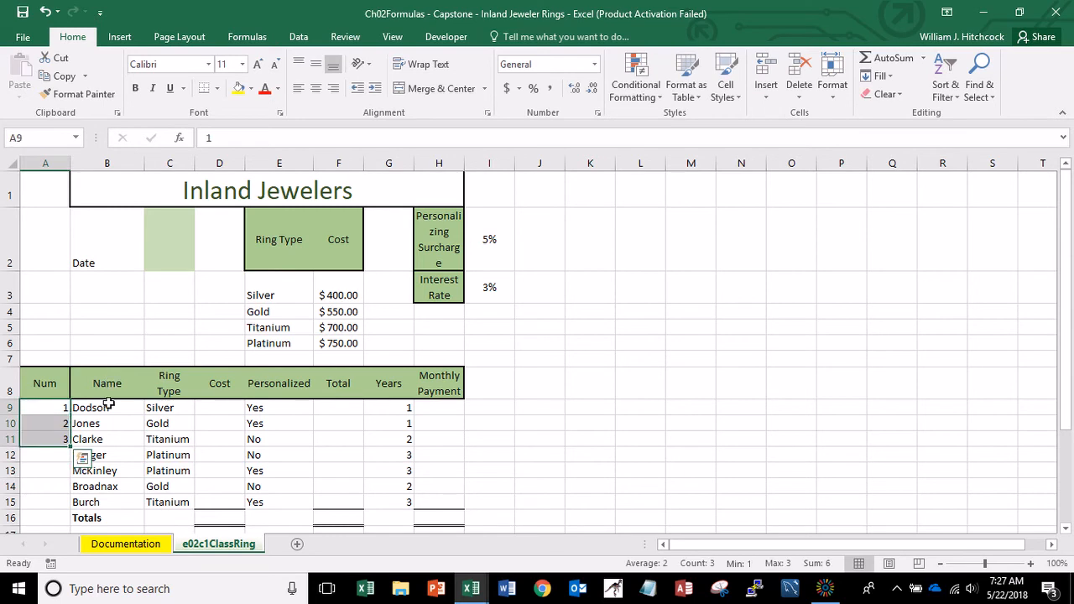
pyautogui.click(550, 88)
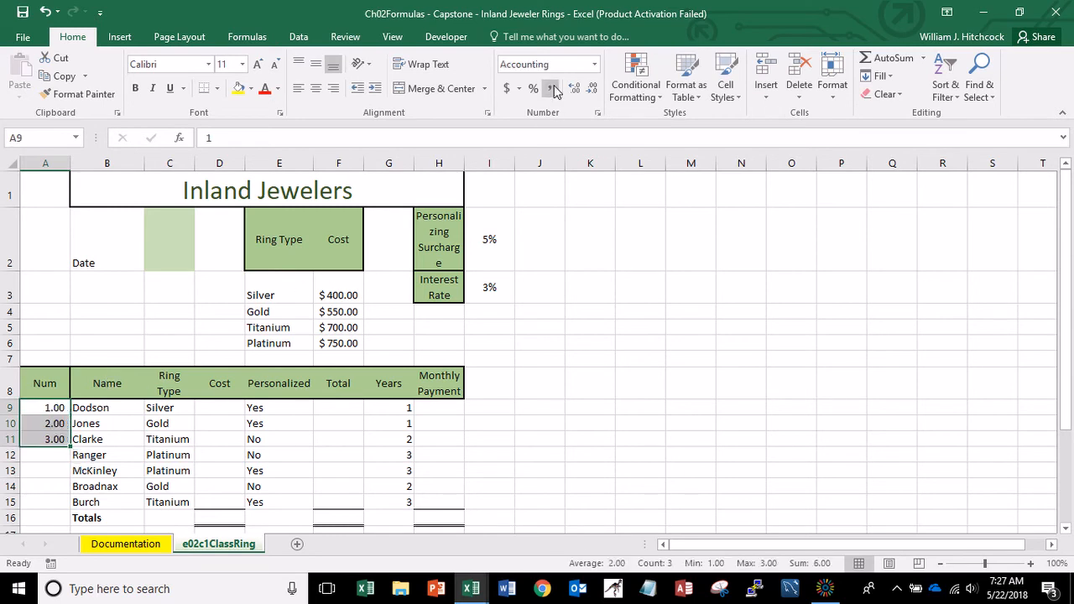
pyautogui.click(592, 88)
pyautogui.click(591, 88)
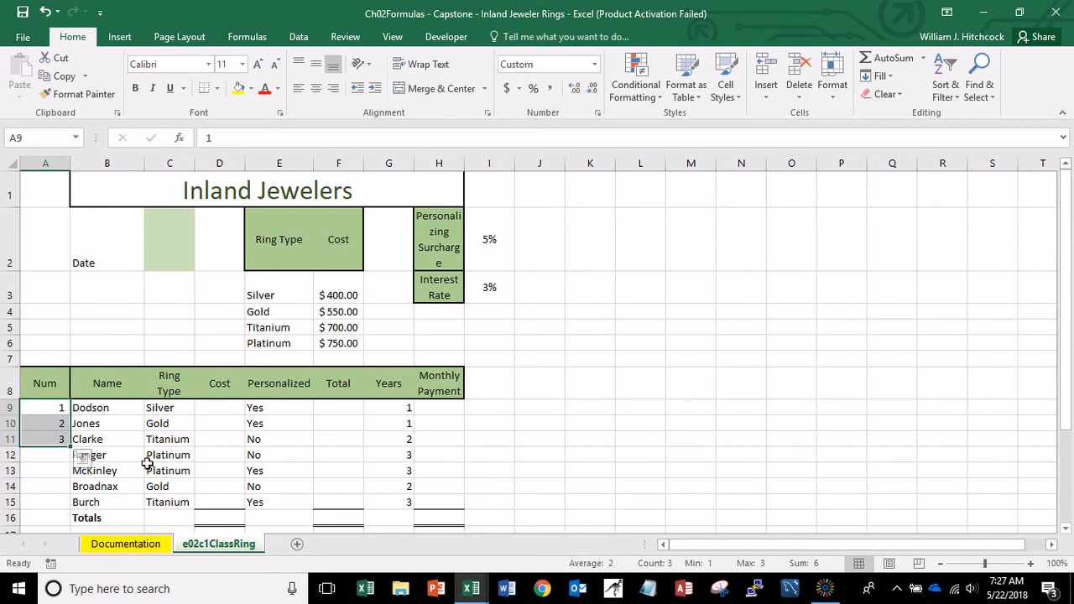
# Fill the number series down the Num column and delete the extra number in A16 beside Totals.
pyautogui.doubleClick(71, 447)
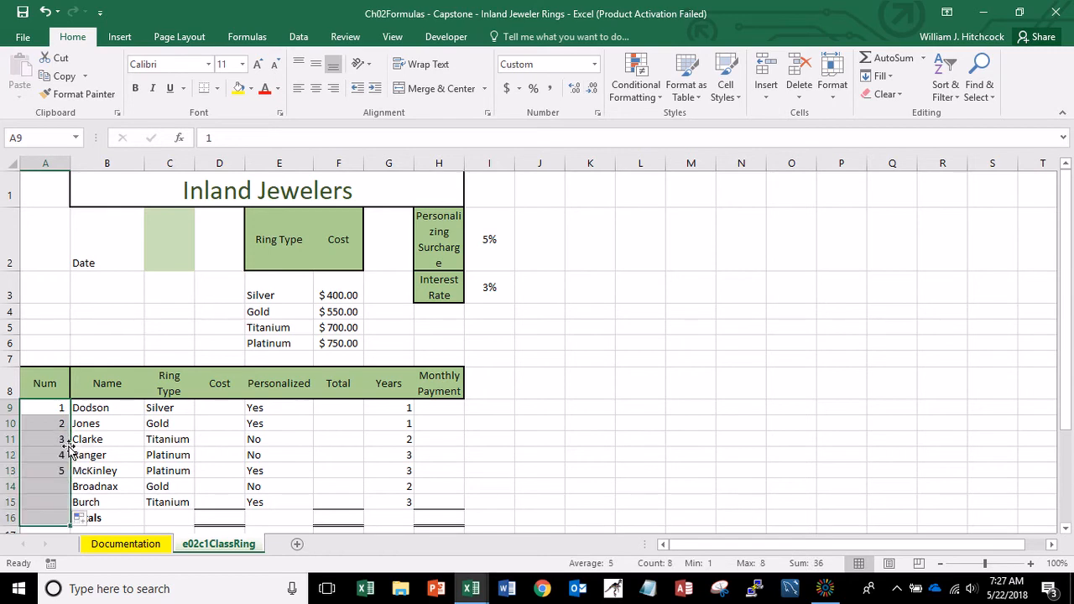
pyautogui.press('Down')
pyautogui.press('Down')
pyautogui.press('Down')
pyautogui.press('Down')
pyautogui.press('Down')
pyautogui.press('Down')
pyautogui.press('Down')
pyautogui.press('Down')
pyautogui.press('Down')
pyautogui.press('Down')
pyautogui.press('Down')
pyautogui.press('Down')
pyautogui.press('Down')
pyautogui.press('Down')
pyautogui.press('Down')
pyautogui.press('Down')
pyautogui.press('Down')
pyautogui.press('Down')
pyautogui.press('Down')
pyautogui.press('Down')
pyautogui.press('Up')
pyautogui.press('Up')
pyautogui.press('Up')
pyautogui.press('Up')
pyautogui.press('Up')
pyautogui.press('Up')
pyautogui.press('Up')
pyautogui.press('Up')
pyautogui.press('Up')
pyautogui.press('Up')
pyautogui.press('Up')
pyautogui.press('Up')
pyautogui.press('Up')
pyautogui.press('Up')
pyautogui.press('Up')
pyautogui.press('Down')
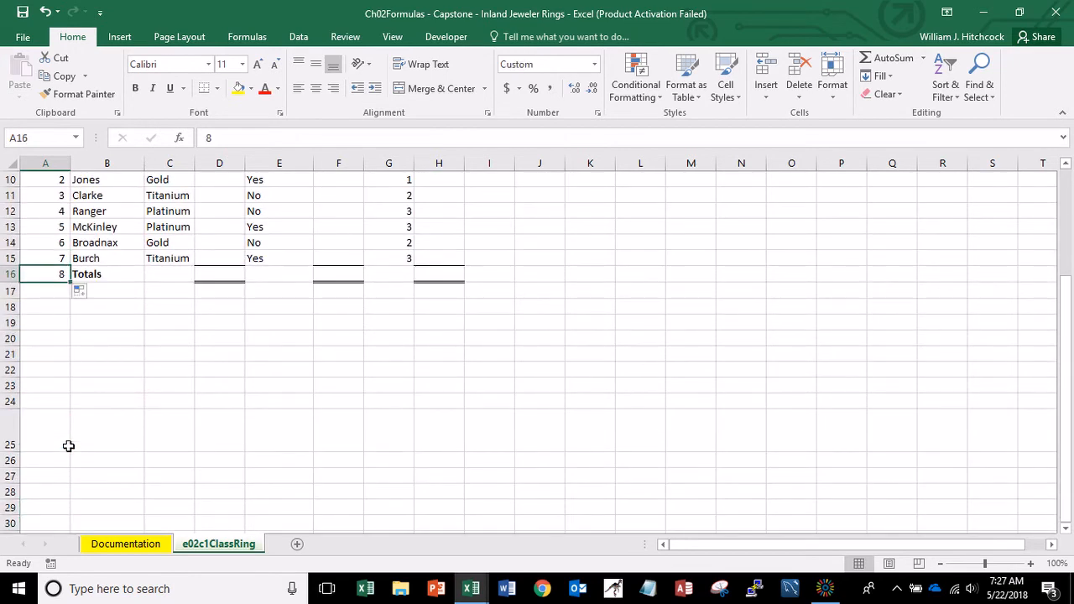
pyautogui.press('Delete')
# Return to cell A1, save the workbook, and select the first name in the order table, cell B9.
pyautogui.hotkey('ctrl', 'Home')
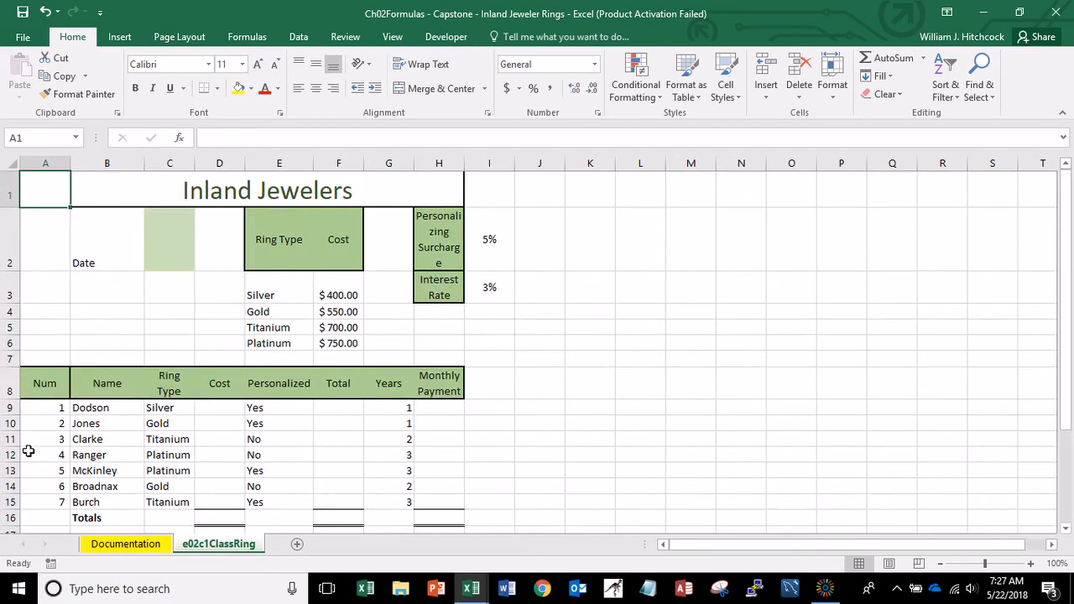
pyautogui.click(22, 12)
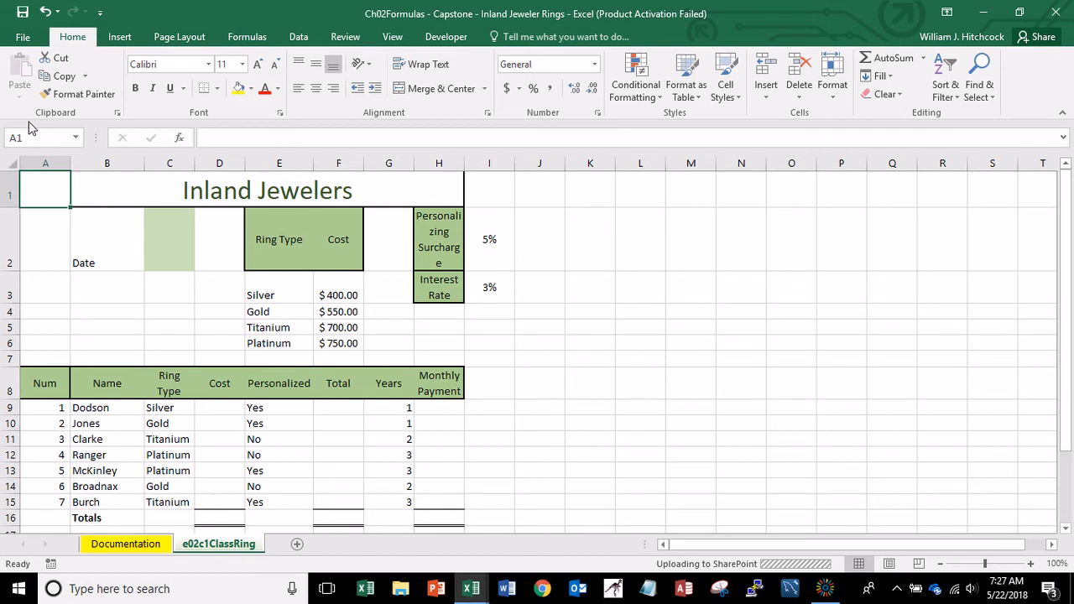
pyautogui.click(114, 407)
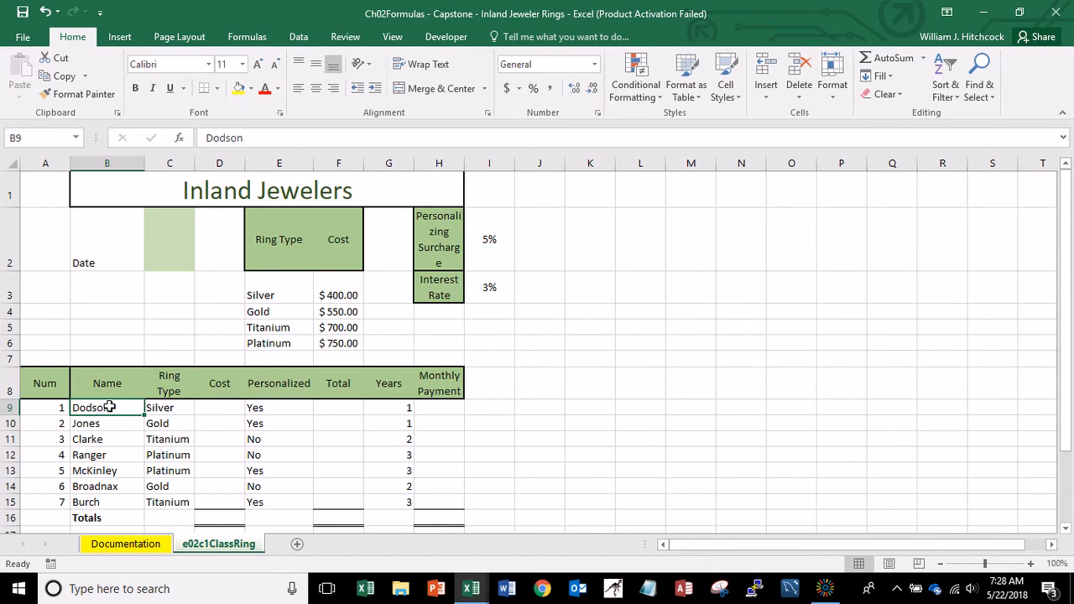
# Try sorting the order table by name from A to Z and from Z to A, and undo both sorts.
pyautogui.click(947, 95)
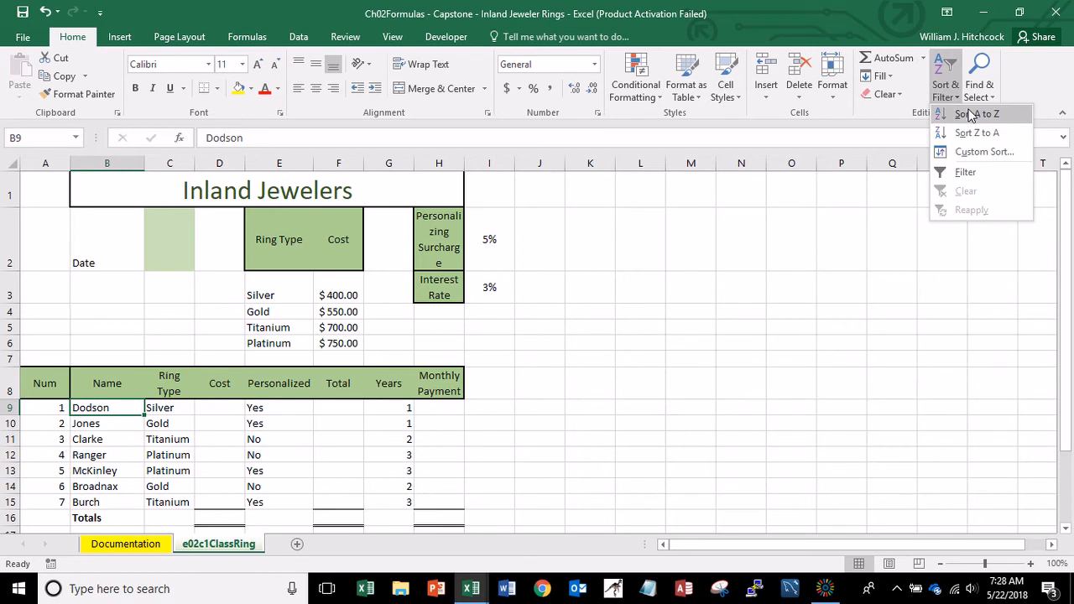
pyautogui.click(971, 115)
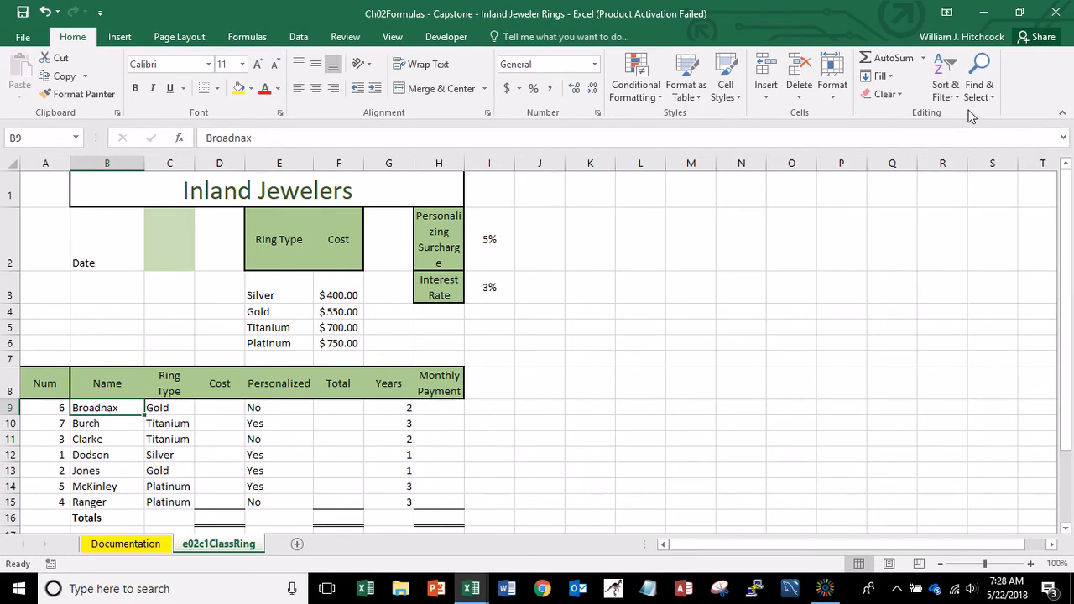
pyautogui.click(948, 98)
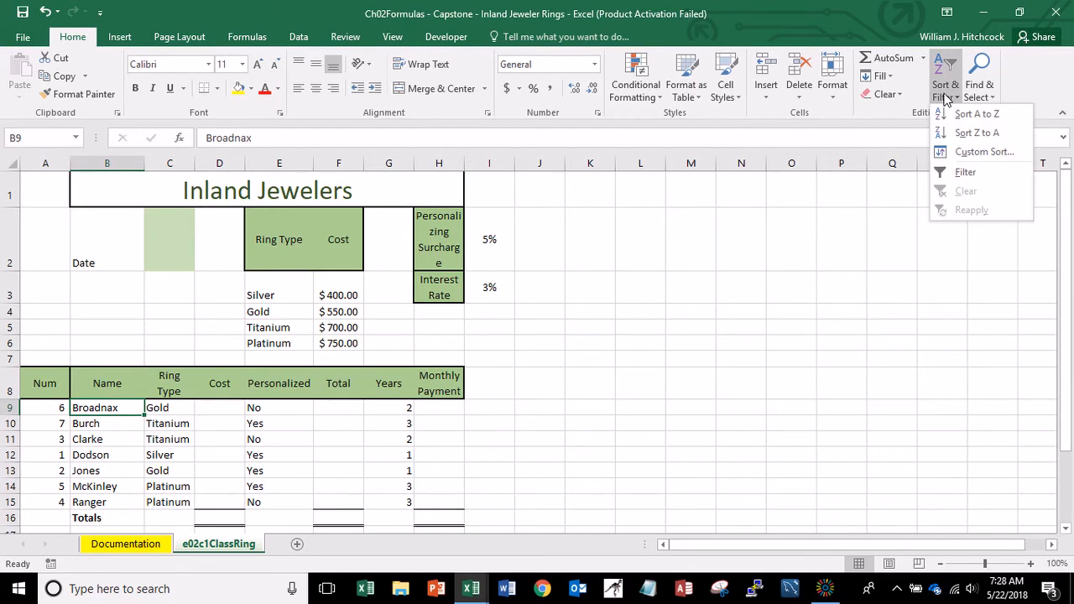
pyautogui.click(961, 137)
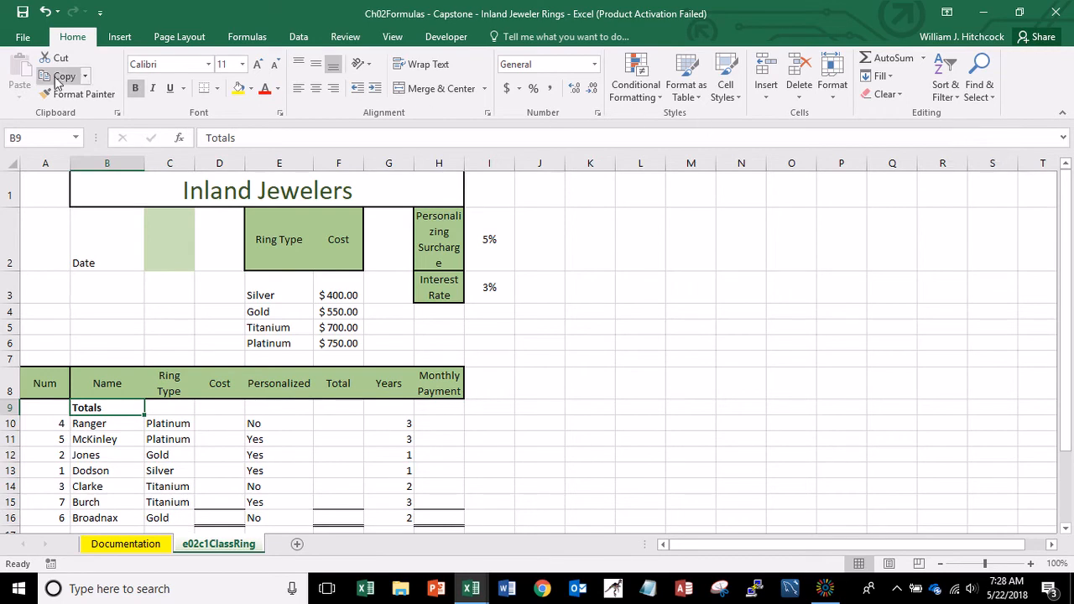
pyautogui.click(45, 11)
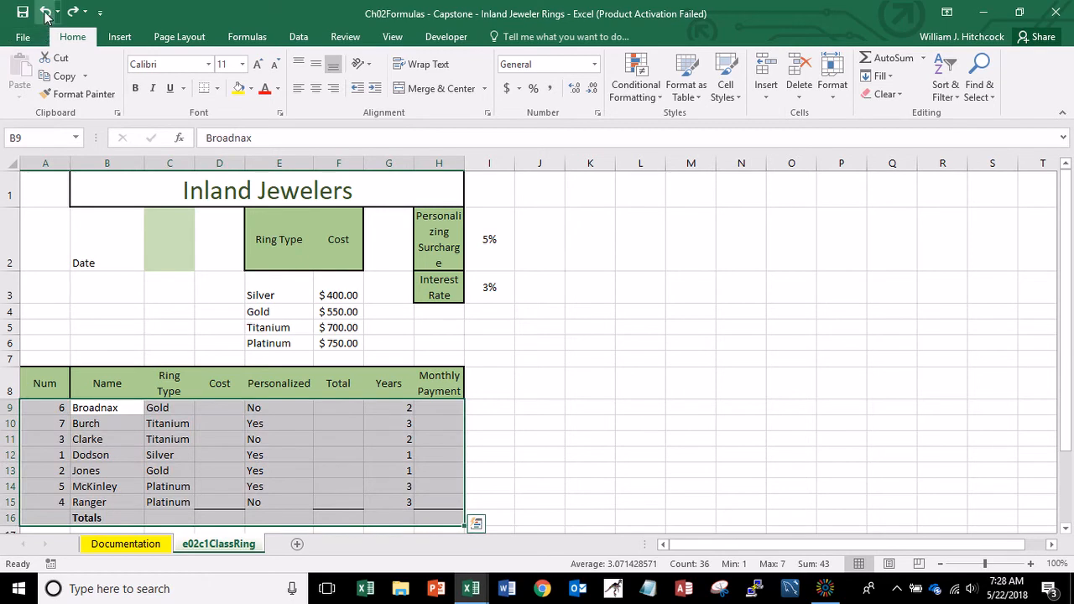
pyautogui.click(46, 12)
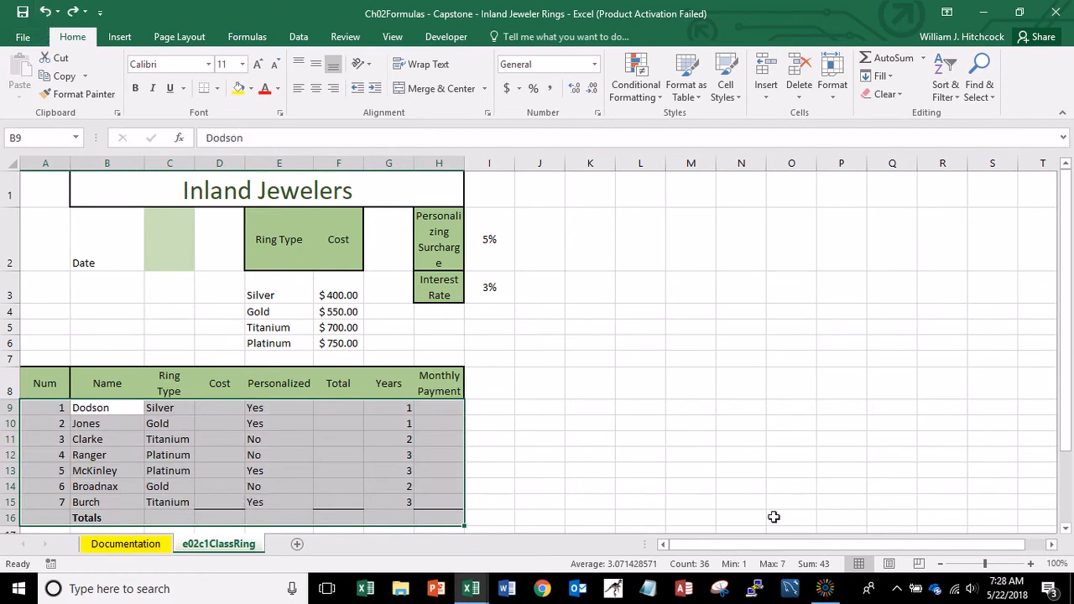
# Insert a blank row above the Totals row to separate it from the order records.
pyautogui.moveTo(1066, 403); pyautogui.dragTo(1066, 446)
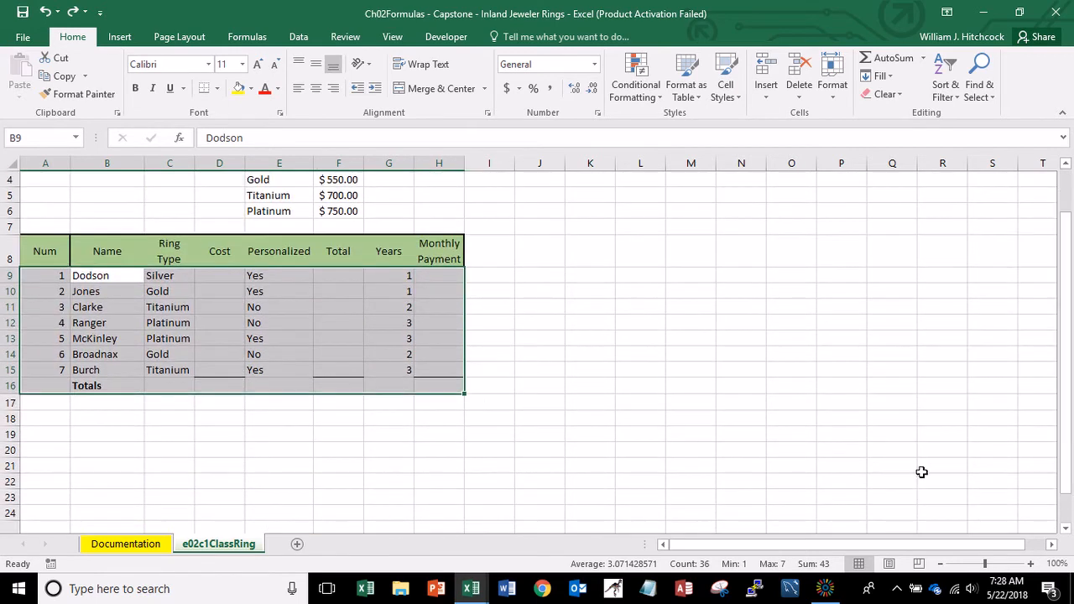
pyautogui.click(10, 385)
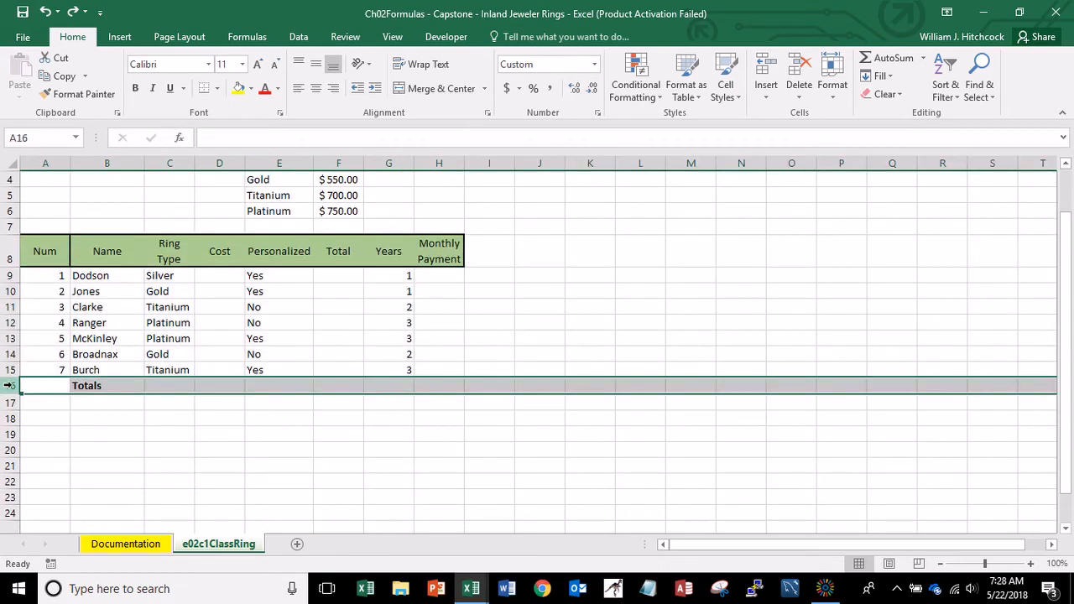
pyautogui.rightClick(10, 385)
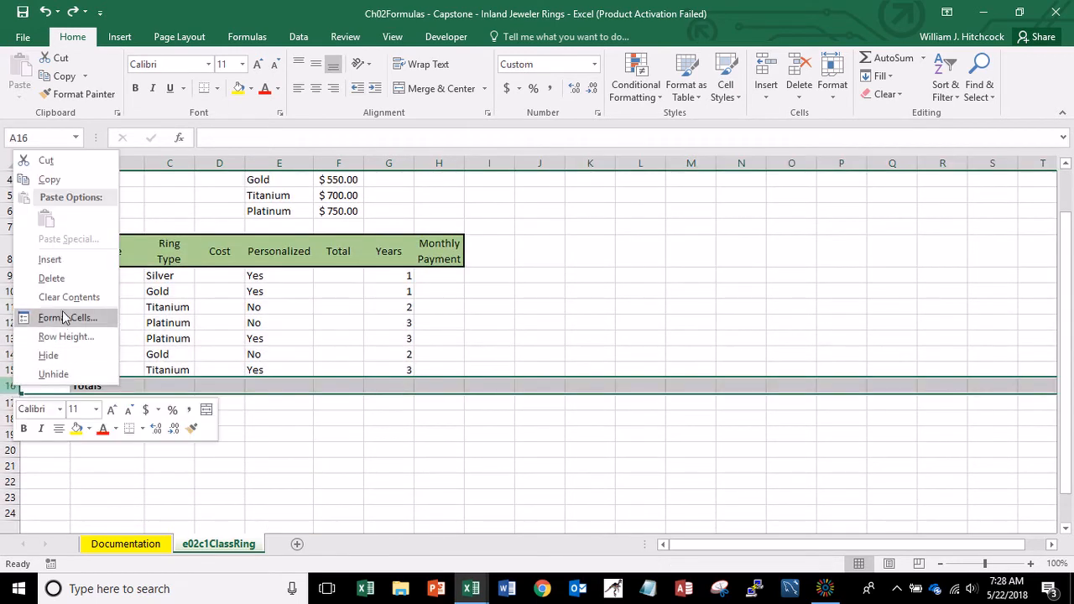
pyautogui.click(53, 263)
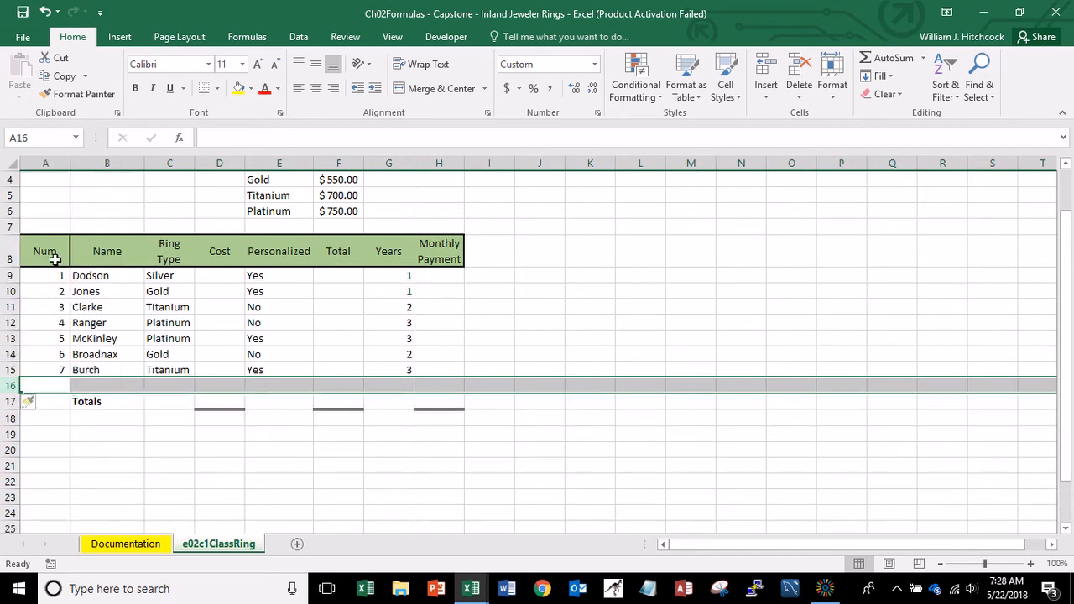
pyautogui.click(151, 430)
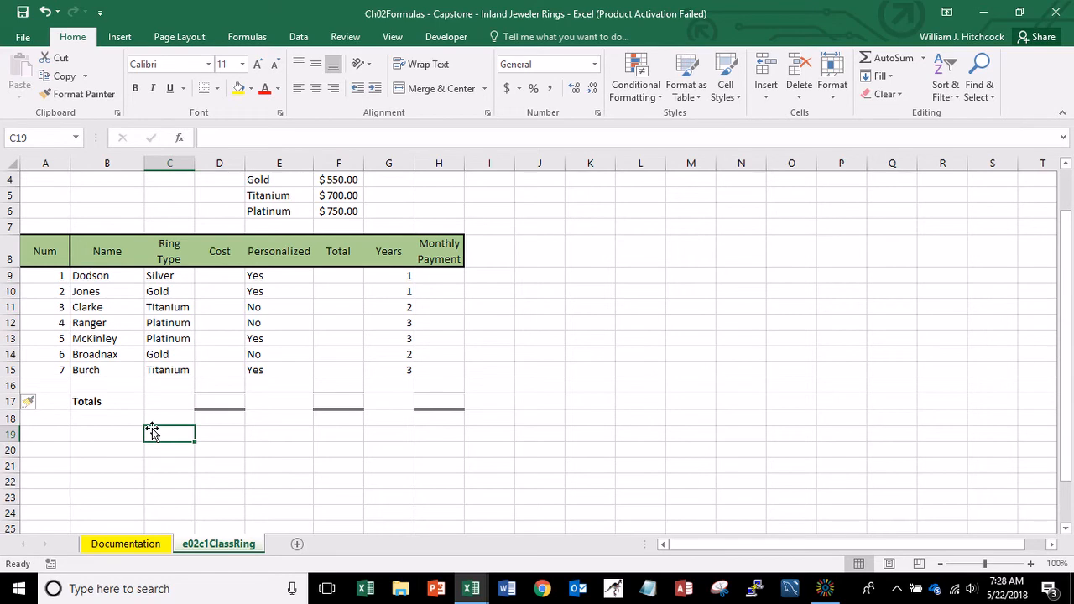
# Sort the order records by the Name column from A to Z, starting from cell B9.
pyautogui.press('Up')
pyautogui.press('Up')
pyautogui.press('Up')
pyautogui.press('Up')
pyautogui.press('Up')
pyautogui.press('Up')
pyautogui.press('Up')
pyautogui.press('Up')
pyautogui.press('Up')
pyautogui.press('Up')
pyautogui.press('Up')
pyautogui.press('Up')
pyautogui.press('Down')
pyautogui.press('Down')
pyautogui.press('Left')
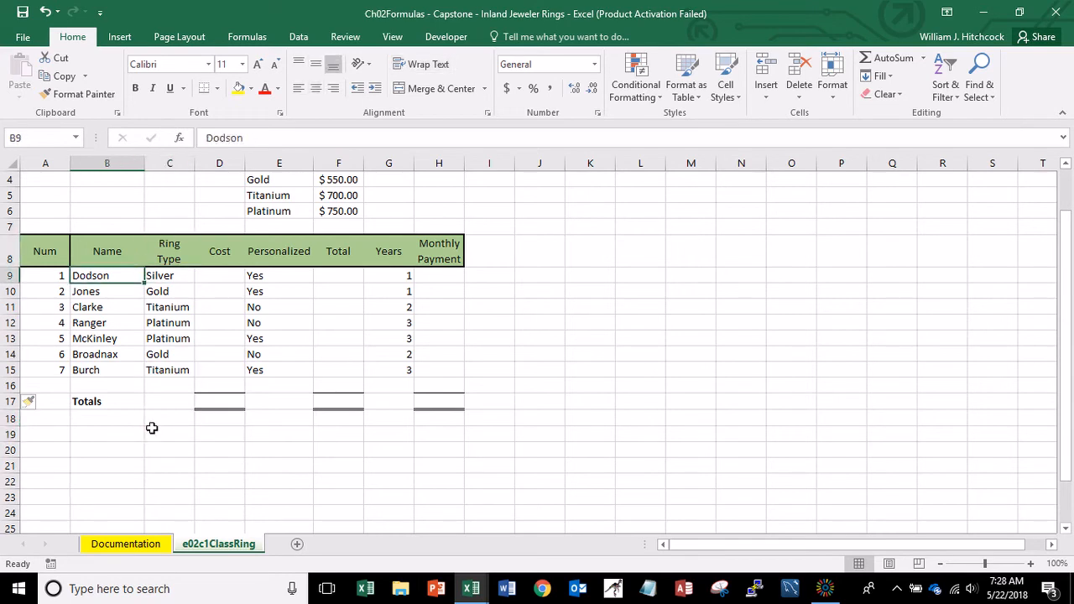
pyautogui.click(942, 96)
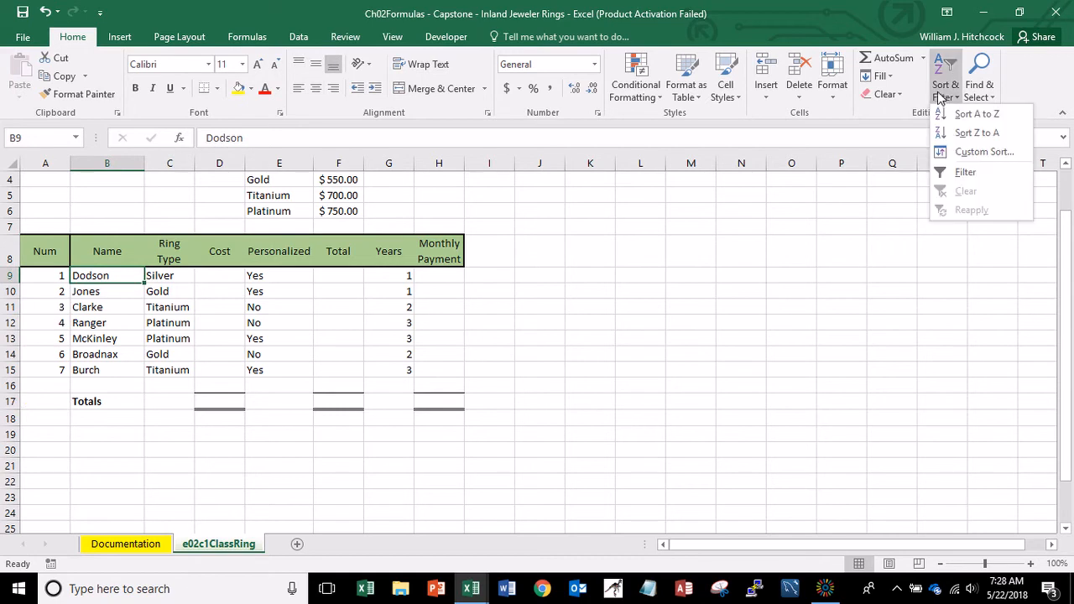
pyautogui.click(965, 124)
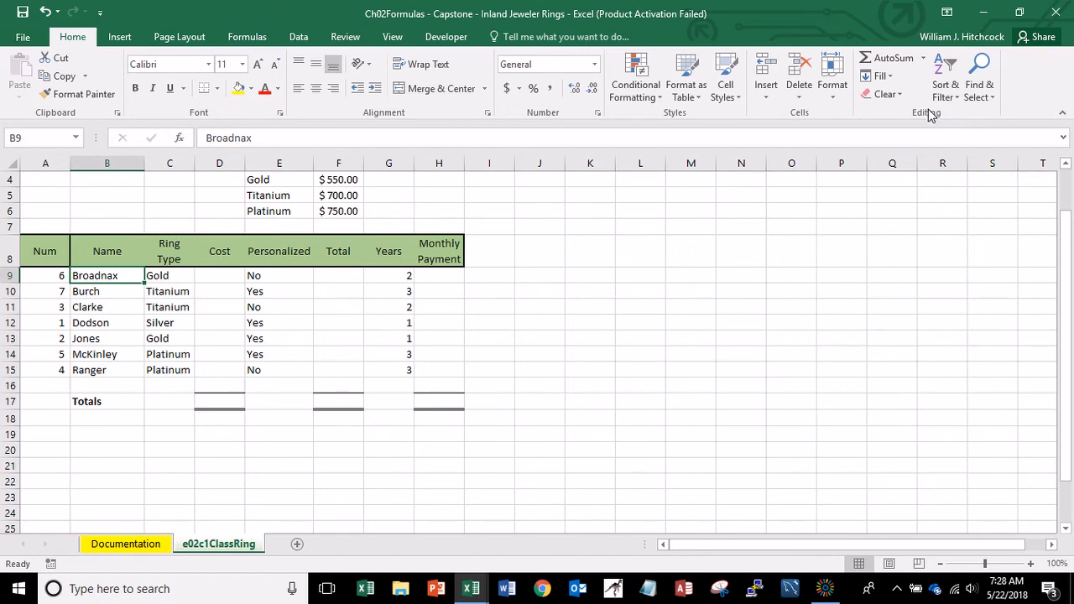
# Examine the blank cells bordering the order table, along row 7 above the headers and row 16 above Totals.
pyautogui.click(52, 223)
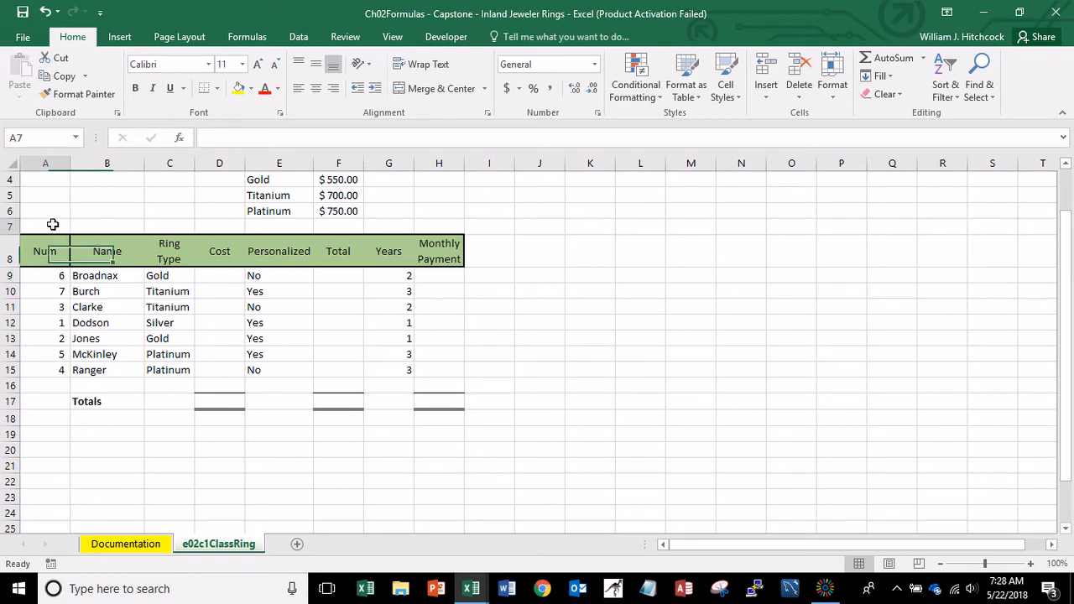
pyautogui.press('Right')
pyautogui.press('Right')
pyautogui.press('Right')
pyautogui.press('Right')
pyautogui.press('Right')
pyautogui.press('Right')
pyautogui.press('Down')
pyautogui.press('Down')
pyautogui.press('Down')
pyautogui.press('Down')
pyautogui.press('Down')
pyautogui.press('Down')
pyautogui.press('Down')
pyautogui.press('Down')
pyautogui.press('Down')
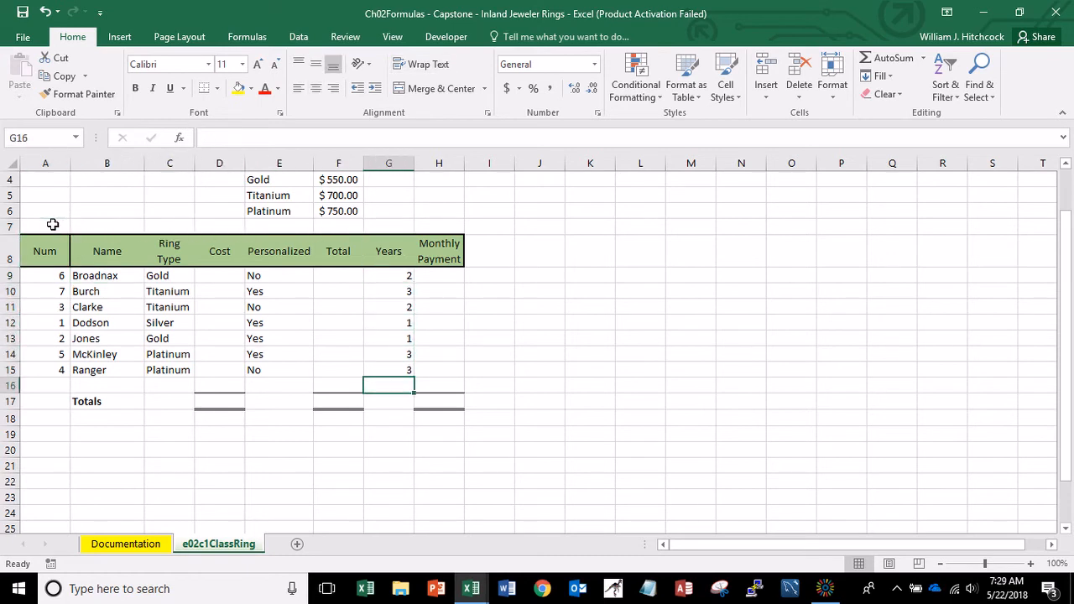
pyautogui.press('Left')
pyautogui.press('Left')
pyautogui.press('Left')
pyautogui.press('Left')
pyautogui.press('Left')
pyautogui.press('Left')
pyautogui.press('Right')
pyautogui.press('Right')
pyautogui.press('Right')
pyautogui.press('Right')
pyautogui.press('Right')
pyautogui.press('Right')
pyautogui.press('Right')
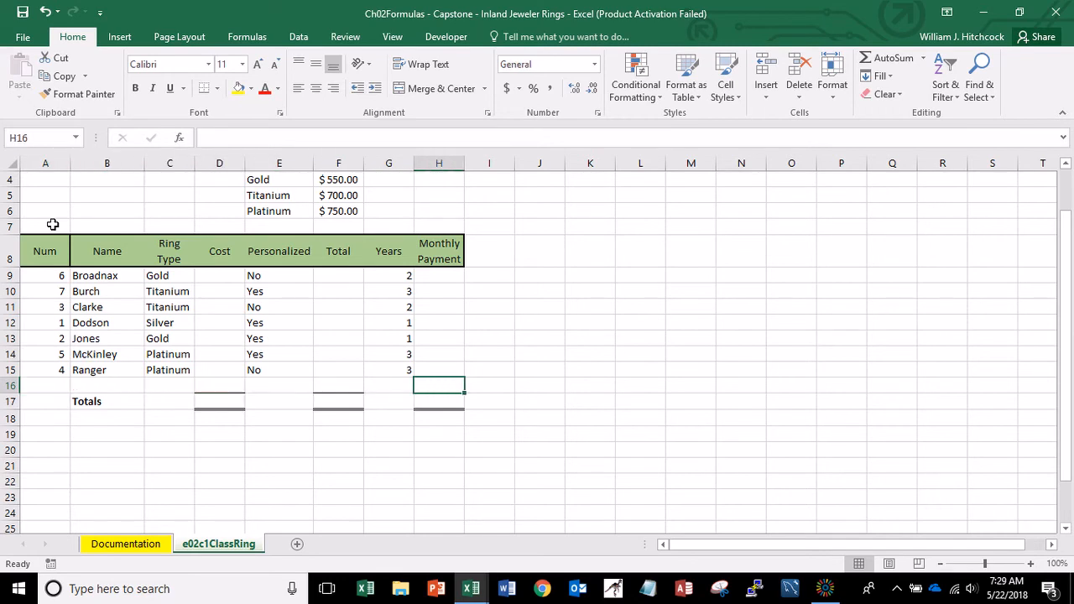
# Remove all borders from the range A1:I15.
pyautogui.hotkey('ctrl', 'Home')
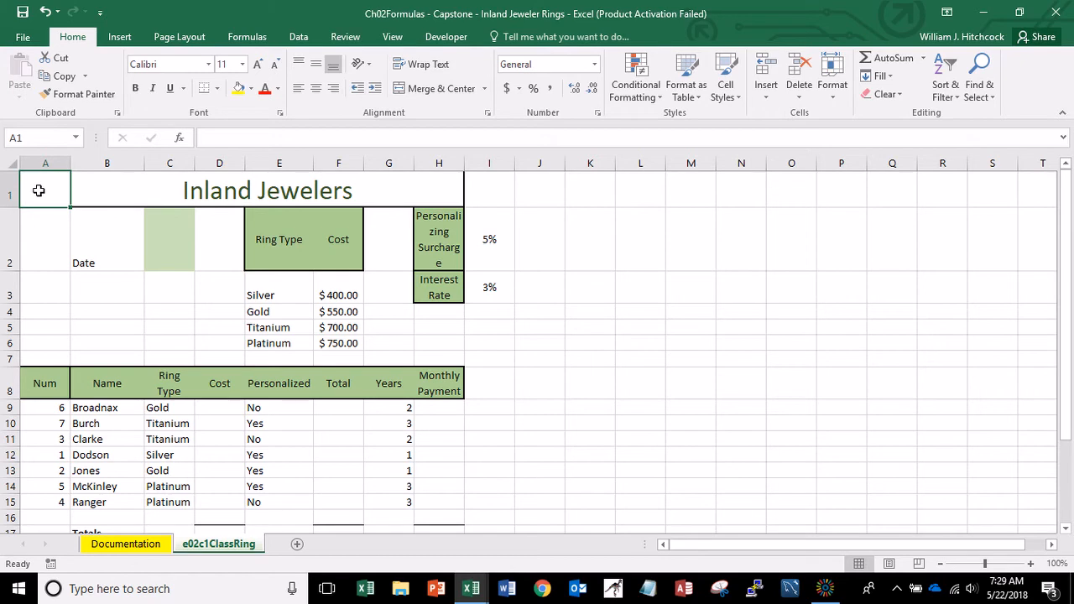
pyautogui.hotkey('shift', 'Right')
pyautogui.hotkey('shift', 'Right')
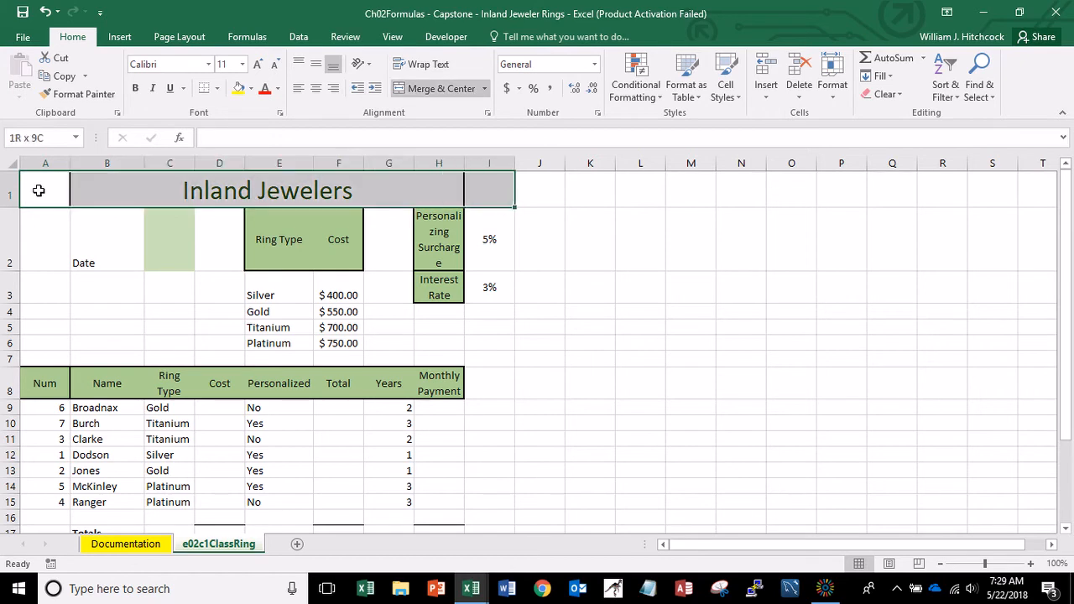
pyautogui.hotkey('shift', 'Down')
pyautogui.hotkey('shift', 'Down')
pyautogui.hotkey('shift', 'Down')
pyautogui.hotkey('shift', 'Down')
pyautogui.hotkey('shift', 'Down')
pyautogui.hotkey('shift', 'Down')
pyautogui.hotkey('shift', 'Down')
pyautogui.hotkey('shift', 'Down')
pyautogui.hotkey('shift', 'Down')
pyautogui.hotkey('shift', 'Down')
pyautogui.hotkey('shift', 'Down')
pyautogui.hotkey('shift', 'Down')
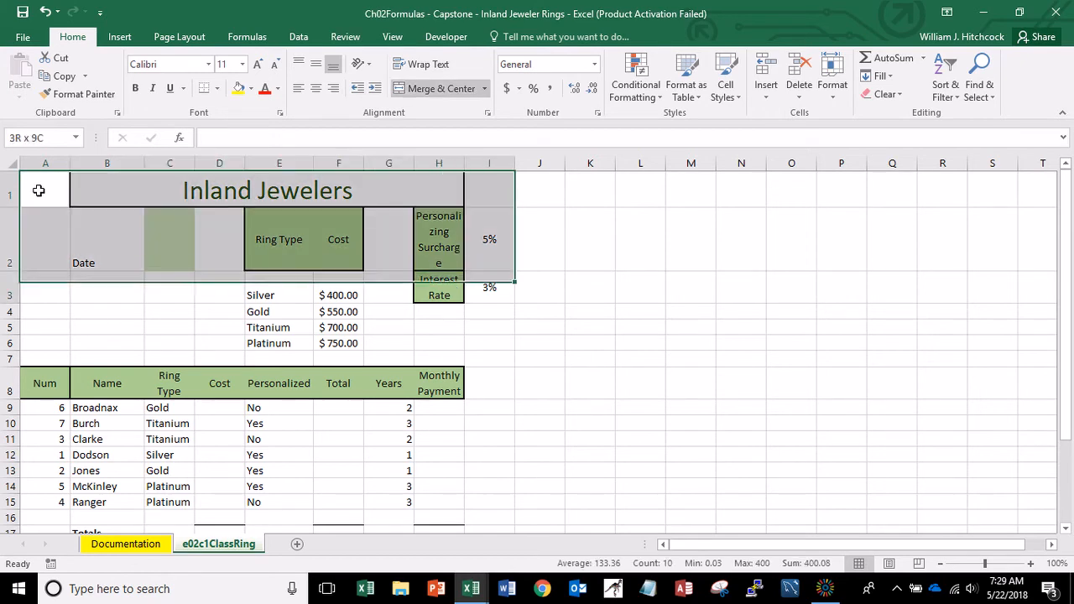
pyautogui.hotkey('shift', 'Down')
pyautogui.hotkey('shift', 'Down')
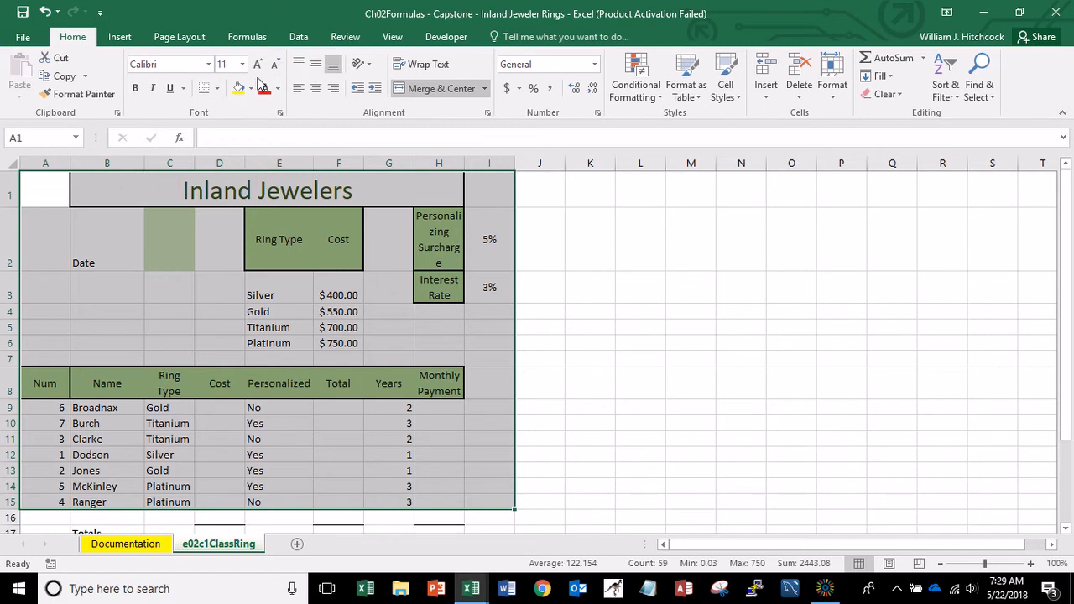
pyautogui.click(217, 88)
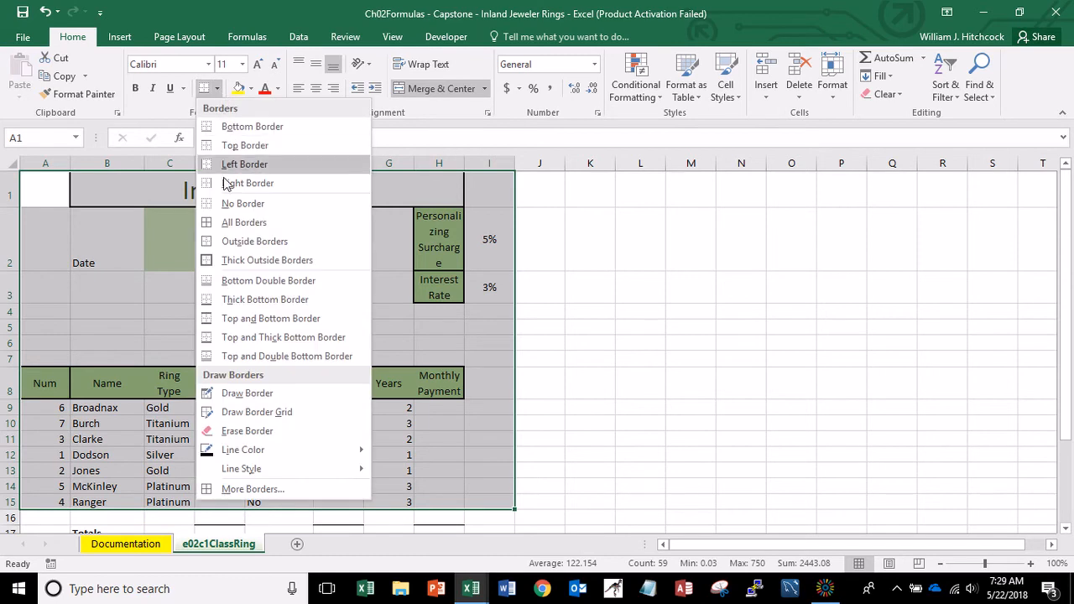
pyautogui.click(229, 206)
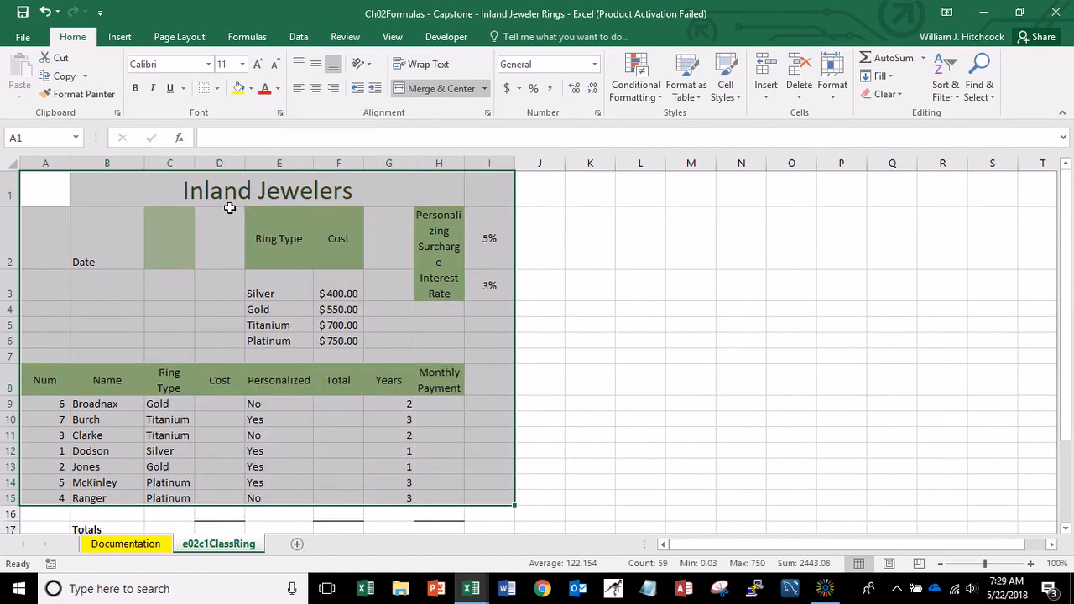
# Bottom-align the order table's header labels in A8:H8.
pyautogui.click(44, 376)
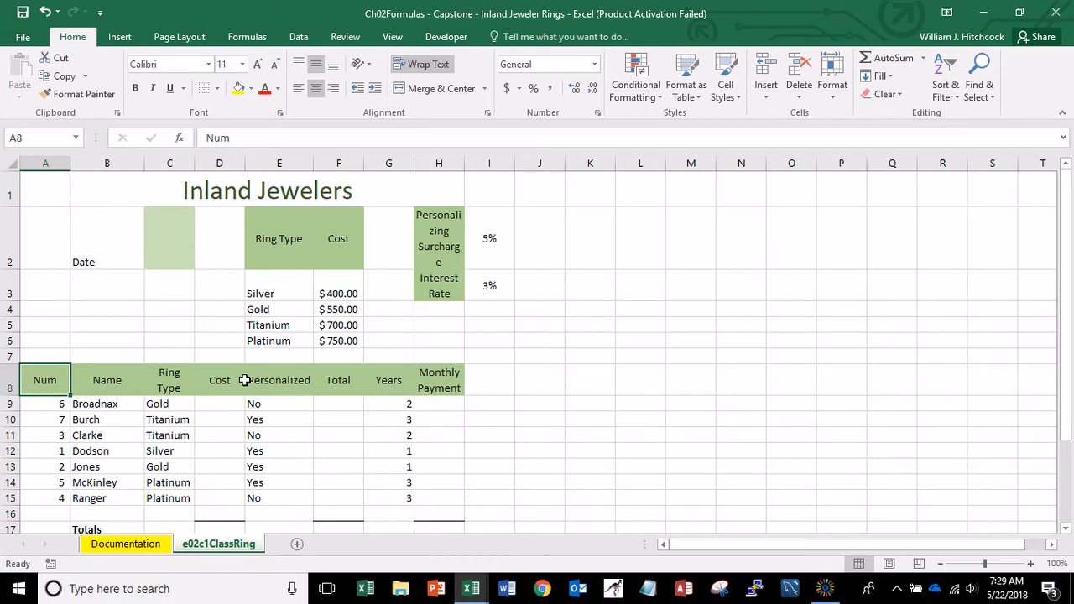
pyautogui.hotkey('shift', 'Right')
pyautogui.hotkey('shift', 'Right')
pyautogui.hotkey('shift', 'Right')
pyautogui.hotkey('shift', 'Right')
pyautogui.hotkey('shift', 'Right')
pyautogui.hotkey('shift', 'Right')
pyautogui.hotkey('shift', 'Right')
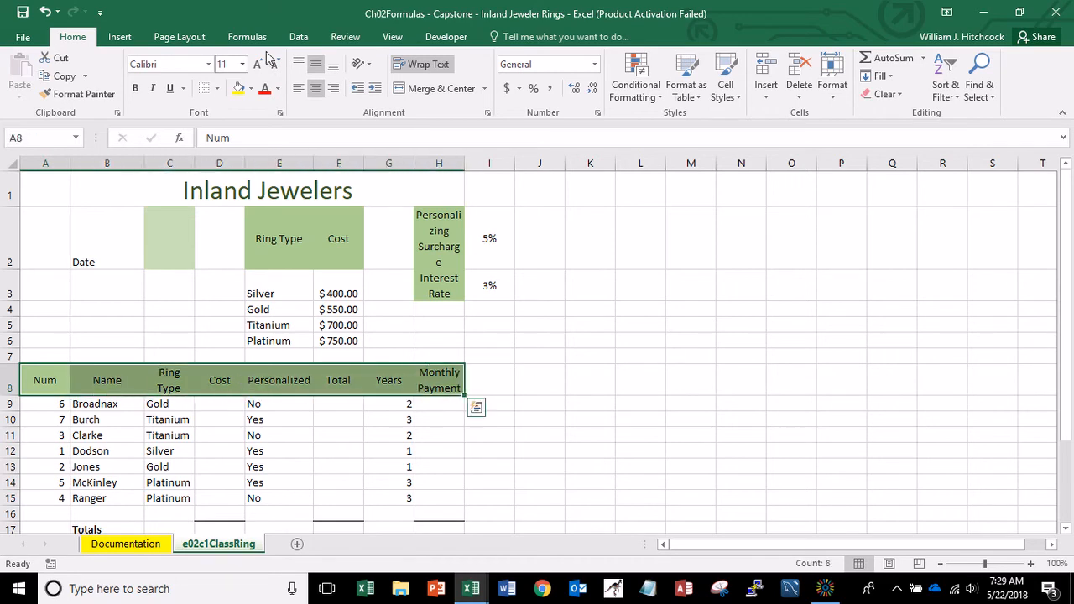
pyautogui.click(332, 68)
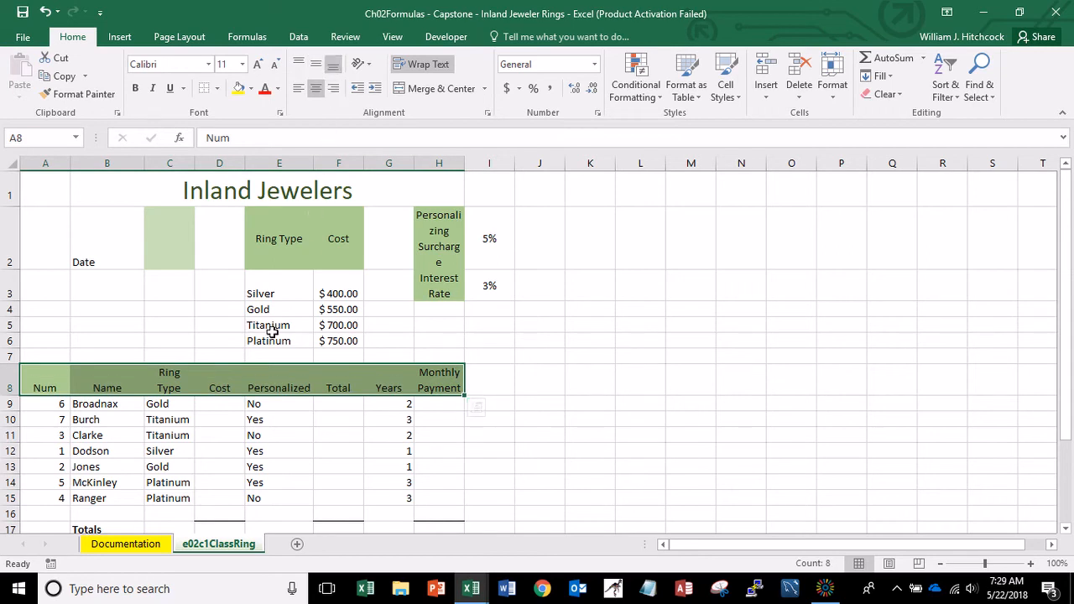
# Copy the formatting of the Num header in A8 to the Date label in B2.
pyautogui.click(42, 380)
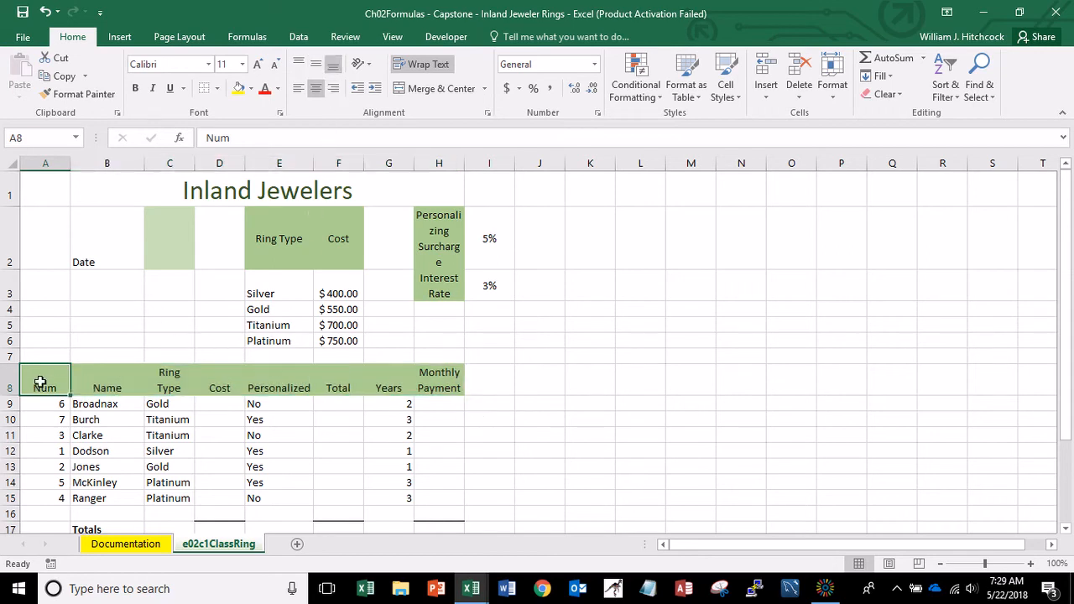
pyautogui.click(74, 94)
pyautogui.click(109, 229)
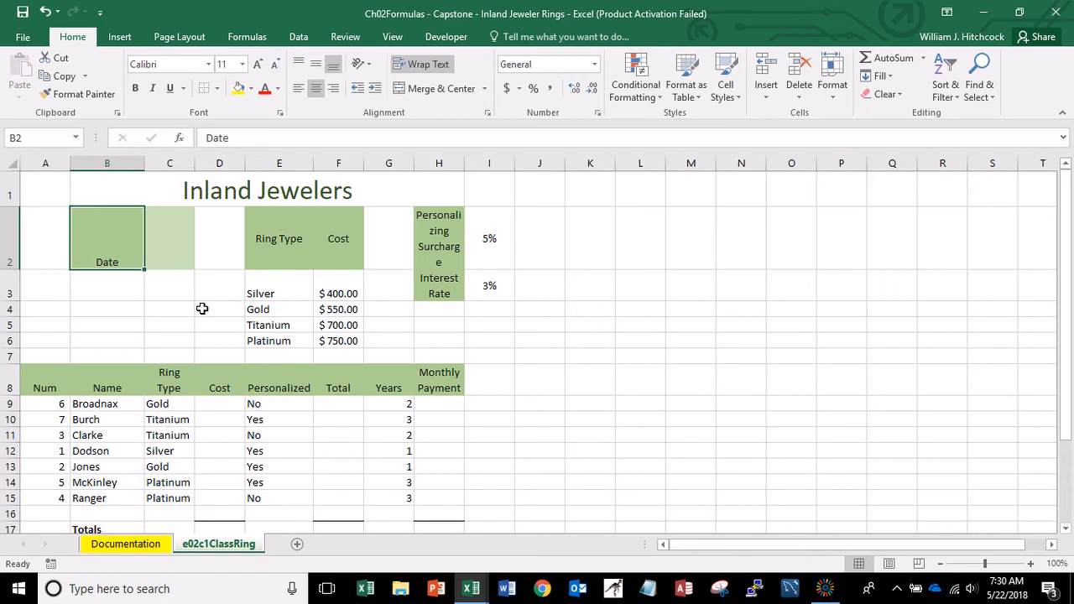
# Clear all content and formatting from C2 and widen column H so Personalizing Surcharge fits on two lines.
pyautogui.click(186, 250)
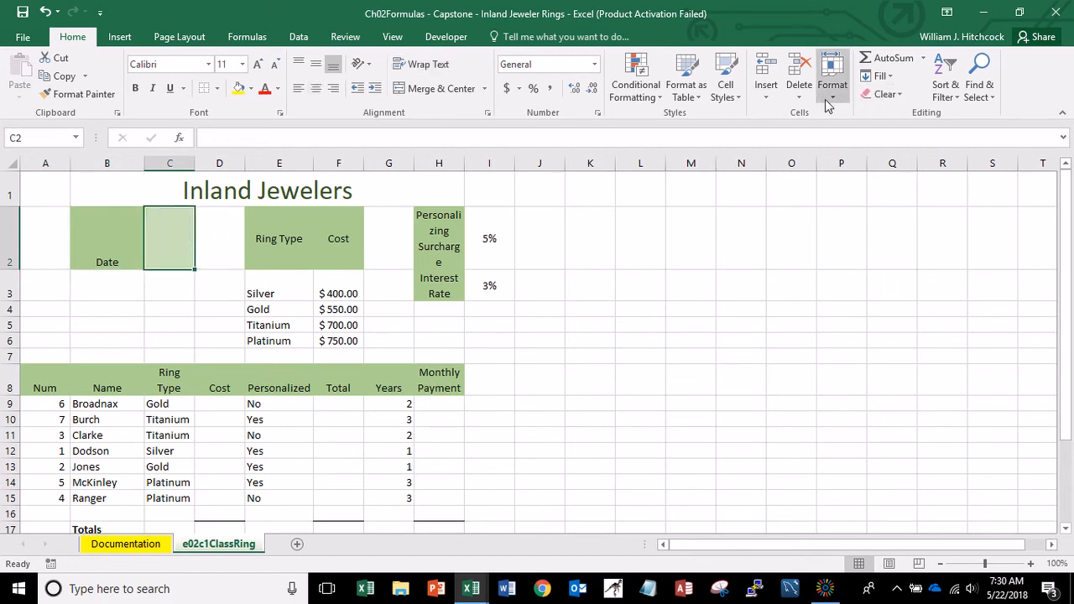
pyautogui.click(901, 96)
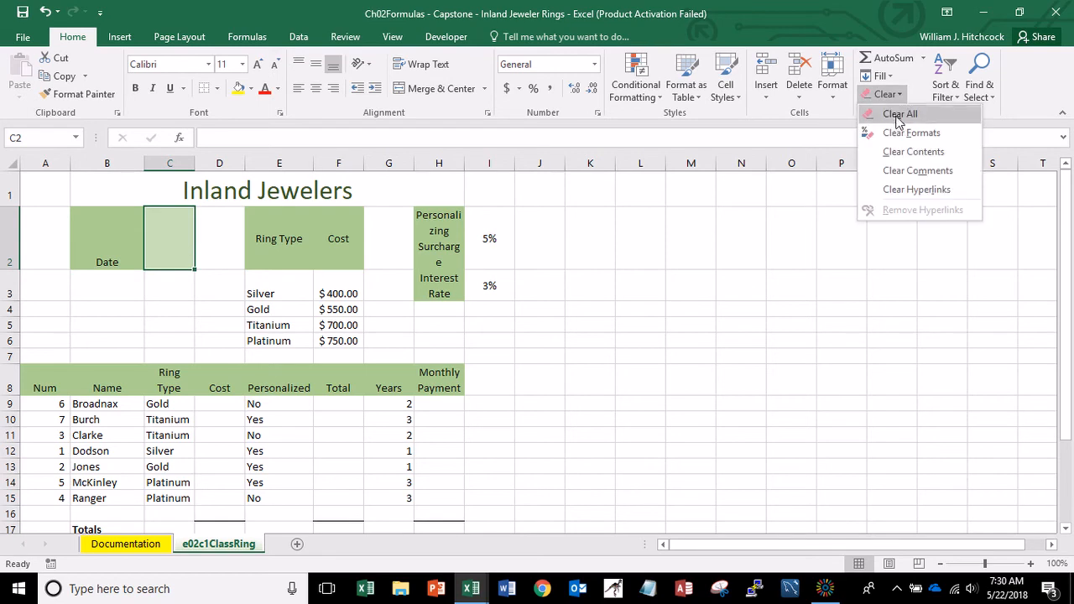
pyautogui.click(898, 118)
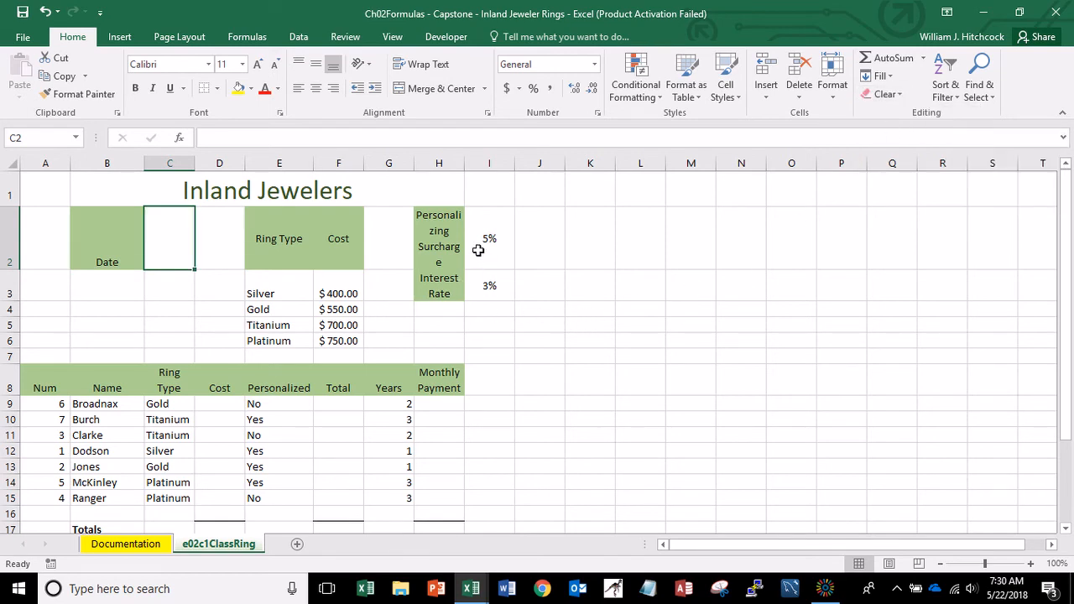
pyautogui.moveTo(463, 162); pyautogui.dragTo(525, 163)
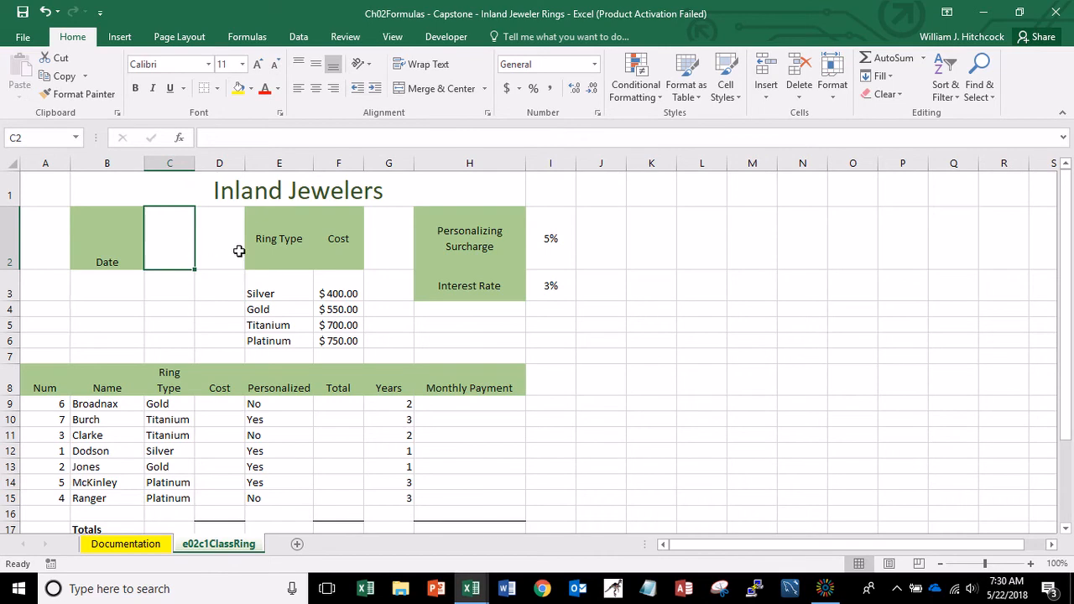
# Copy the Date label's formatting to the Ring Type and Cost headers in E2:F2.
pyautogui.click(124, 246)
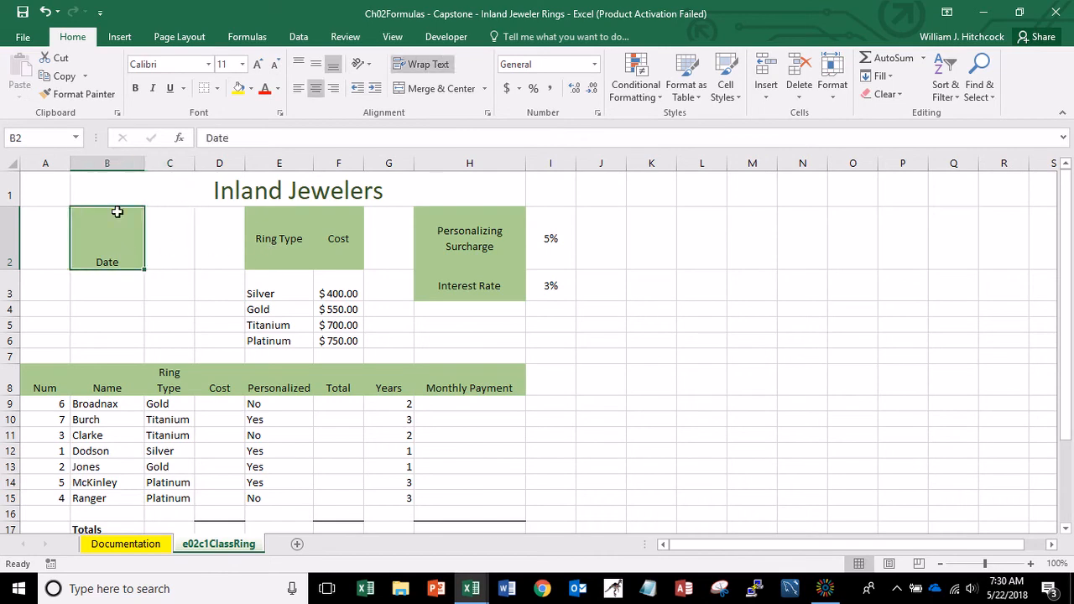
pyautogui.click(77, 94)
pyautogui.moveTo(278, 241); pyautogui.dragTo(338, 240)
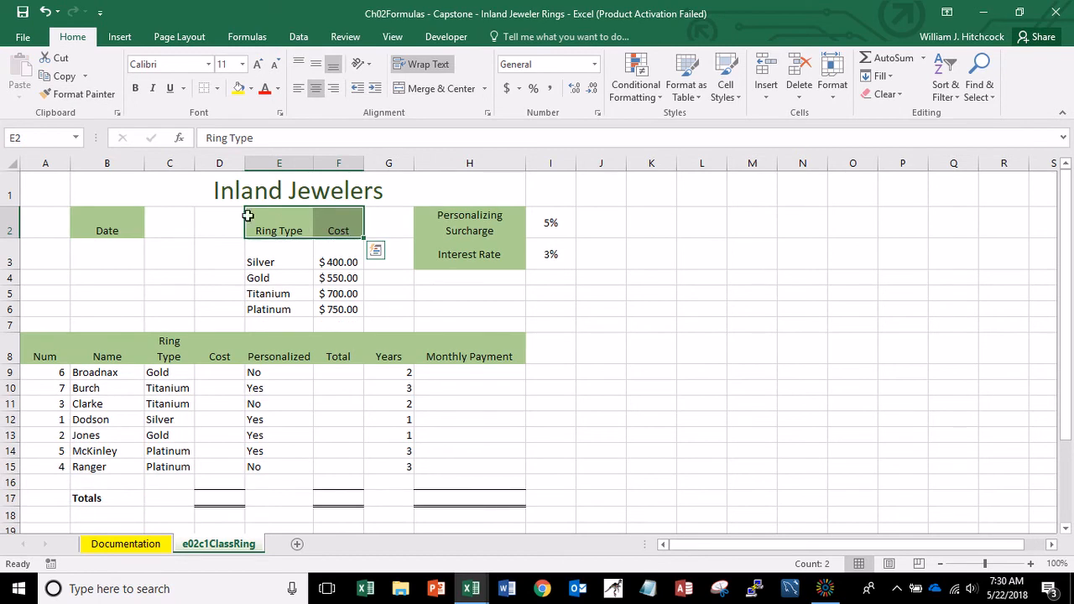
# Copy the Ring Type header's formatting to the Personalizing Surcharge and Interest Rate labels in H2:H3.
pyautogui.click(63, 95)
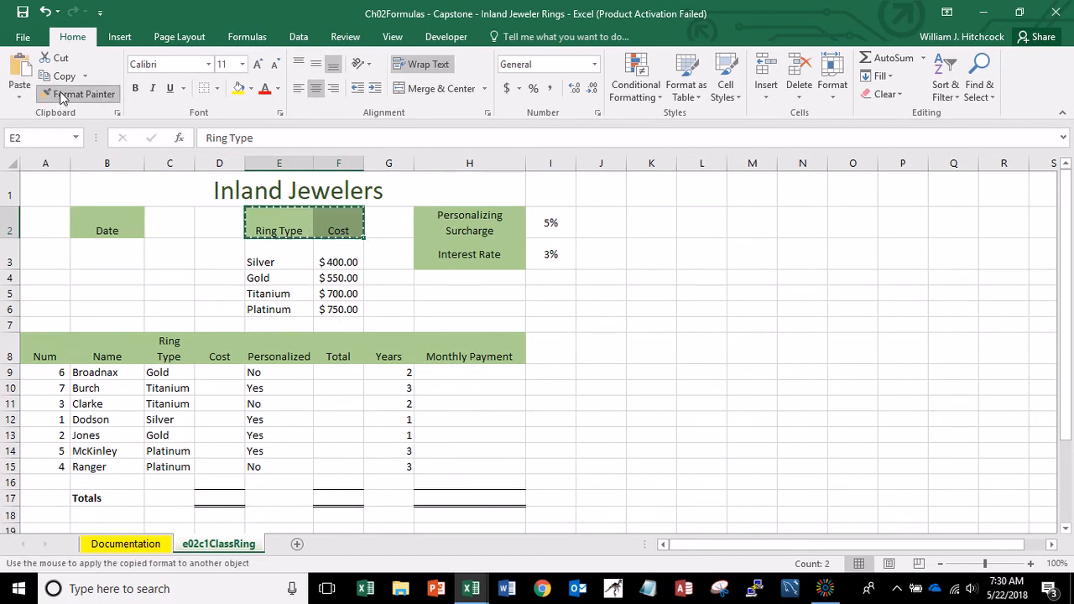
pyautogui.click(269, 216)
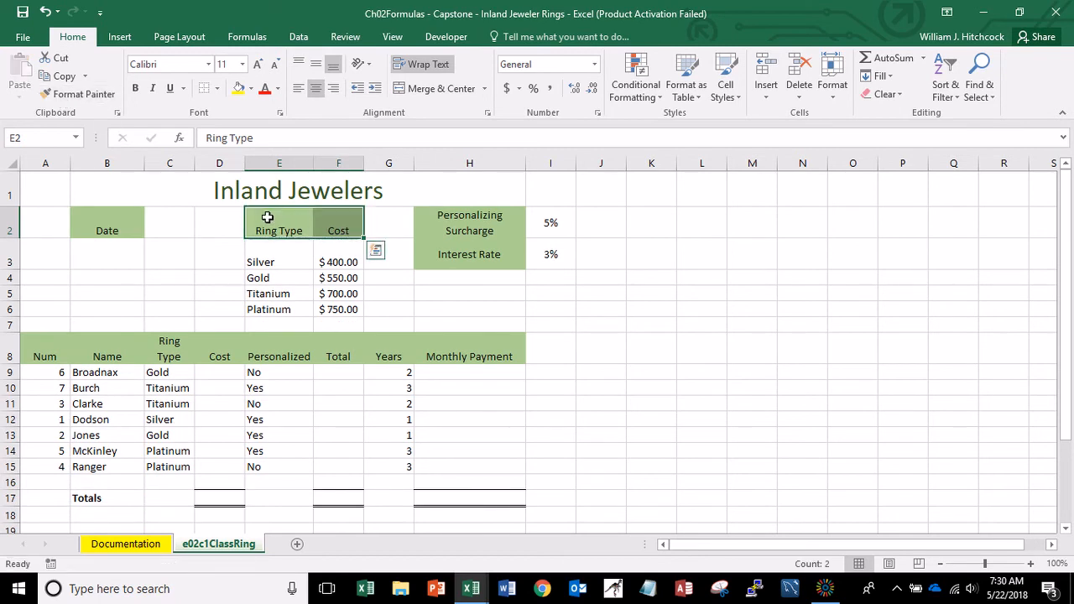
pyautogui.click(277, 228)
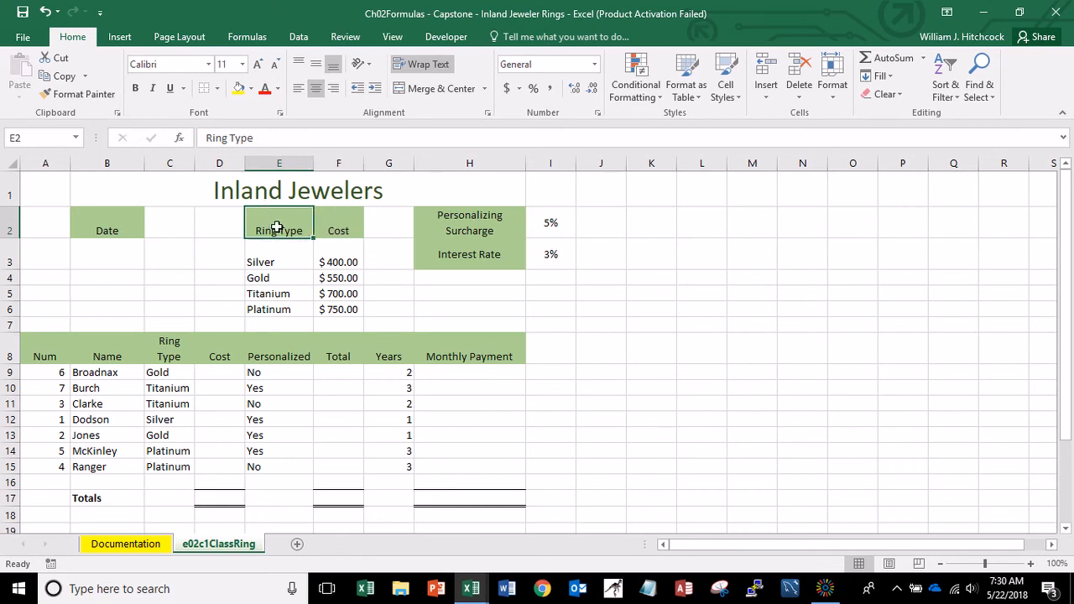
pyautogui.click(76, 94)
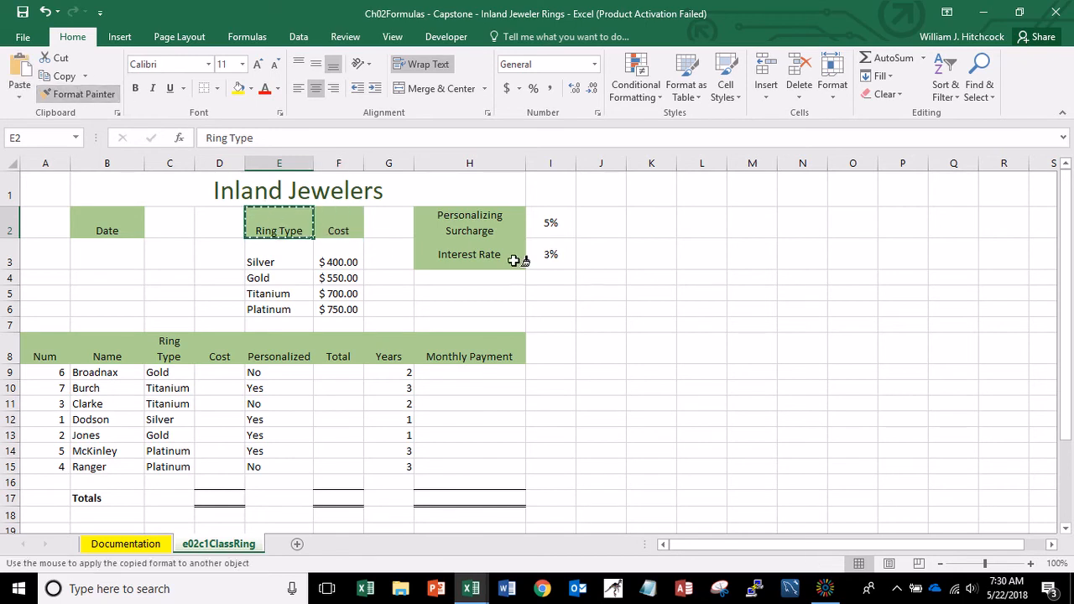
pyautogui.moveTo(498, 215); pyautogui.dragTo(491, 257)
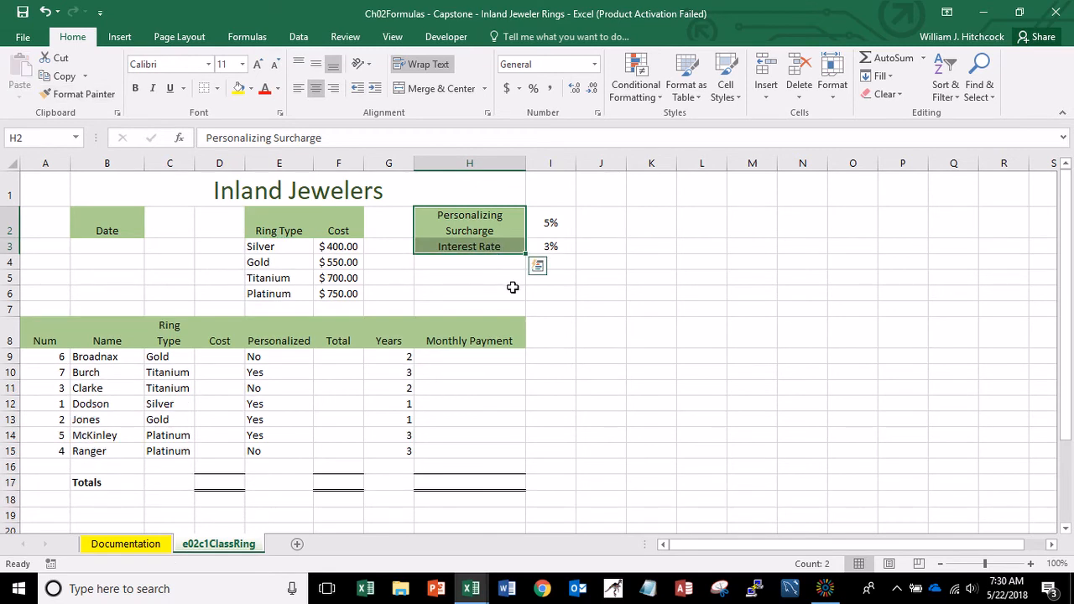
# Move the merged Inland Jewelers title from B1 to A1, allowing the merged cells to unmerge.
pyautogui.hotkey('ctrl', 'Home')
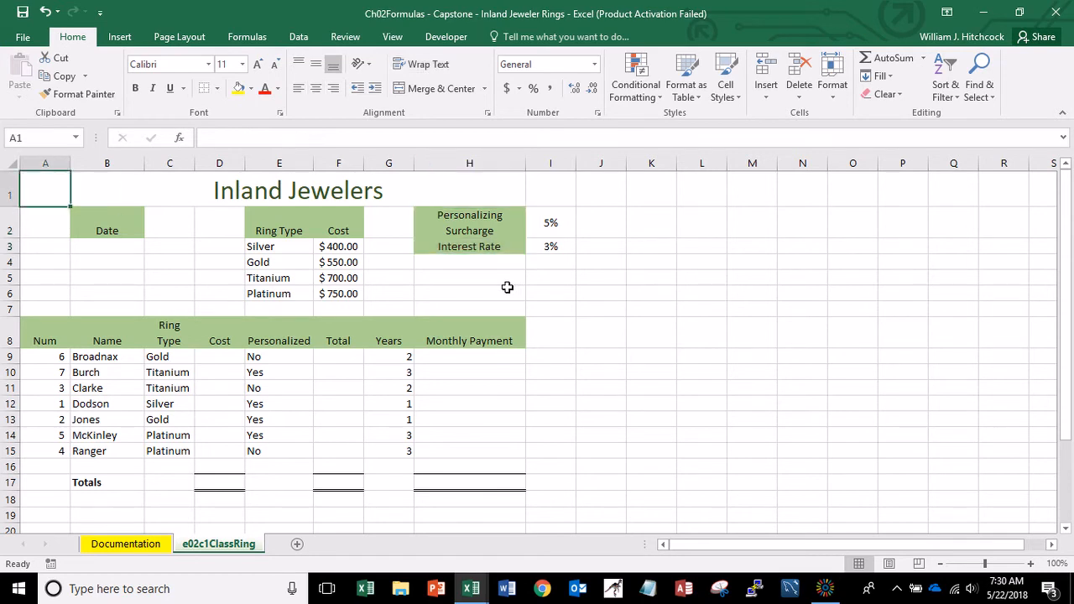
pyautogui.press('Right')
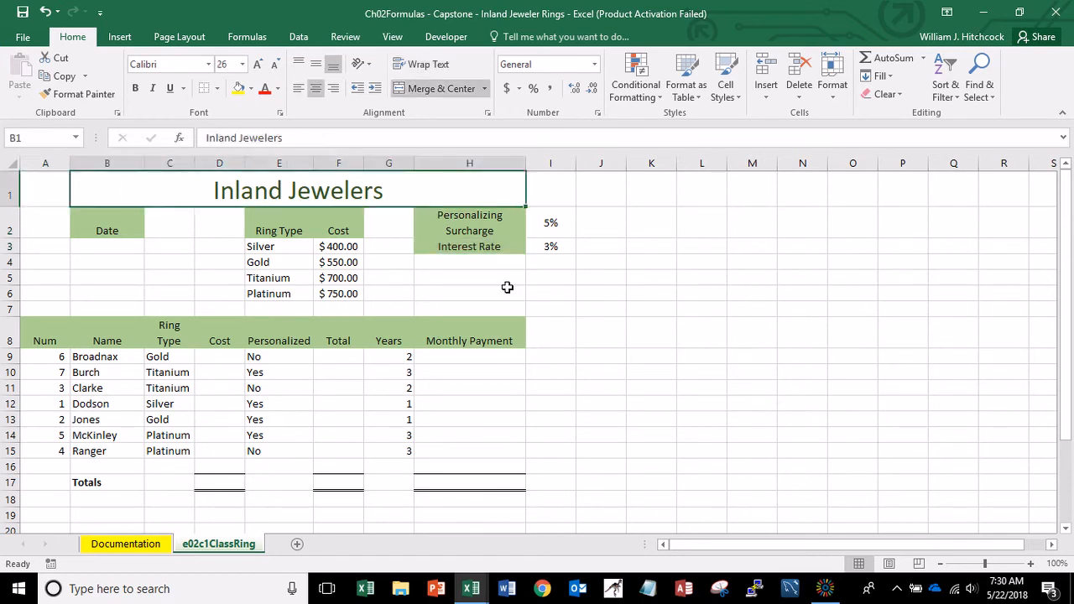
pyautogui.hotkey('ctrl', 'x')
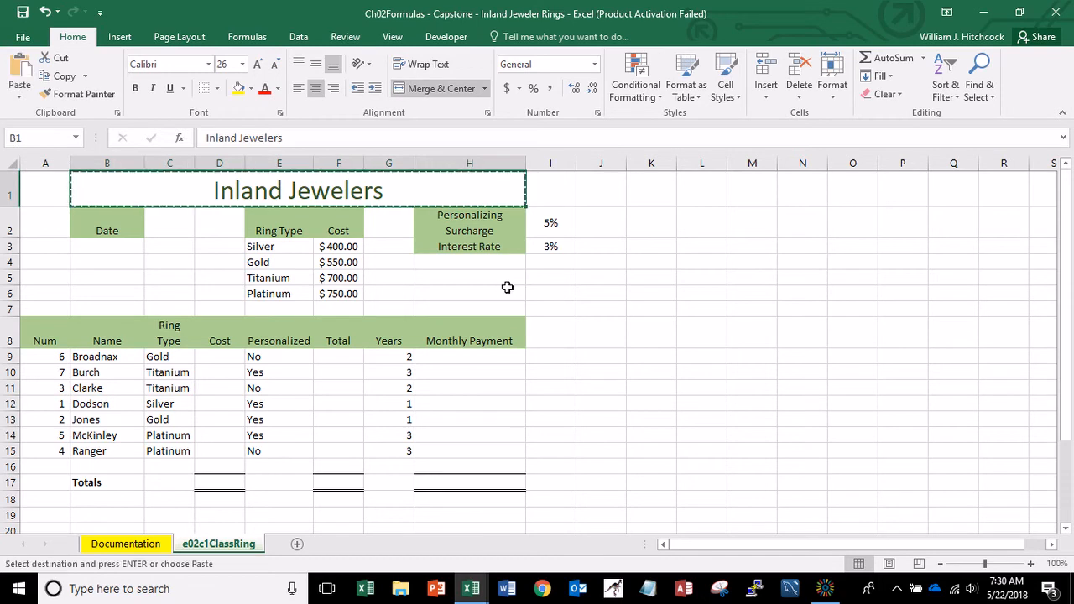
pyautogui.press('Left')
pyautogui.hotkey('ctrl', 'v')
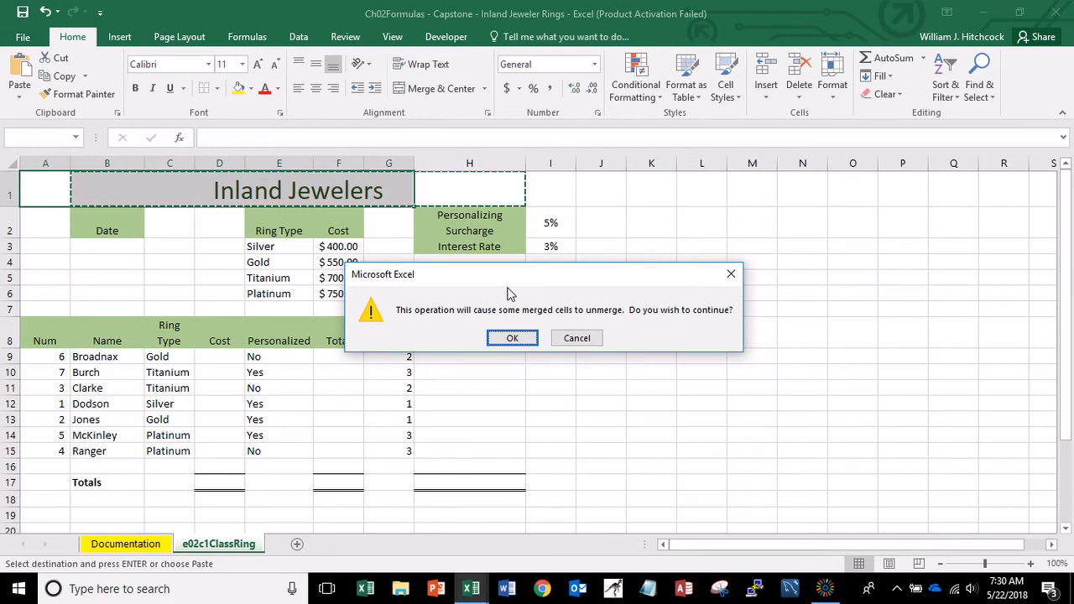
pyautogui.press('Return')
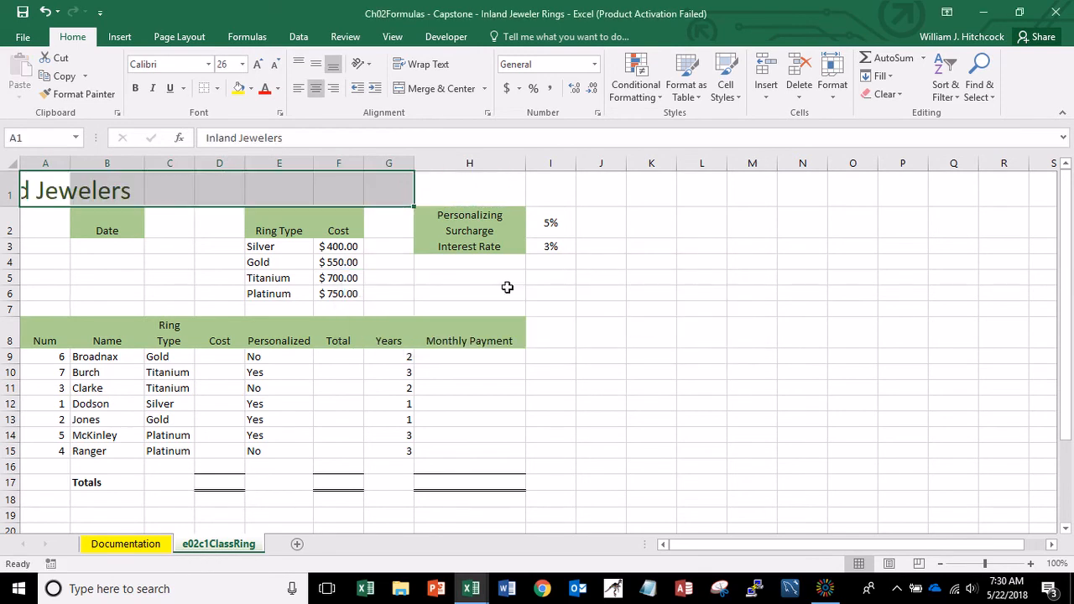
# Merge and center the Inland Jewelers title across A1:I1.
pyautogui.hotkey('shift', 'Right')
pyautogui.hotkey('shift', 'Right')
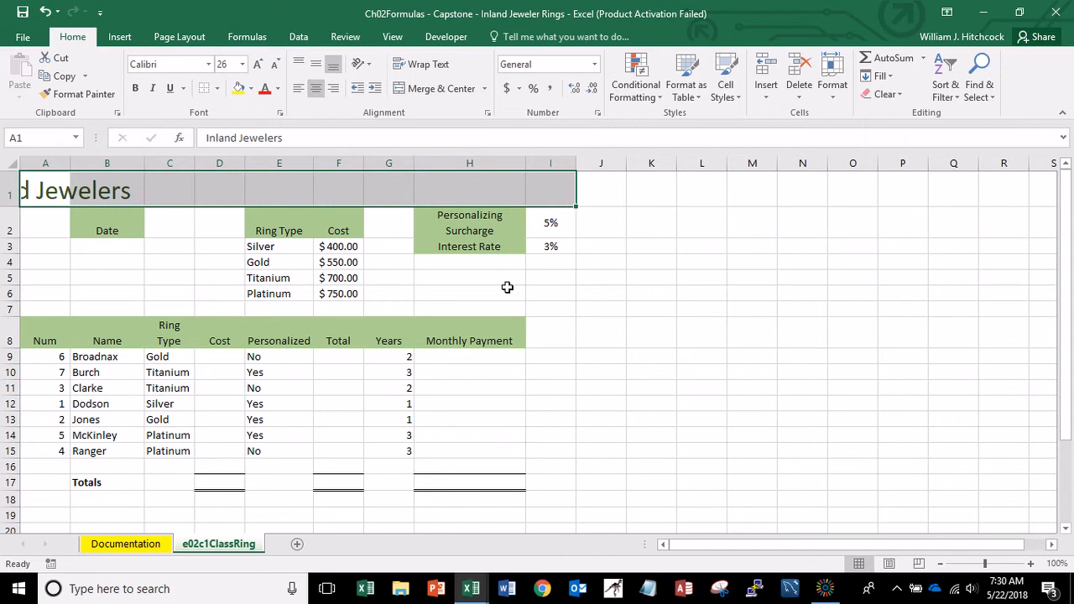
pyautogui.click(434, 91)
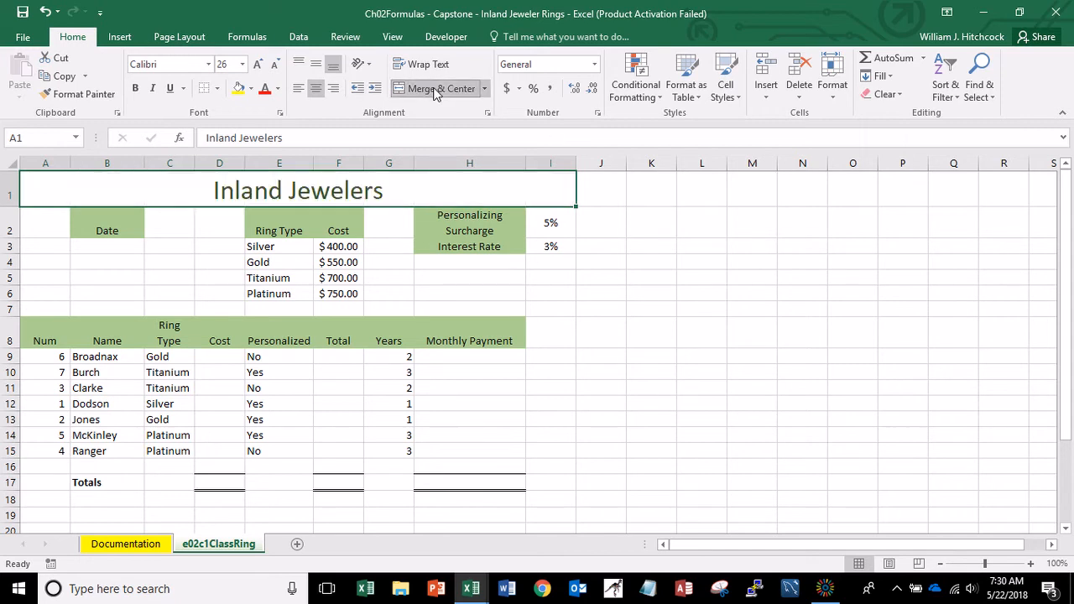
pyautogui.press('Return')
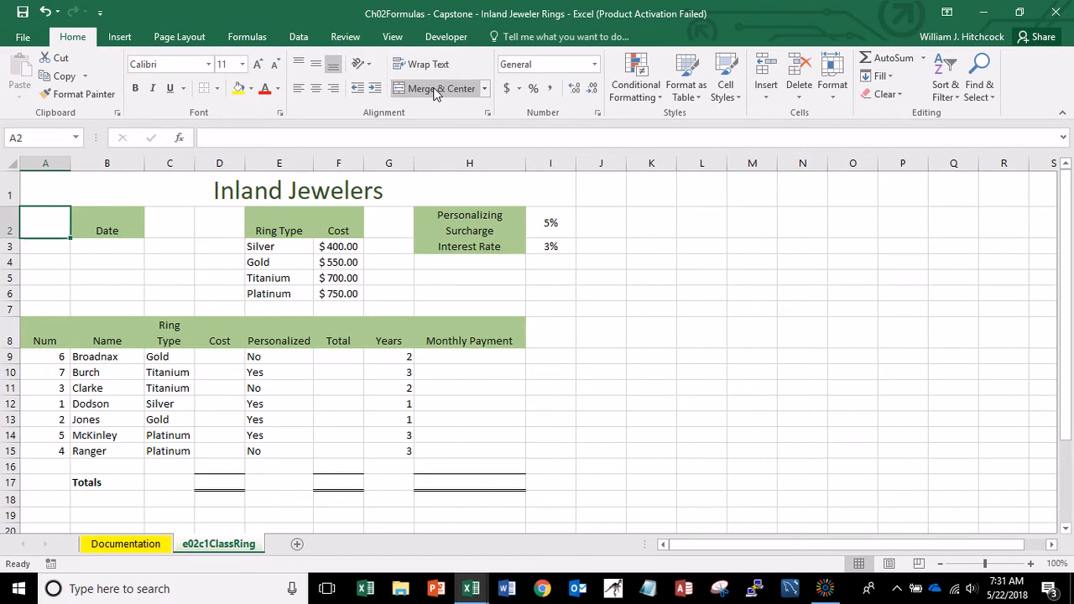
# Freeze the panes at A9 so rows 1 through 8 stay in view while scrolling.
pyautogui.press('Down')
pyautogui.press('Down')
pyautogui.press('Down')
pyautogui.press('Down')
pyautogui.press('Down')
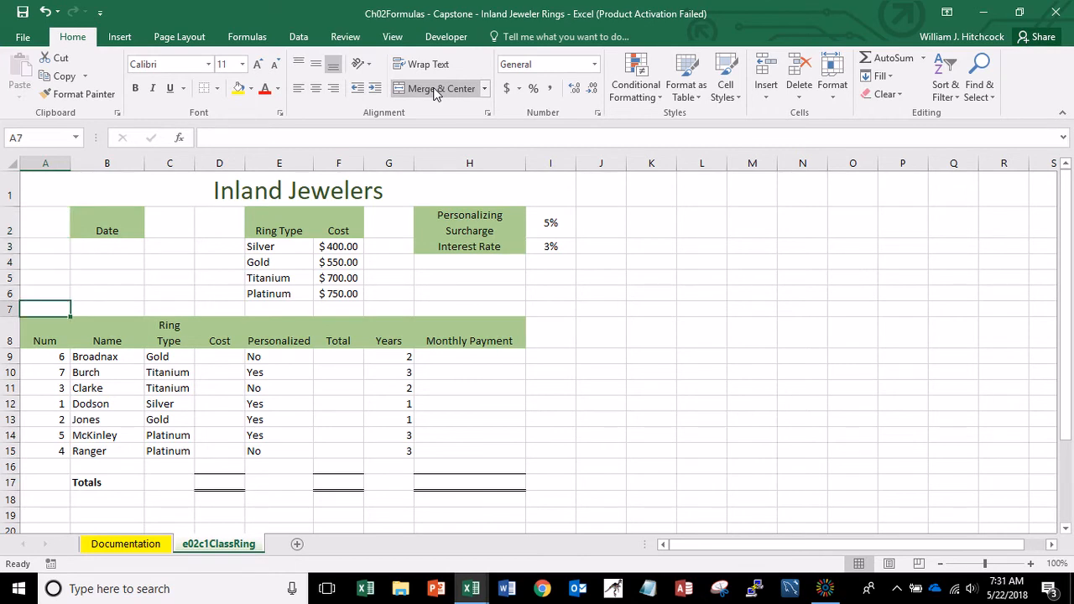
pyautogui.press('Down')
pyautogui.press('Down')
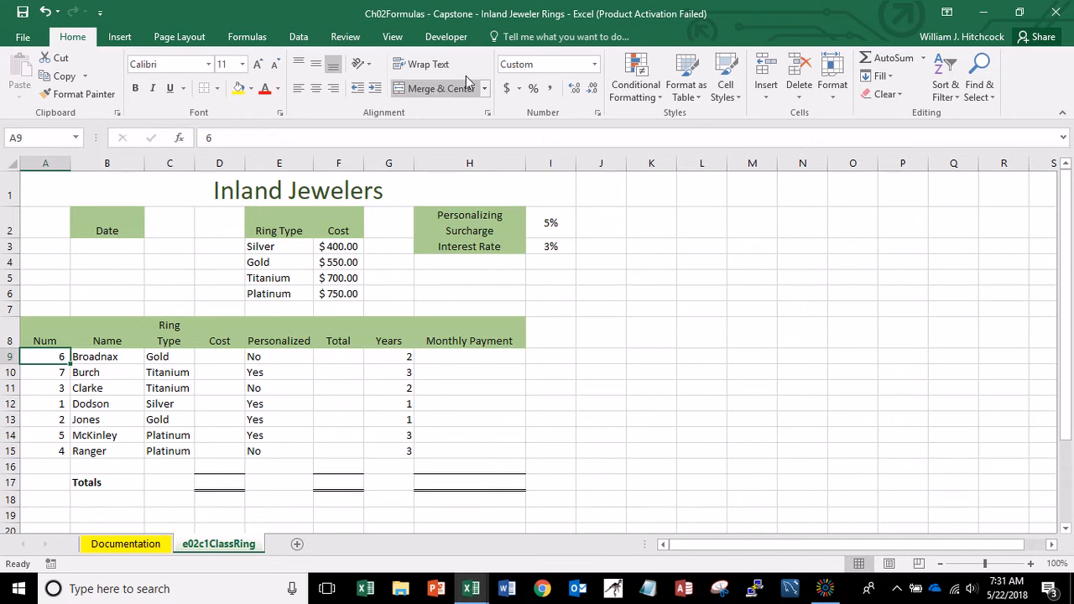
pyautogui.click(392, 39)
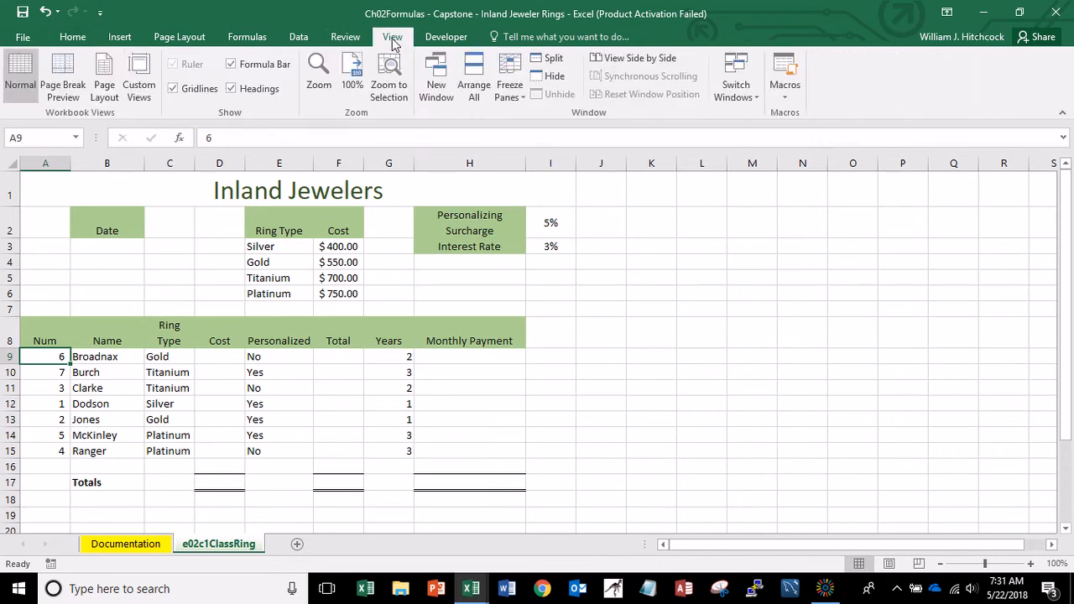
pyautogui.click(509, 93)
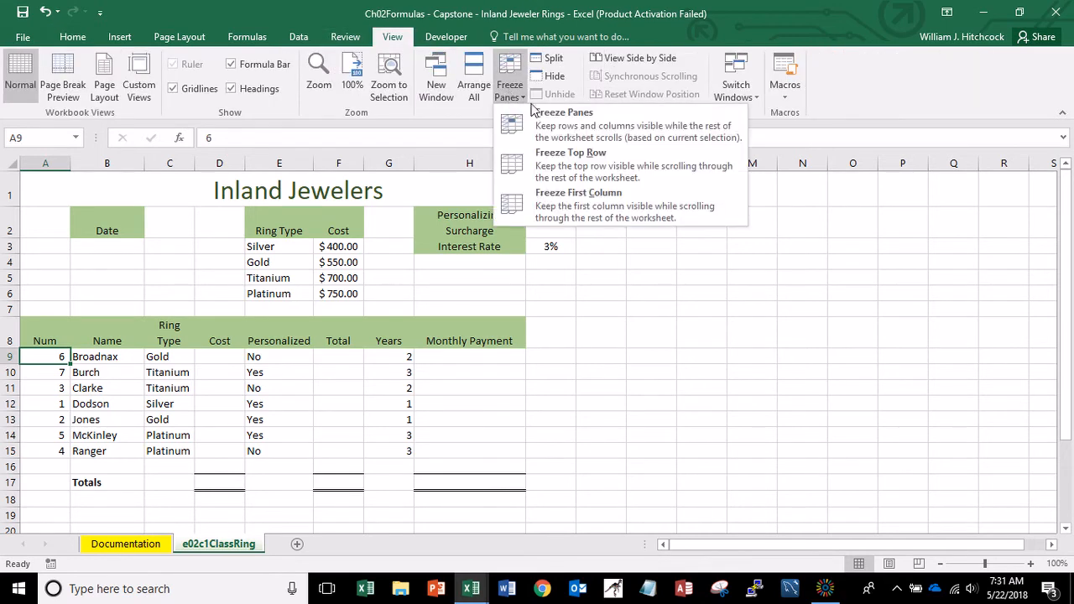
pyautogui.click(568, 127)
# Check the frozen rows by moving down past the order table and back up to the top of the sheet.
pyautogui.press('Down')
pyautogui.press('Down')
pyautogui.press('Down')
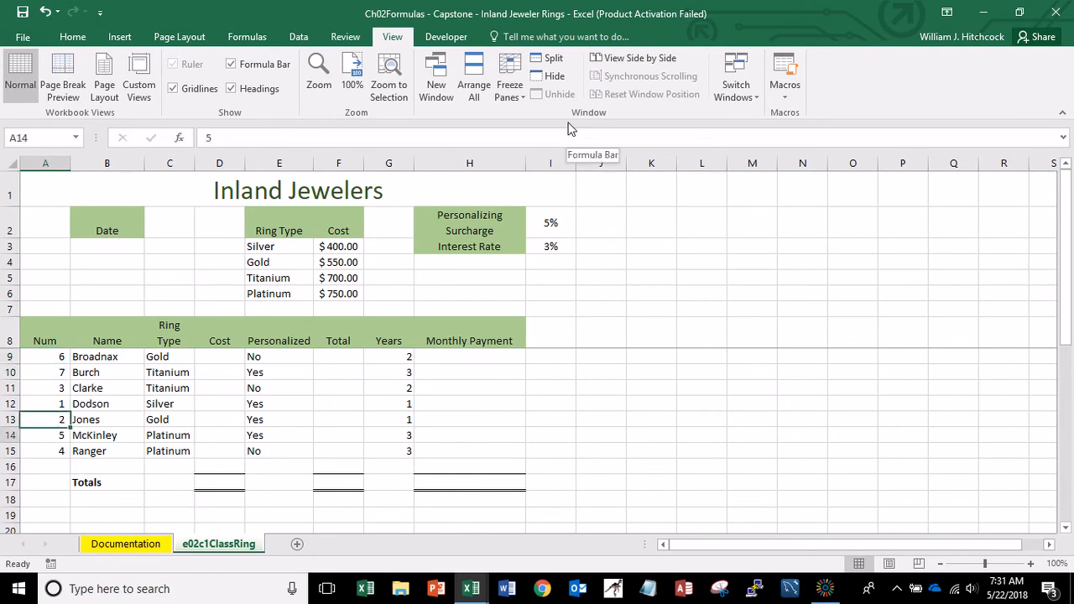
pyautogui.press('Down')
pyautogui.press('Down')
pyautogui.press('Down')
pyautogui.press('Down')
pyautogui.press('Down')
pyautogui.press('Down')
pyautogui.press('Down')
pyautogui.press('Down')
pyautogui.press('Down')
pyautogui.press('Down')
pyautogui.press('Down')
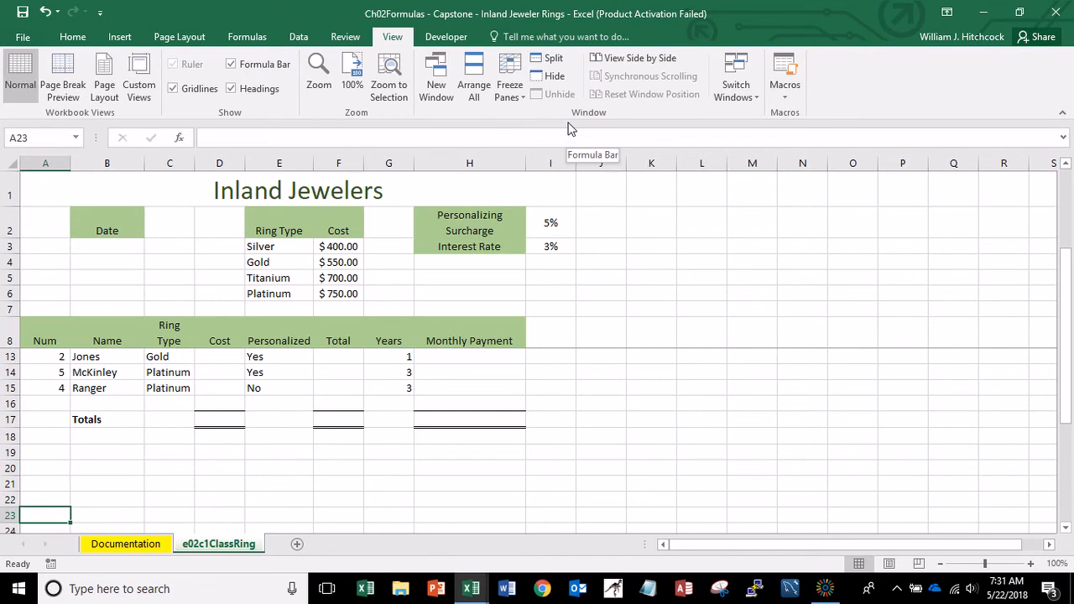
pyautogui.press('Up')
pyautogui.press('Up')
pyautogui.press('Up')
pyautogui.press('Up')
pyautogui.press('Up')
pyautogui.press('Up')
pyautogui.press('Up')
pyautogui.press('Up')
pyautogui.press('Up')
pyautogui.press('Up')
pyautogui.press('Up')
pyautogui.press('Up')
pyautogui.press('Up')
pyautogui.press('Up')
pyautogui.press('Up')
pyautogui.press('Up')
pyautogui.press('Up')
pyautogui.press('Up')
pyautogui.press('Up')
pyautogui.press('Up')
# Enter the formula =TODAY() in B3 under the Date label.
pyautogui.press('Down')
pyautogui.press('Down')
pyautogui.press('Right')
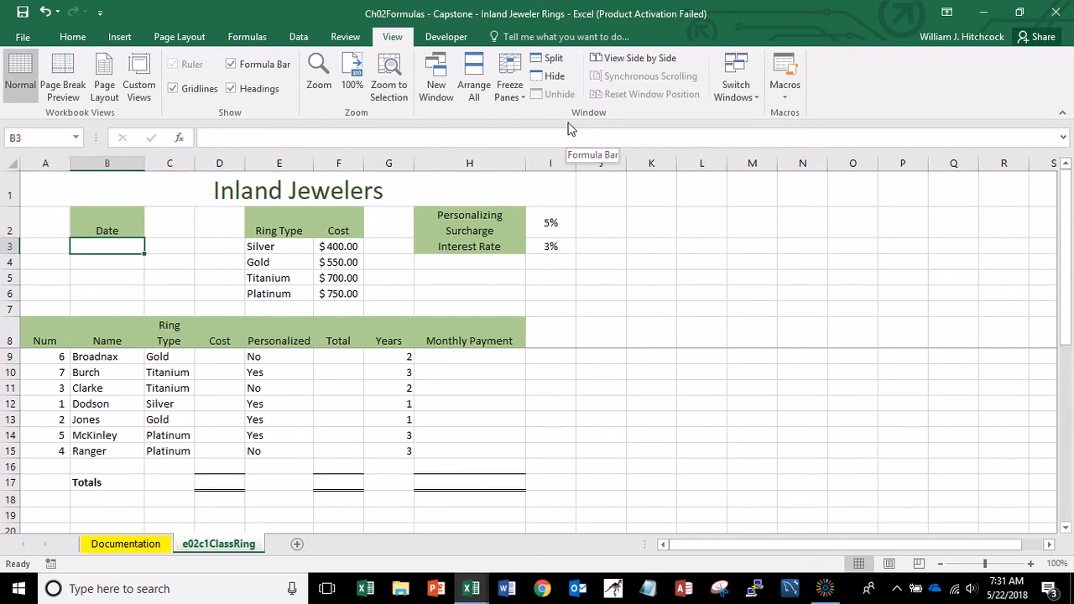
pyautogui.write('=')
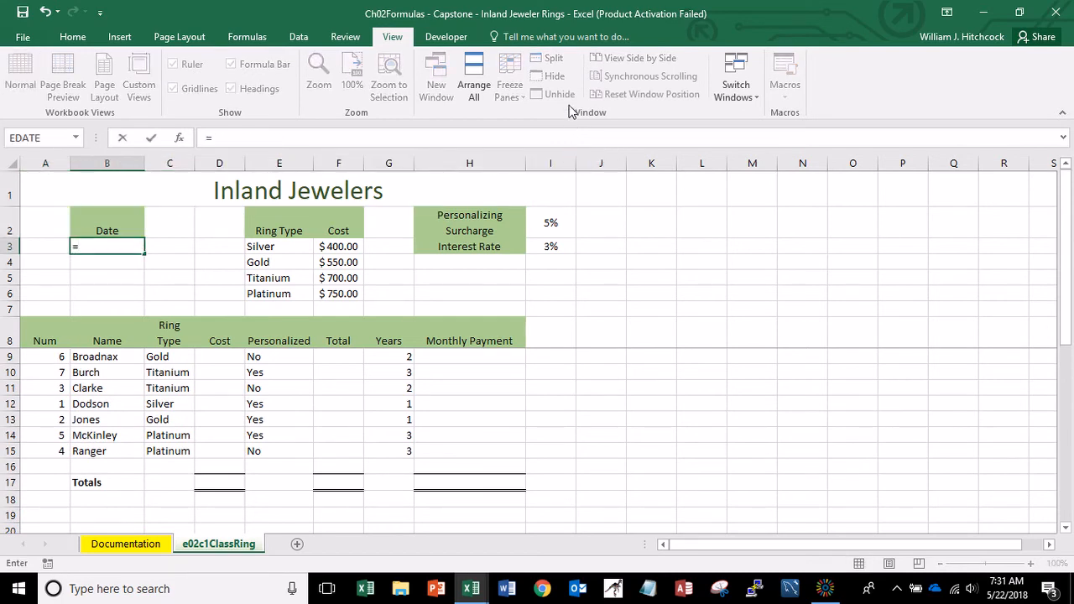
pyautogui.write('today()')
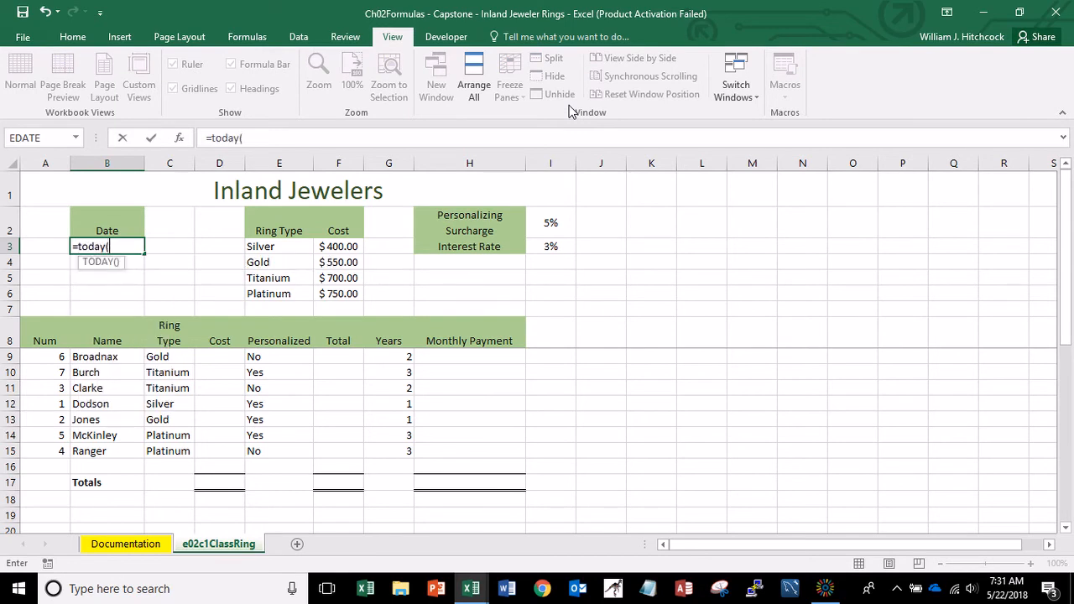
pyautogui.press('Return')
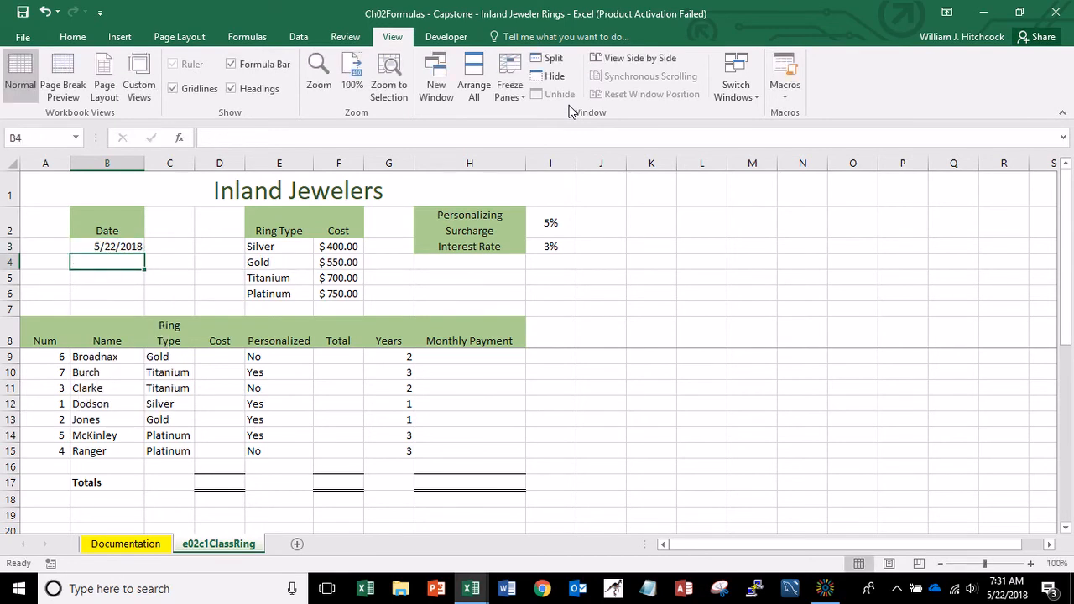
# Format the date in B3 as Long Date and autofit column B to its width.
pyautogui.press('Up')
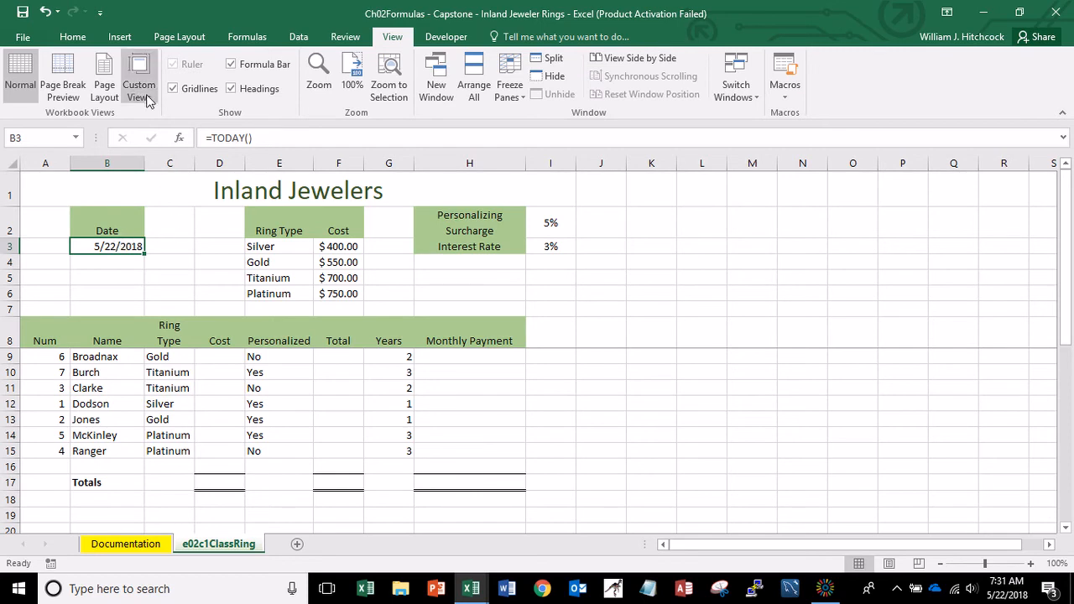
pyautogui.click(81, 38)
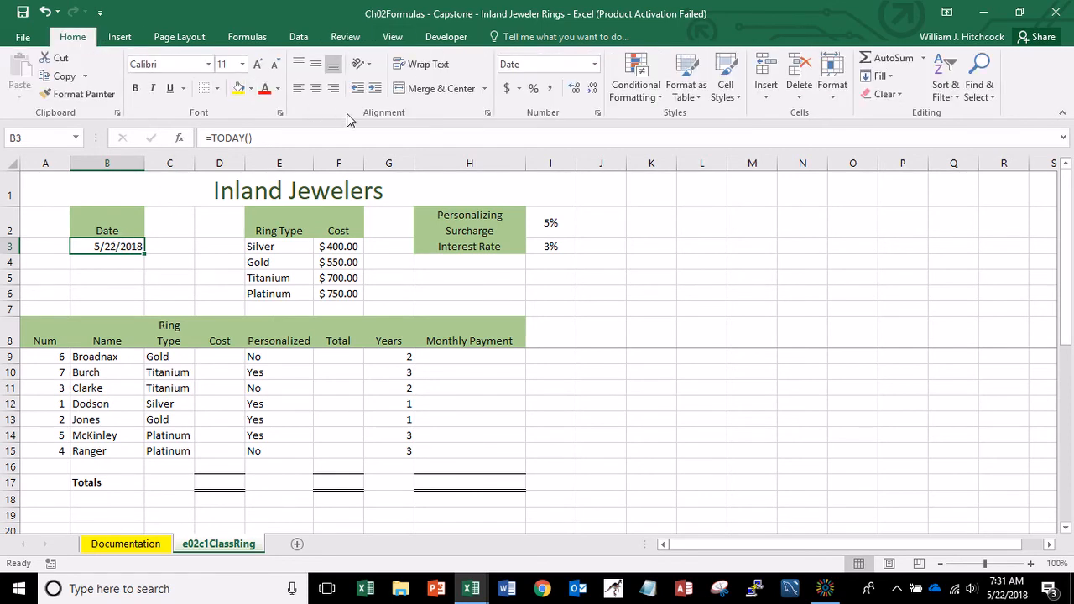
pyautogui.click(593, 65)
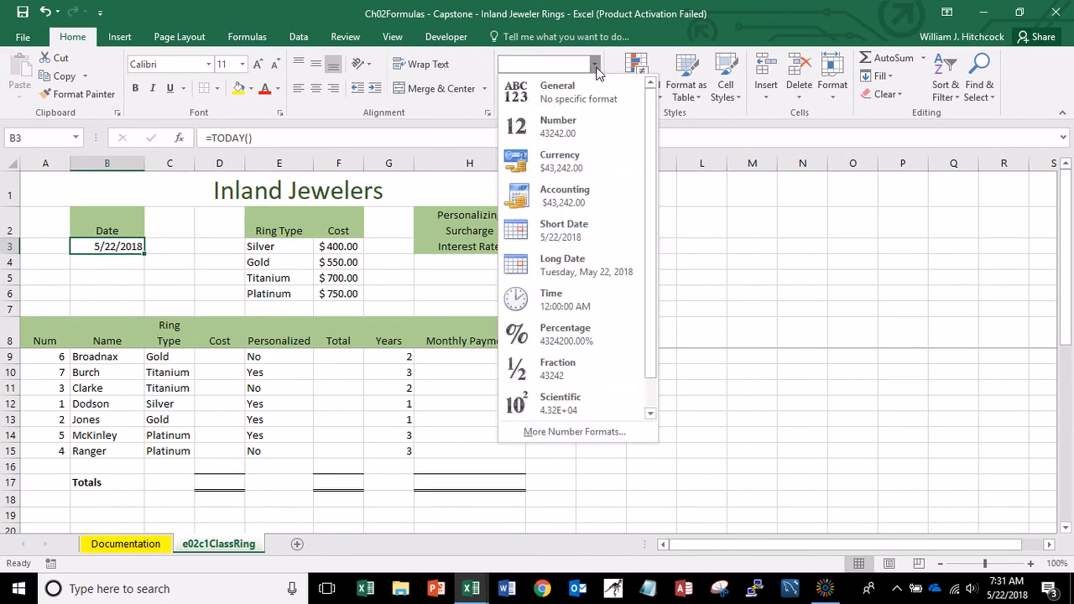
pyautogui.click(565, 264)
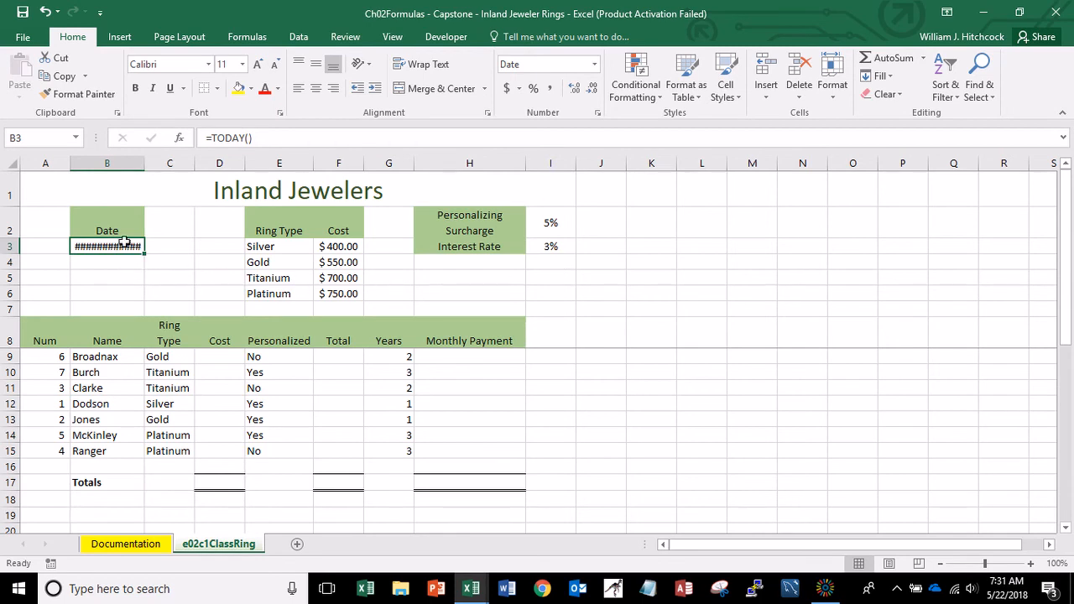
pyautogui.doubleClick(144, 159)
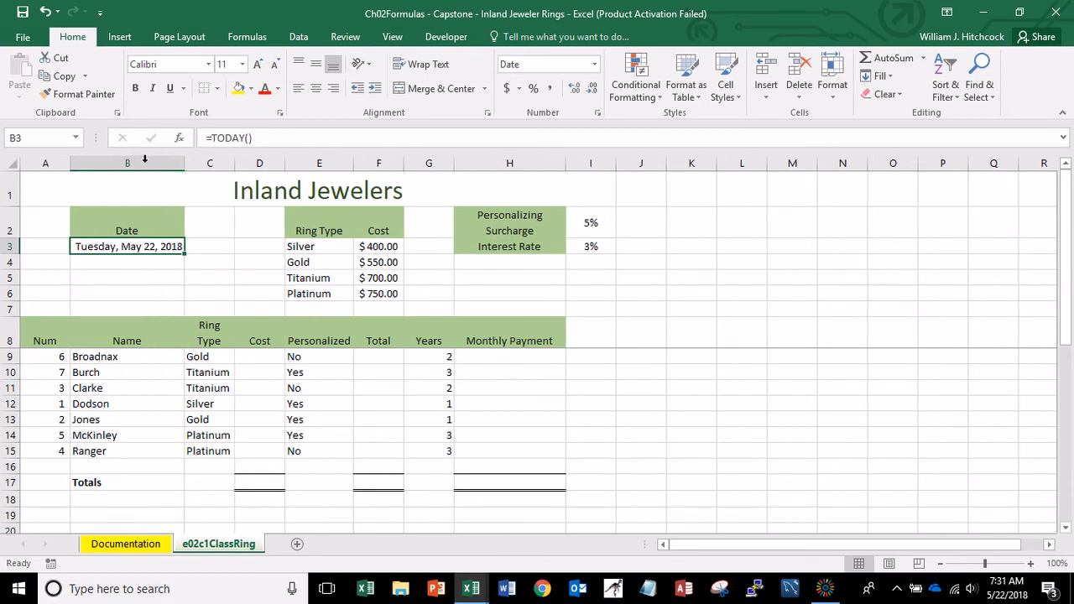
pyautogui.click(136, 354)
pyautogui.press('Down')
pyautogui.press('Down')
pyautogui.press('Down')
pyautogui.press('Down')
pyautogui.press('Down')
pyautogui.press('Down')
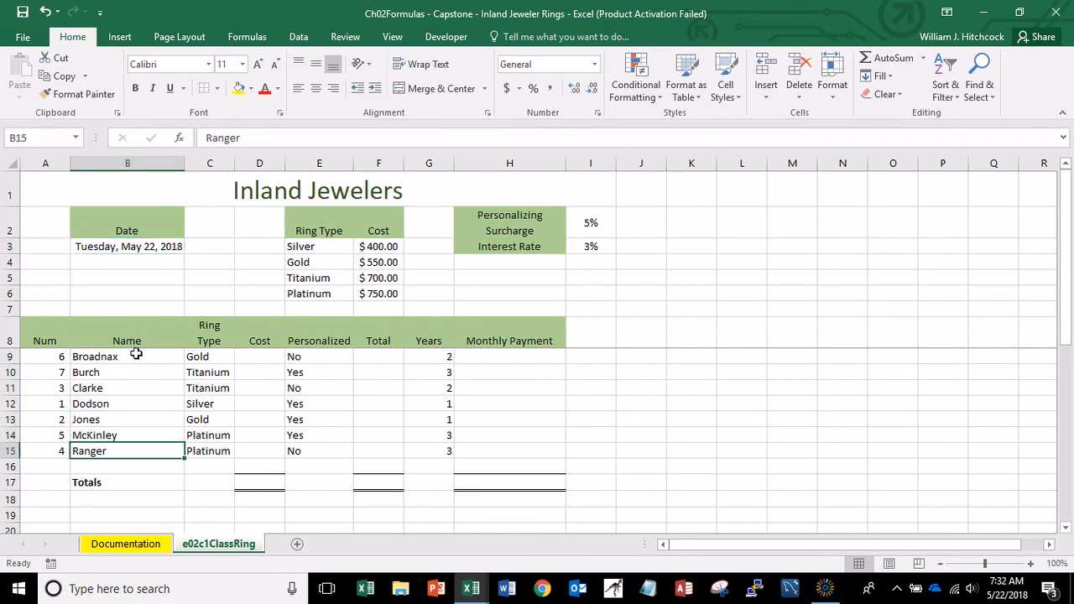
pyautogui.press('Up')
pyautogui.press('Up')
pyautogui.press('Up')
pyautogui.press('Up')
pyautogui.press('Up')
pyautogui.press('Up')
pyautogui.press('Up')
pyautogui.press('Up')
pyautogui.press('Up')
pyautogui.press('Up')
pyautogui.press('Up')
pyautogui.press('Up')
pyautogui.press('Up')
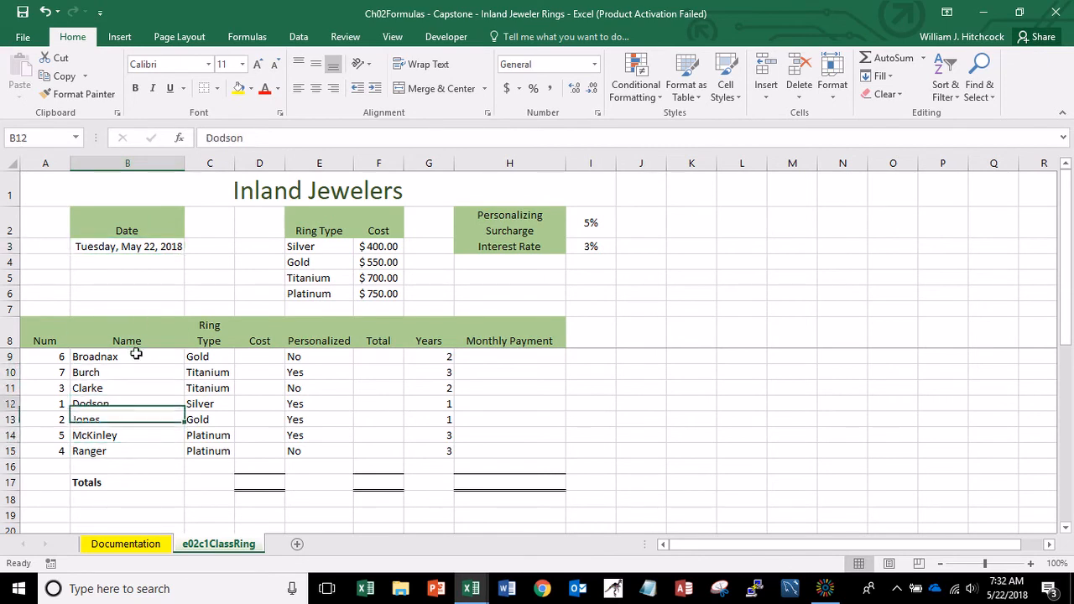
pyautogui.press('Down')
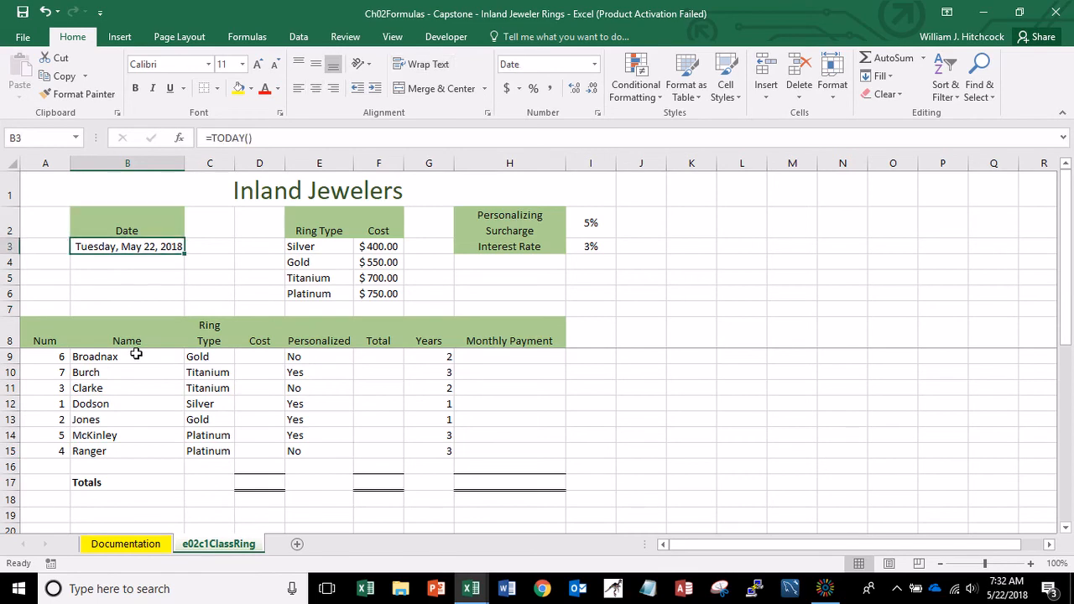
# Give the date in B3 the custom format ddd mmm dd, yyyy and narrow column B to just over its autofit width.
pyautogui.rightClick(100, 254)
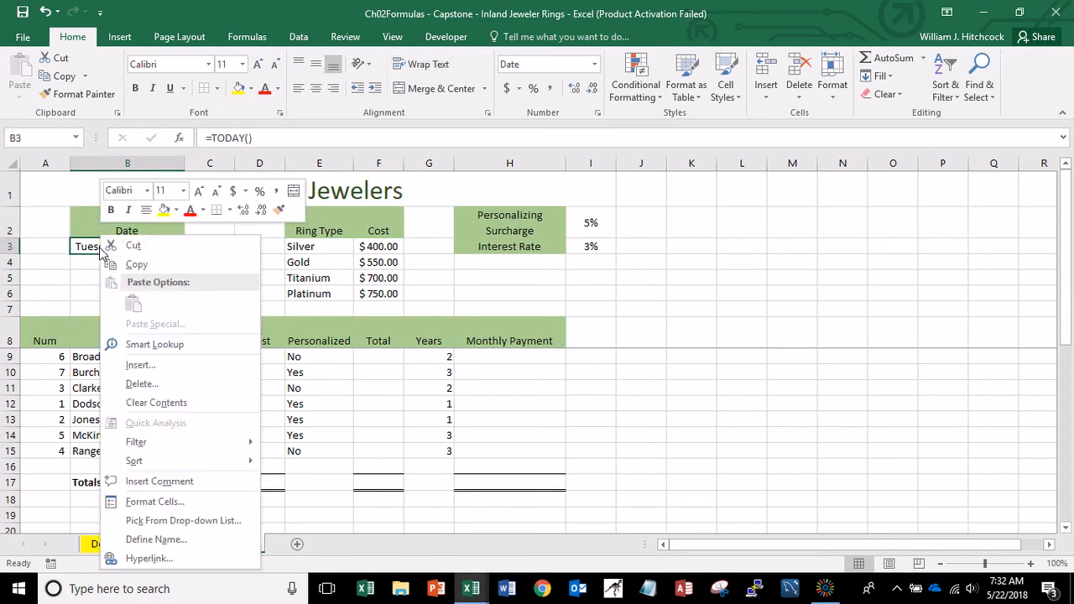
pyautogui.click(155, 504)
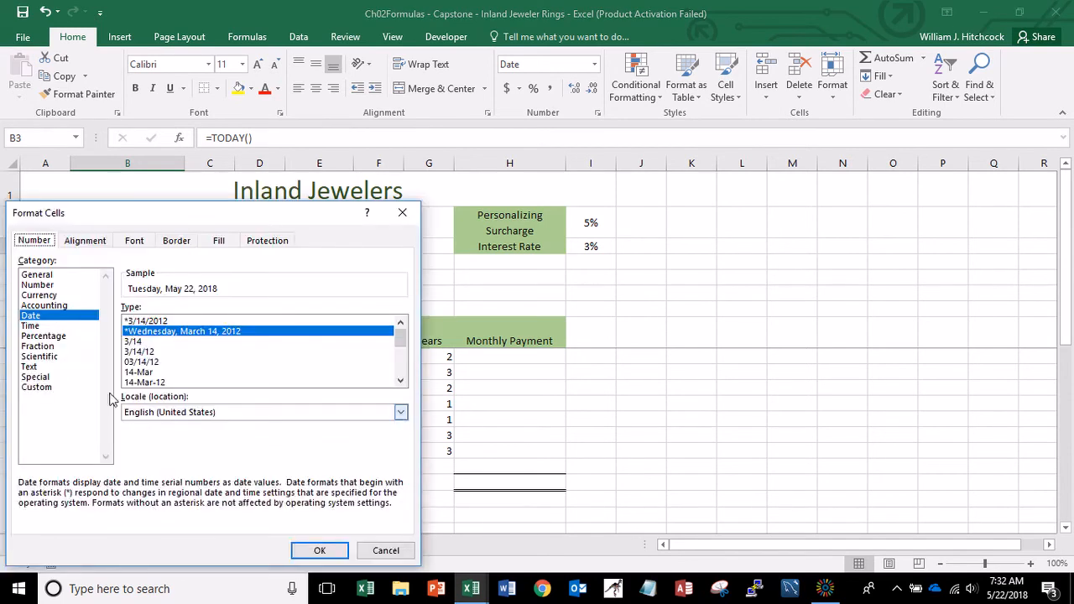
pyautogui.click(36, 387)
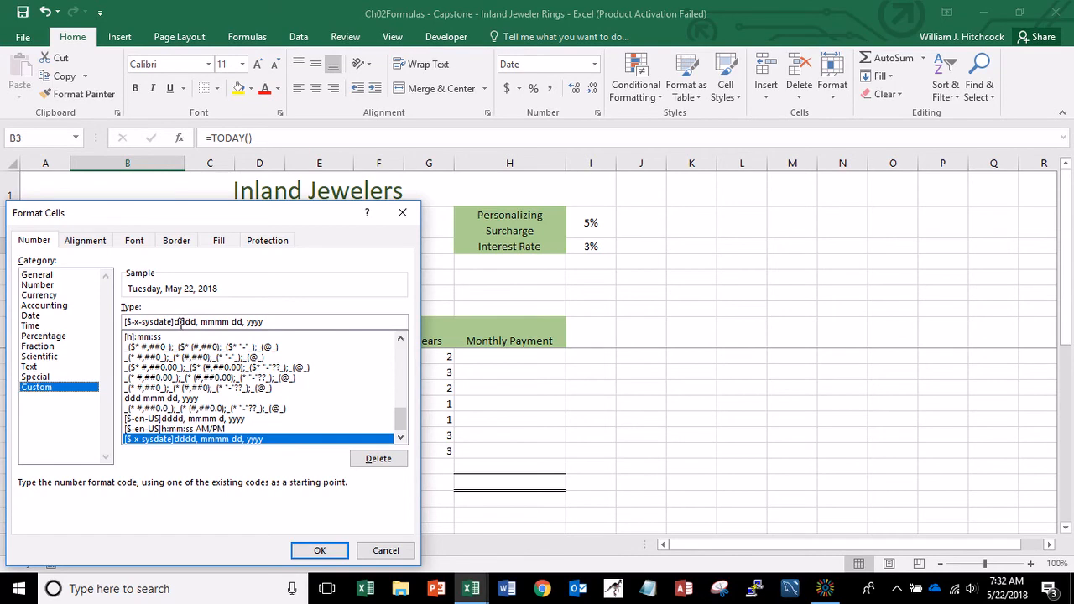
pyautogui.click(180, 322)
pyautogui.hotkey('shift', 'Home')
pyautogui.press('BackSpace')
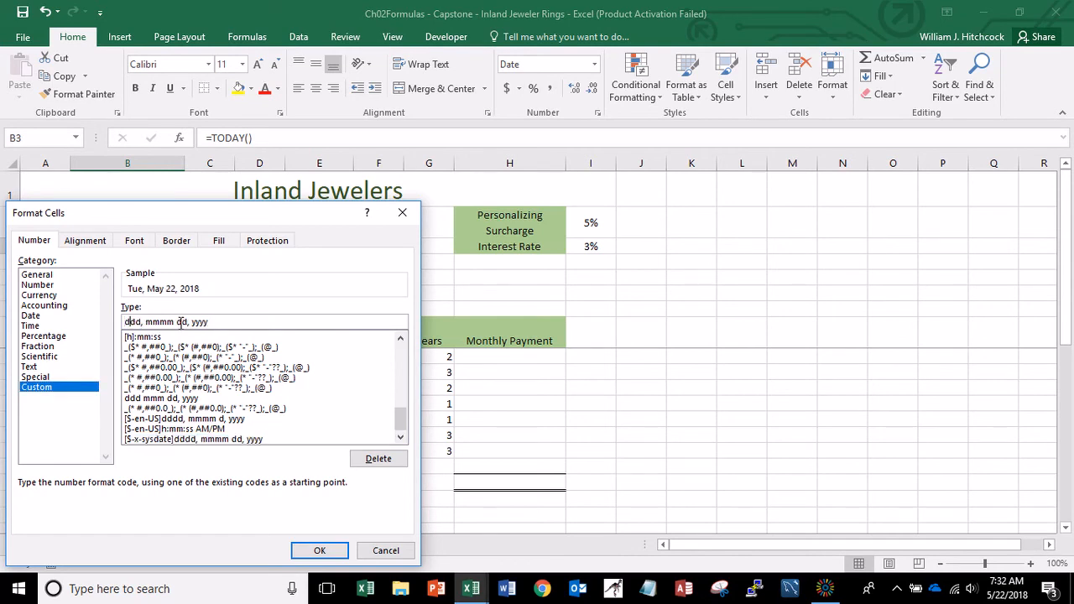
pyautogui.press('Right')
pyautogui.press('Right')
pyautogui.press('Right')
pyautogui.press('Delete')
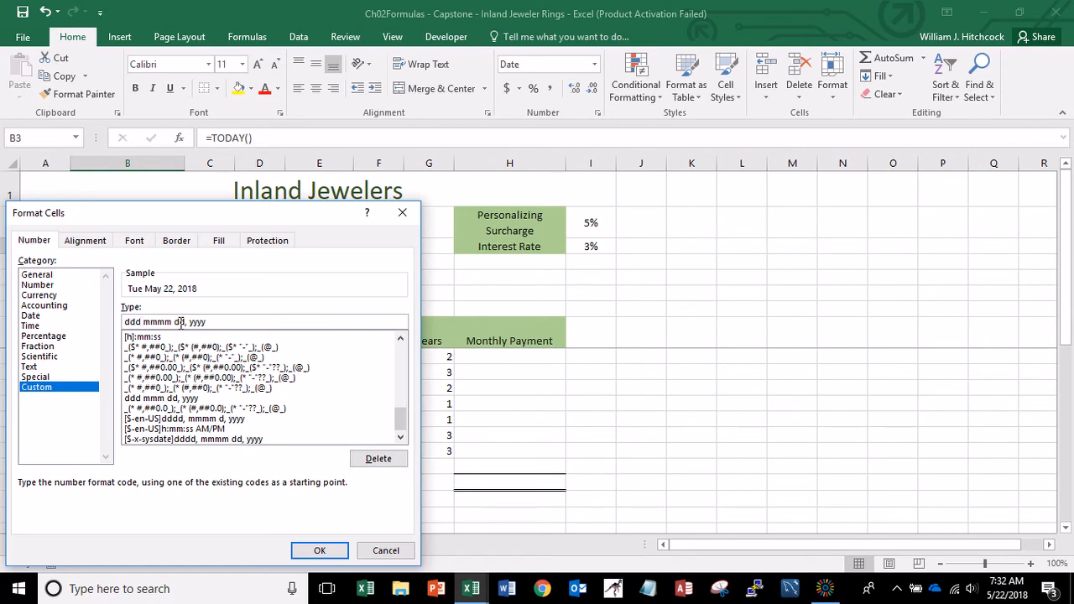
pyautogui.press('Right')
pyautogui.press('Delete')
pyautogui.press('Return')
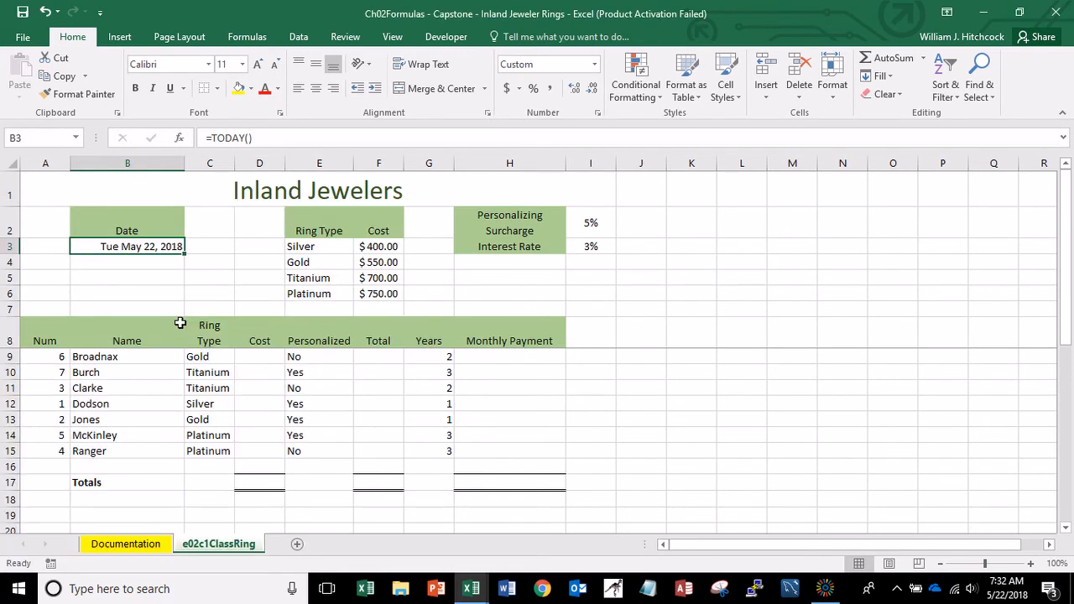
pyautogui.doubleClick(183, 163)
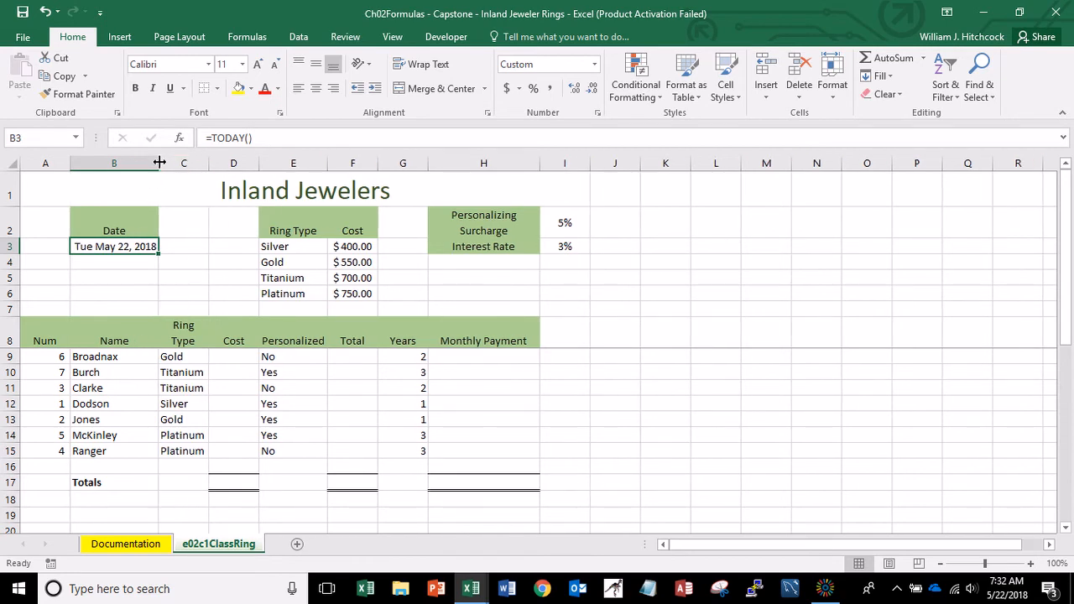
pyautogui.moveTo(159, 162); pyautogui.dragTo(162, 165)
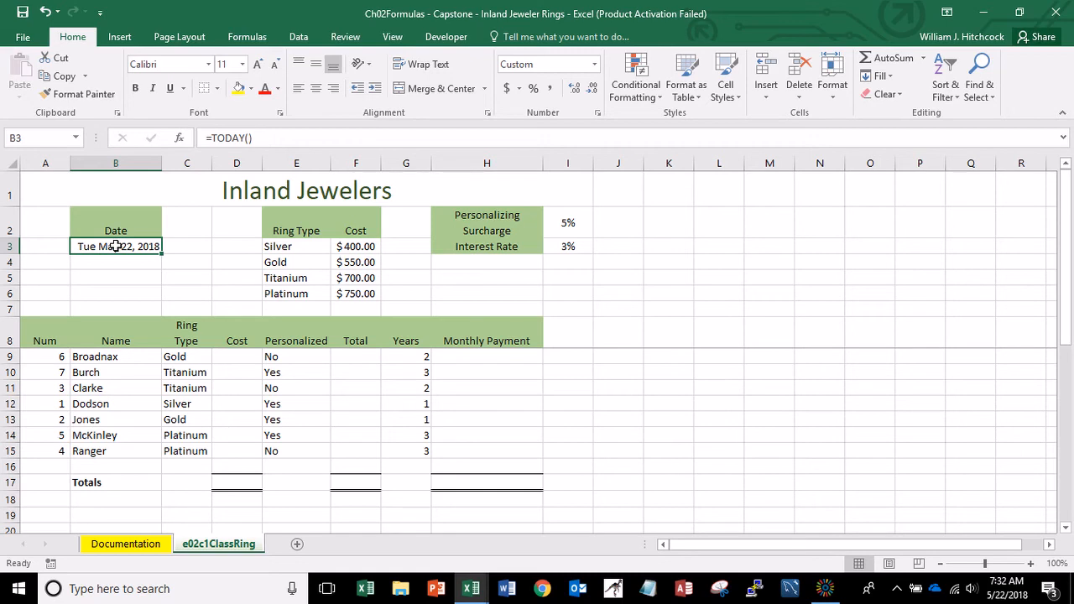
# Compare the ring types in column C of the order table with the ring cost table to see which cost each order needs.
pyautogui.press('Down')
pyautogui.press('Down')
pyautogui.press('Down')
pyautogui.press('Down')
pyautogui.press('Down')
pyautogui.press('Down')
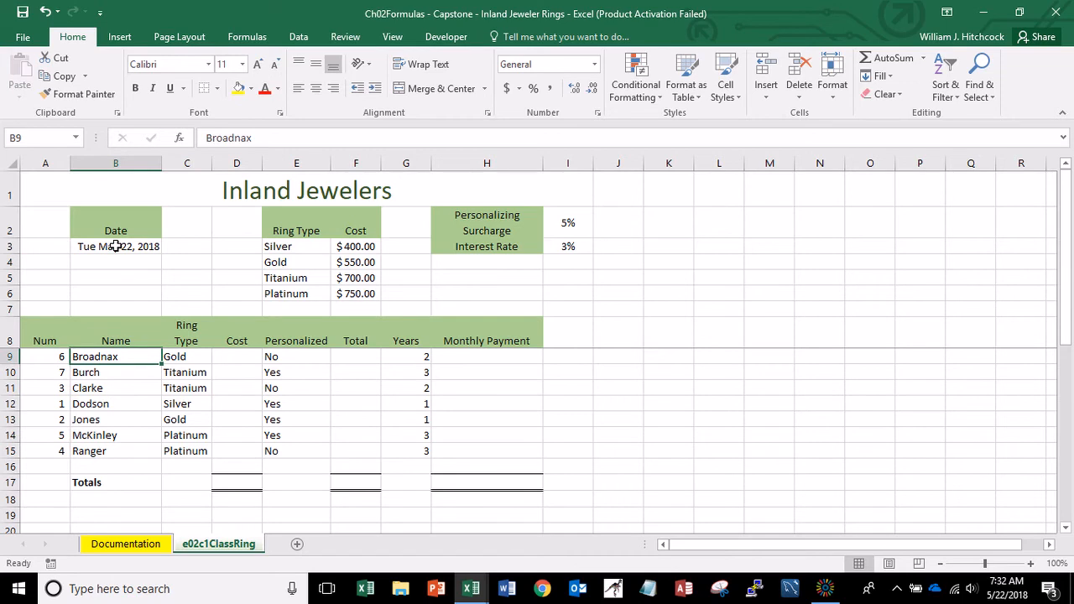
pyautogui.press('Left')
pyautogui.press('Right')
pyautogui.press('Right')
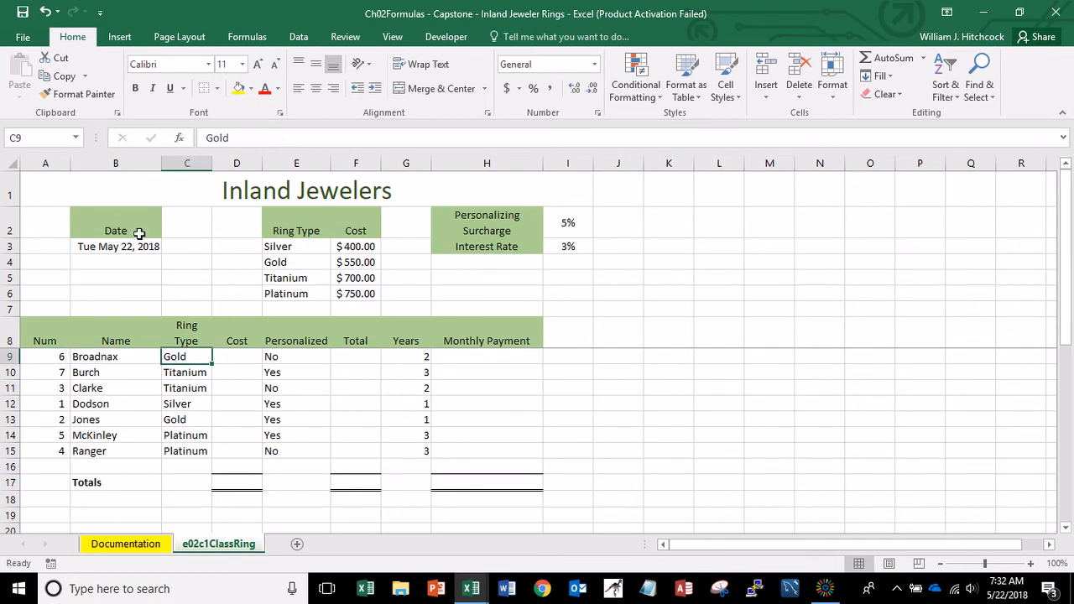
pyautogui.click(358, 263)
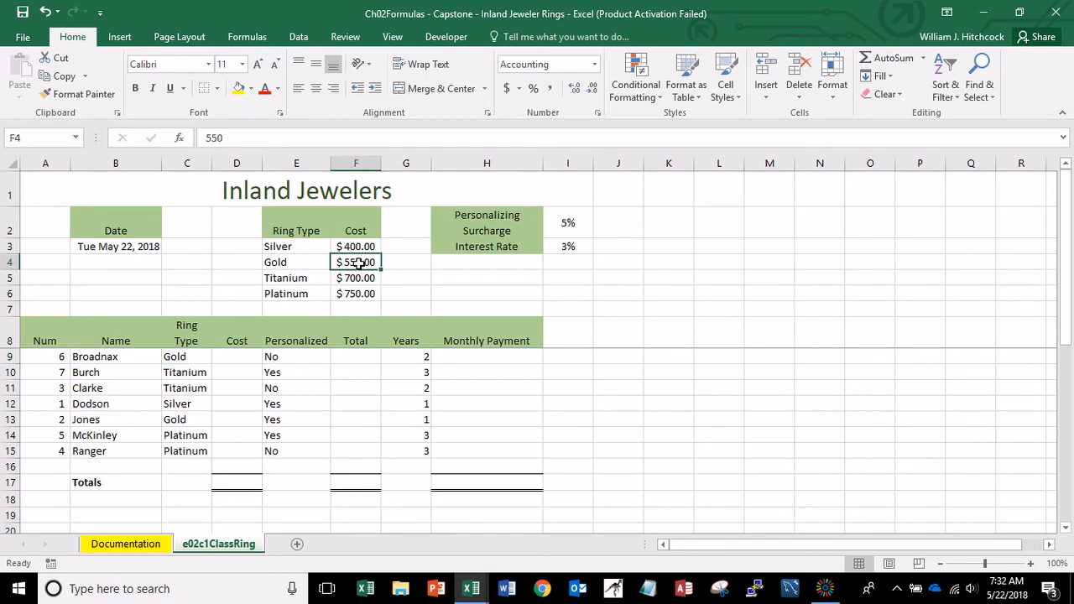
pyautogui.click(237, 370)
pyautogui.click(354, 277)
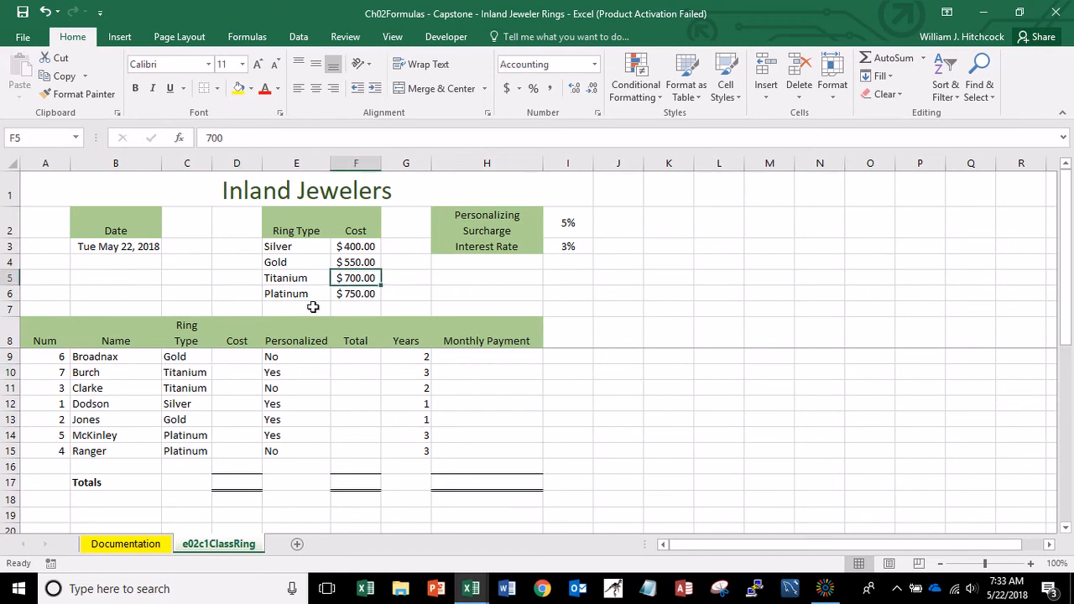
pyautogui.click(217, 403)
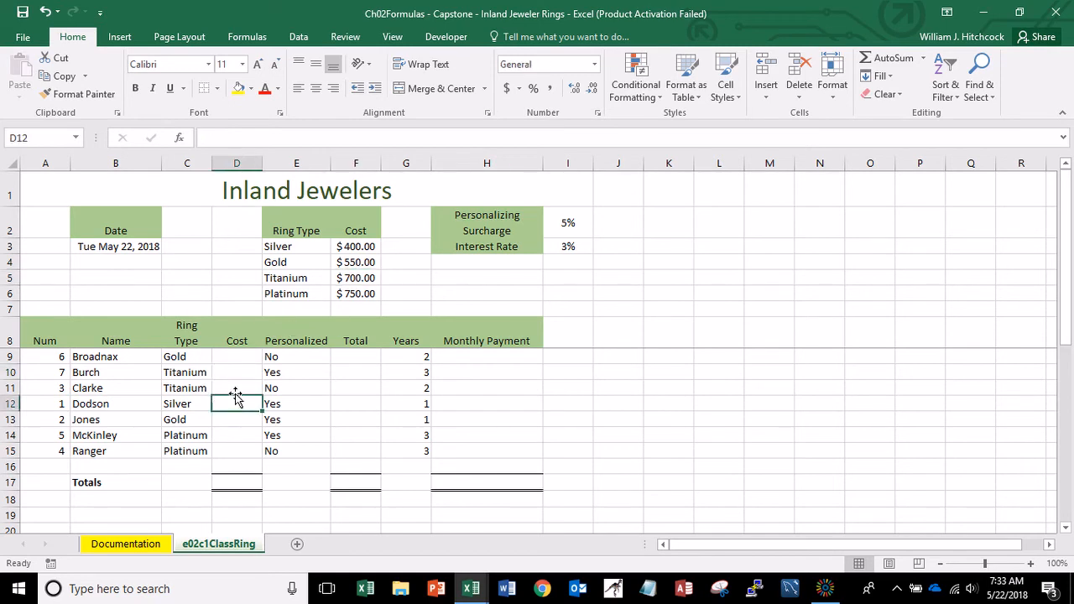
pyautogui.click(353, 245)
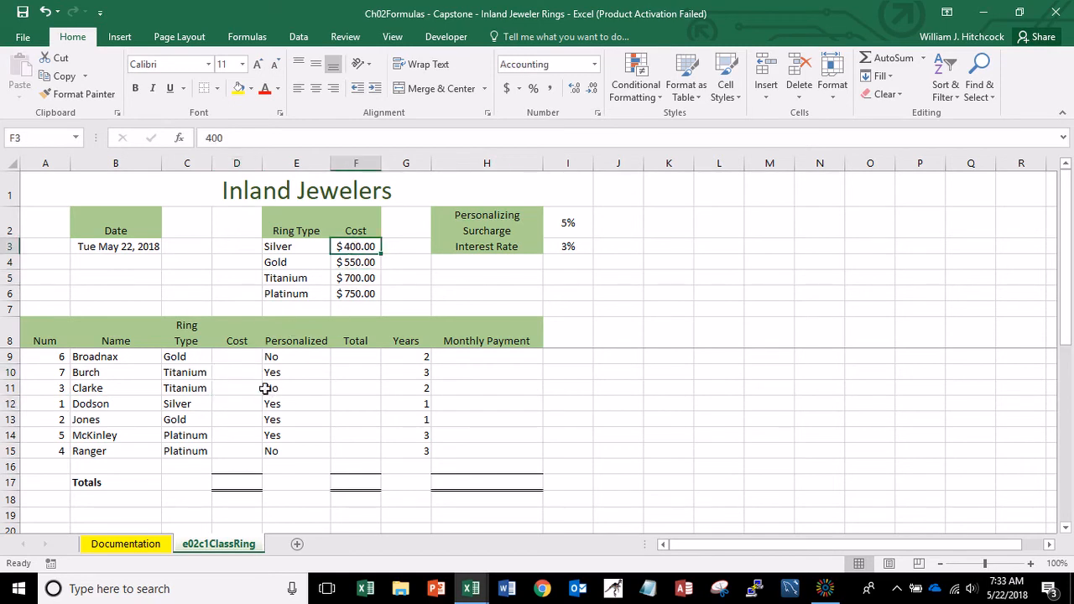
pyautogui.click(227, 358)
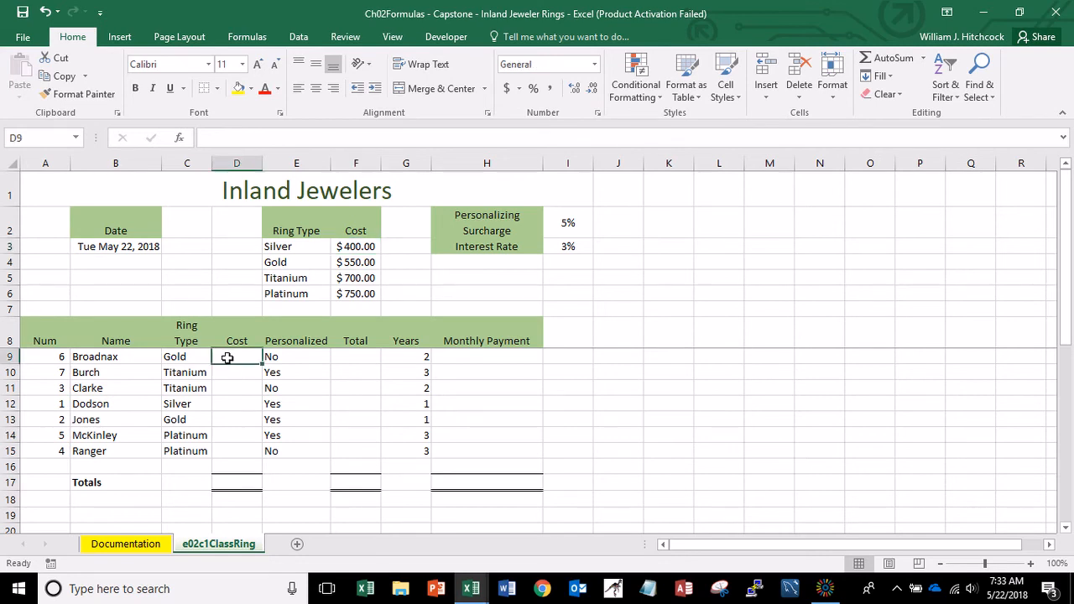
pyautogui.click(184, 356)
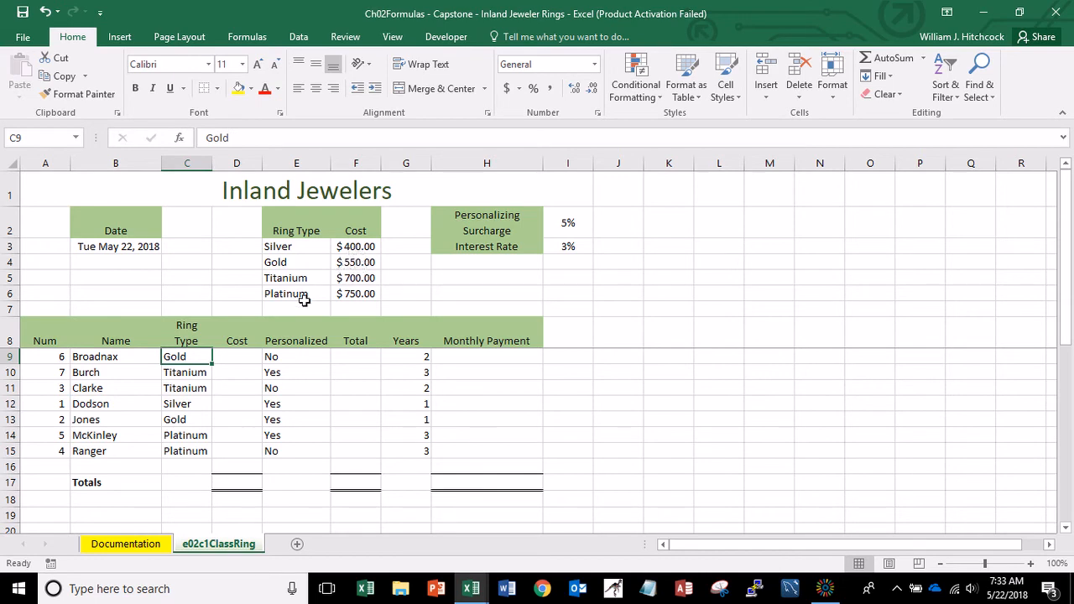
# Enter =VLOOKUP(C9,E3:F6,2,FALSE) in D9 to look up the ring's cost with an exact match.
pyautogui.click(237, 357)
pyautogui.write('=vlookup(')
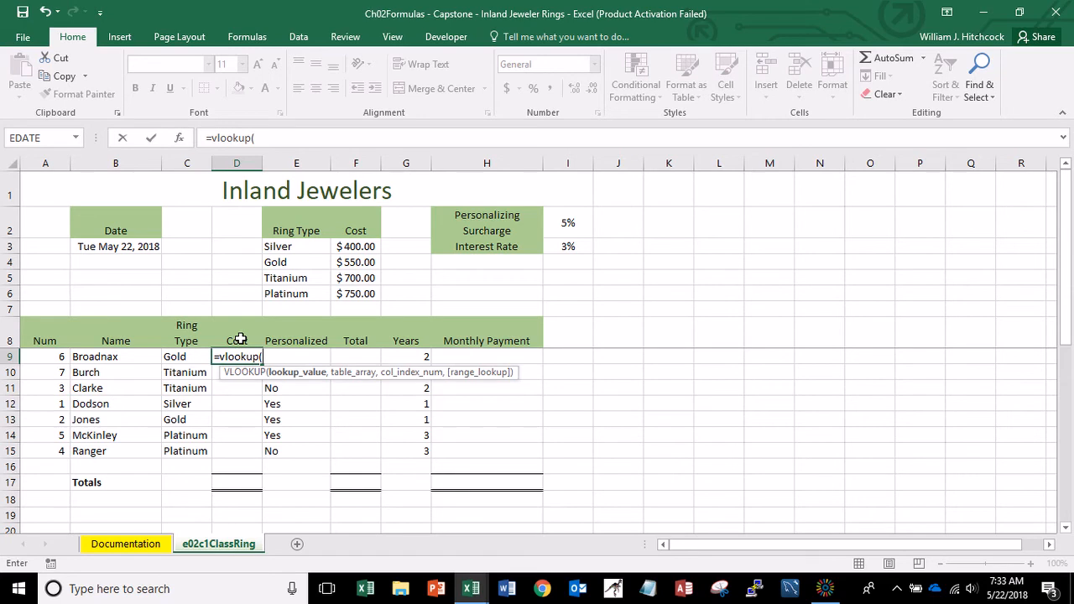
pyautogui.press('Left')
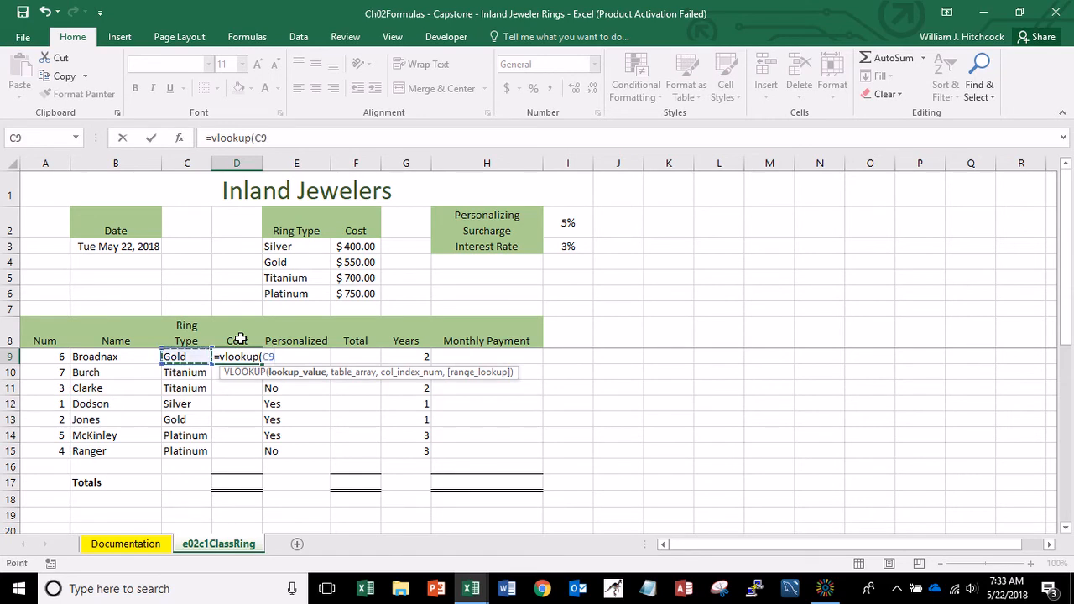
pyautogui.write(',')
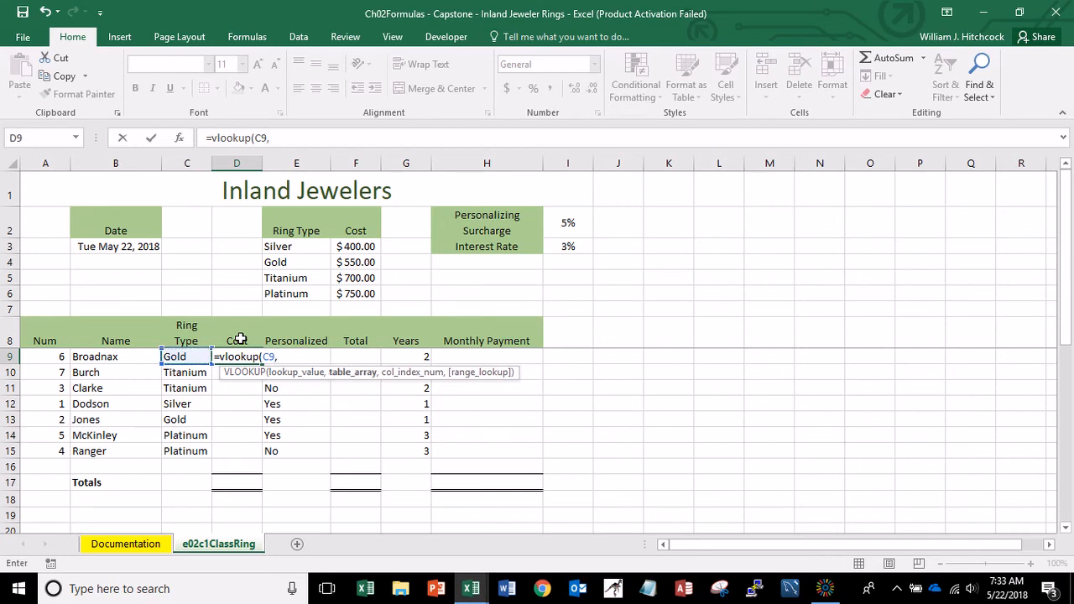
pyautogui.click(308, 246)
pyautogui.moveTo(308, 247); pyautogui.dragTo(351, 293)
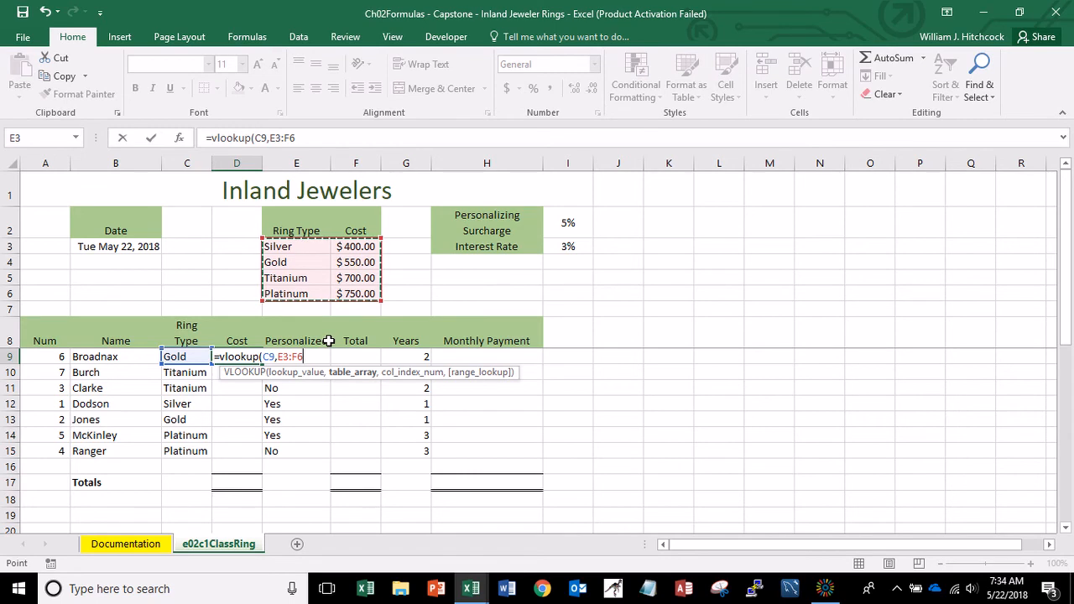
pyautogui.write(',2')
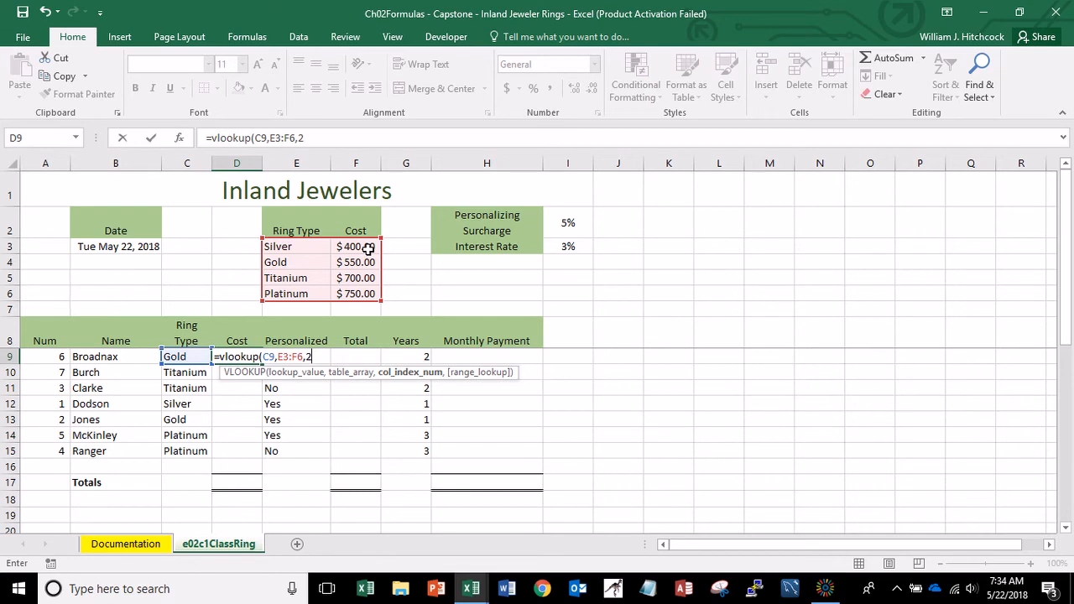
pyautogui.write(',')
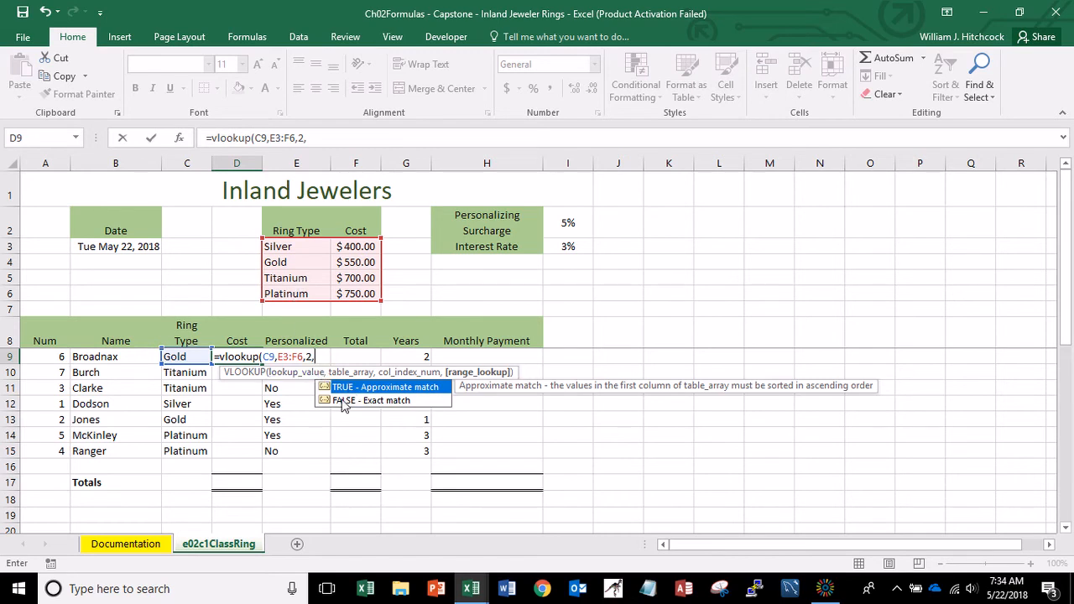
pyautogui.click(341, 407)
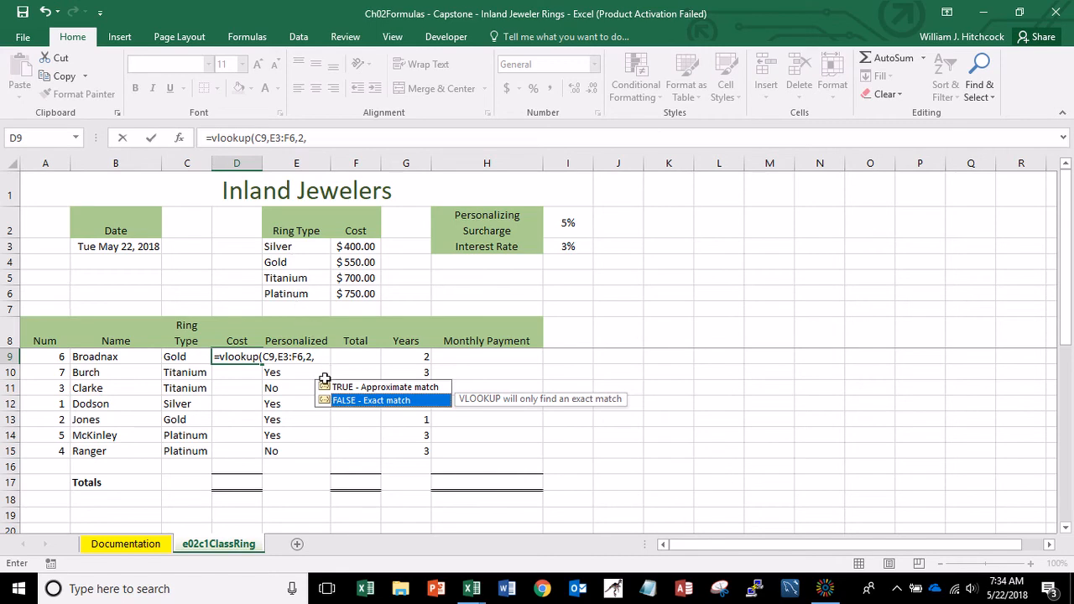
pyautogui.doubleClick(345, 402)
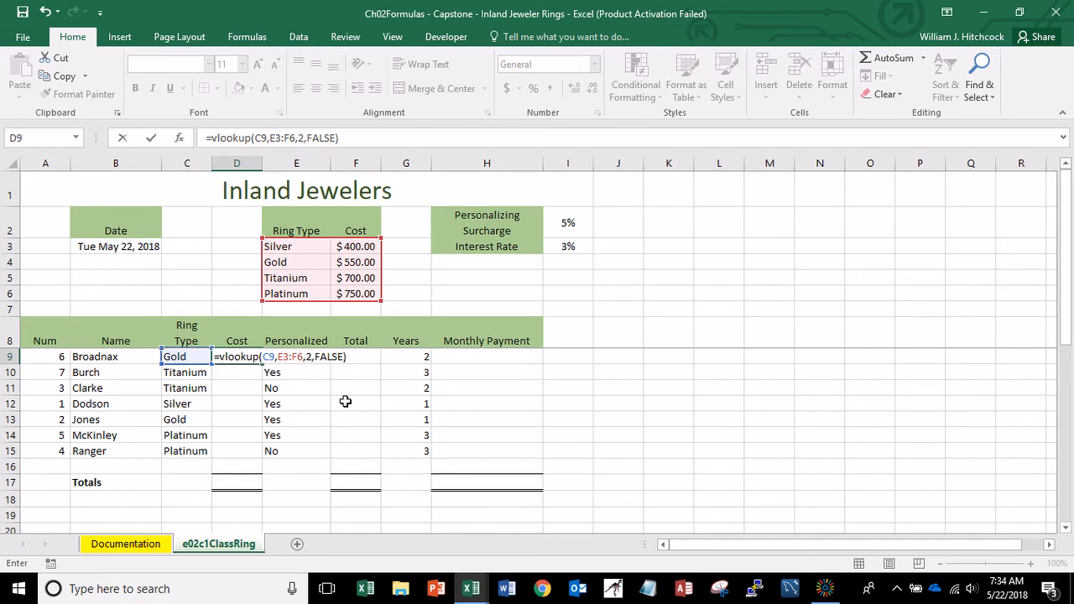
pyautogui.press('Return')
# Apply the Accounting format to D9 and fill its formula down to D15.
pyautogui.press('Up')
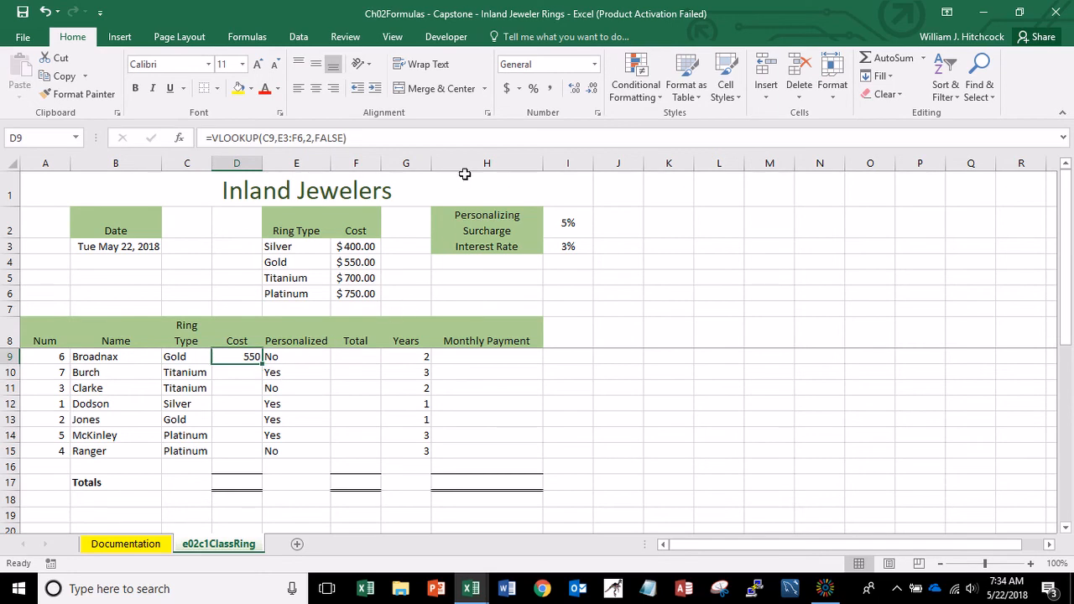
pyautogui.click(506, 88)
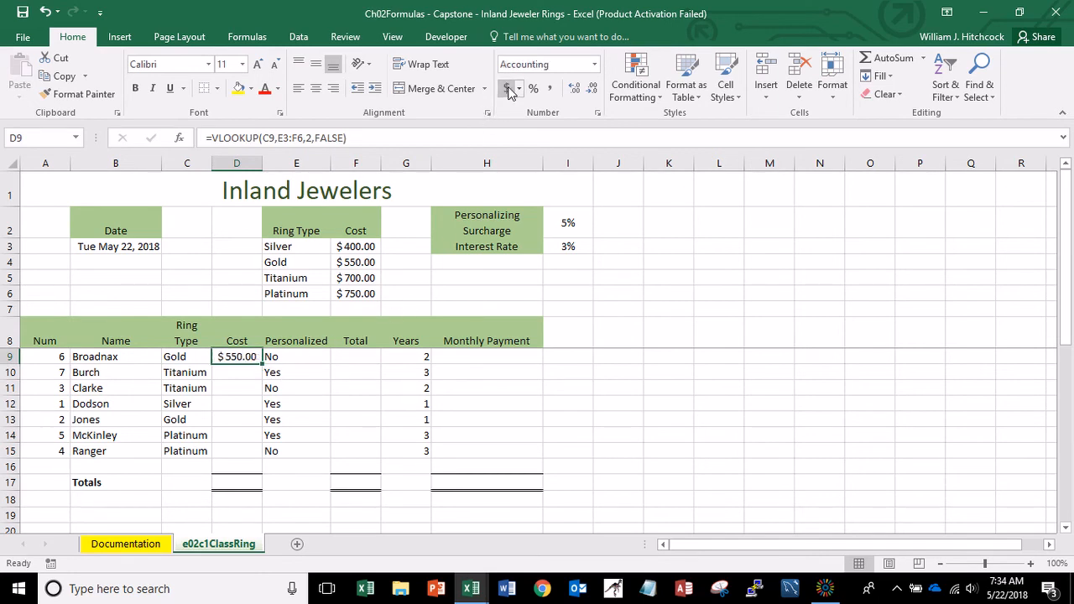
pyautogui.doubleClick(261, 362)
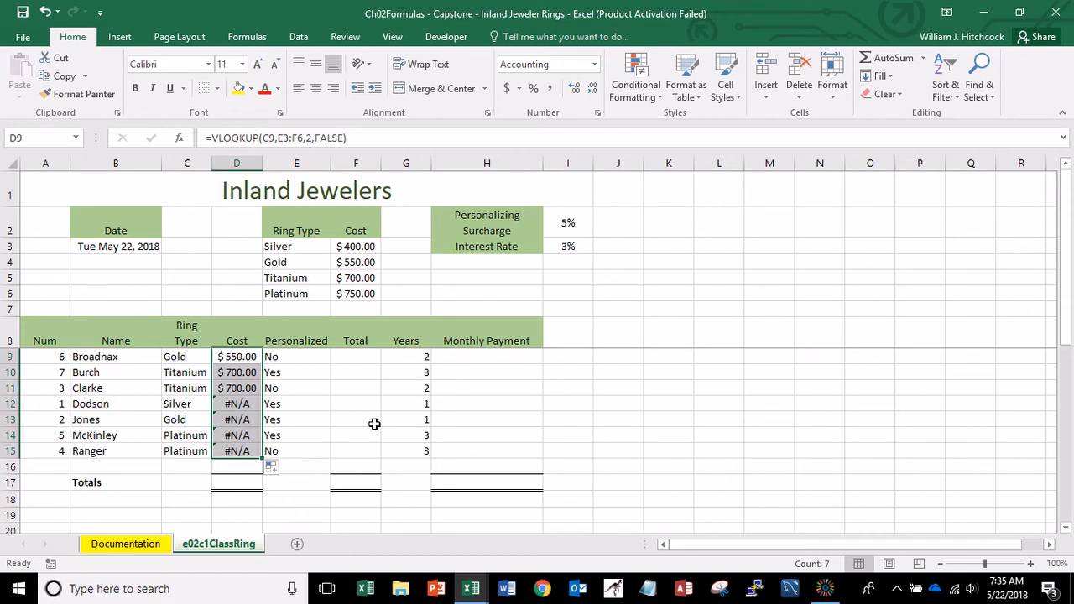
# Examine the copied VLOOKUP formulas in the Cost column, comparing their table ranges with the original in D9.
pyautogui.press('Down')
pyautogui.press('Down')
pyautogui.press('Down')
pyautogui.press('Down')
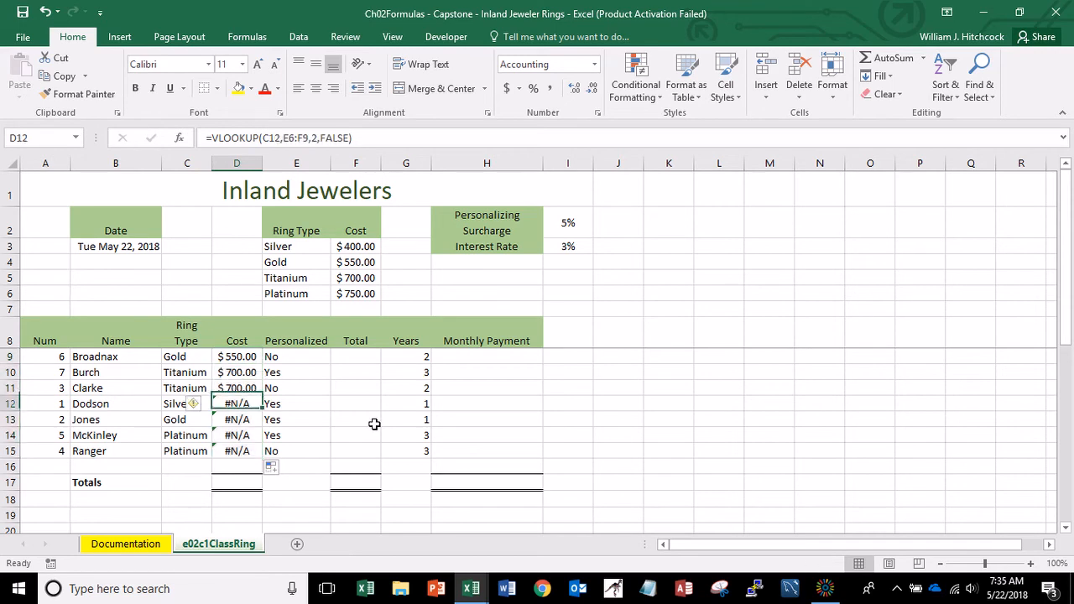
pyautogui.press('Down')
pyautogui.press('Down')
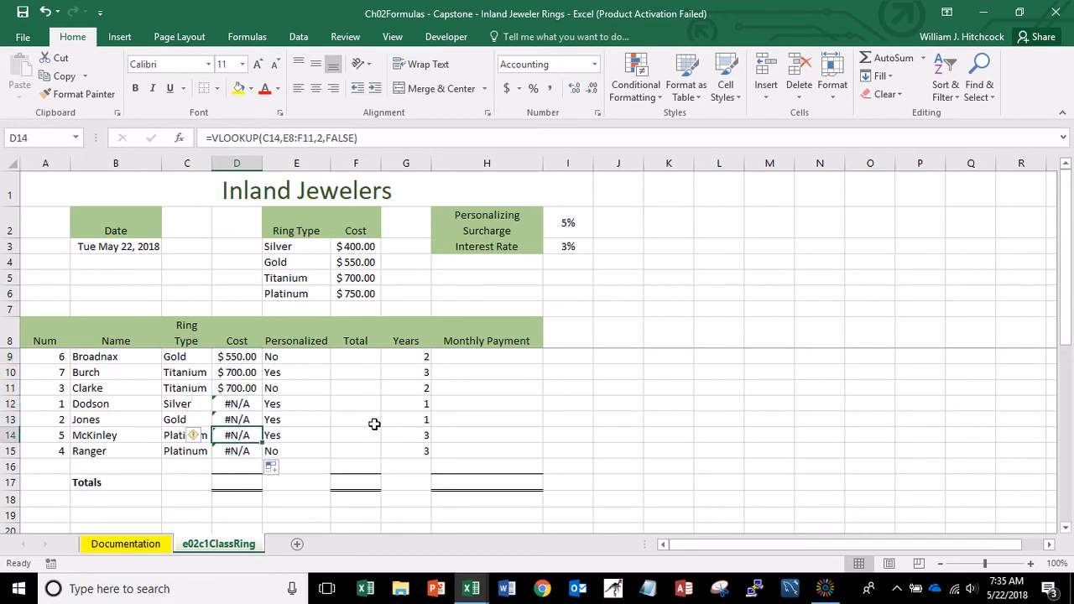
pyautogui.press('Up')
pyautogui.press('Up')
pyautogui.press('Up')
pyautogui.press('Up')
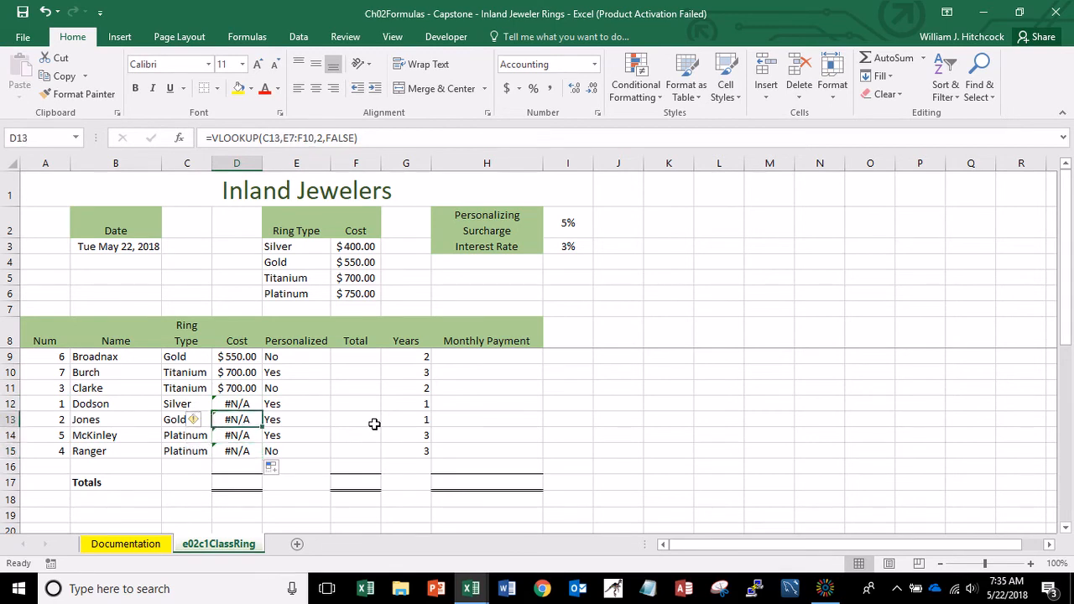
pyautogui.press('Up')
pyautogui.press('Up')
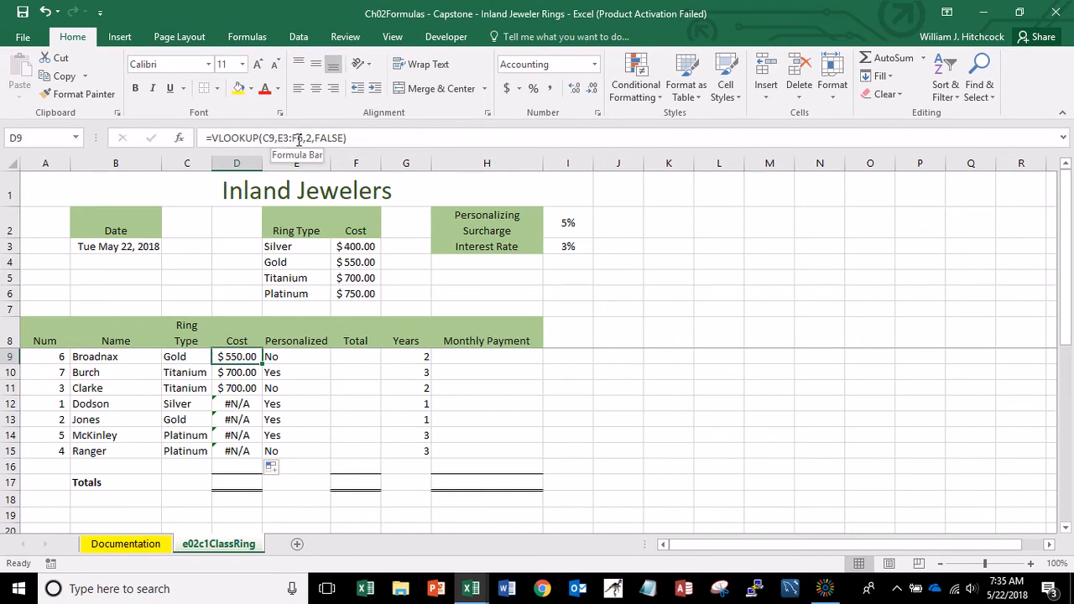
pyautogui.press('Down')
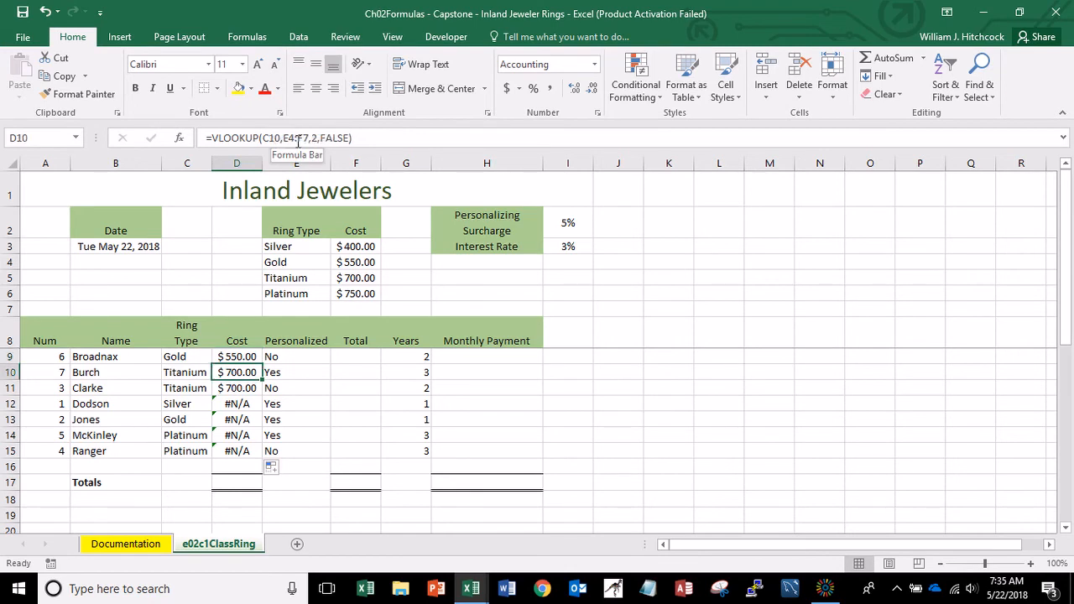
# Select E4:F7 to check which cells the D10 formula searches, and return to D9.
pyautogui.click(293, 263)
pyautogui.hotkey('shift', 'Right')
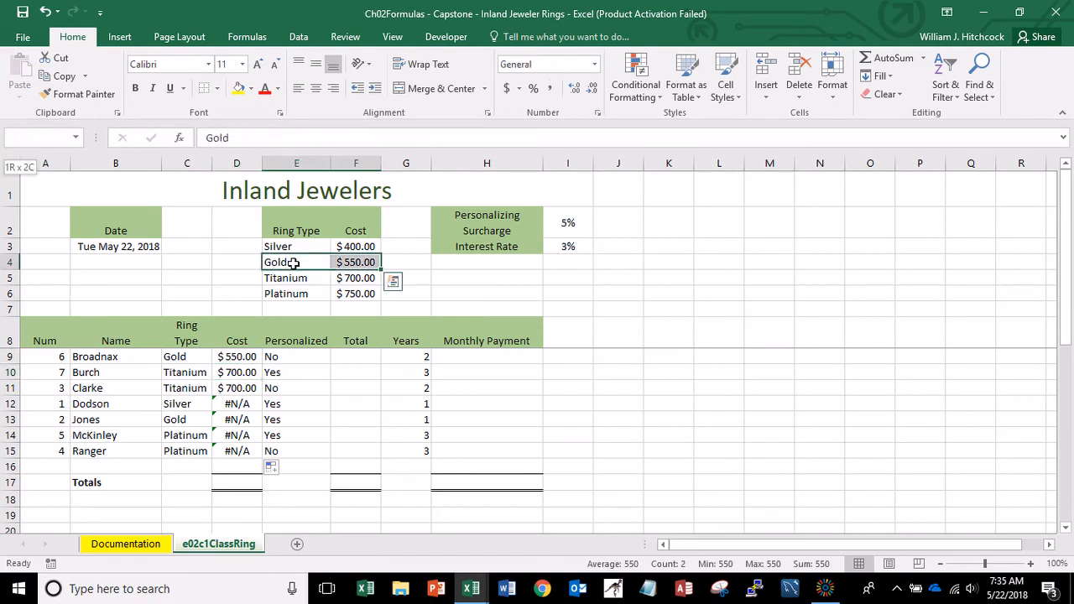
pyautogui.hotkey('shift', 'Down')
pyautogui.hotkey('shift', 'Down')
pyautogui.hotkey('shift', 'Down')
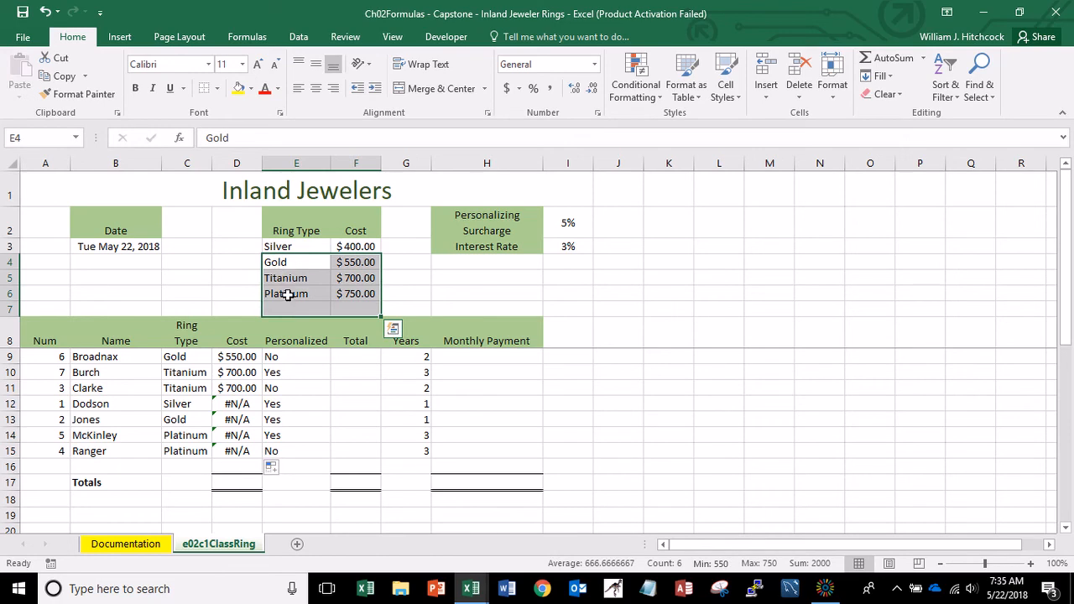
pyautogui.click(240, 357)
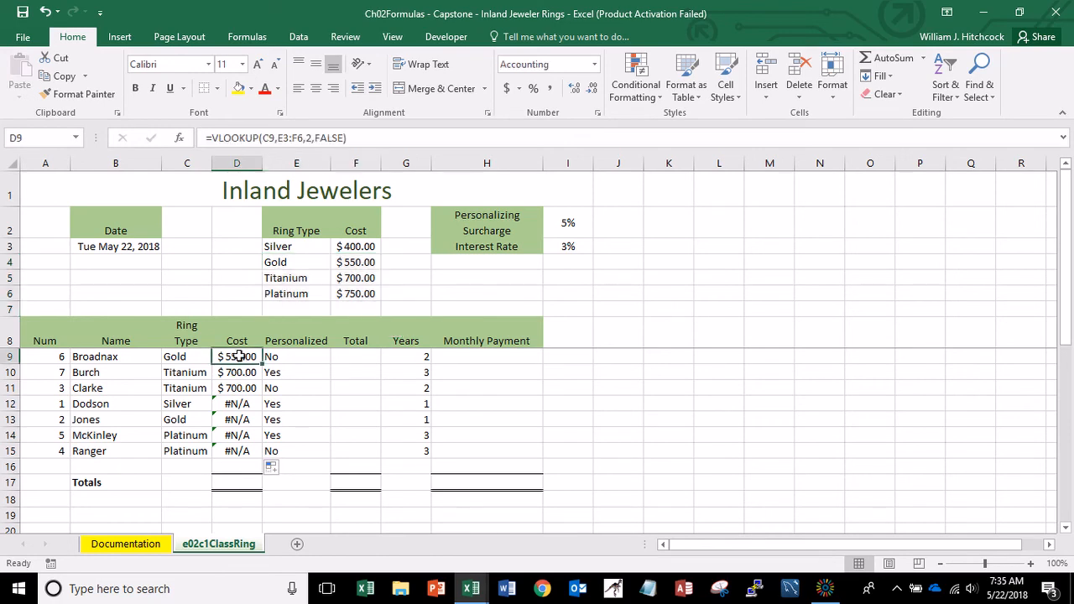
# Lock the table rows in D9's VLOOKUP formula so its range reads E$3:F$6.
pyautogui.click(283, 137)
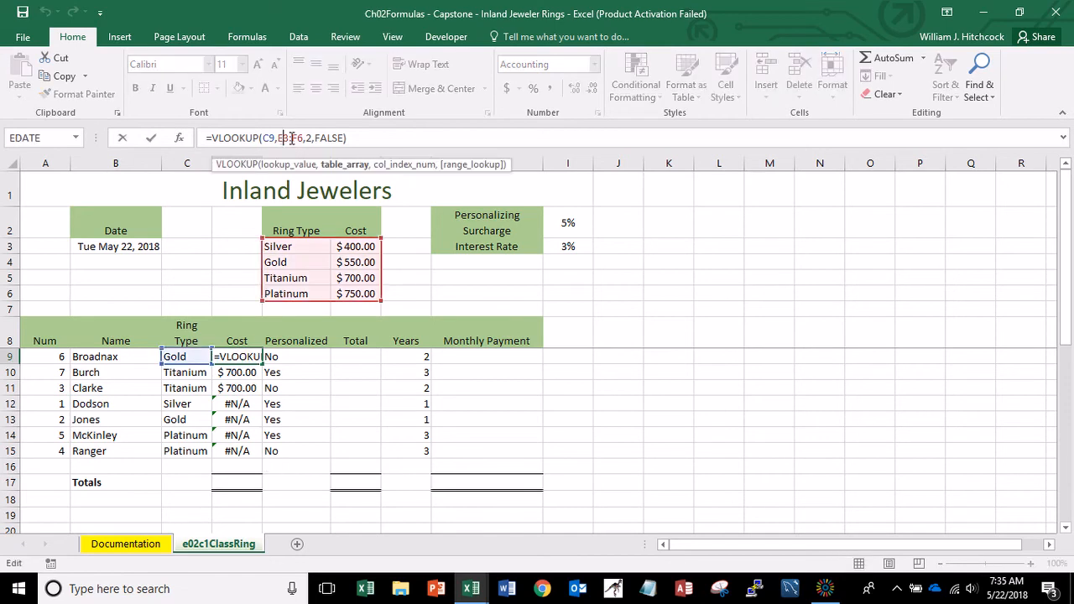
pyautogui.write('$')
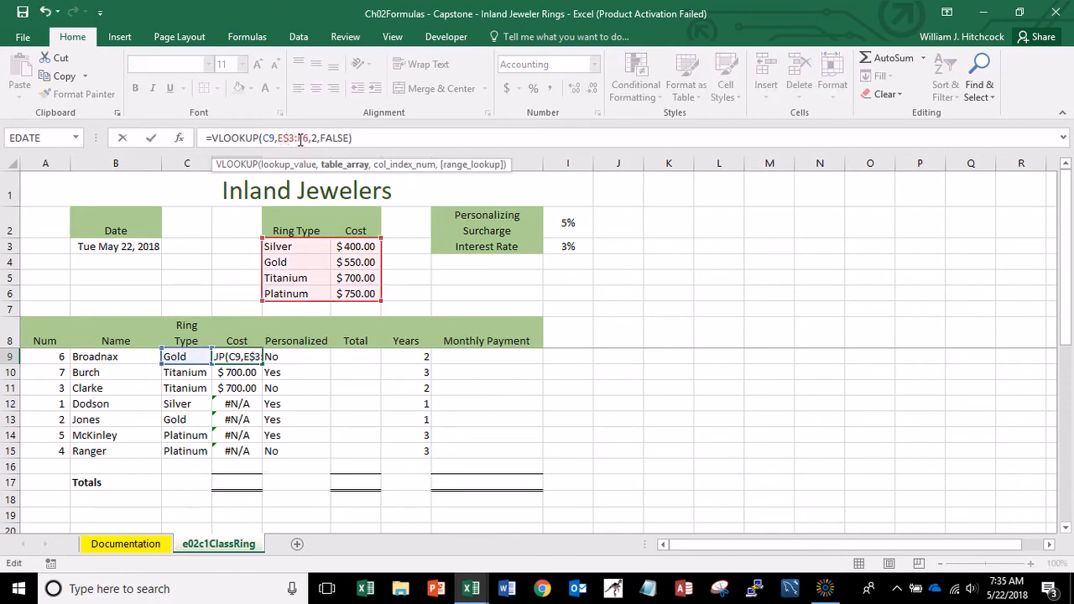
pyautogui.click(304, 138)
pyautogui.write('$')
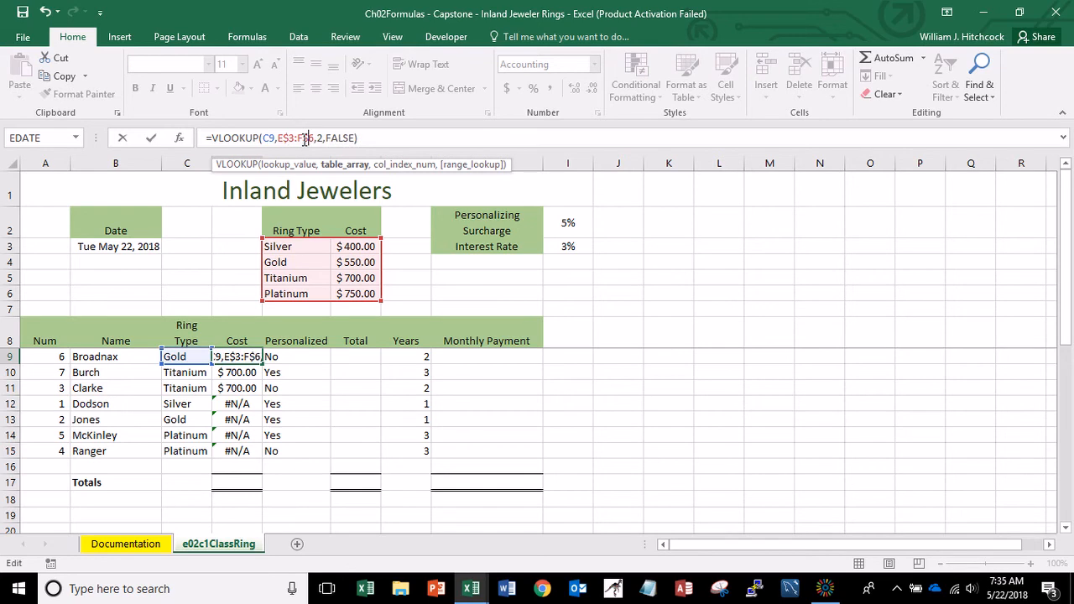
pyautogui.press('Return')
# Copy the corrected VLOOKUP formula from D9 into D10:D15.
pyautogui.press('Up')
pyautogui.hotkey('ctrl', 'c')
pyautogui.press('Down')
pyautogui.hotkey('shift', 'Down')
pyautogui.hotkey('shift', 'Down')
pyautogui.hotkey('shift', 'Down')
pyautogui.hotkey('shift', 'Down')
pyautogui.hotkey('shift', 'Down')
pyautogui.hotkey('ctrl', 'v')
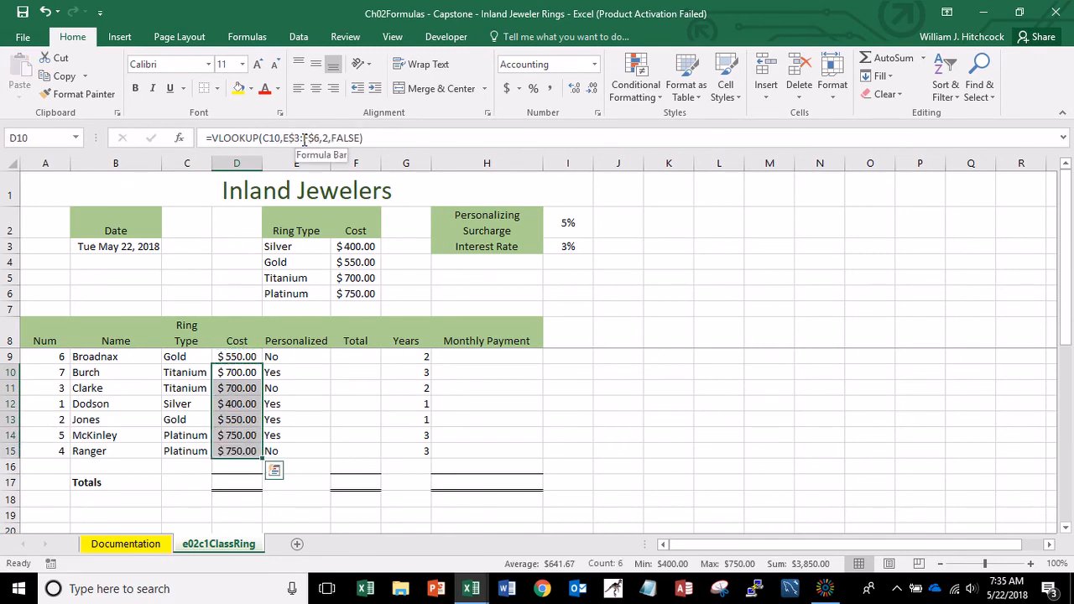
# Check the table range in each copied VLOOKUP formula down the Cost column to D15.
pyautogui.press('Up')
pyautogui.press('Down')
pyautogui.press('Down')
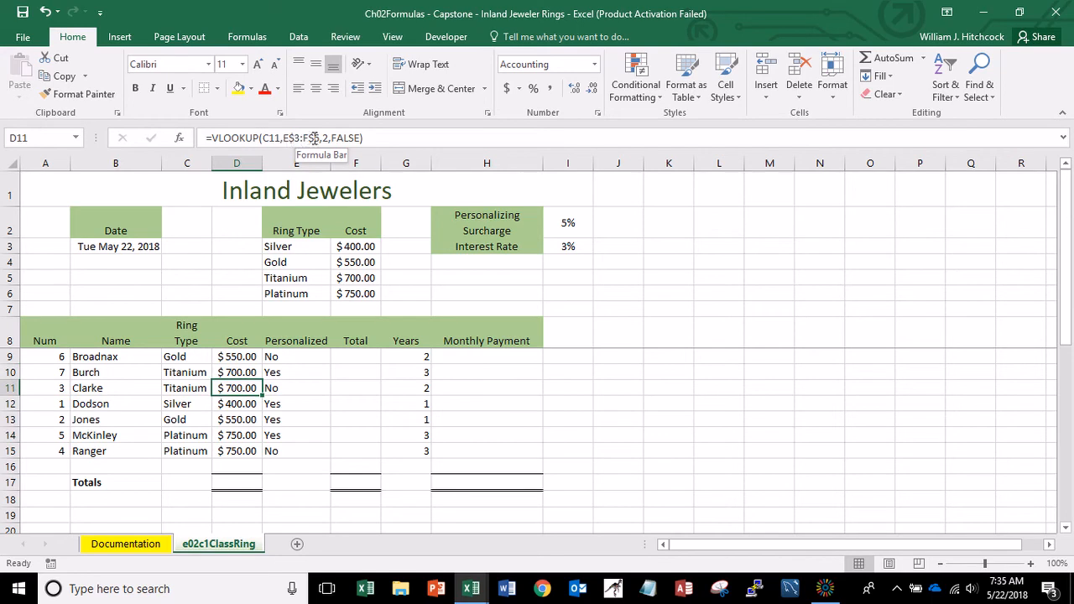
pyautogui.press('Down')
pyautogui.press('Down')
pyautogui.press('Down')
pyautogui.press('Down')
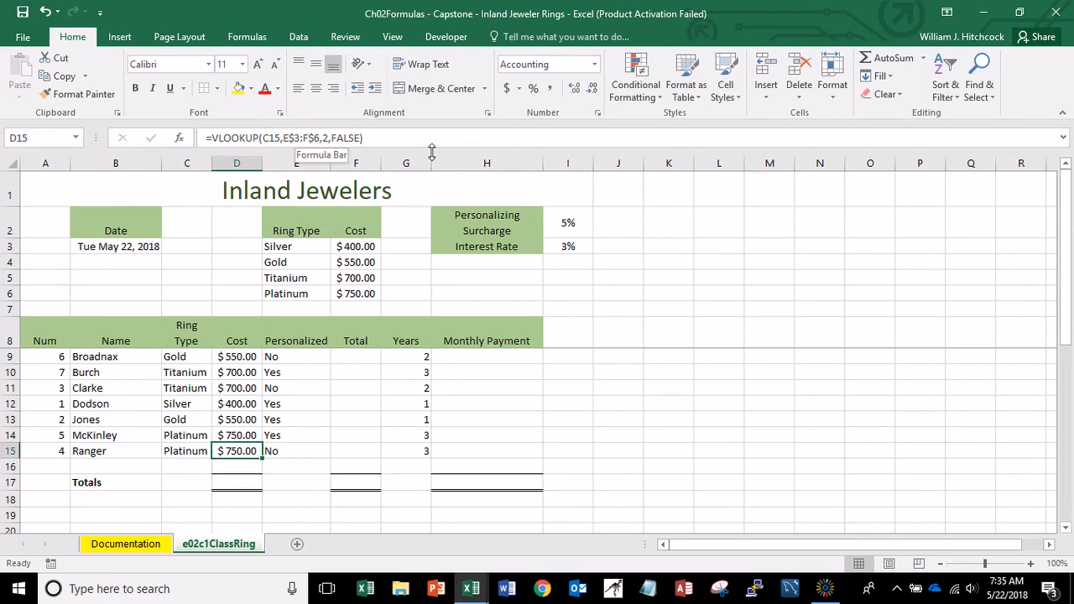
# Total the Cost column in D17 with =SUM(D8:D16), including the header row and the blank row.
pyautogui.press('Down')
pyautogui.press('Down')
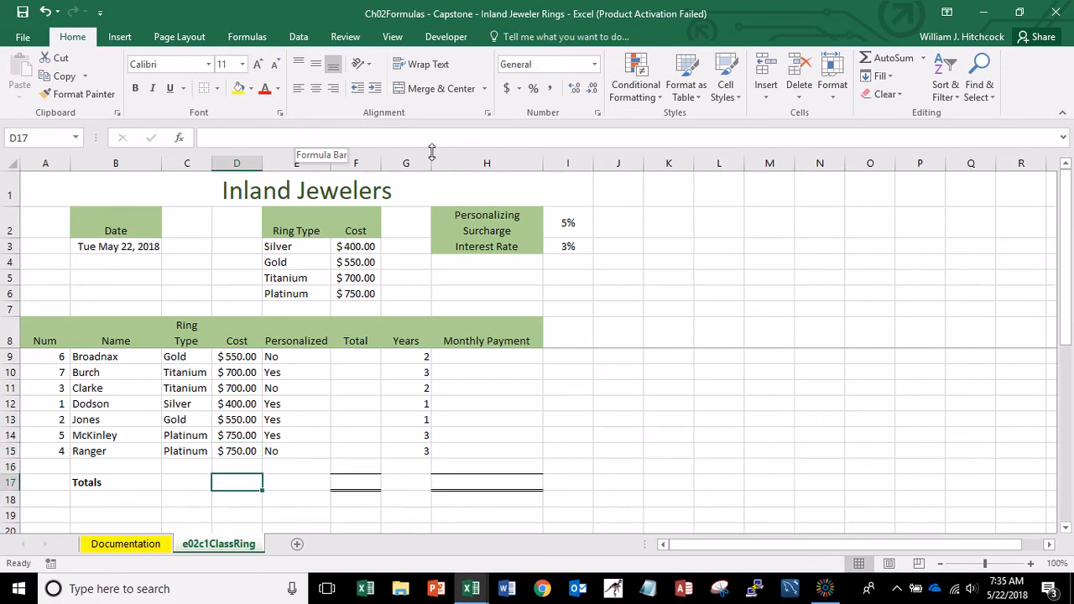
pyautogui.write('=sum(')
pyautogui.press('Up')
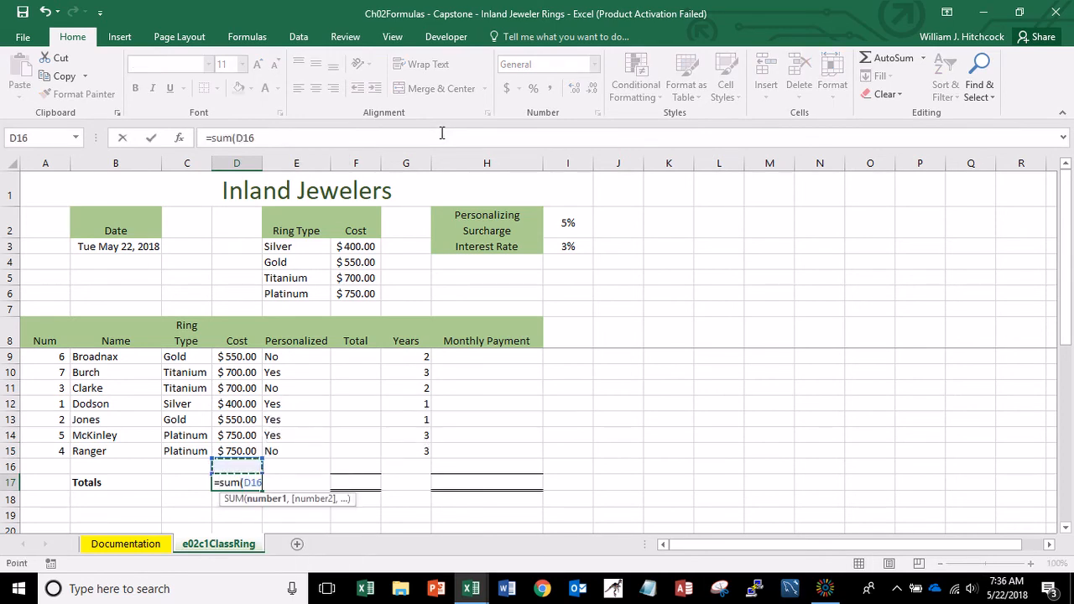
pyautogui.hotkey('shift', 'Up')
pyautogui.hotkey('shift', 'Up')
pyautogui.hotkey('shift', 'Up')
pyautogui.hotkey('shift', 'Up')
pyautogui.hotkey('shift', 'Up')
pyautogui.hotkey('shift', 'Up')
pyautogui.hotkey('shift', 'Up')
pyautogui.hotkey('shift', 'Up')
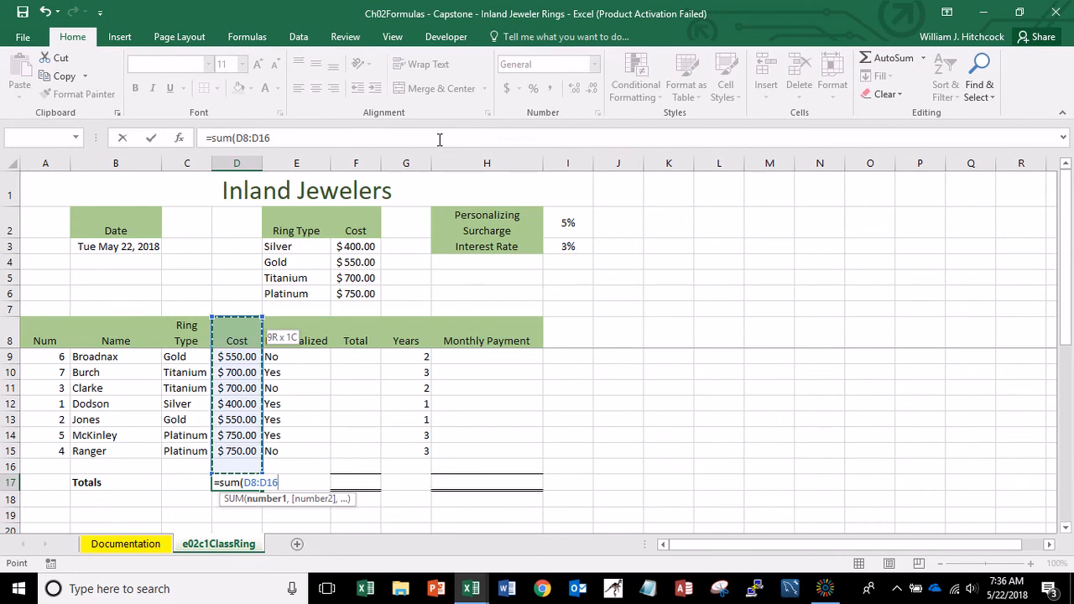
pyautogui.press('Return')
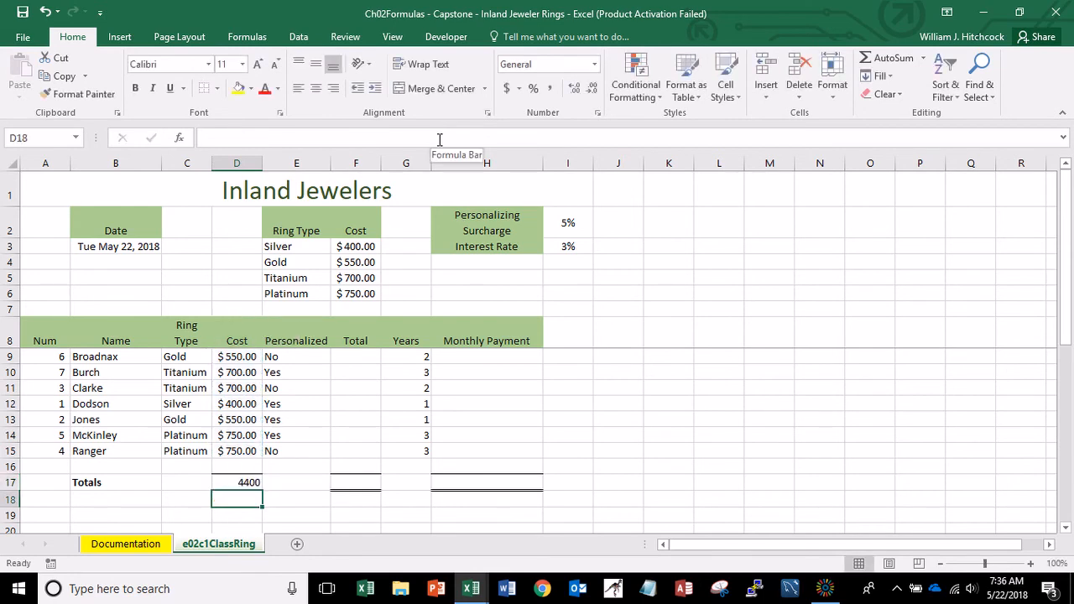
# Apply the Accounting format to the Cost total in D17.
pyautogui.click(4, 357)
pyautogui.click(8, 466)
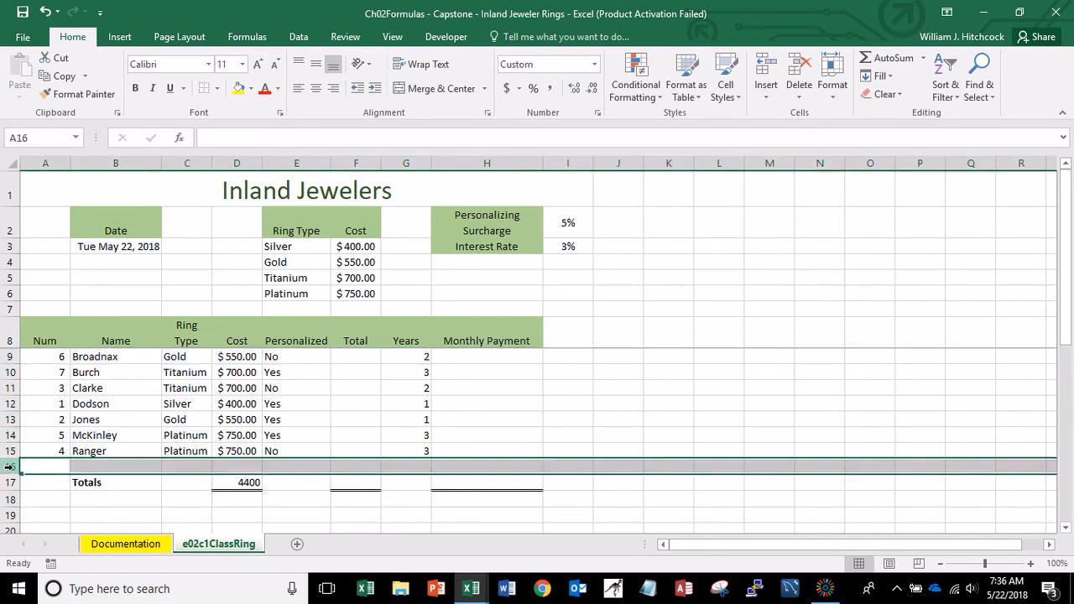
pyautogui.click(250, 482)
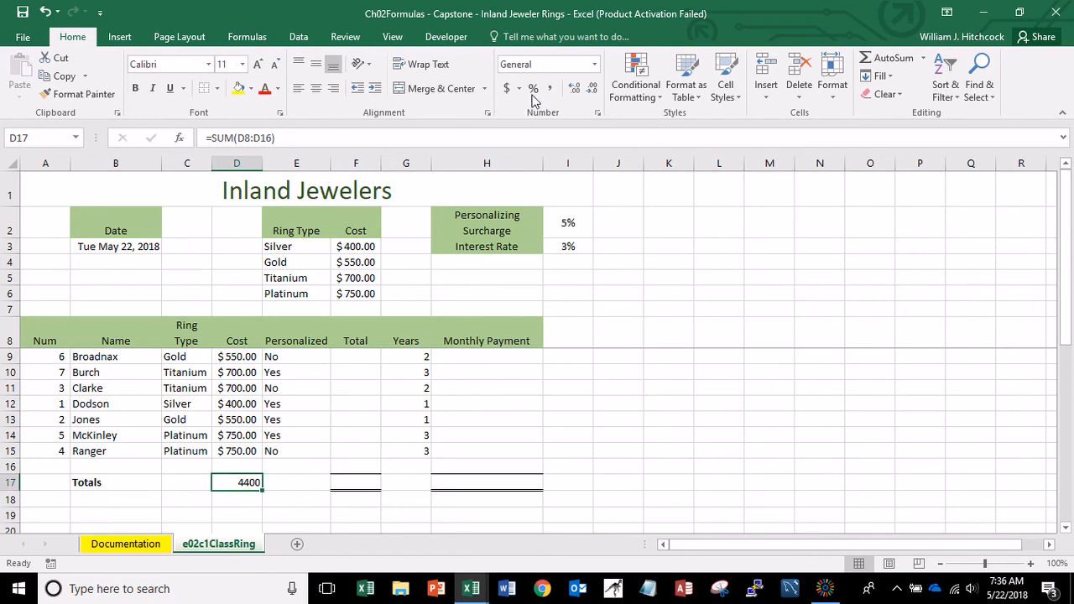
pyautogui.click(506, 89)
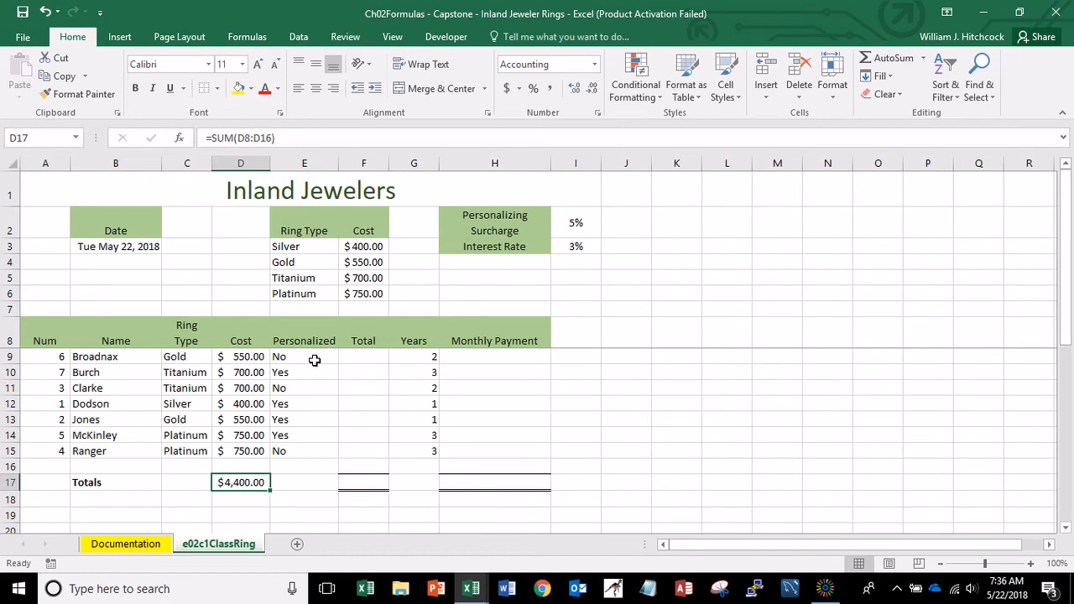
# Examine the Yes and No entries in the Personalized column, E9 through E15.
pyautogui.press('Right')
pyautogui.press('Up')
pyautogui.press('Up')
pyautogui.press('Up')
pyautogui.press('Up')
pyautogui.press('Up')
pyautogui.press('Up')
pyautogui.press('Up')
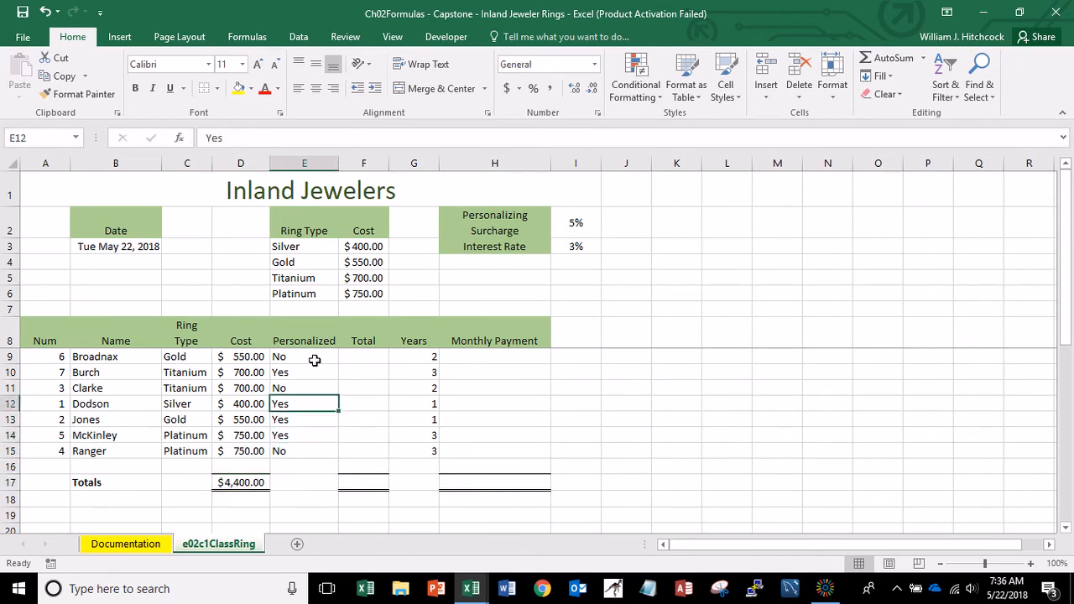
pyautogui.press('Up')
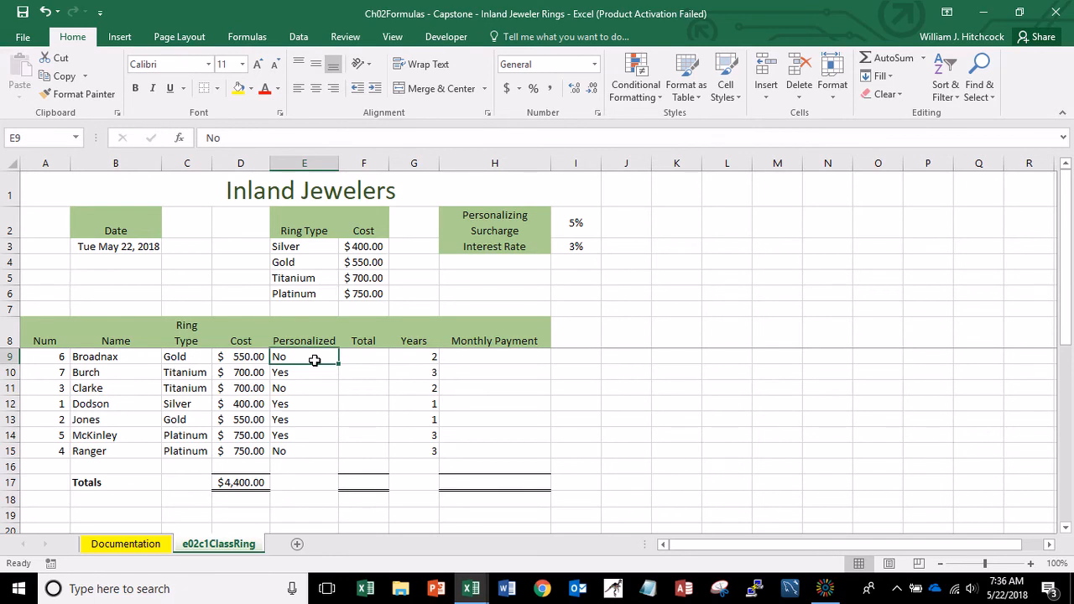
pyautogui.press('Down')
pyautogui.press('Down')
pyautogui.press('Down')
pyautogui.press('Down')
pyautogui.press('Down')
pyautogui.press('Down')
pyautogui.press('Down')
pyautogui.press('Down')
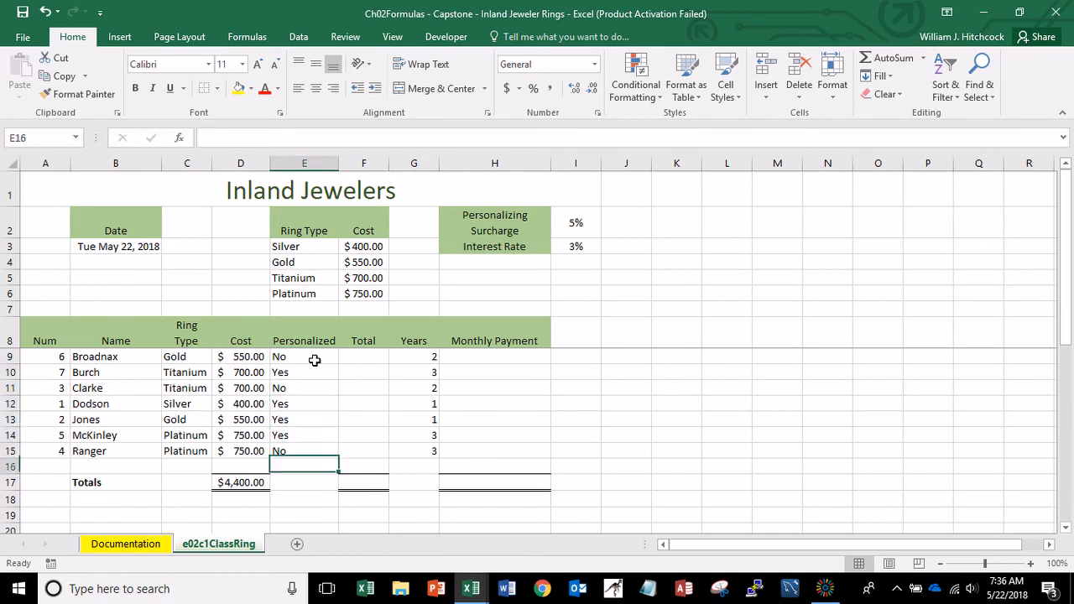
pyautogui.press('Up')
pyautogui.press('Up')
pyautogui.press('Up')
pyautogui.press('Up')
pyautogui.press('Up')
pyautogui.press('Up')
pyautogui.press('Up')
pyautogui.press('Up')
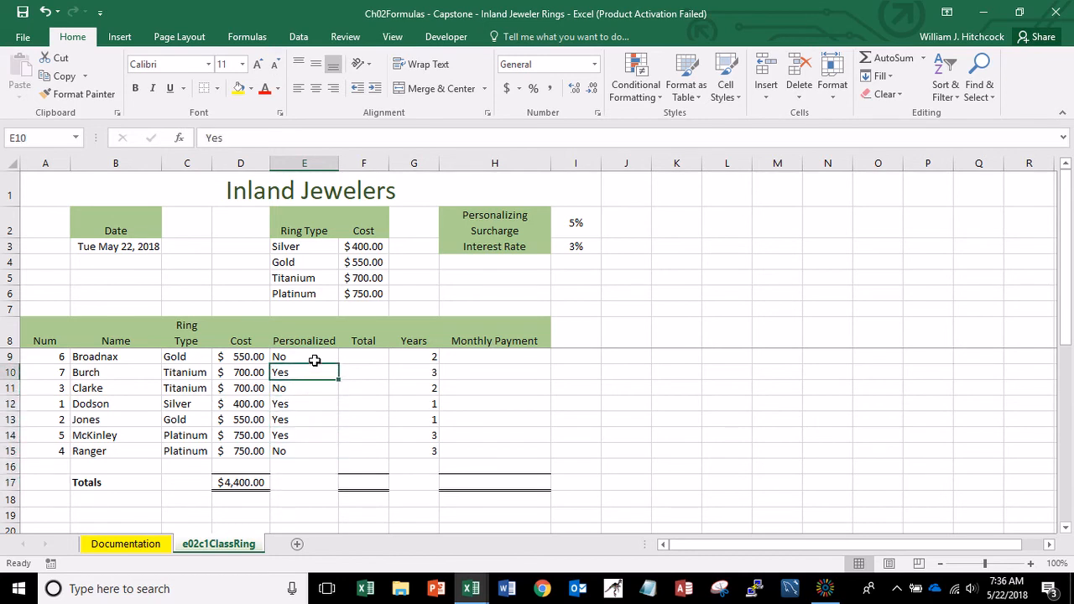
pyautogui.press('Down')
pyautogui.press('Down')
pyautogui.press('Down')
pyautogui.press('Down')
pyautogui.press('Down')
pyautogui.press('Down')
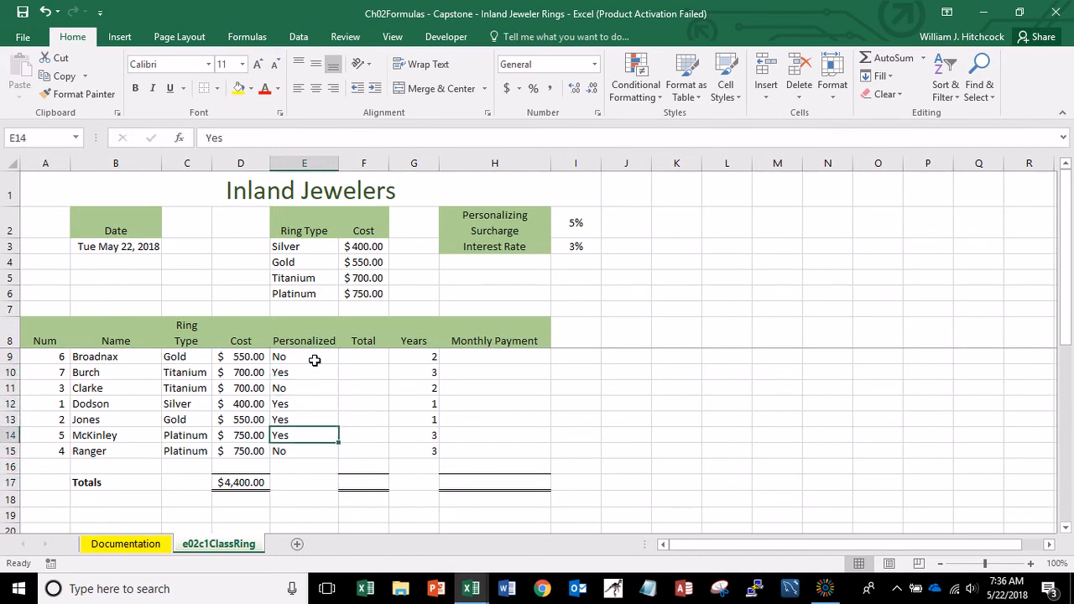
pyautogui.press('Up')
pyautogui.press('Up')
pyautogui.press('Up')
pyautogui.press('Up')
pyautogui.press('Up')
pyautogui.press('Up')
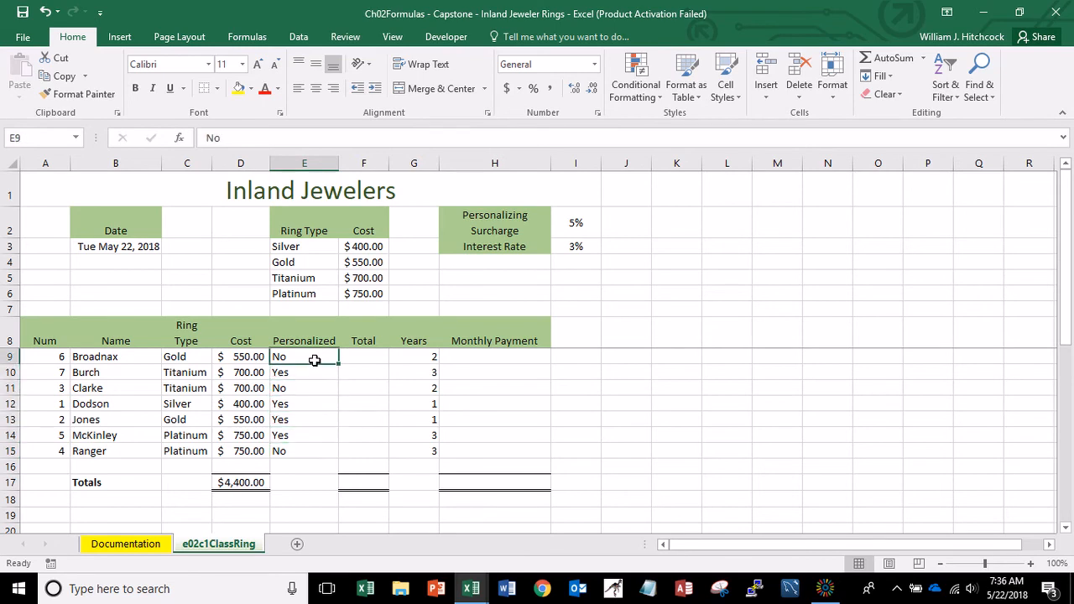
pyautogui.press('Left')
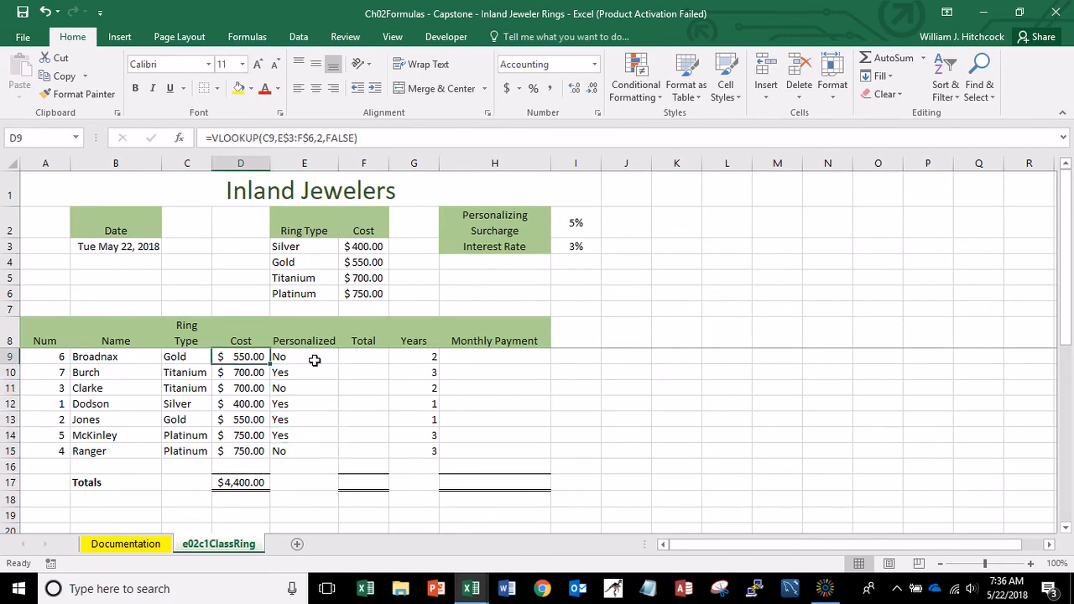
# Center the Personalized entries in E9:E15.
pyautogui.press('Right')
pyautogui.hotkey('shift', 'Down')
pyautogui.hotkey('shift', 'Down')
pyautogui.hotkey('shift', 'Down')
pyautogui.hotkey('shift', 'Down')
pyautogui.hotkey('shift', 'Down')
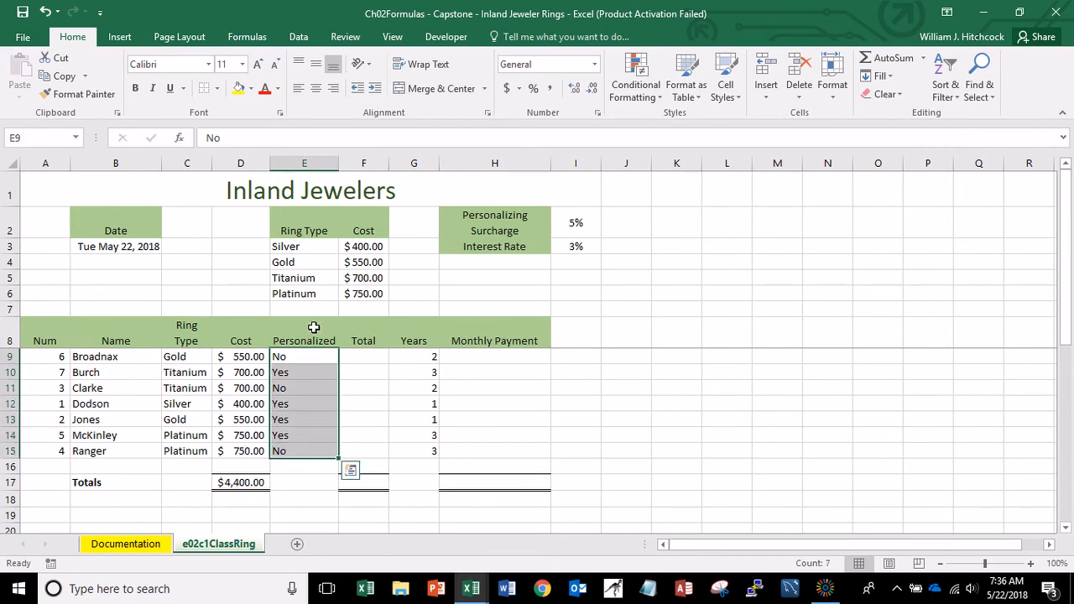
pyautogui.click(315, 93)
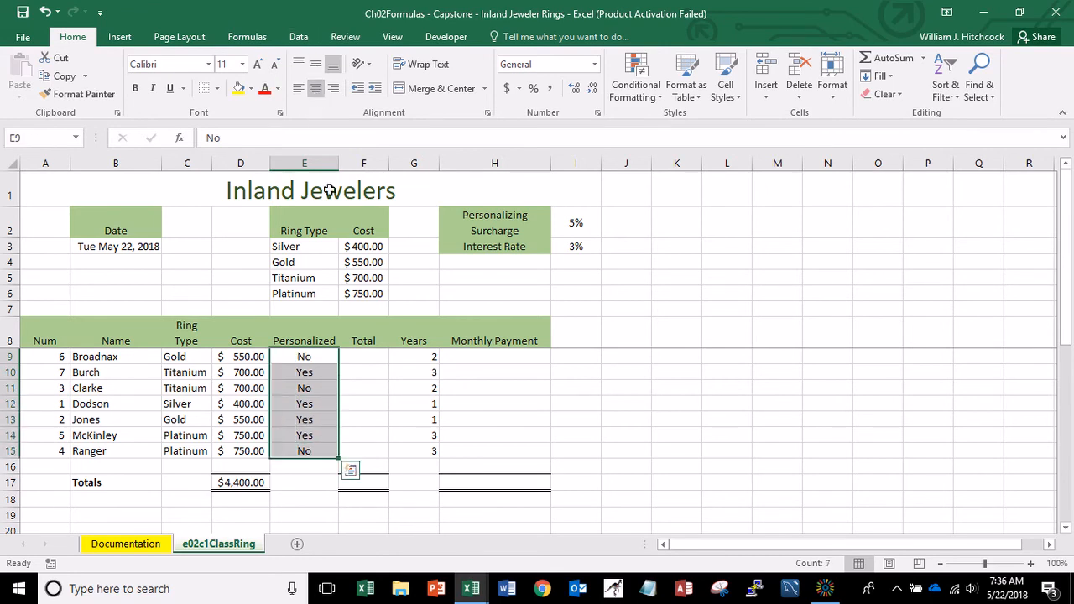
# Try abbreviating the Personalized entries by changing E9 to N and E10 to Y.
pyautogui.click(307, 360)
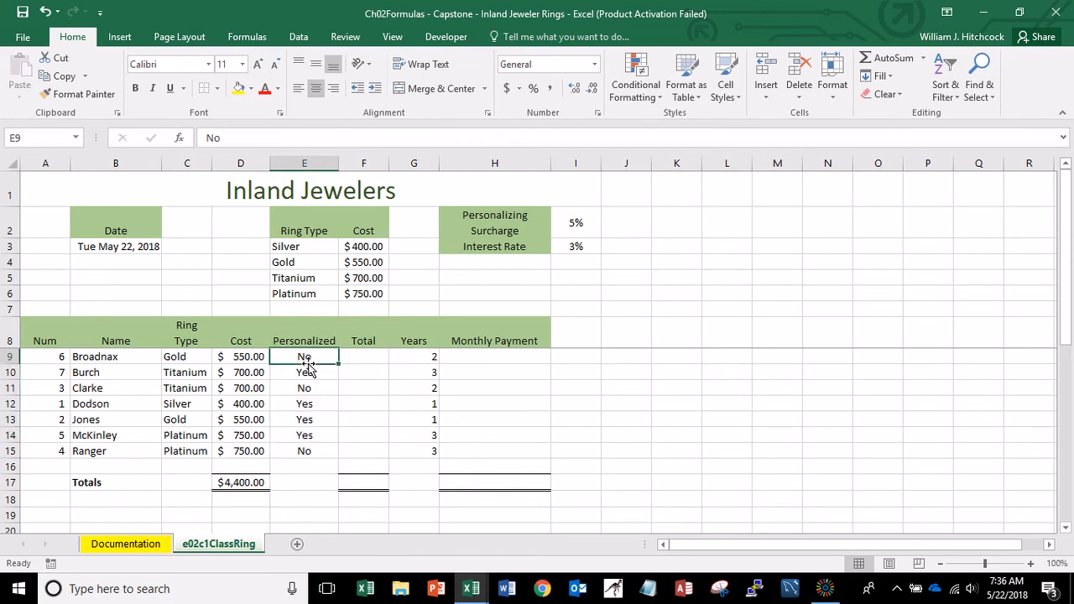
pyautogui.press('Down')
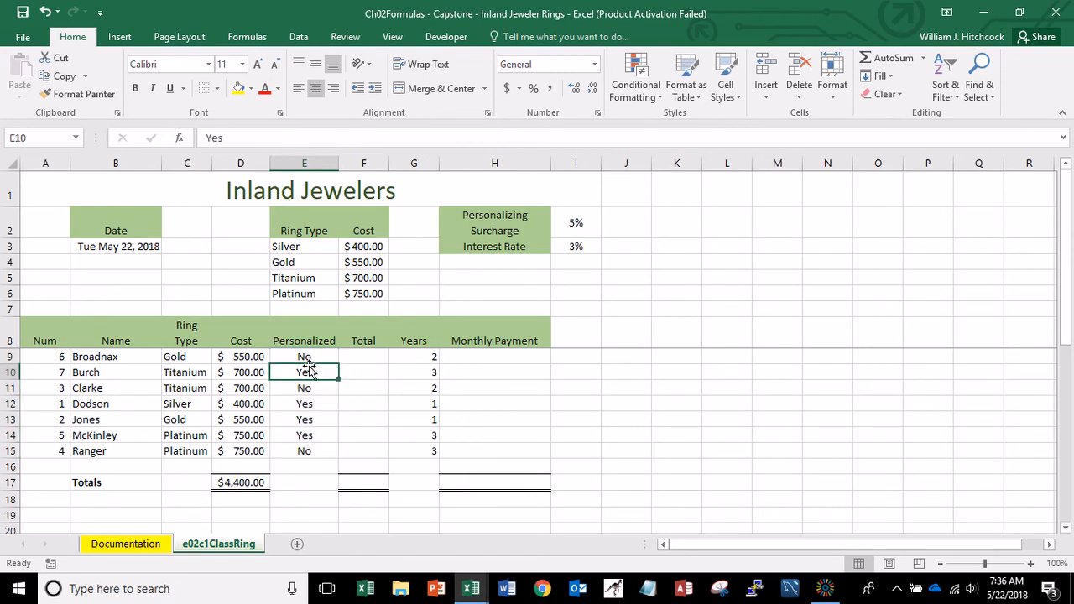
pyautogui.press('Up')
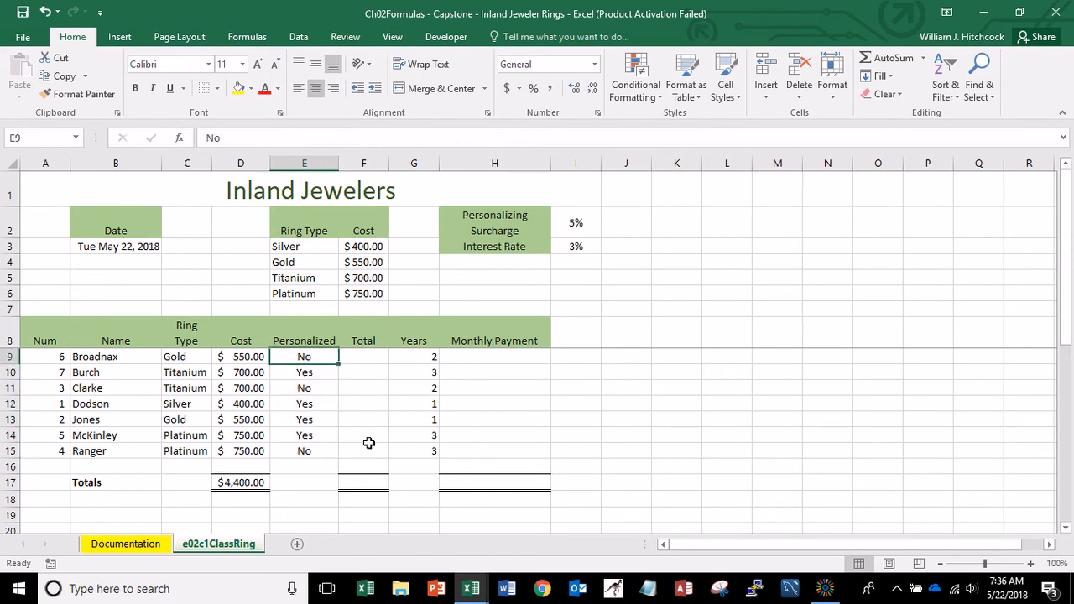
pyautogui.press('Down')
pyautogui.press('Up')
pyautogui.write('No')
pyautogui.press('BackSpace')
pyautogui.press('Return')
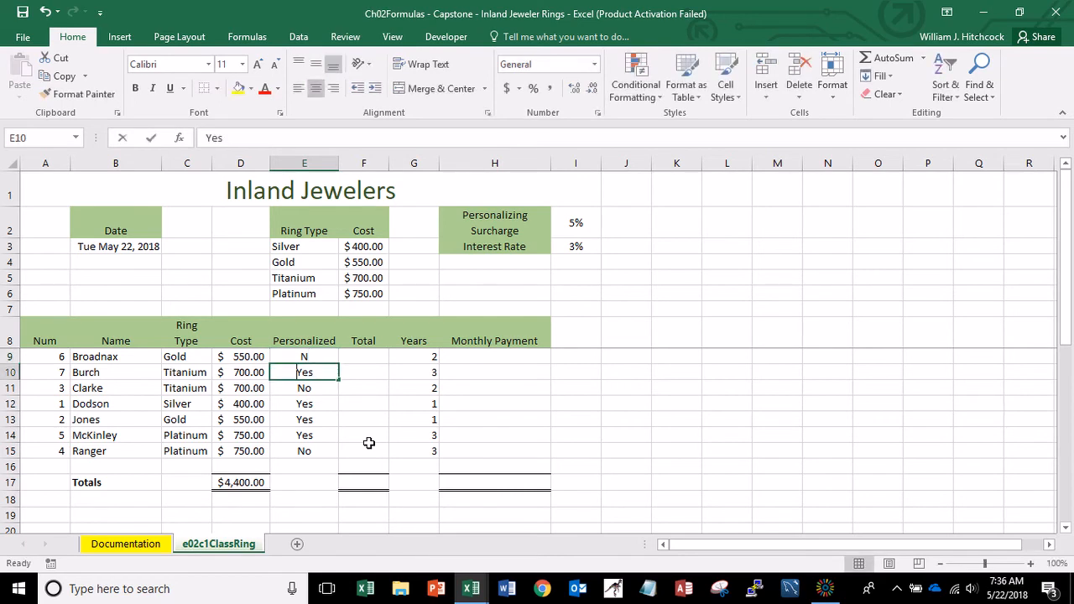
pyautogui.write('Y')
pyautogui.press('BackSpace')
pyautogui.press('Return')
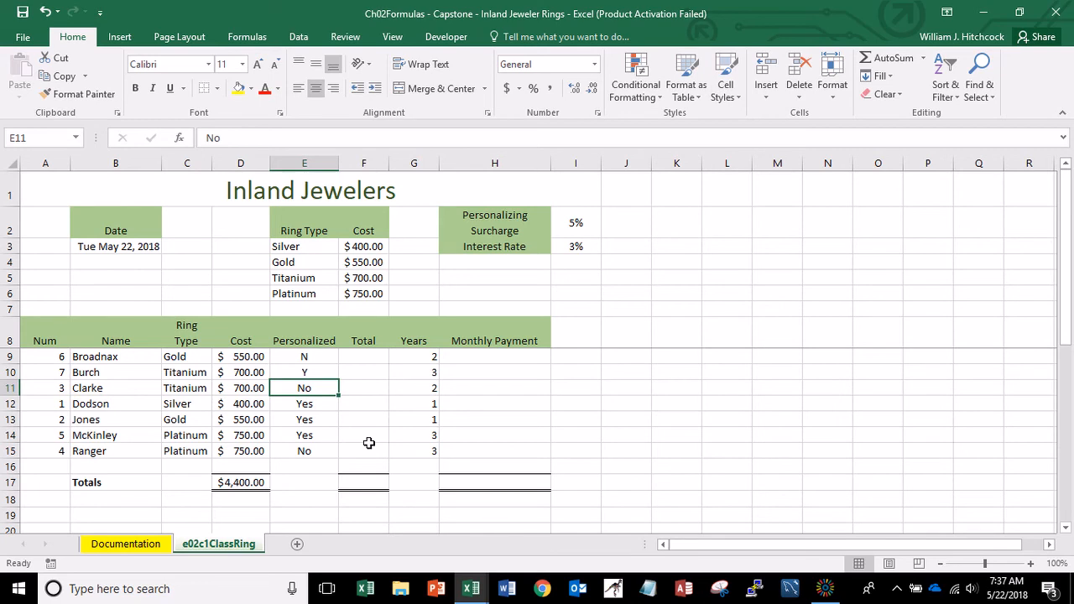
# Undo the abbreviated entries in E9 and E10.
pyautogui.press('Up')
pyautogui.press('Up')
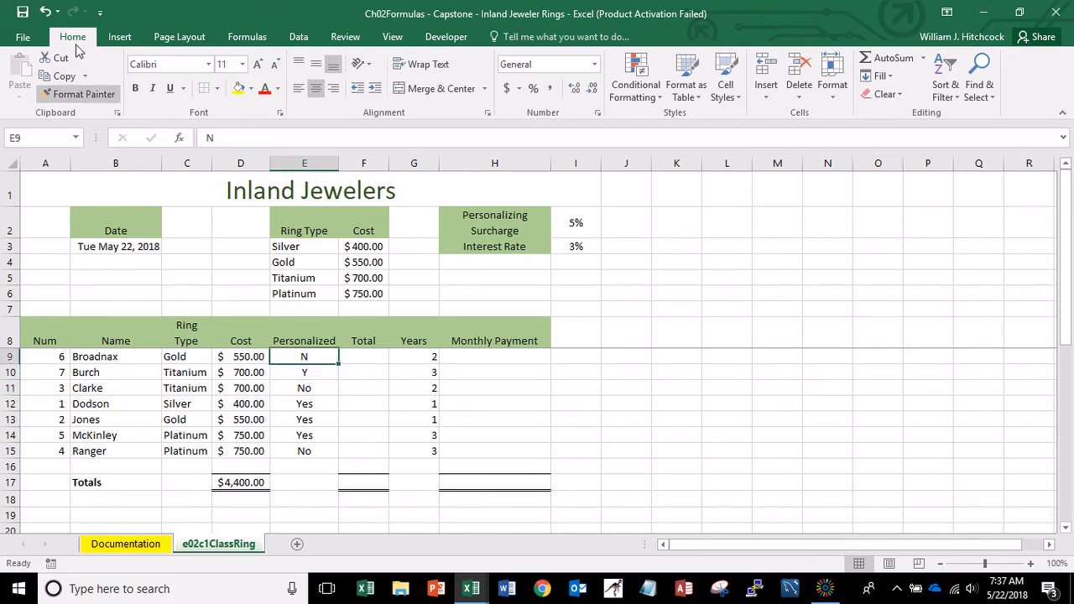
pyautogui.click(45, 12)
pyautogui.click(44, 12)
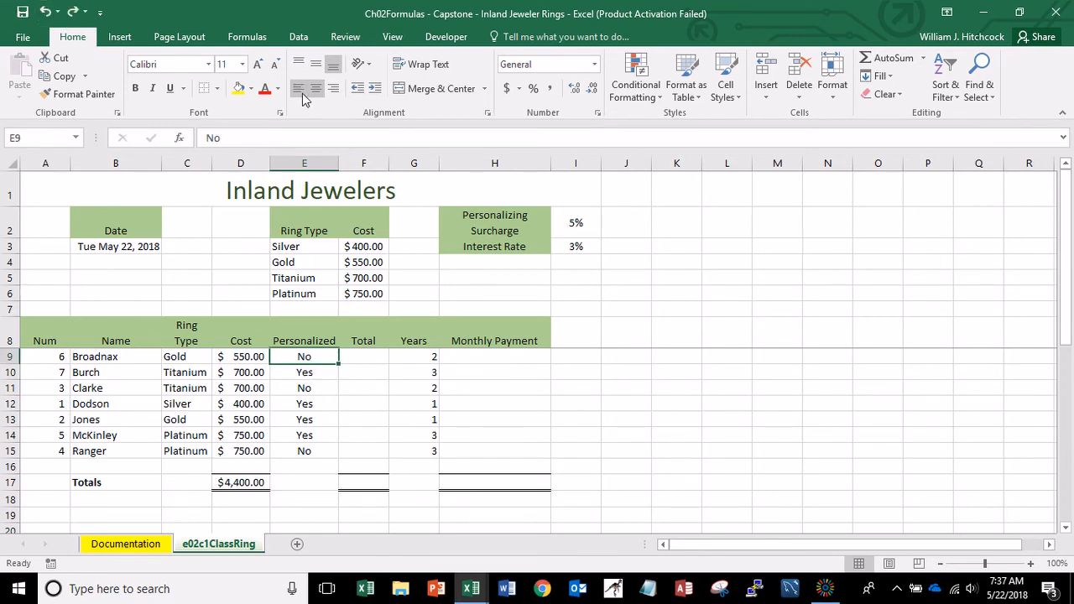
# Try left-aligning the Personalized entries in E9:E15 and increasing their indent three times.
pyautogui.hotkey('shift', 'Down')
pyautogui.hotkey('shift', 'Down')
pyautogui.hotkey('shift', 'Down')
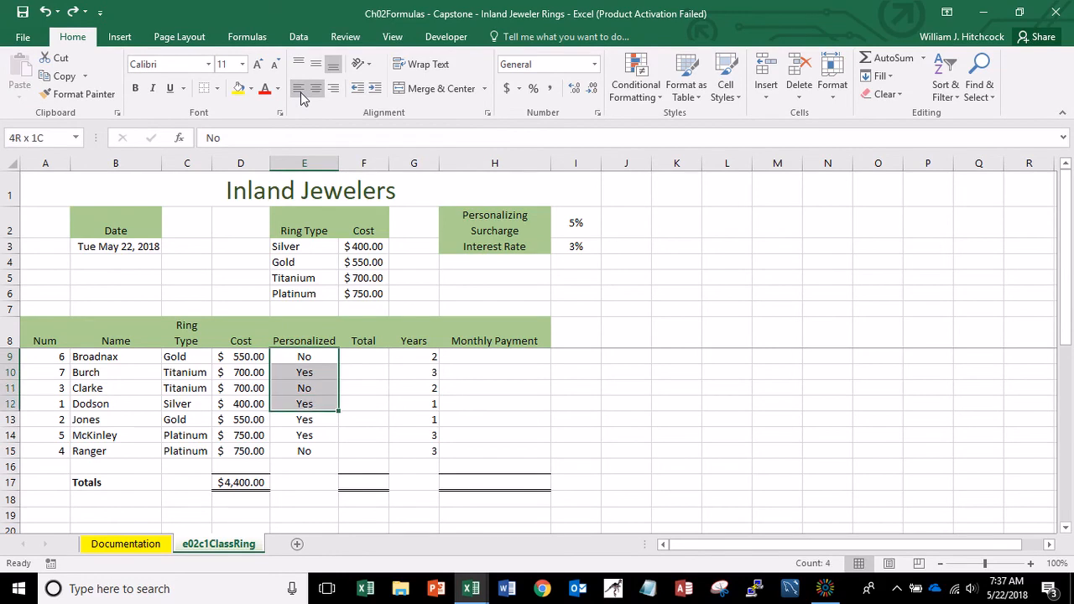
pyautogui.hotkey('shift', 'Down')
pyautogui.hotkey('shift', 'Down')
pyautogui.hotkey('shift', 'Down')
pyautogui.click(299, 91)
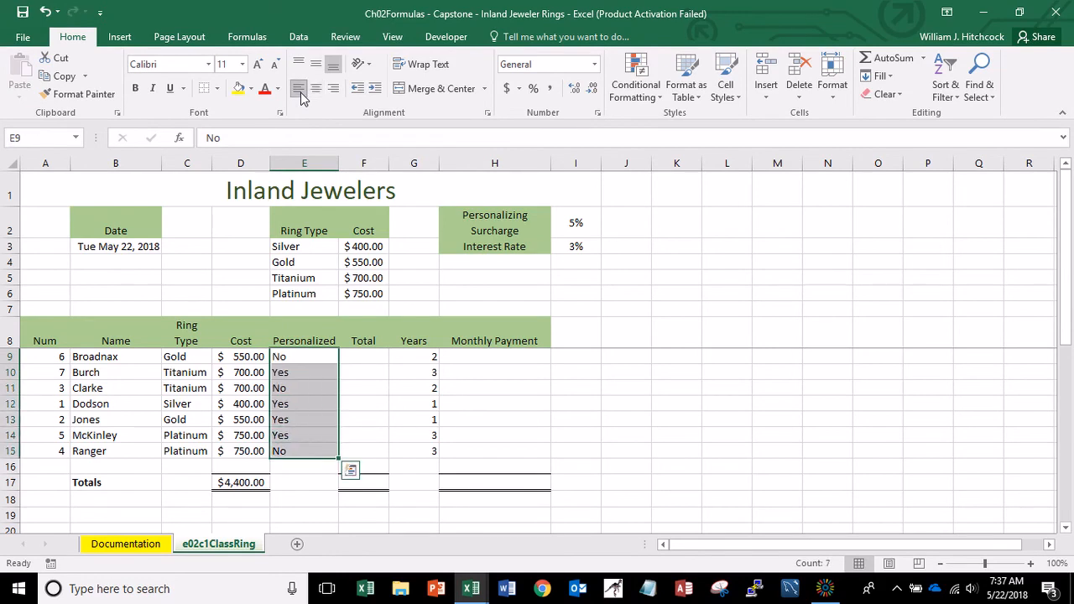
pyautogui.click(375, 91)
pyautogui.click(375, 91)
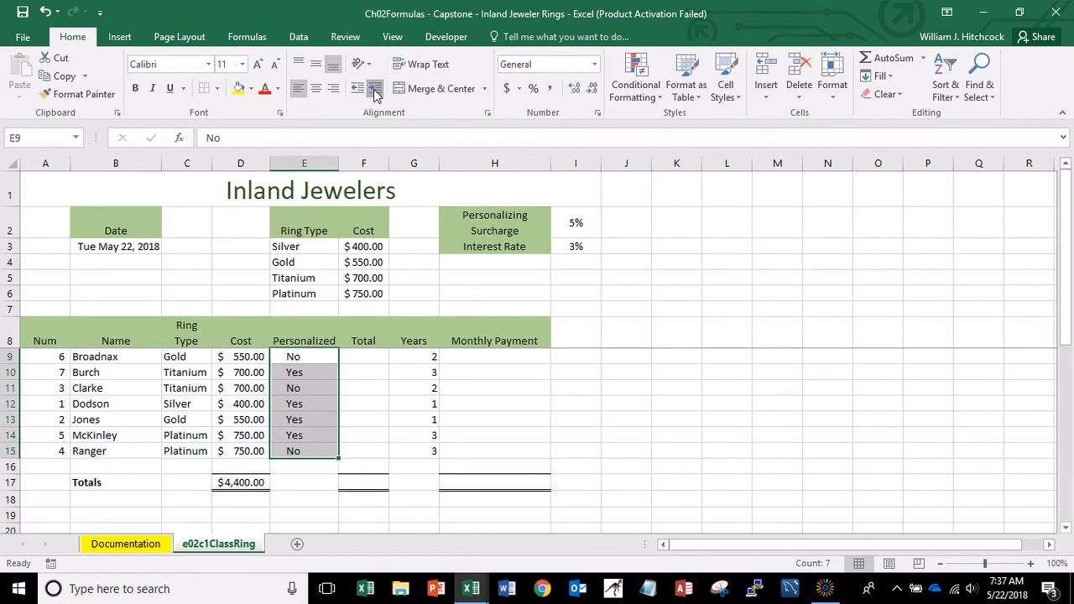
pyautogui.click(376, 91)
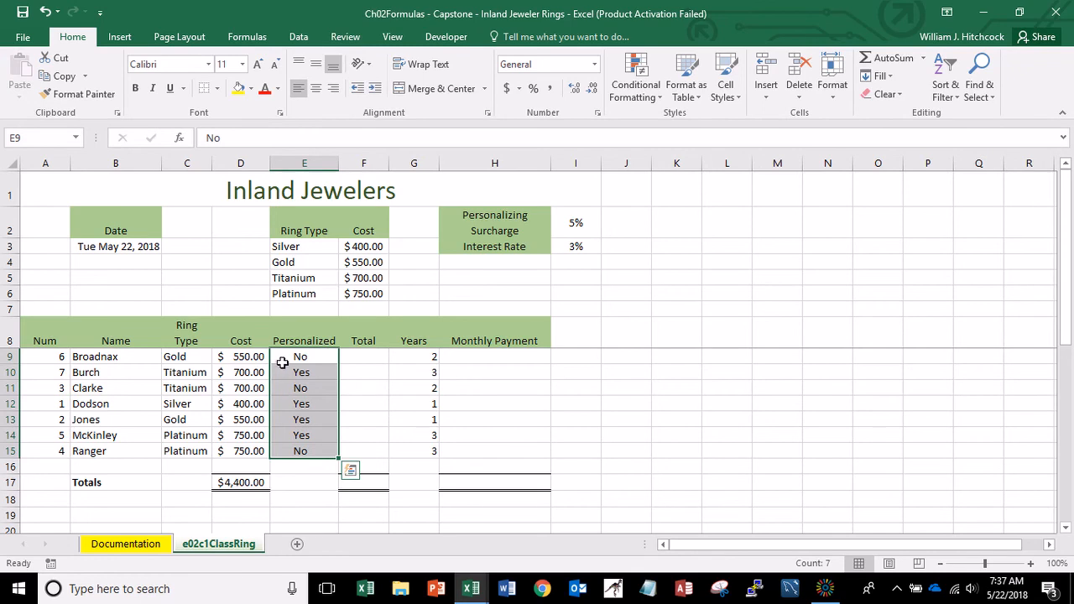
# Undo the indents and left alignment on E9:E15.
pyautogui.click(45, 11)
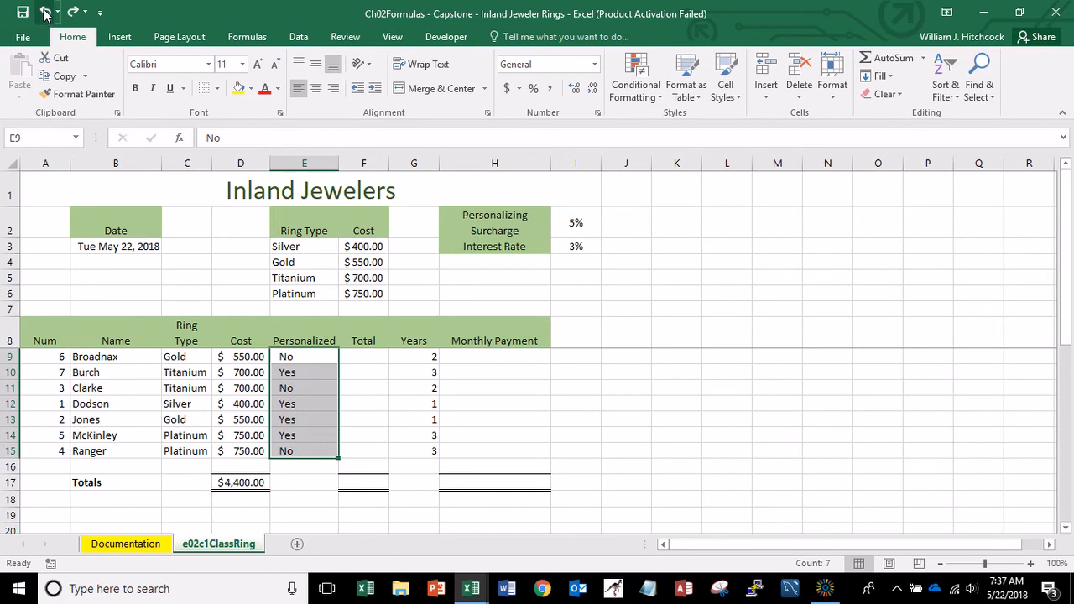
pyautogui.hotkey('ctrl', 'y')
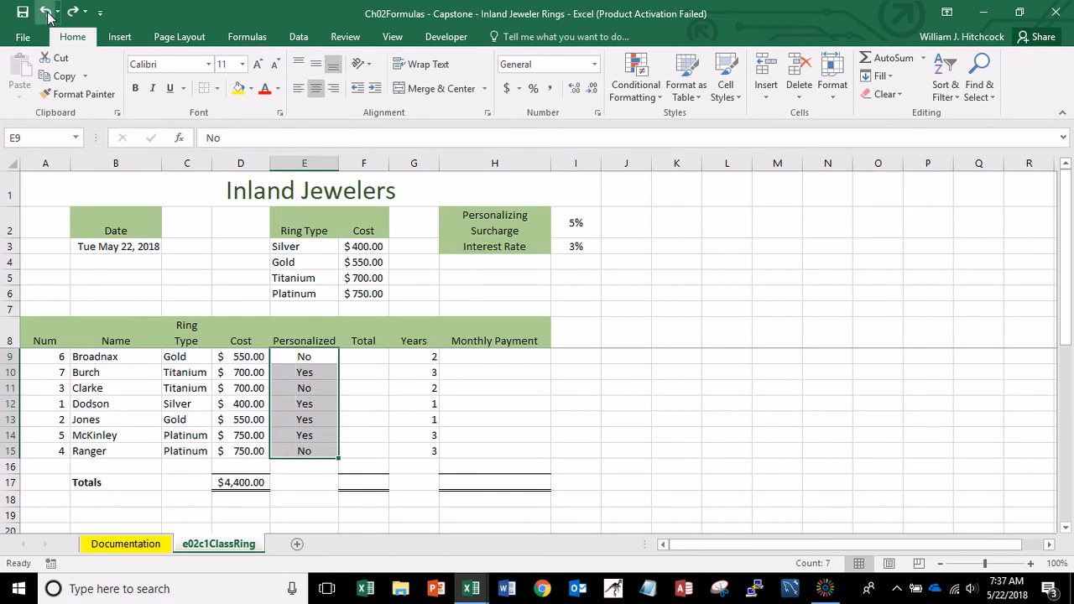
# Shorten the Personalized entries in E9 to N and E10 to Y.
pyautogui.click(301, 357)
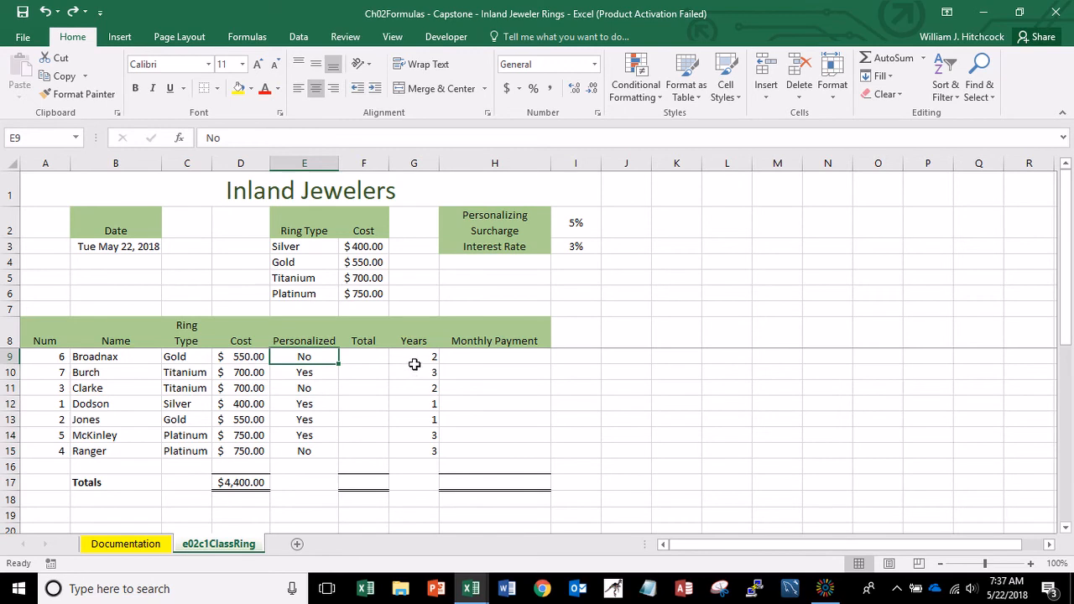
pyautogui.press('F2')
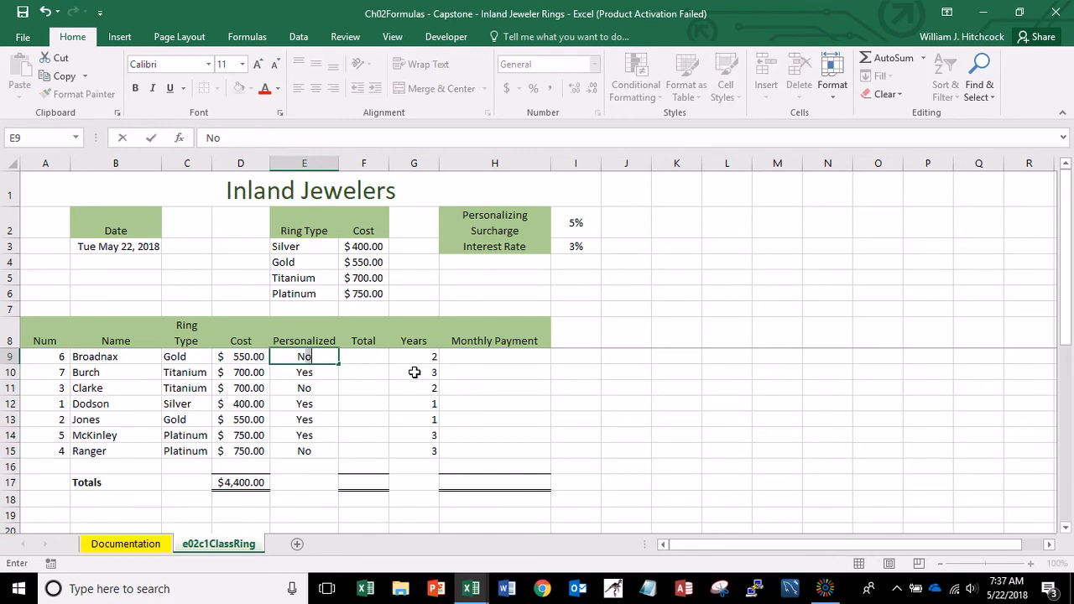
pyautogui.press('BackSpace')
pyautogui.press('Return')
pyautogui.press('F2')
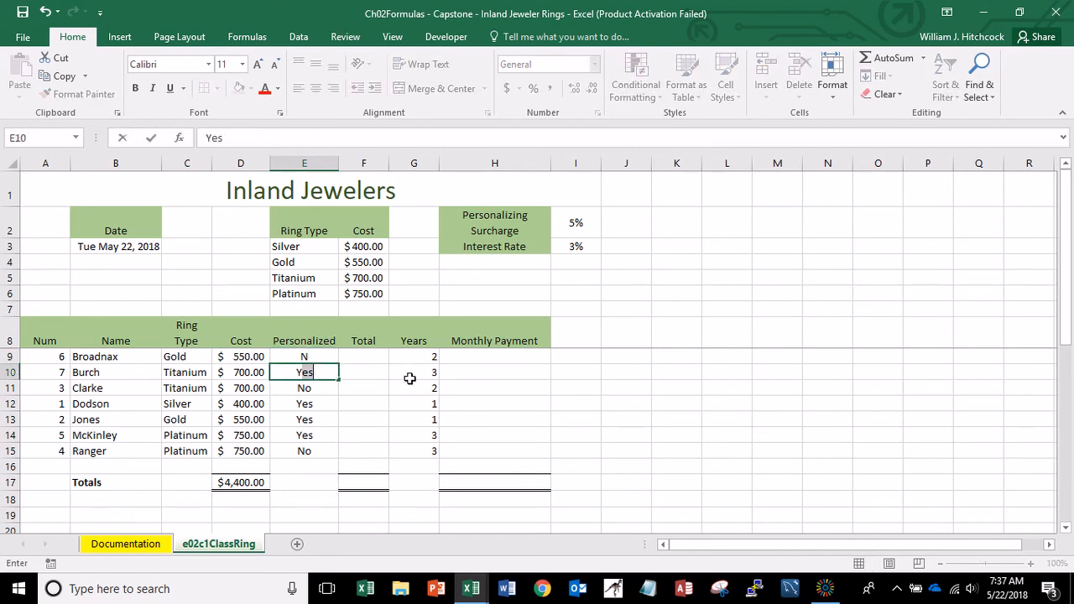
pyautogui.press('BackSpace')
pyautogui.press('BackSpace')
pyautogui.press('Return')
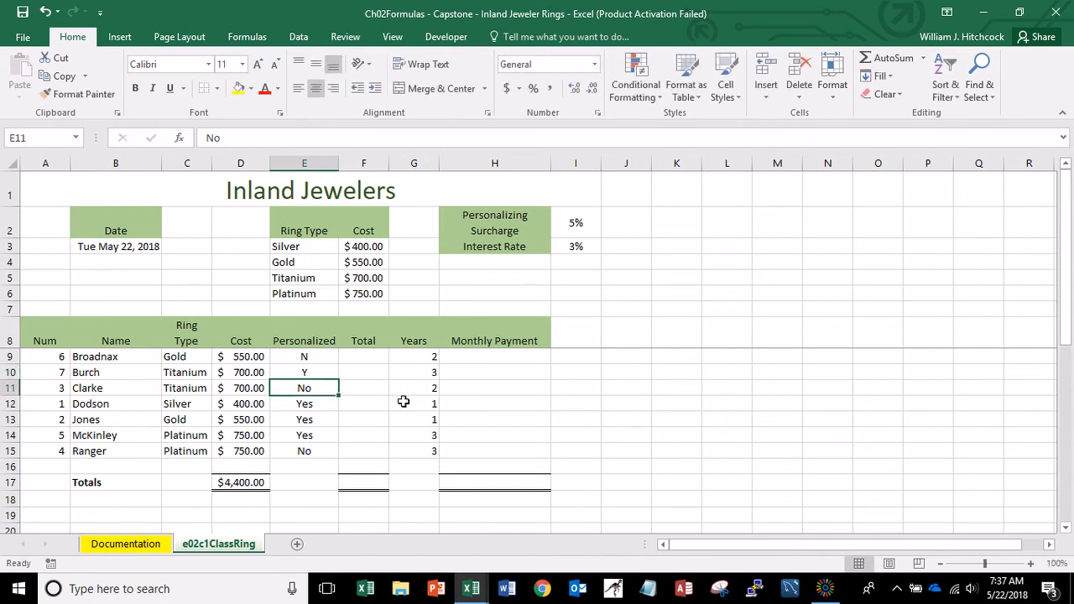
# Replace the Personalized entries in E11:E15 with N, Y, Y, Y and N.
pyautogui.press('Up')
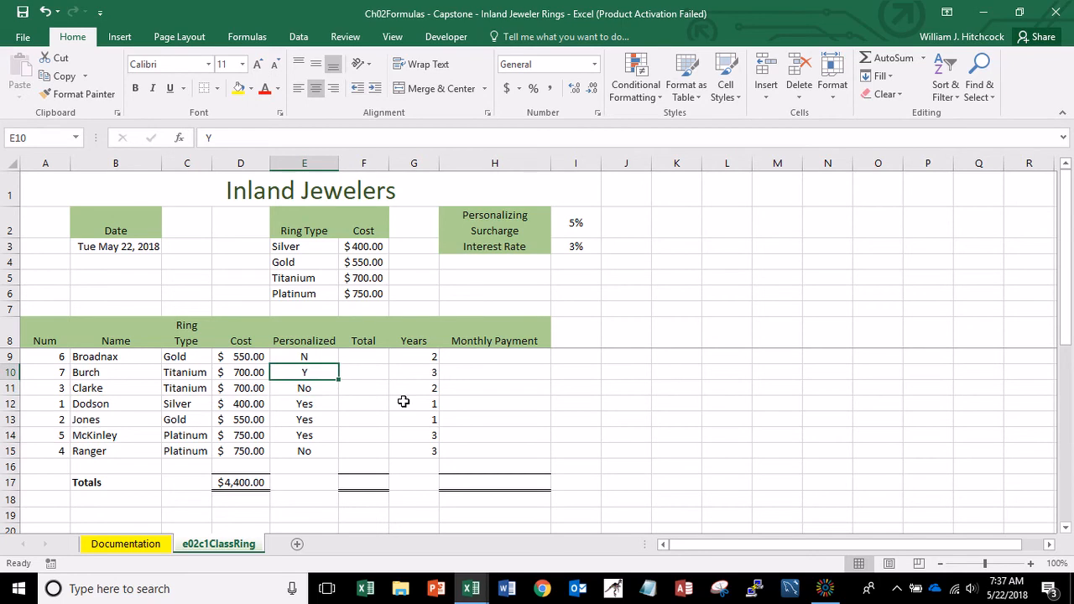
pyautogui.press('Down')
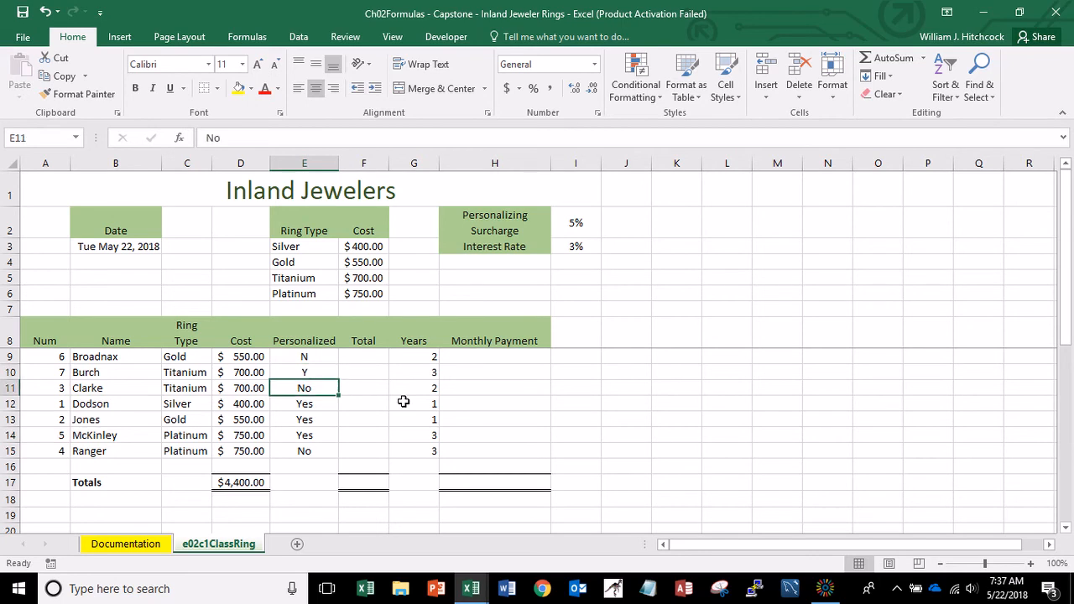
pyautogui.write('N')
pyautogui.press('Return')
pyautogui.write('Y')
pyautogui.press('Return')
pyautogui.write('Y')
pyautogui.press('Return')
pyautogui.write('Y')
pyautogui.press('Return')
pyautogui.write('N')
pyautogui.press('Return')
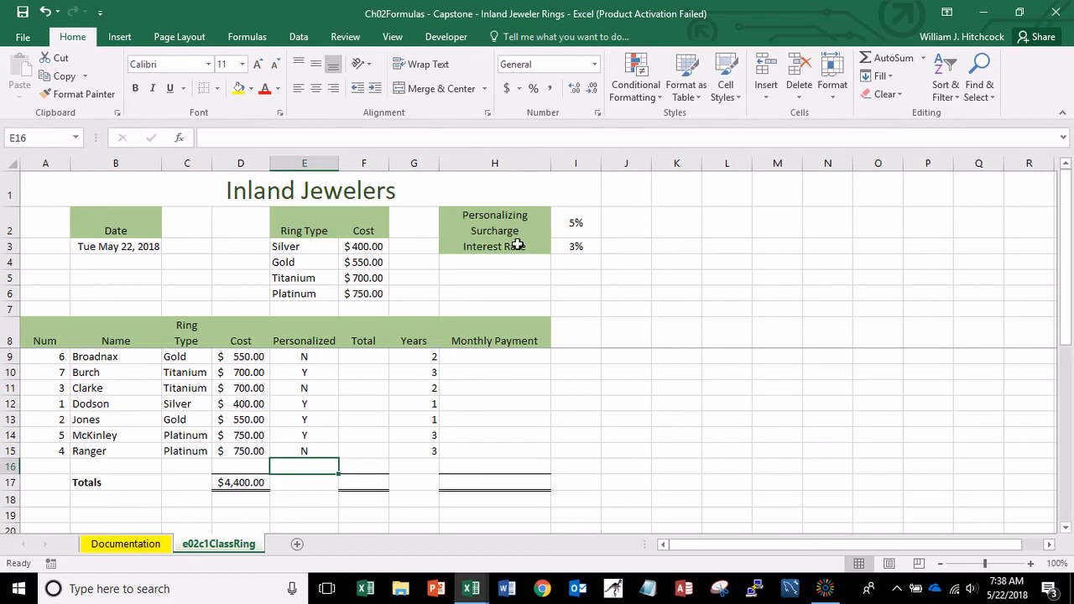
# Rename the Cost headings in D8 and F2 as Ring Cost.
pyautogui.click(365, 358)
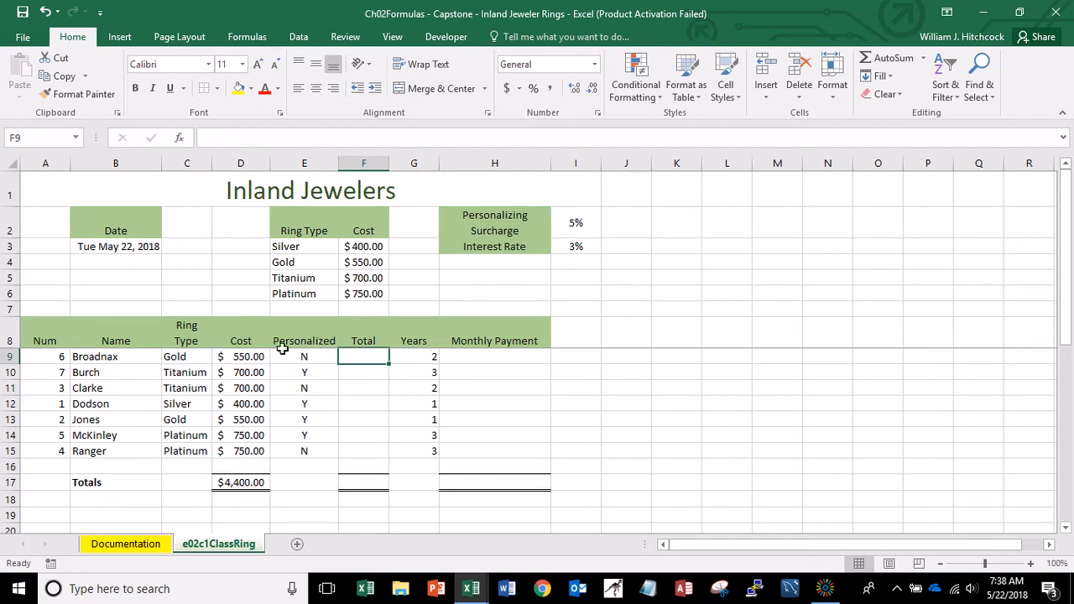
pyautogui.click(248, 334)
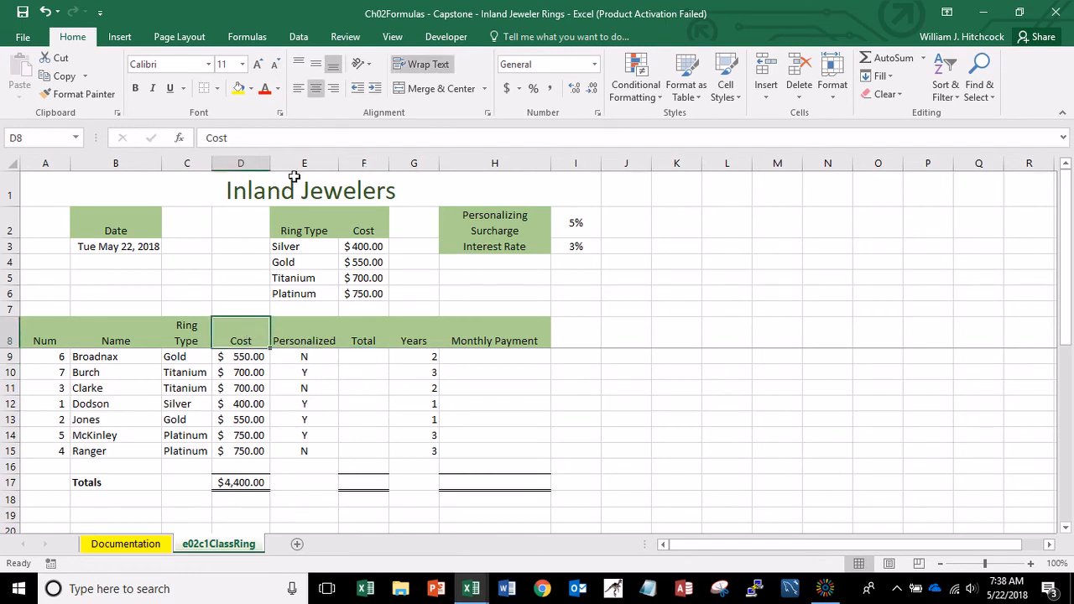
pyautogui.click(207, 137)
pyautogui.write('Ring')
pyautogui.press('Return')
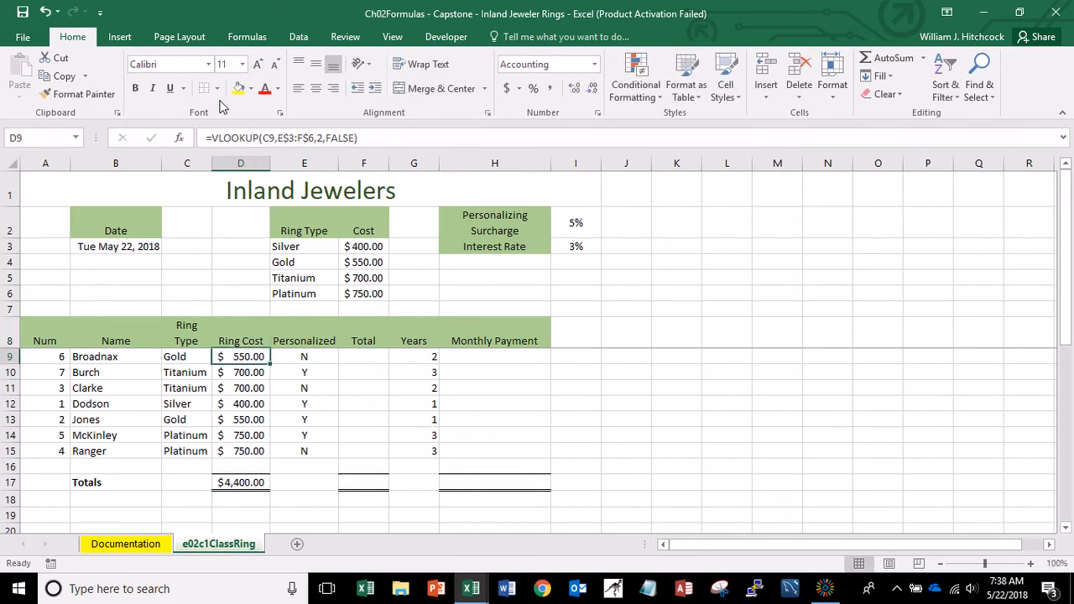
pyautogui.click(363, 225)
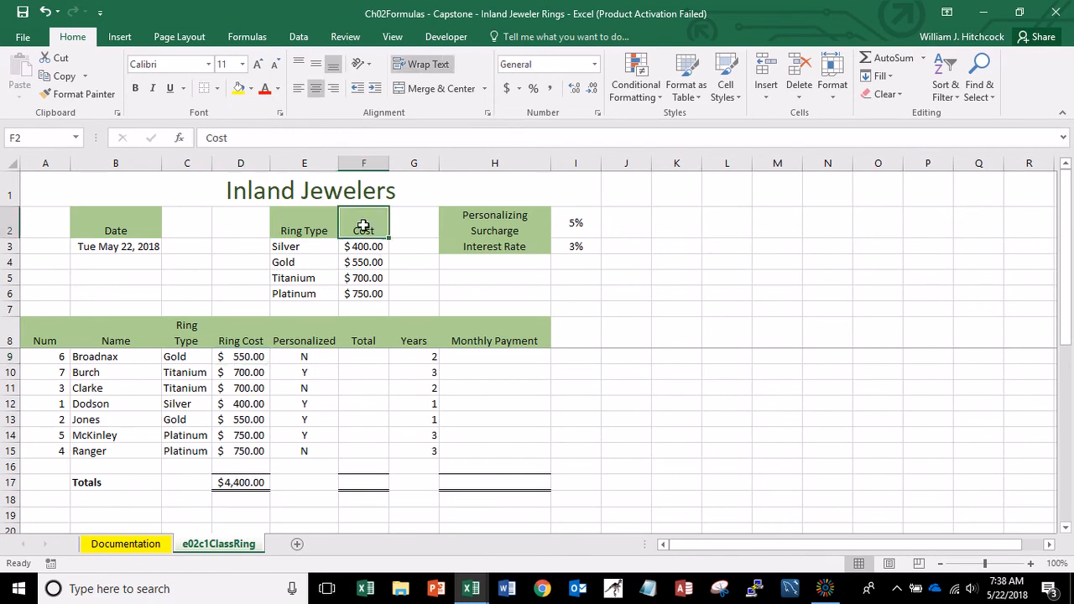
pyautogui.click(207, 137)
pyautogui.write('Ring')
pyautogui.press('Return')
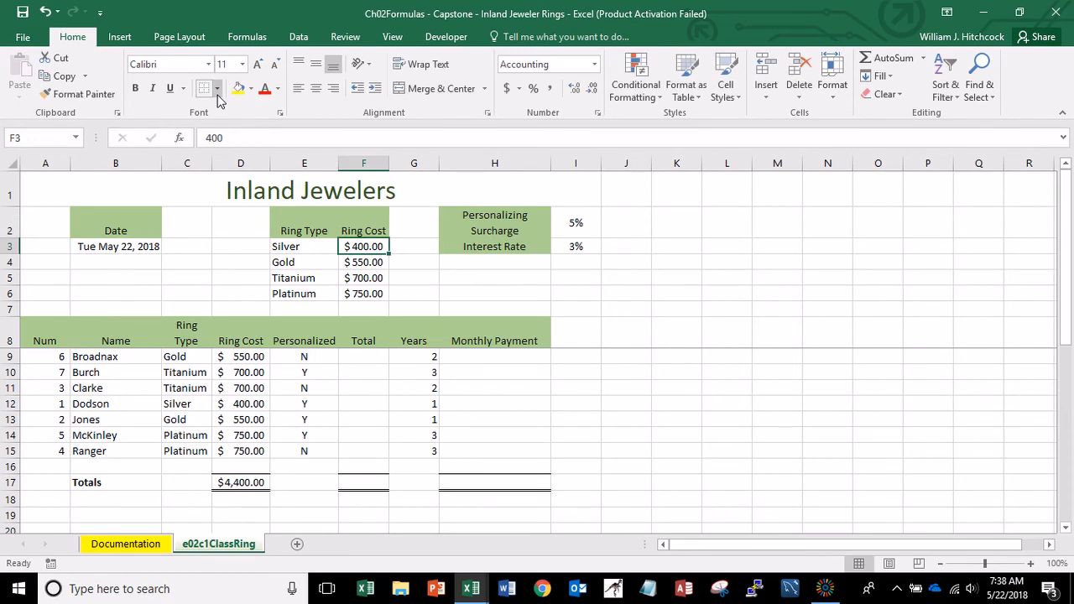
# Copy the Total, Years and Monthly Payment block F8:H17 one column over, starting at G8.
pyautogui.click(363, 333)
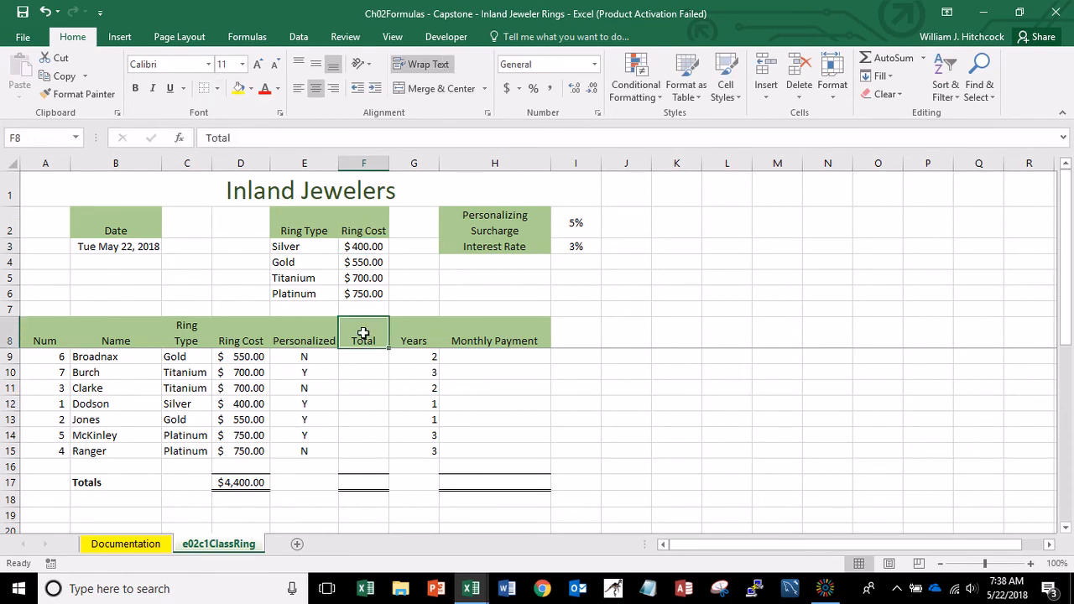
pyautogui.moveTo(364, 334)
pyautogui.mouseDown()
pyautogui.moveTo(364, 483)
pyautogui.moveTo(576, 482)
pyautogui.moveTo(495, 482)
pyautogui.mouseUp()
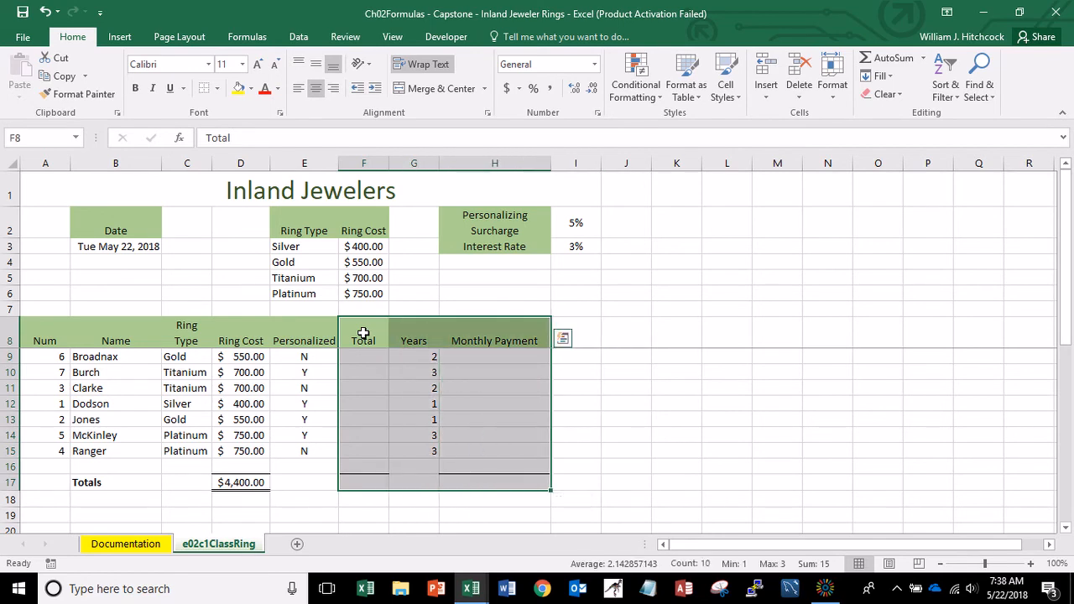
pyautogui.hotkey('ctrl', 'c')
pyautogui.press('Right')
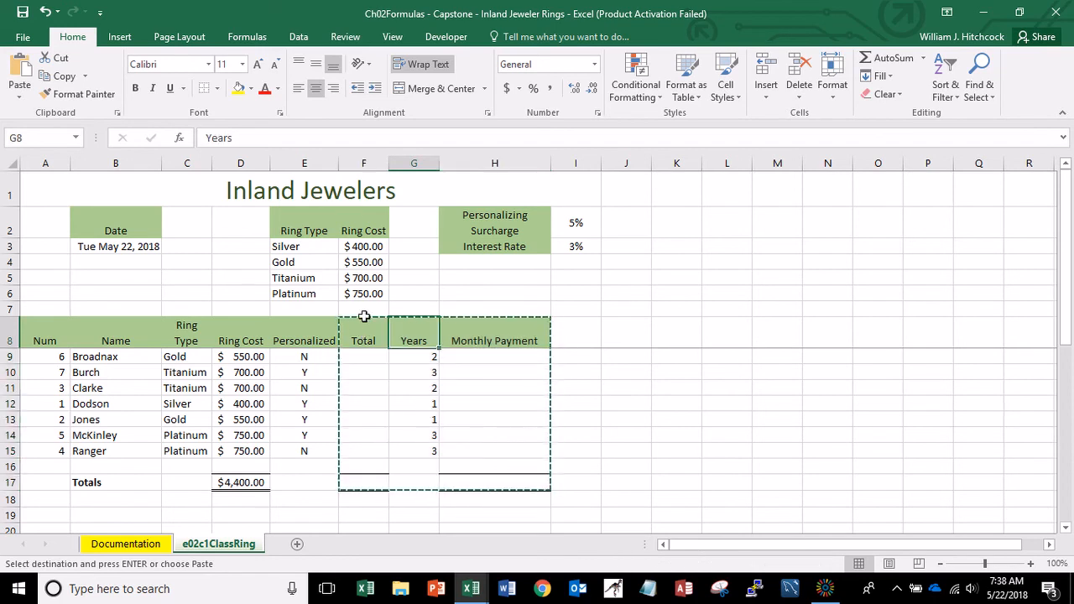
pyautogui.hotkey('ctrl', 'v')
# Copy the Ring Cost column D8:D18 into column F, starting at F8.
pyautogui.press('Left')
pyautogui.press('Left')
pyautogui.press('Left')
pyautogui.hotkey('shift', 'Down')
pyautogui.hotkey('shift', 'Down')
pyautogui.hotkey('shift', 'Down')
pyautogui.hotkey('shift', 'Down')
pyautogui.hotkey('shift', 'Down')
pyautogui.hotkey('shift', 'Down')
pyautogui.hotkey('shift', 'Down')
pyautogui.hotkey('shift', 'Down')
pyautogui.hotkey('shift', 'Down')
pyautogui.hotkey('shift', 'Down')
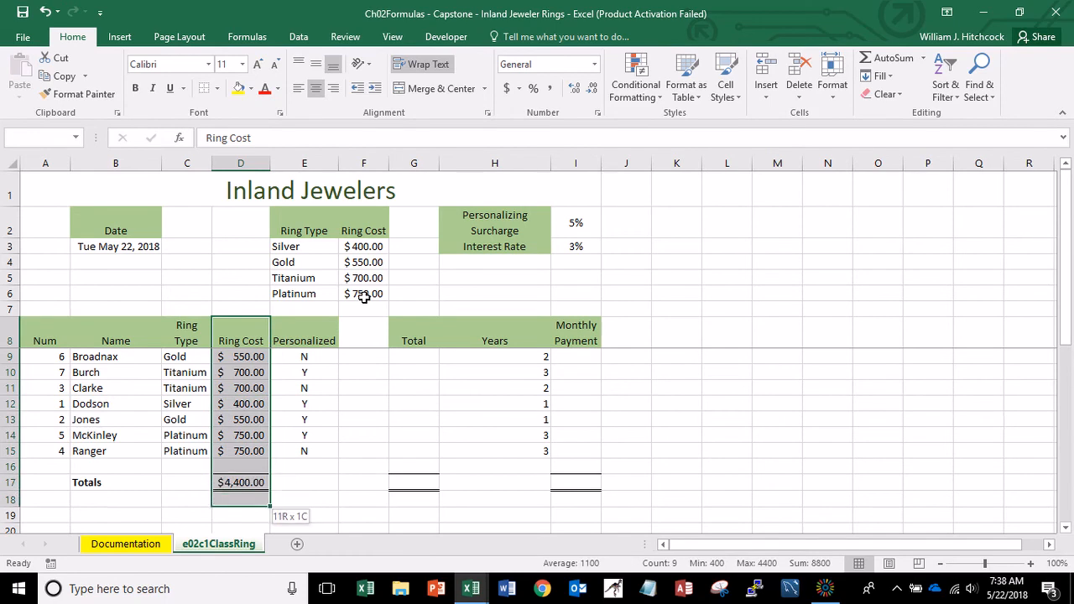
pyautogui.hotkey('ctrl', 'c')
pyautogui.press('Right')
pyautogui.press('Right')
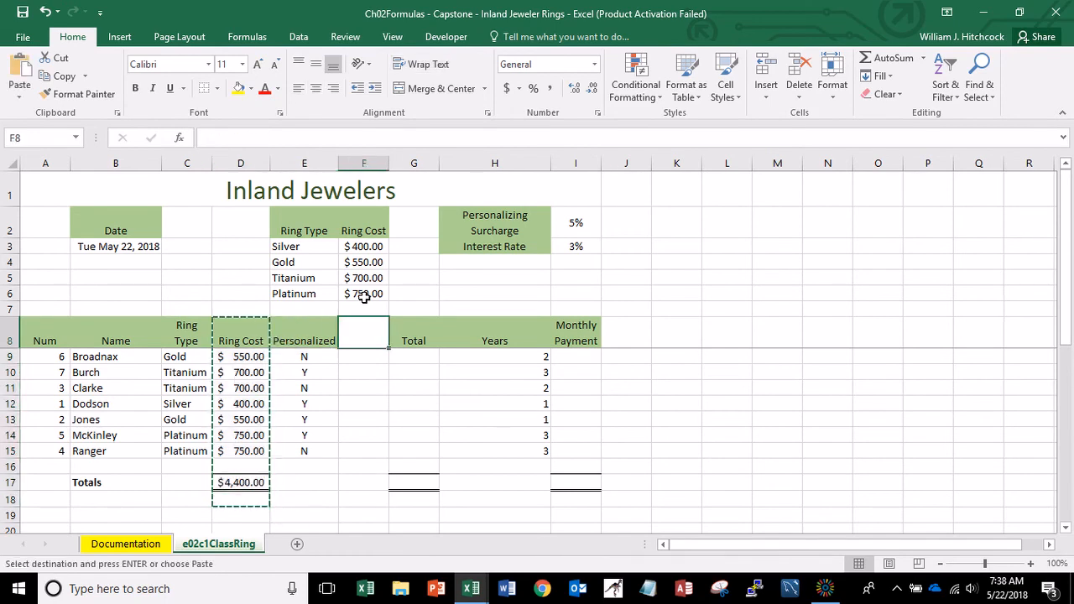
pyautogui.press('Return')
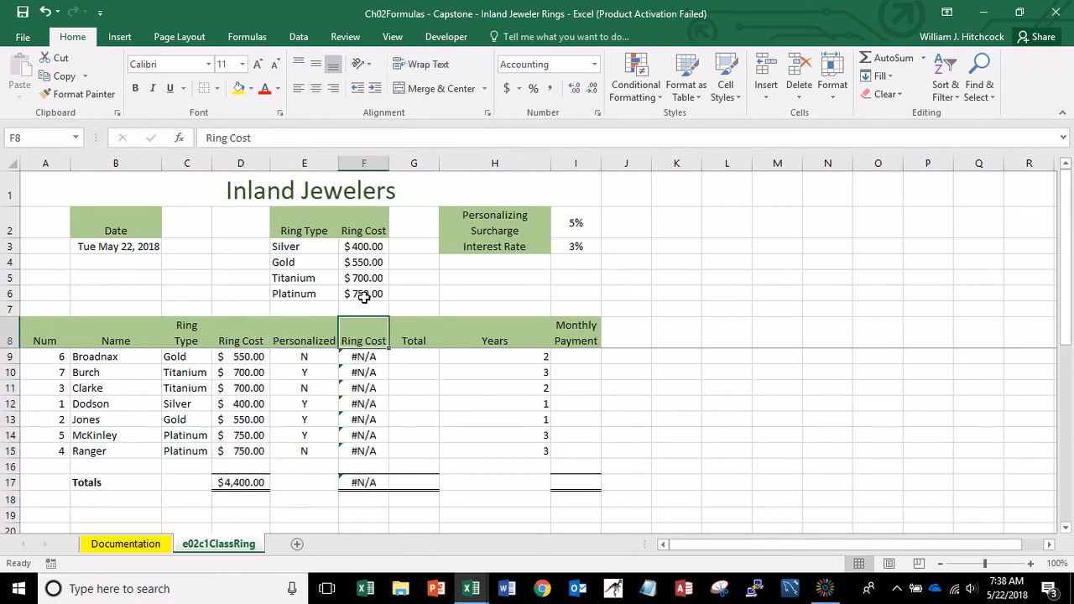
# Change the heading in F8 to Personalization Cost and fit column F's width to its contents.
pyautogui.write('Perso')
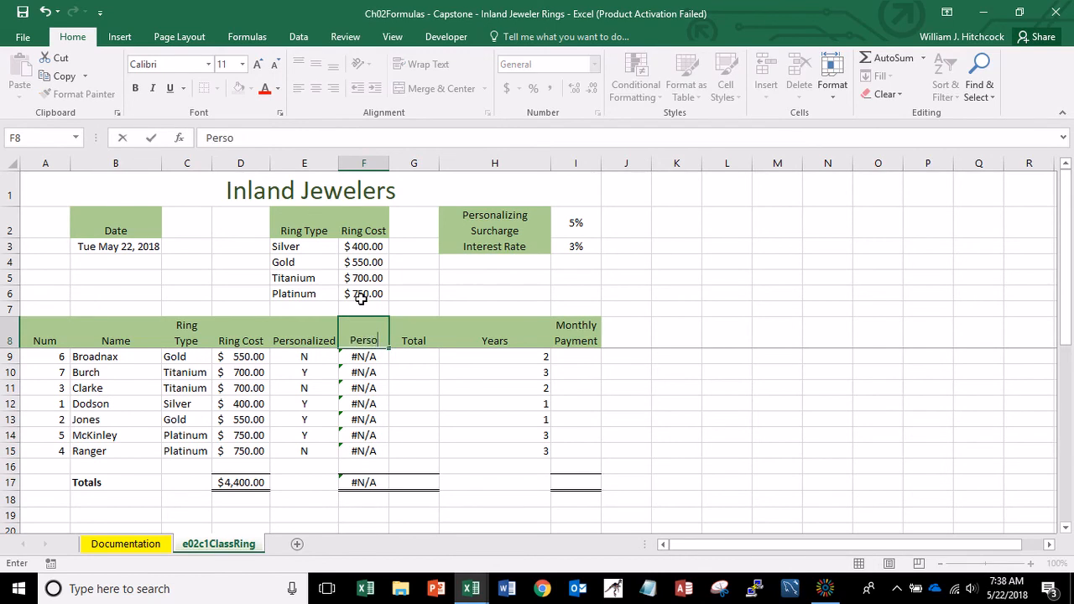
pyautogui.write('nalization')
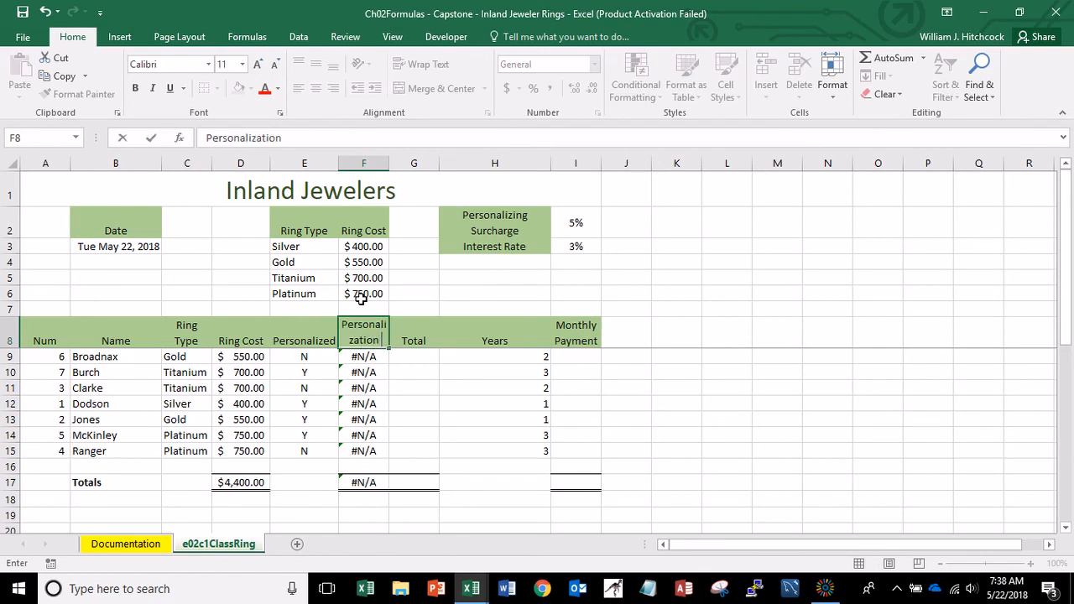
pyautogui.write(' Cost')
pyautogui.press('Return')
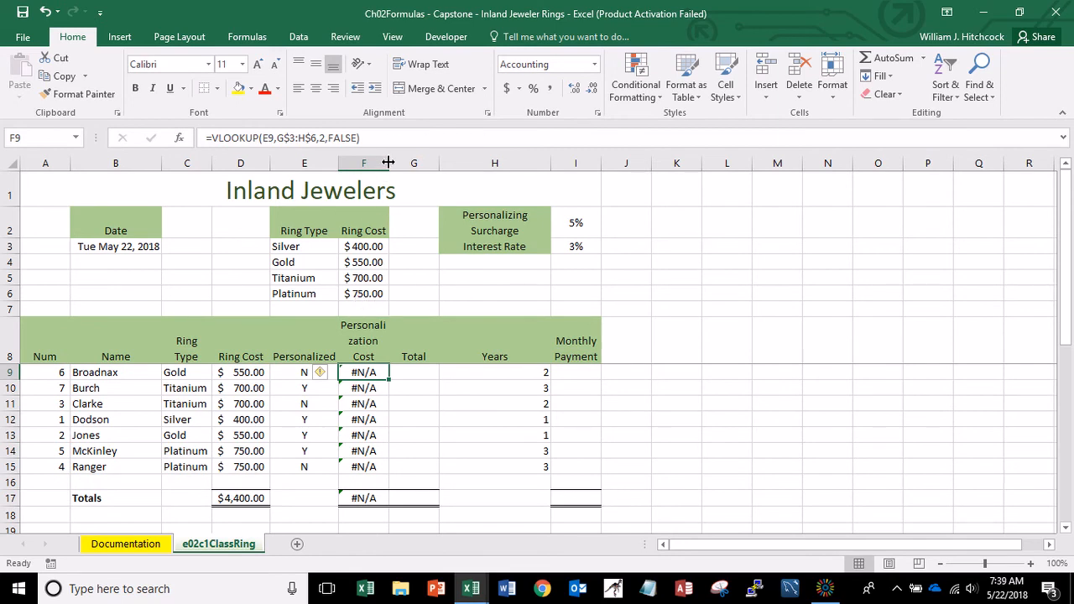
pyautogui.moveTo(389, 162); pyautogui.dragTo(425, 164)
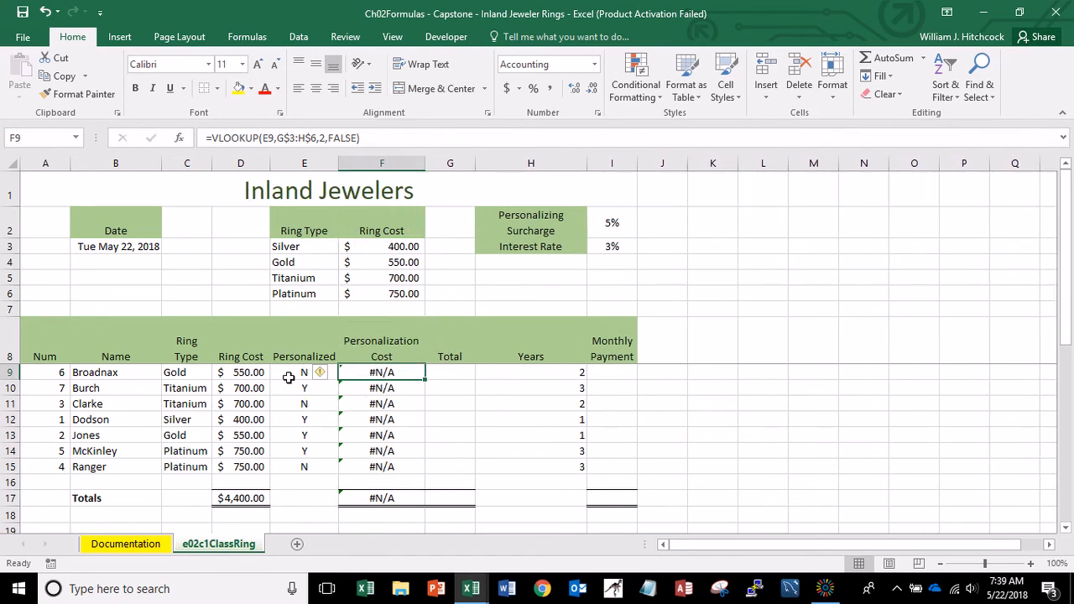
pyautogui.moveTo(426, 162); pyautogui.dragTo(434, 168)
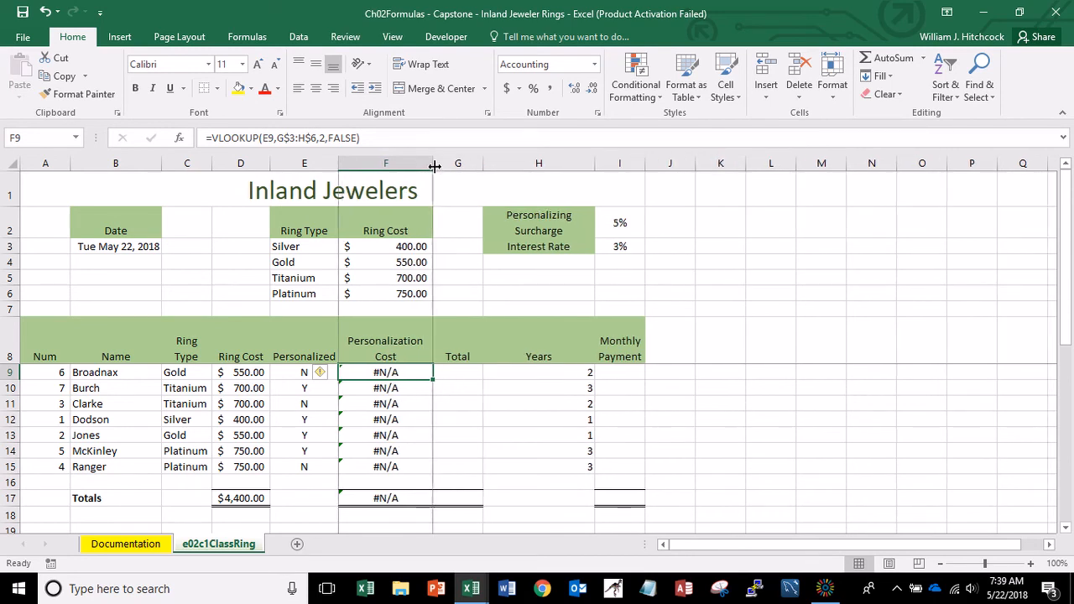
pyautogui.doubleClick(434, 168)
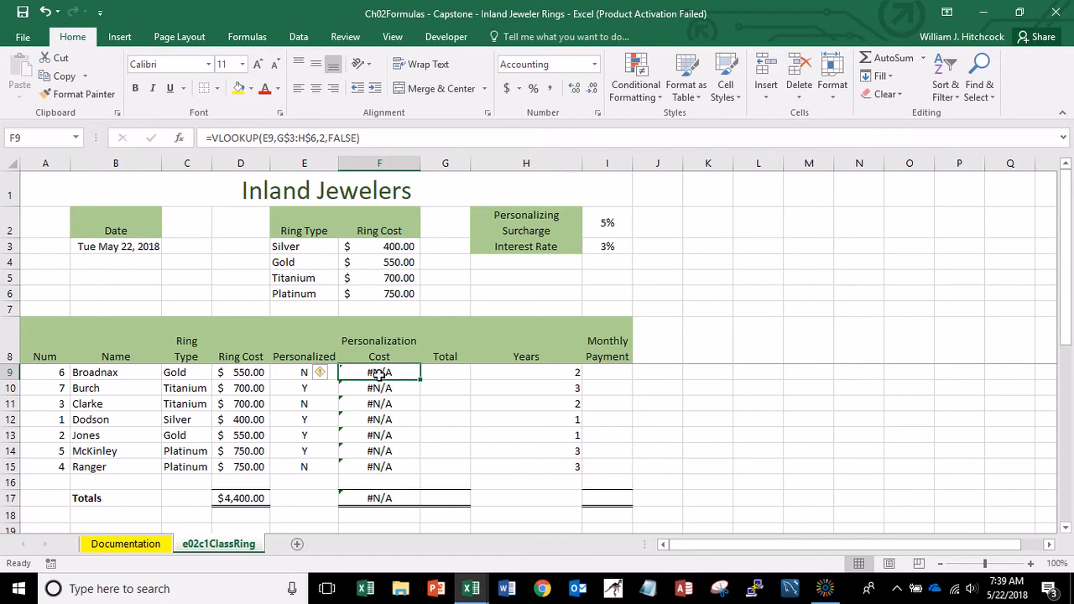
# Enter =IF(E9="Y",D9*I$2,0) in F9 to calculate the personalization cost.
pyautogui.write('=')
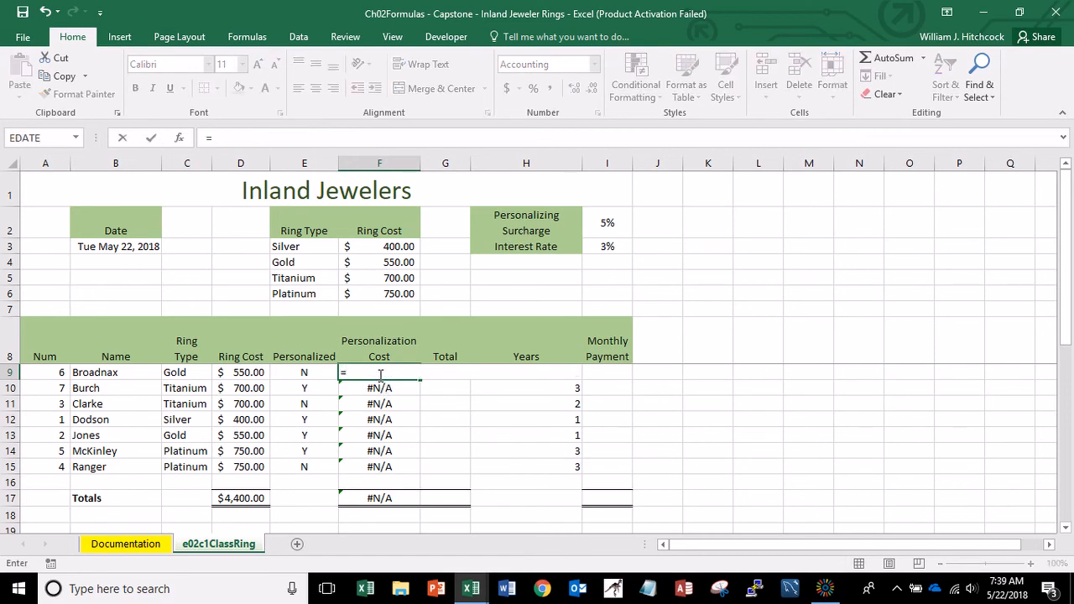
pyautogui.write('if')
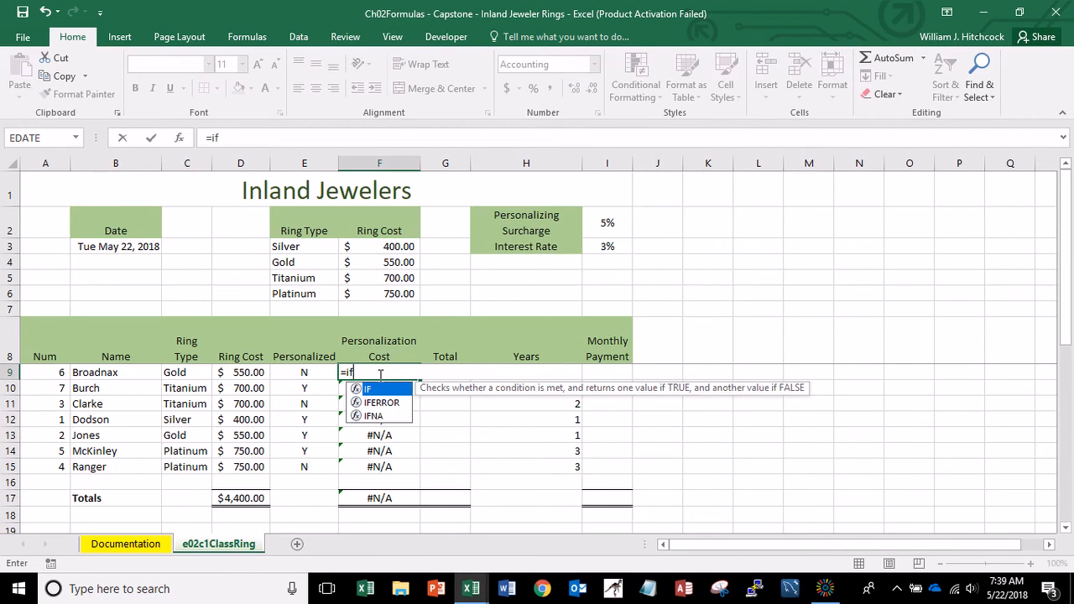
pyautogui.write('(')
pyautogui.press('Left')
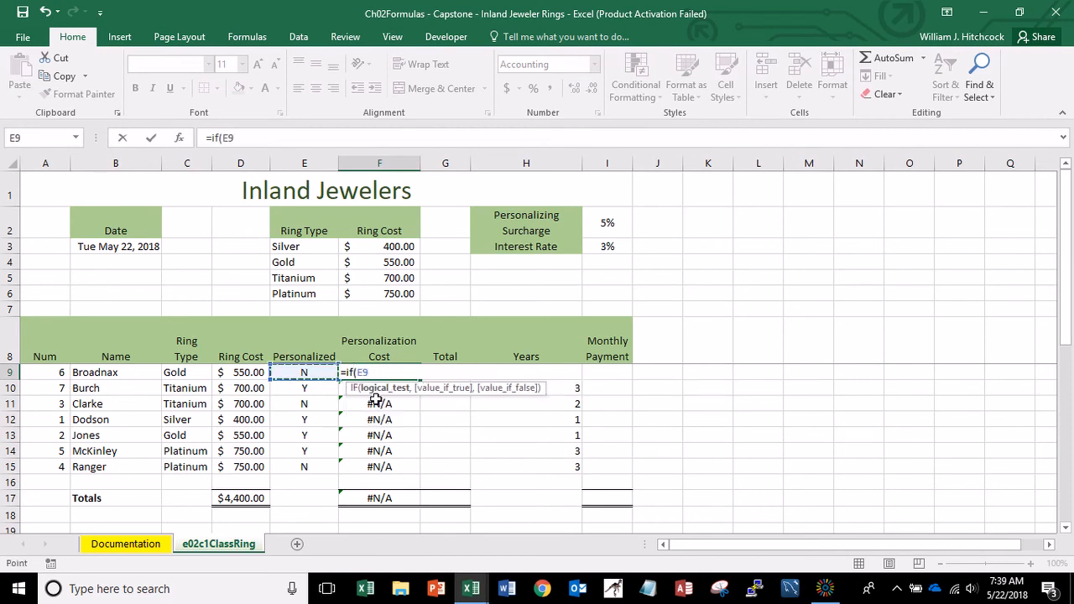
pyautogui.write('="Y')
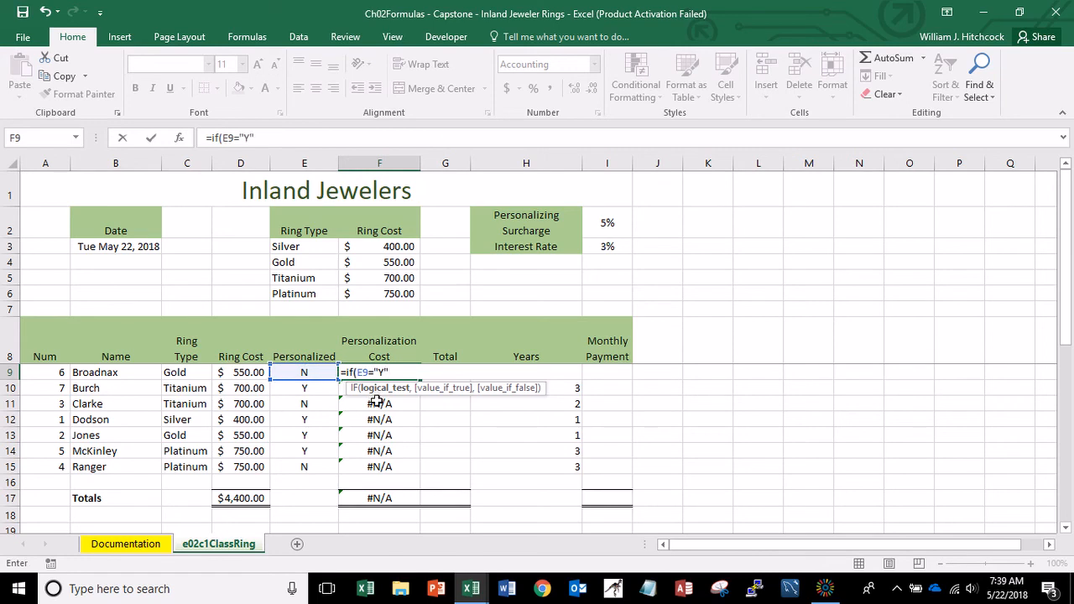
pyautogui.write('",')
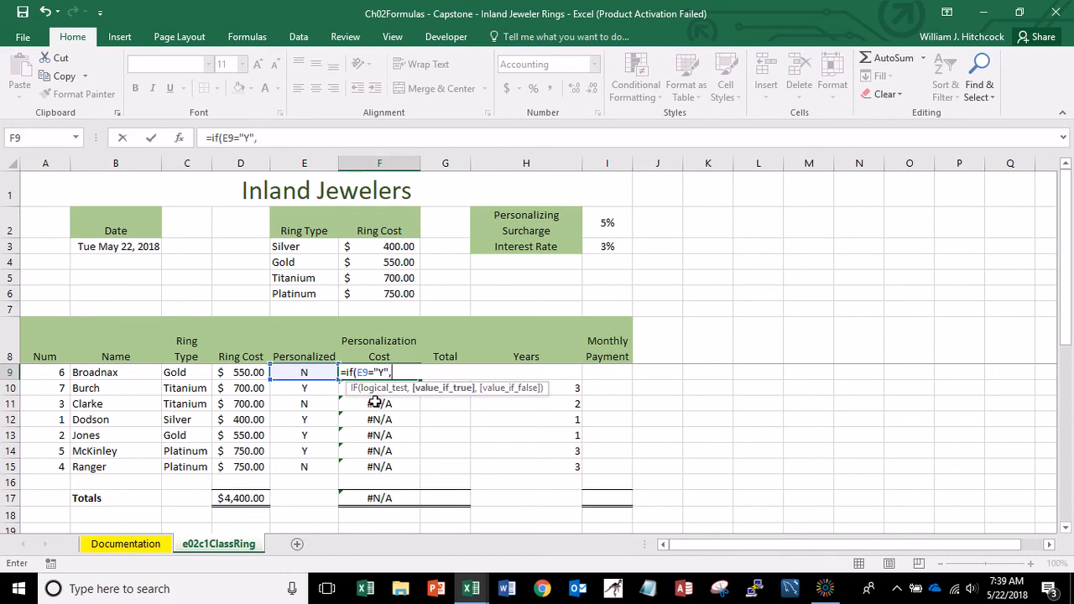
pyautogui.click(241, 376)
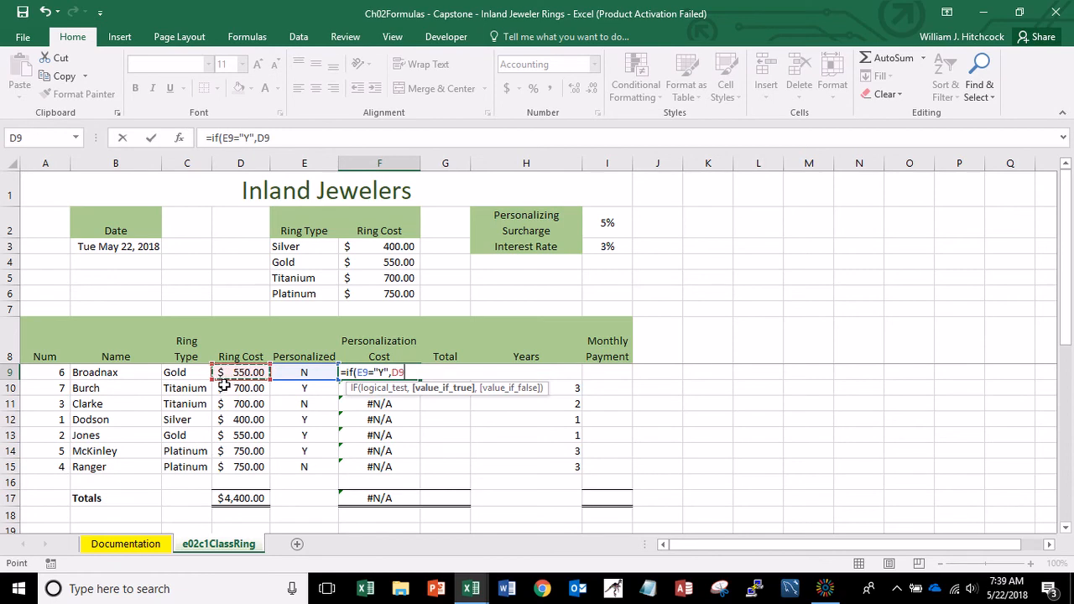
pyautogui.write('*')
pyautogui.click(605, 229)
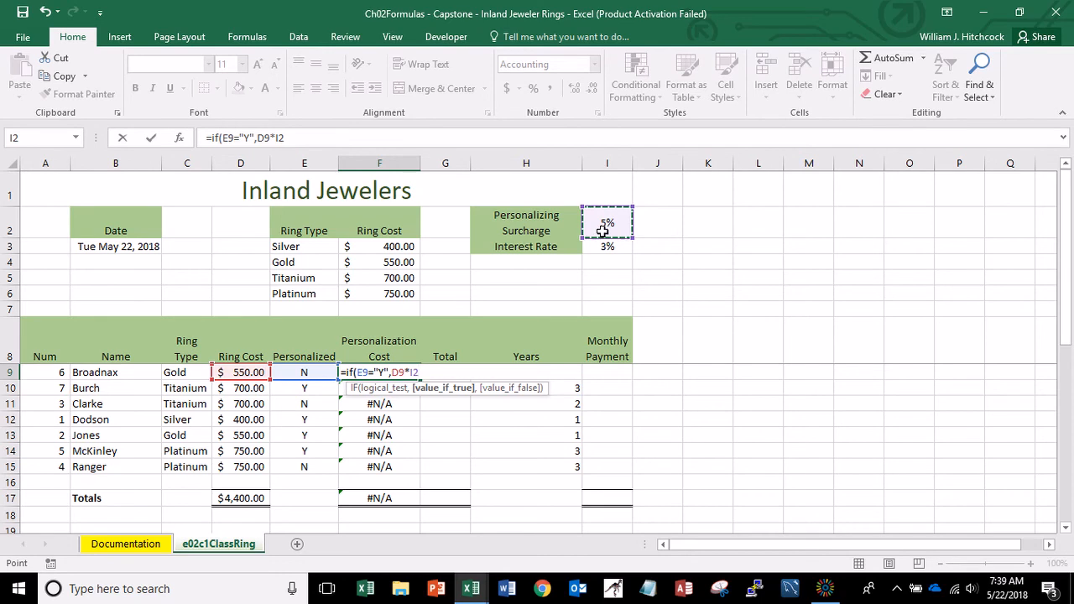
pyautogui.press('F4')
pyautogui.press('F4')
pyautogui.write(',')
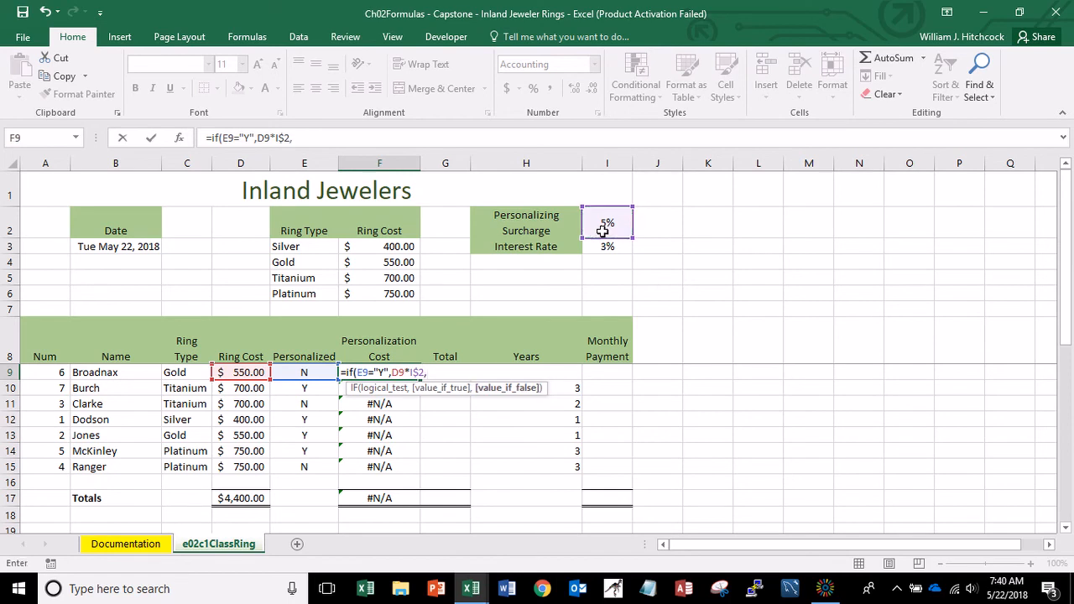
pyautogui.write('0)')
pyautogui.press('Return')
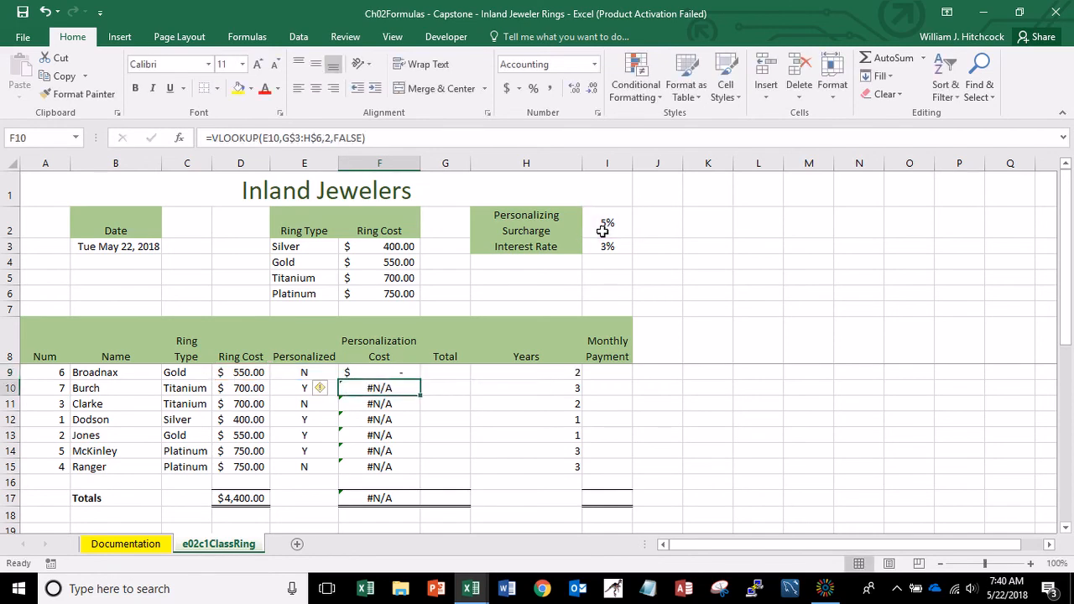
# Copy the personalization cost formula from F9 to F10:F15.
pyautogui.scroll(-1, 603, 231)
pyautogui.press('Up')
pyautogui.press('Up')
pyautogui.press('Down')
pyautogui.hotkey('ctrl', 'c')
pyautogui.press('Down')
pyautogui.hotkey('shift', 'Down')
pyautogui.hotkey('shift', 'Down')
pyautogui.hotkey('shift', 'Down')
pyautogui.hotkey('shift', 'Down')
pyautogui.hotkey('shift', 'Down')
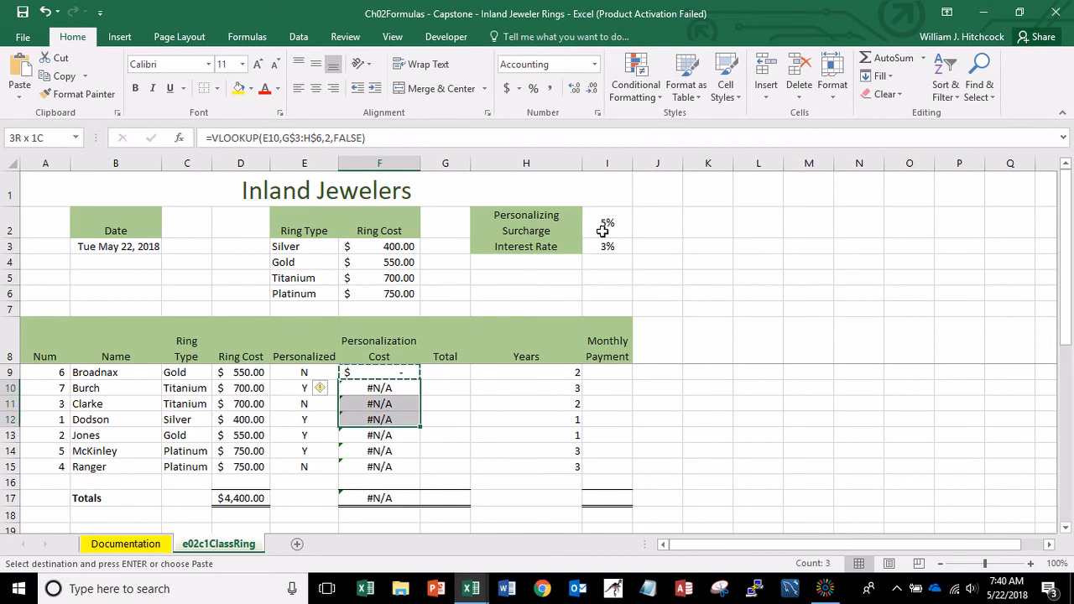
pyautogui.press('Return')
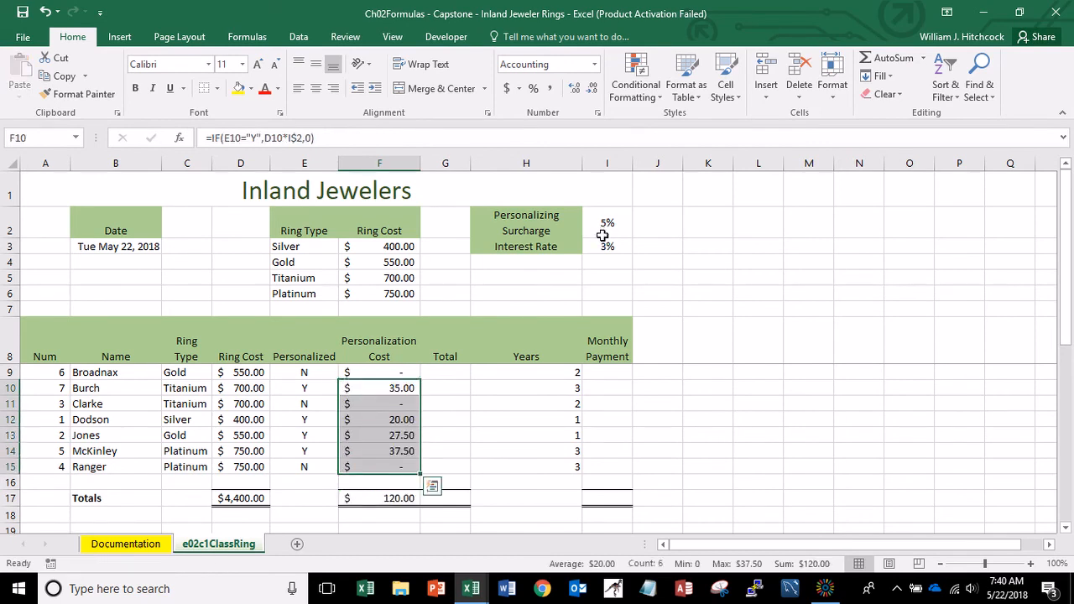
# Review the copied personalization cost formulas in F9 through F15, row by row.
pyautogui.press('Up')
pyautogui.press('Up')
pyautogui.press('Down')
pyautogui.press('Down')
pyautogui.press('Down')
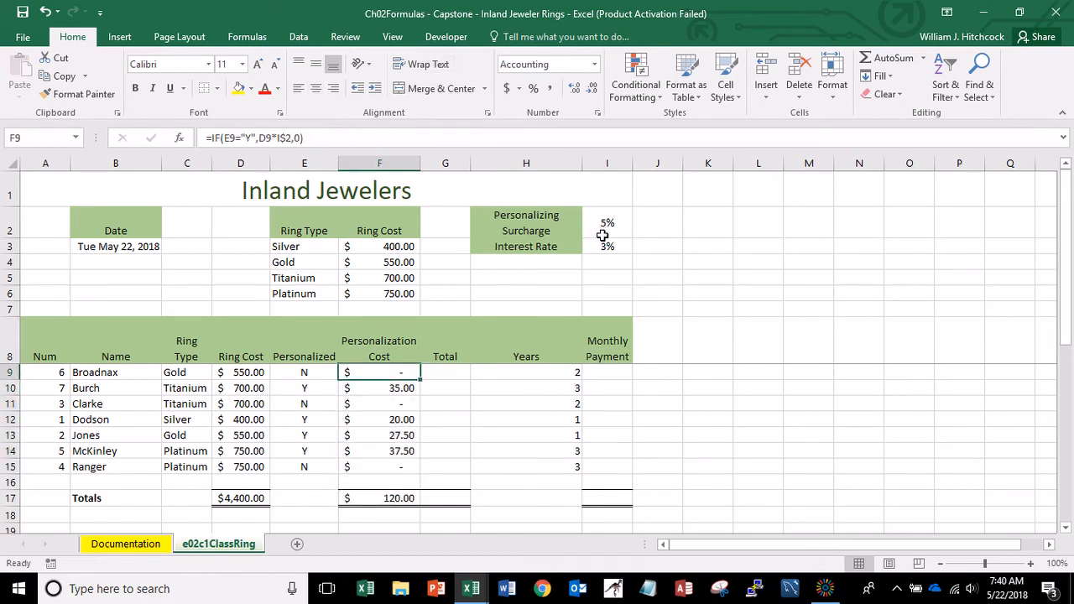
pyautogui.press('Down')
pyautogui.press('Down')
pyautogui.press('Down')
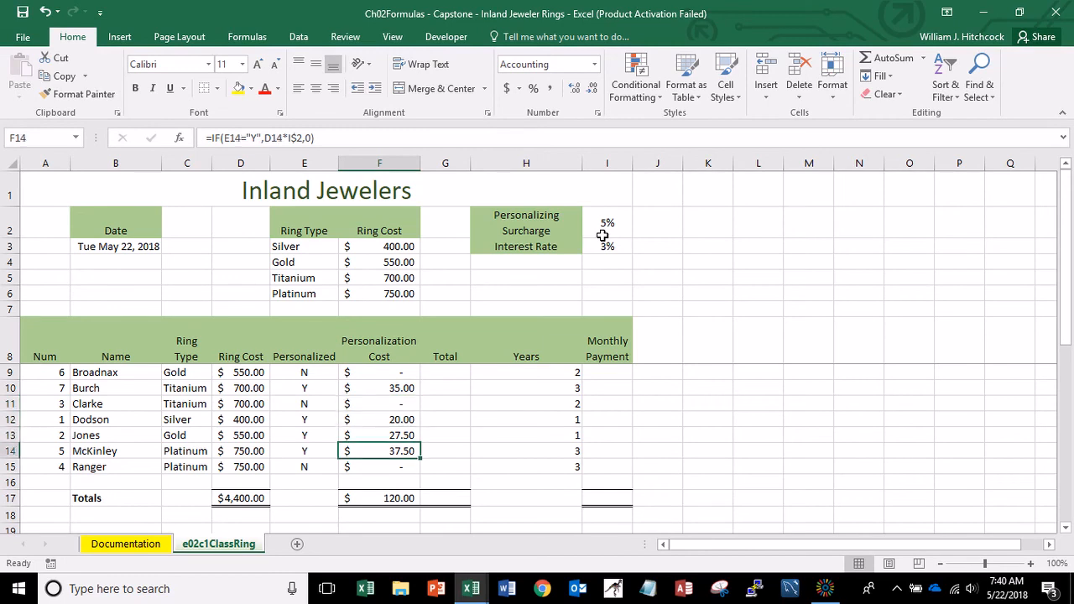
pyautogui.press('Down')
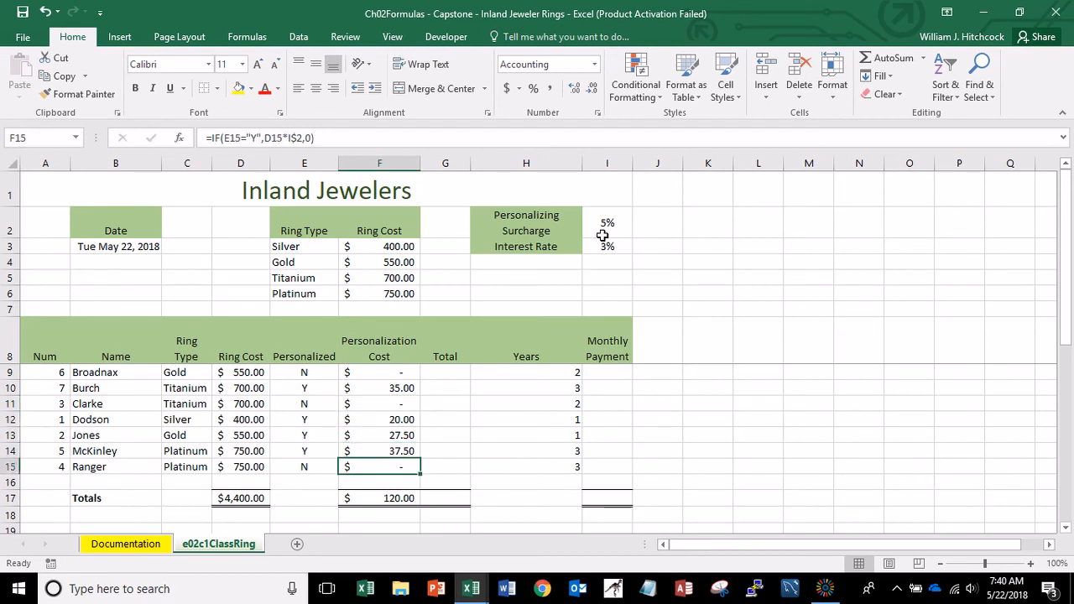
# Change the heading in G8 to Total Cost.
pyautogui.press('Right')
pyautogui.press('Up')
pyautogui.press('Up')
pyautogui.press('Up')
pyautogui.press('Up')
pyautogui.press('Up')
pyautogui.press('Up')
pyautogui.press('Up')
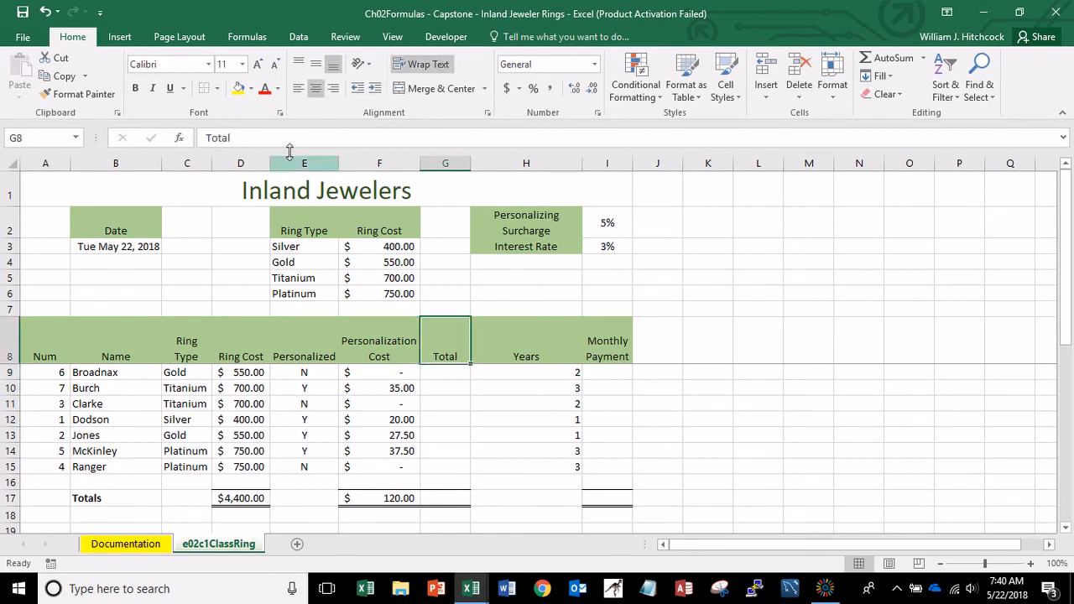
pyautogui.click(265, 137)
pyautogui.write('Cost')
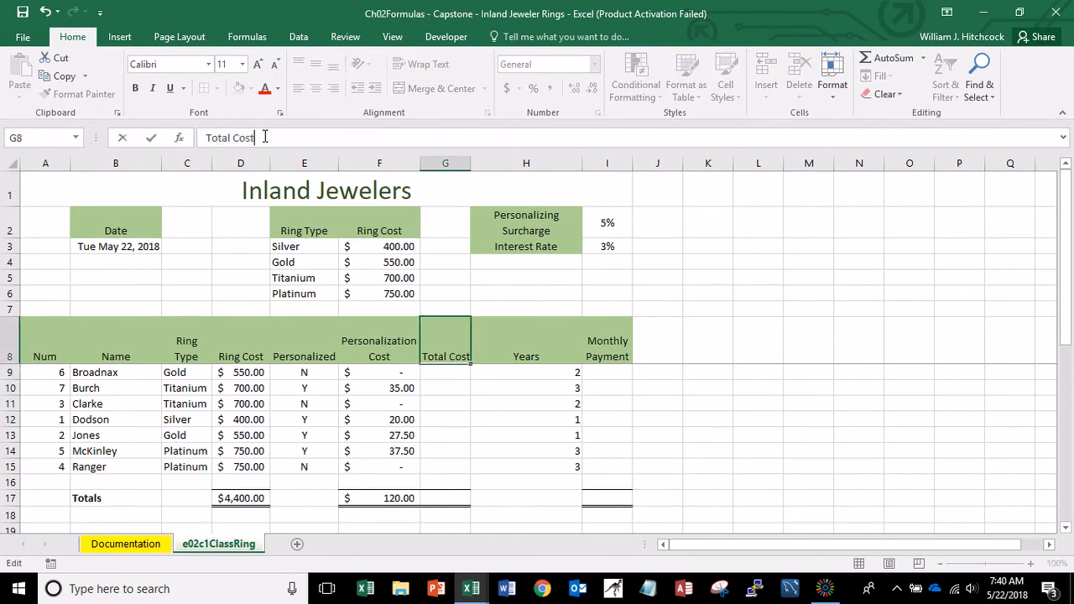
# Enter =D9+F9 in G9 to calculate the total cost and fill the formula down to G15.
pyautogui.write('=')
pyautogui.press('Left')
pyautogui.press('Left')
pyautogui.press('Left')
pyautogui.write('+')
pyautogui.press('Left')
pyautogui.press('Return')
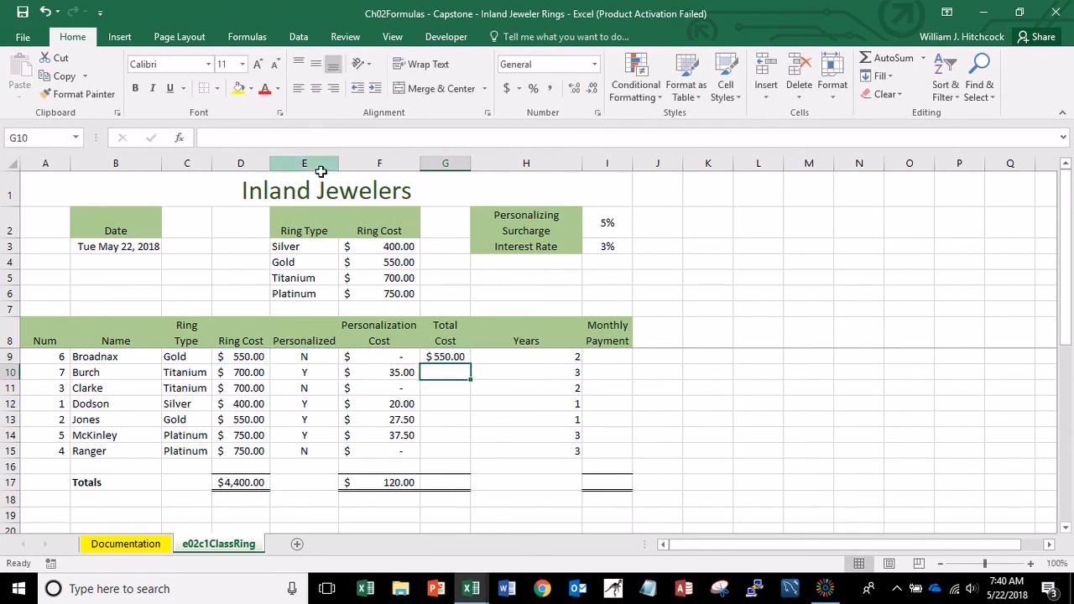
pyautogui.click(450, 357)
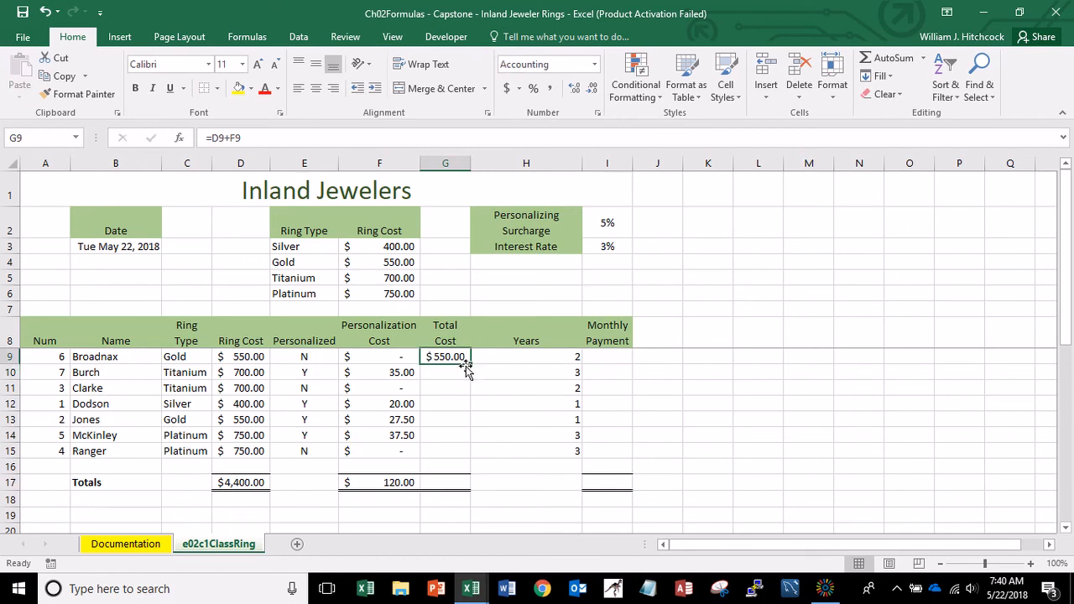
pyautogui.doubleClick(470, 364)
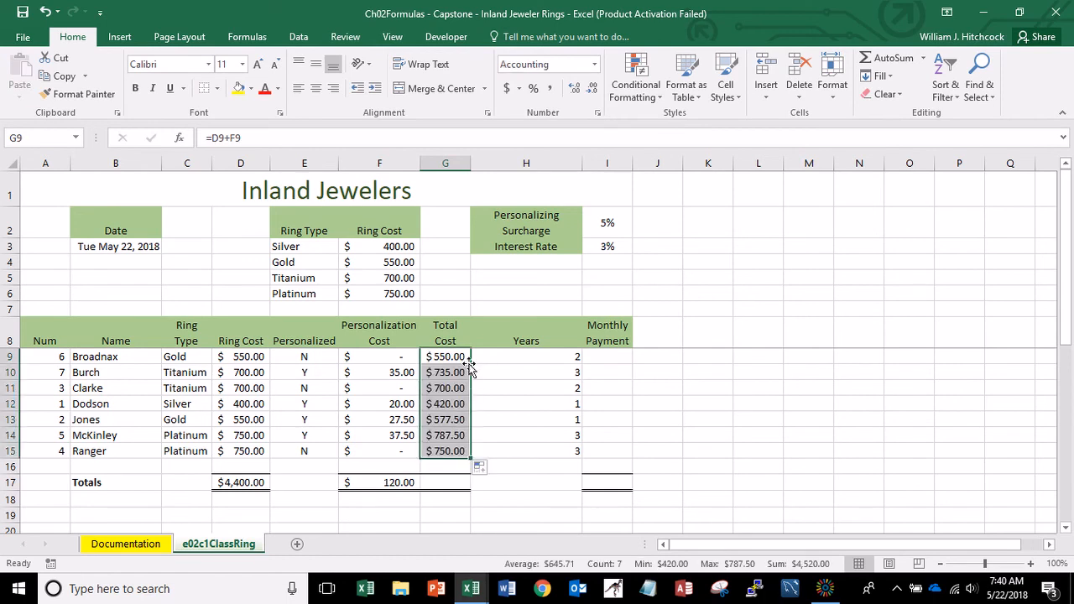
# Copy the totals formula from F17 to G17 and fit column G's width to its contents.
pyautogui.click(403, 483)
pyautogui.hotkey('ctrl', 'c')
pyautogui.press('Right')
pyautogui.press('Return')
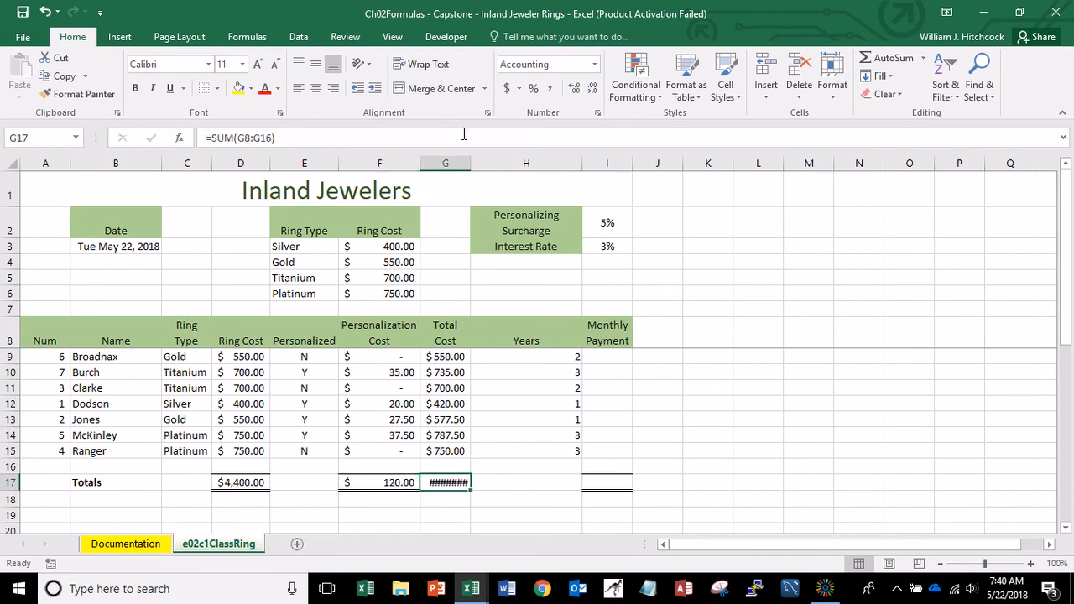
pyautogui.moveTo(471, 164); pyautogui.dragTo(472, 164)
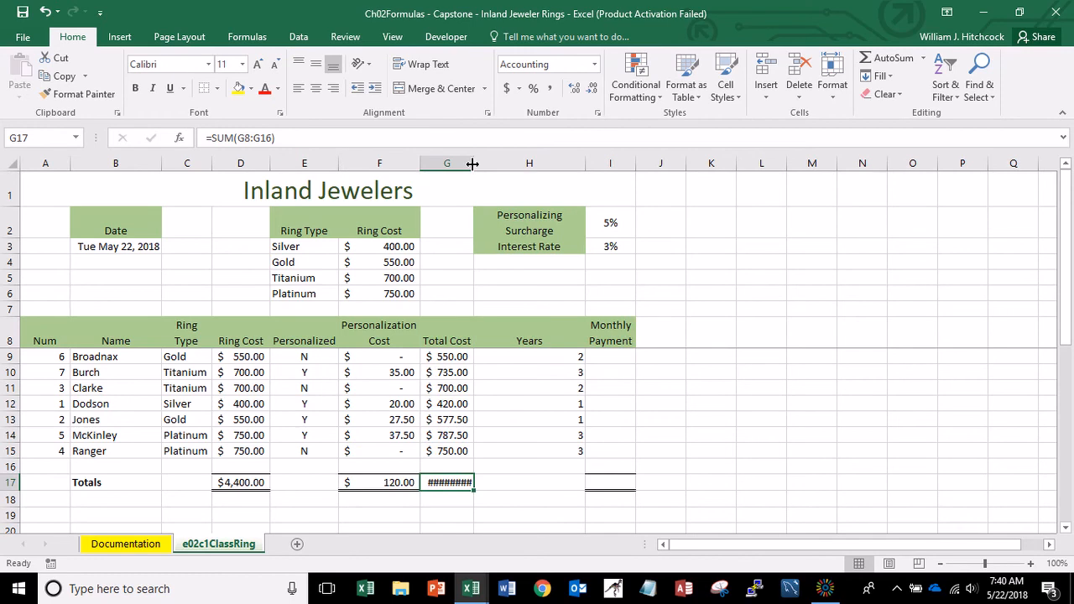
pyautogui.doubleClick(473, 163)
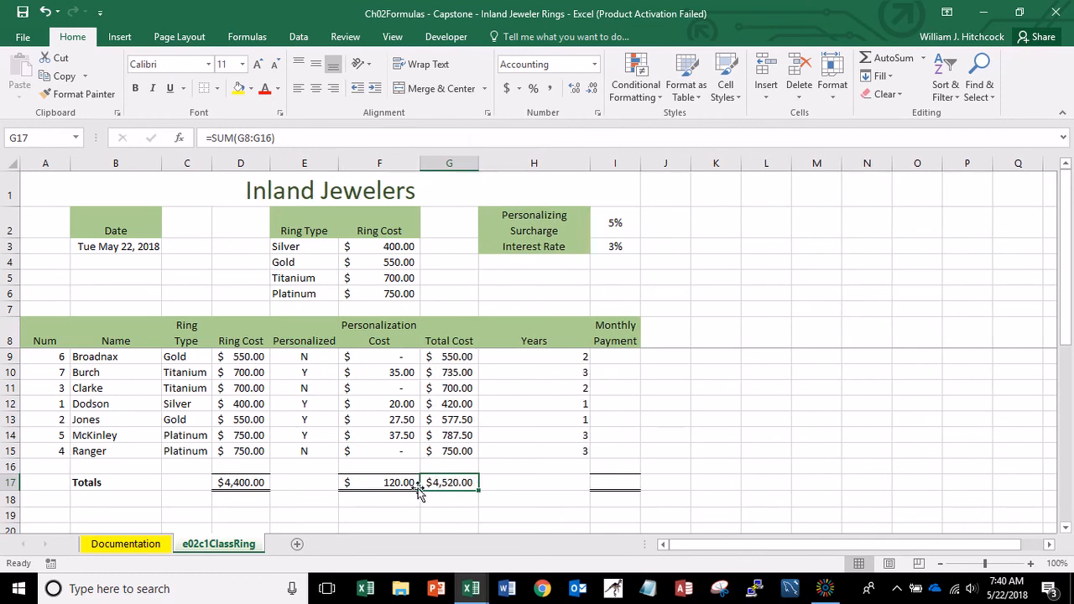
pyautogui.click(236, 487)
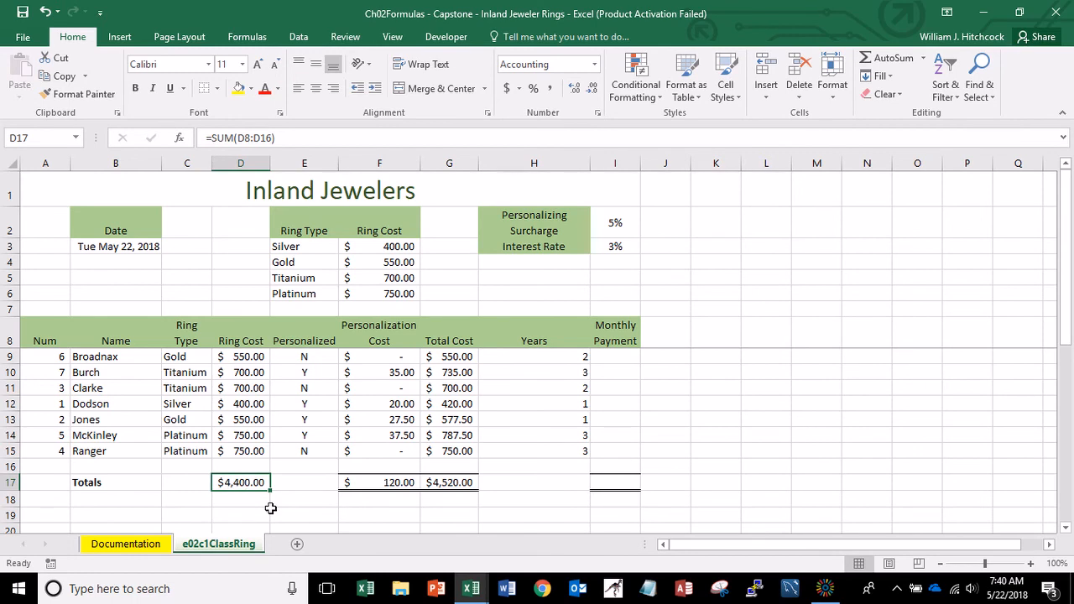
pyautogui.press('Right')
pyautogui.press('Right')
pyautogui.press('Right')
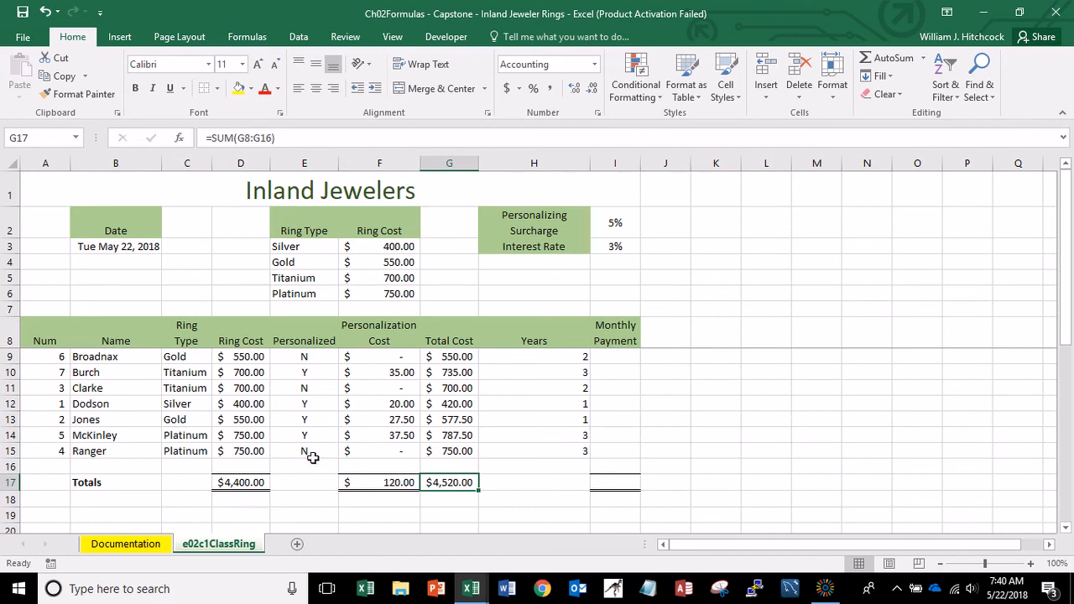
# Create a named range for I2 from the Personalizing Surcharge label in H2, using the left column, and check the resulting cell name.
pyautogui.click(539, 227)
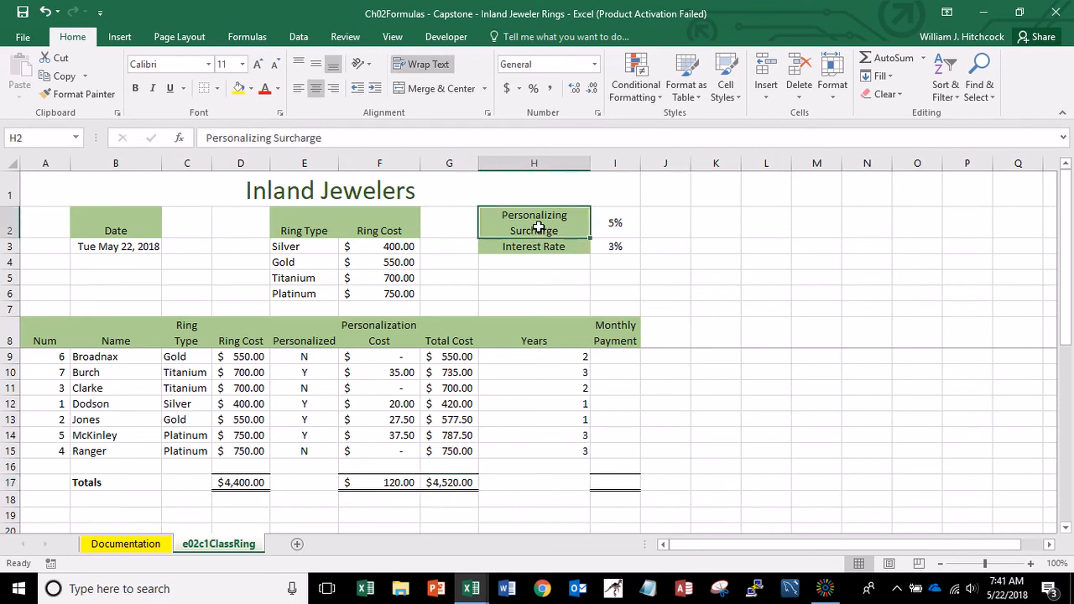
pyautogui.click(389, 359)
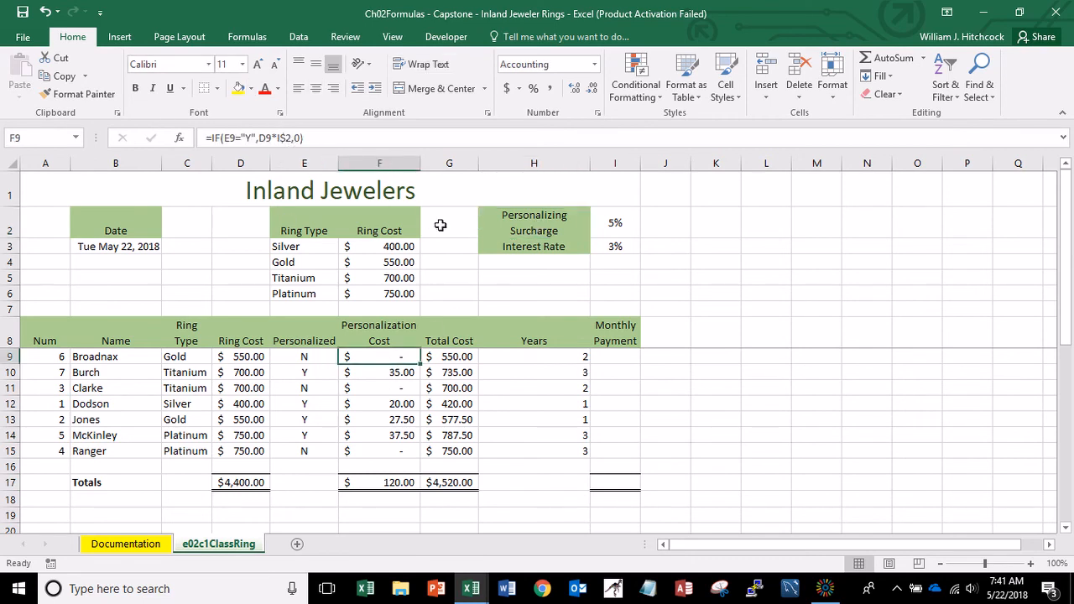
pyautogui.moveTo(512, 223); pyautogui.dragTo(607, 219)
pyautogui.click(610, 219)
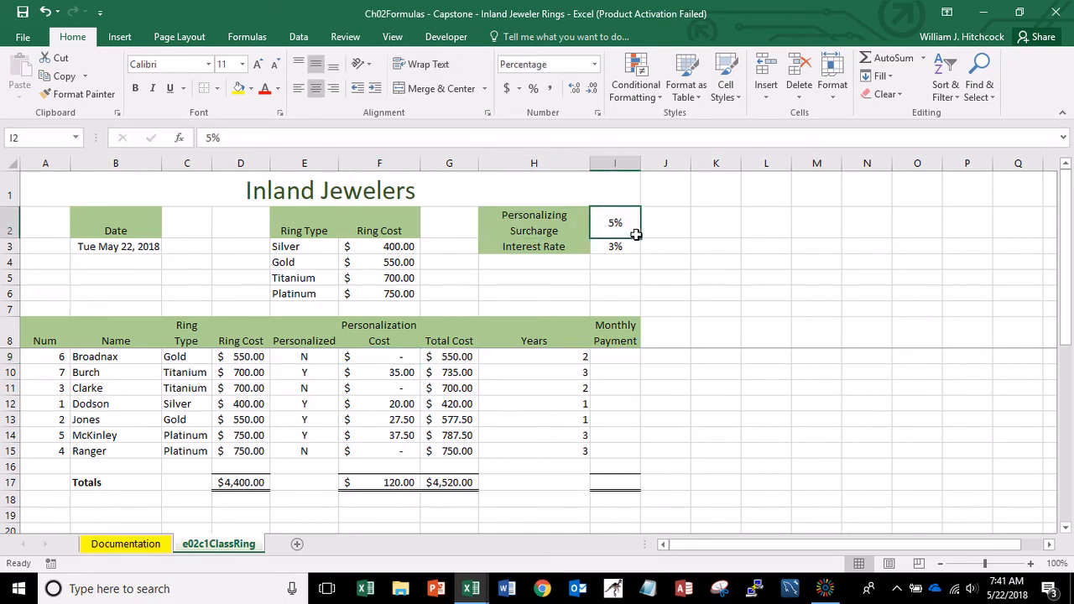
pyautogui.click(576, 225)
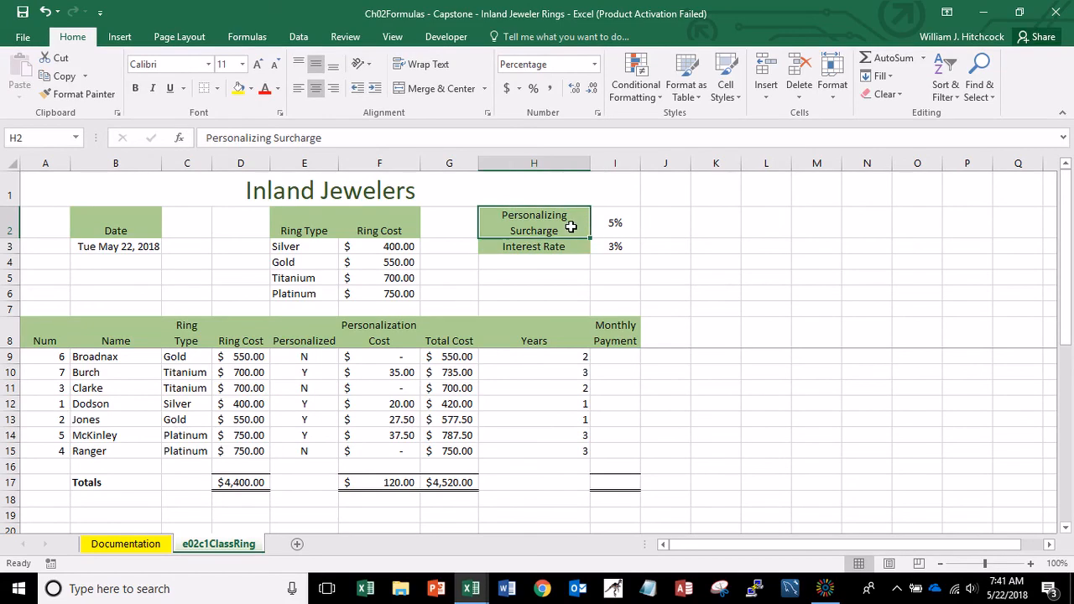
pyautogui.moveTo(590, 225); pyautogui.dragTo(618, 222)
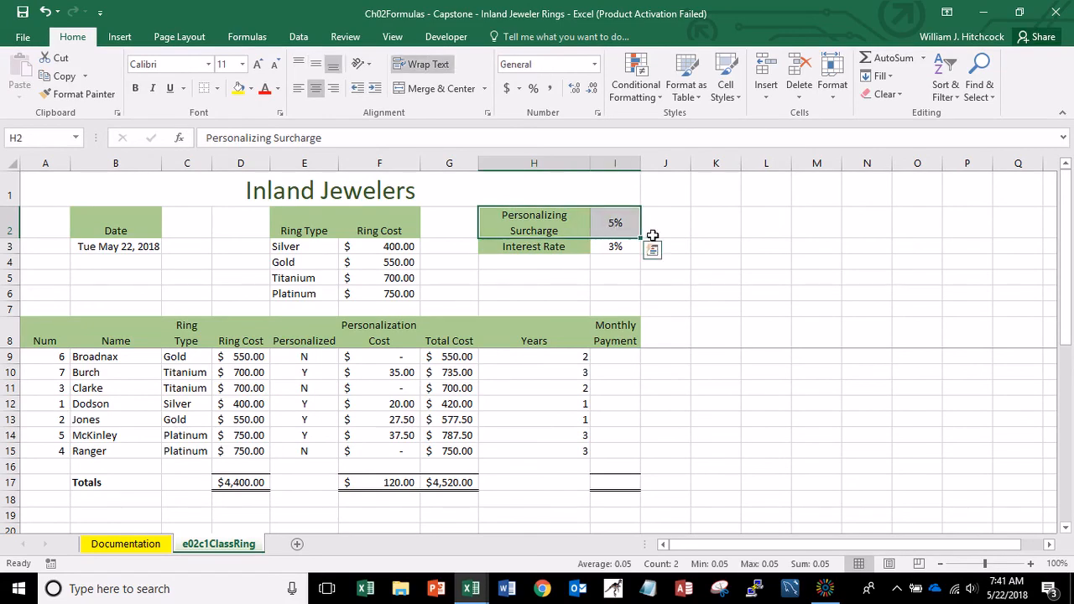
pyautogui.click(248, 39)
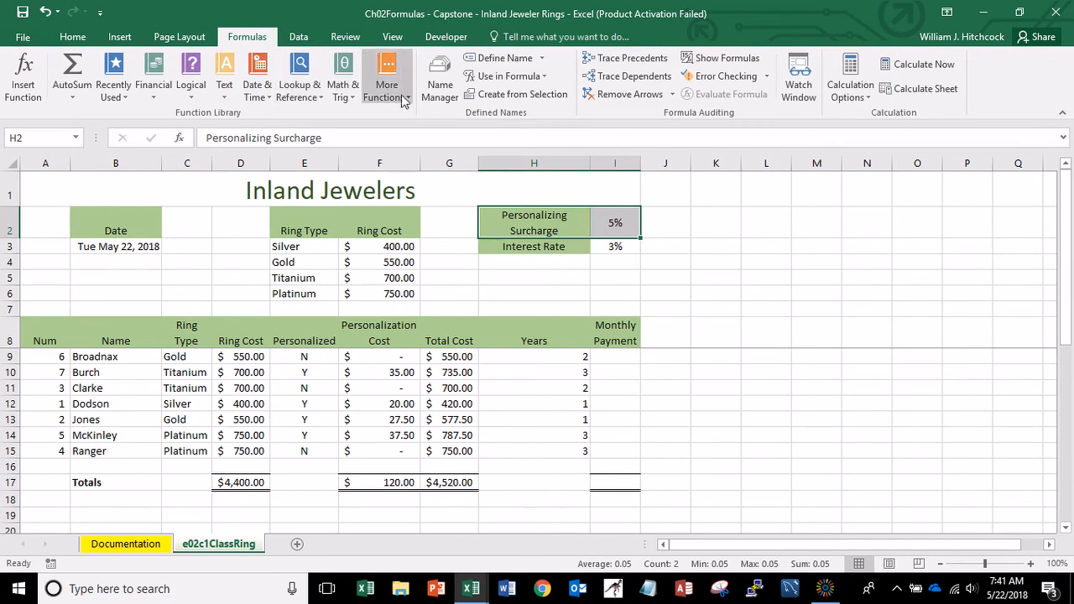
pyautogui.click(503, 93)
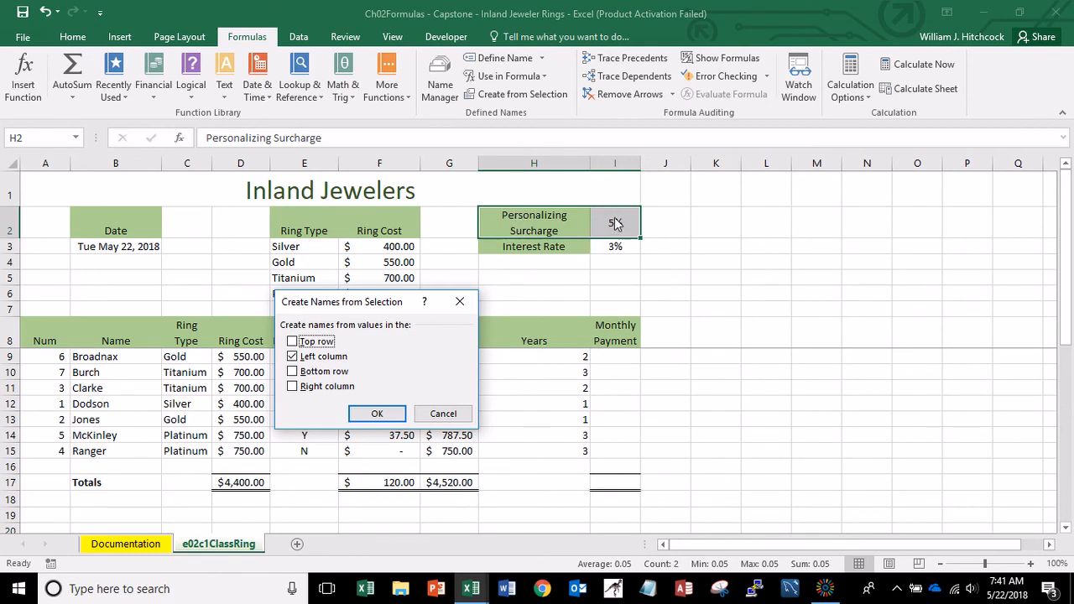
pyautogui.click(377, 413)
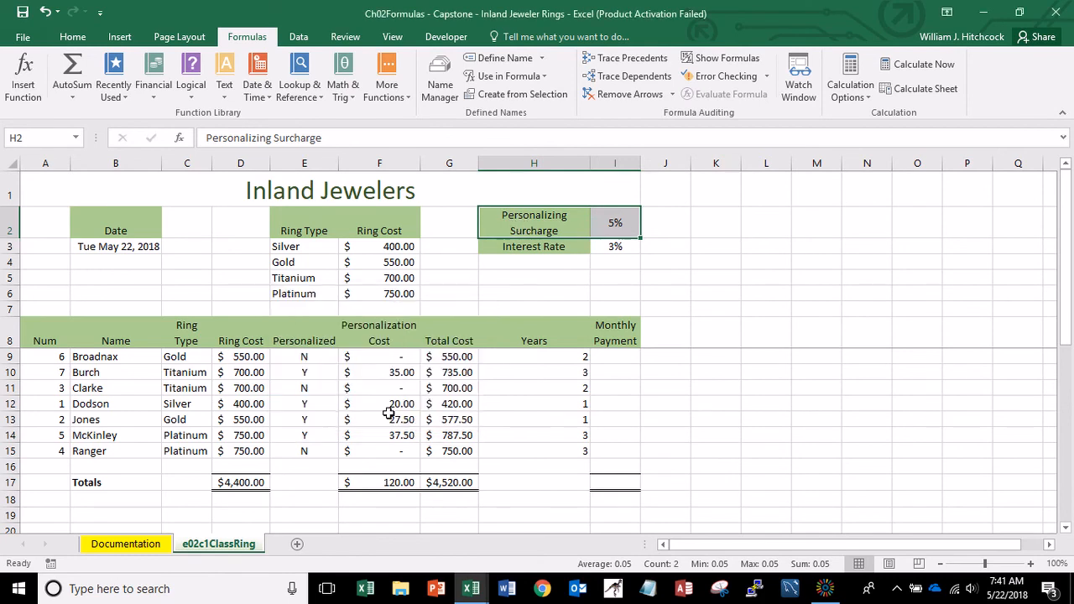
pyautogui.click(607, 222)
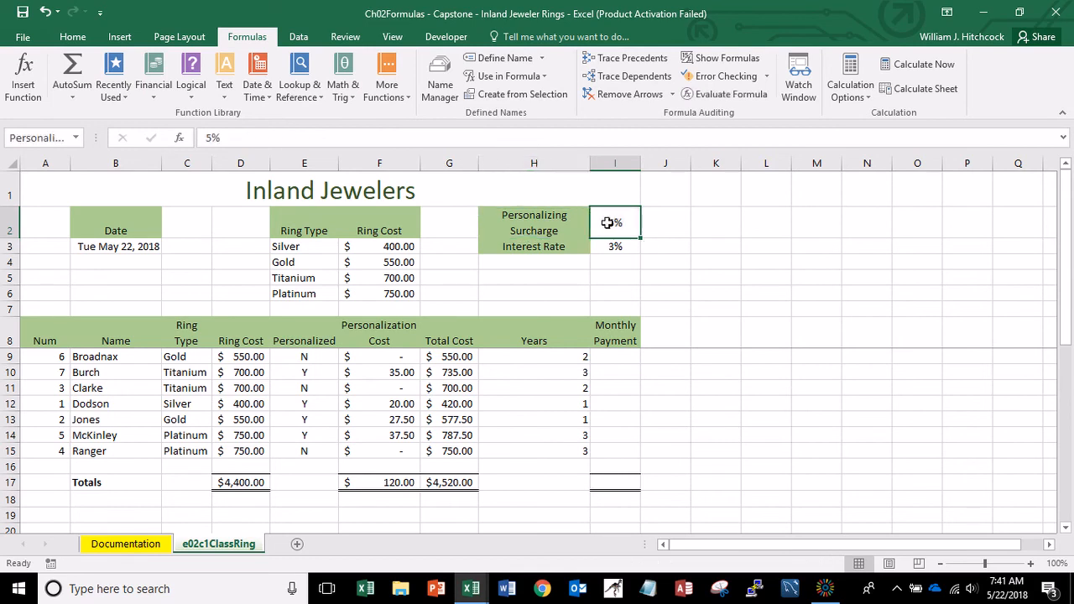
pyautogui.click(73, 137)
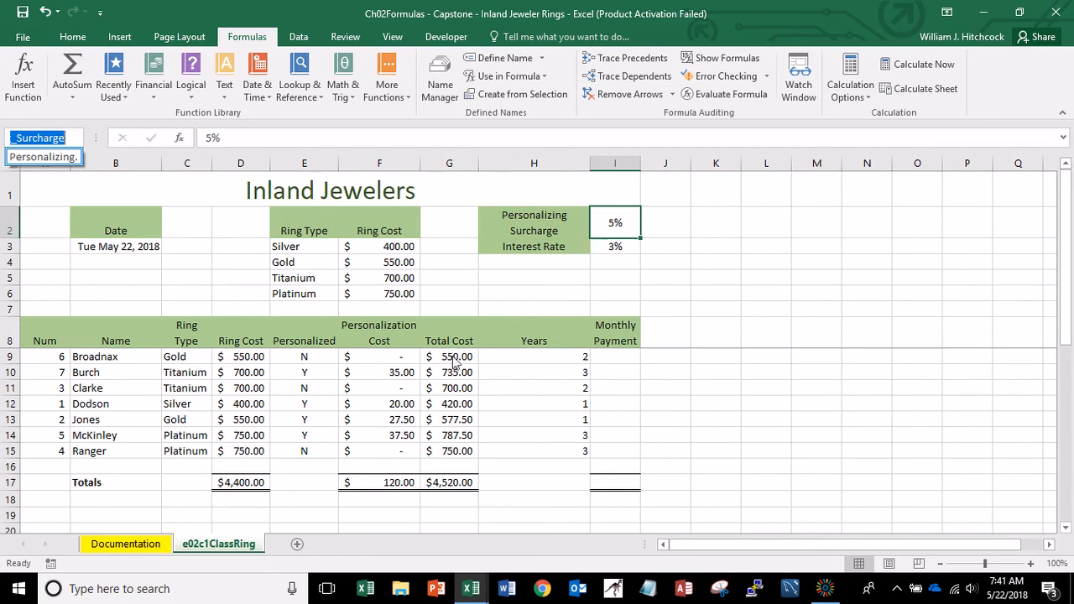
pyautogui.press('Return')
# Replace the formula in F9 with =IF(E9="Y",D9*Personalizing_Surcharge,0).
pyautogui.click(389, 356)
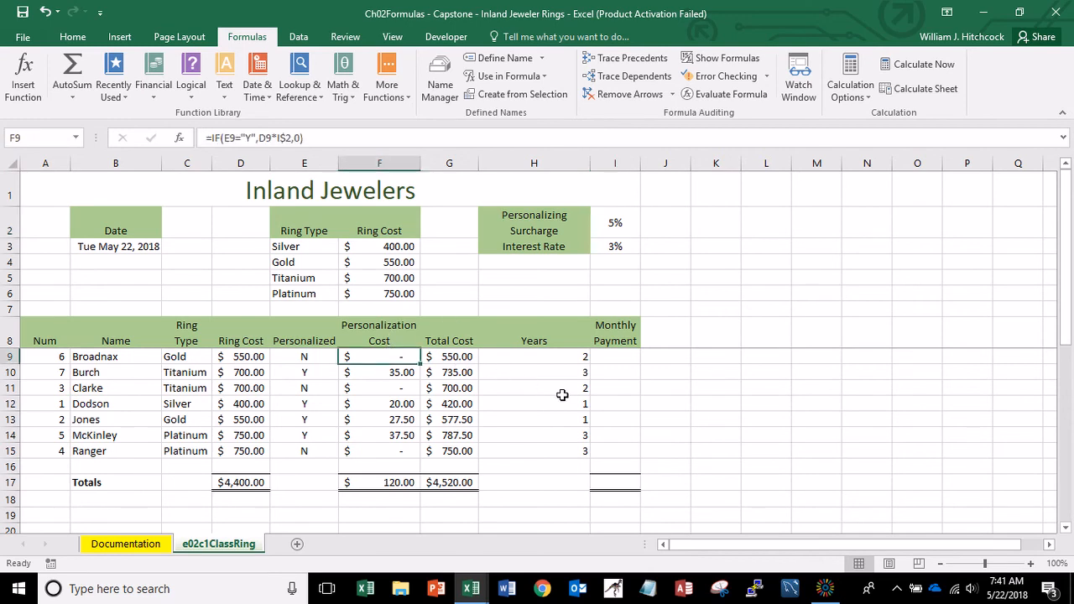
pyautogui.write('=if(')
pyautogui.press('Left')
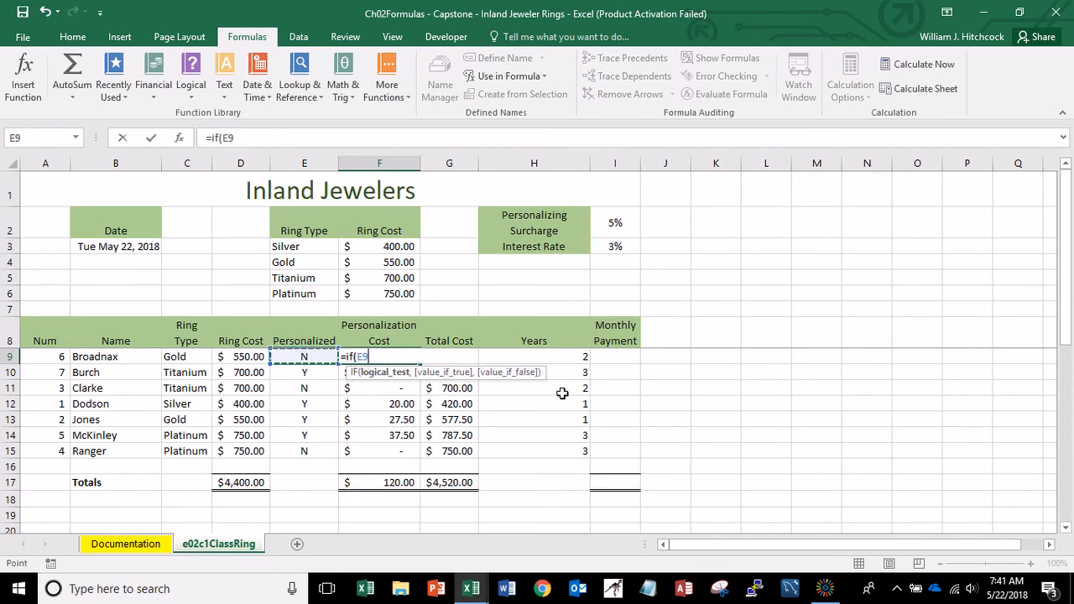
pyautogui.write('=')
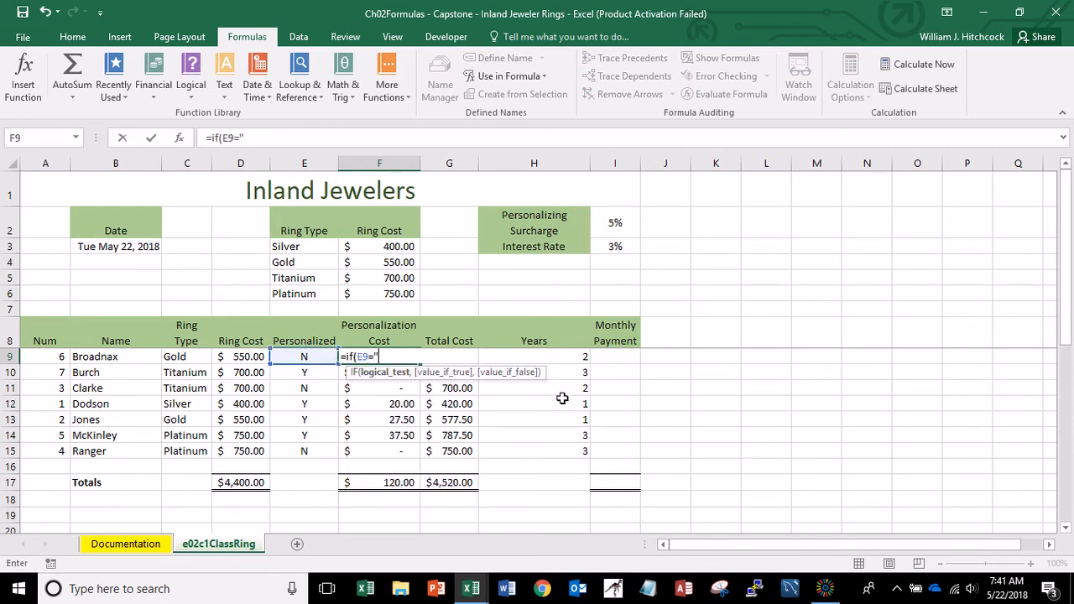
pyautogui.write('"Y",')
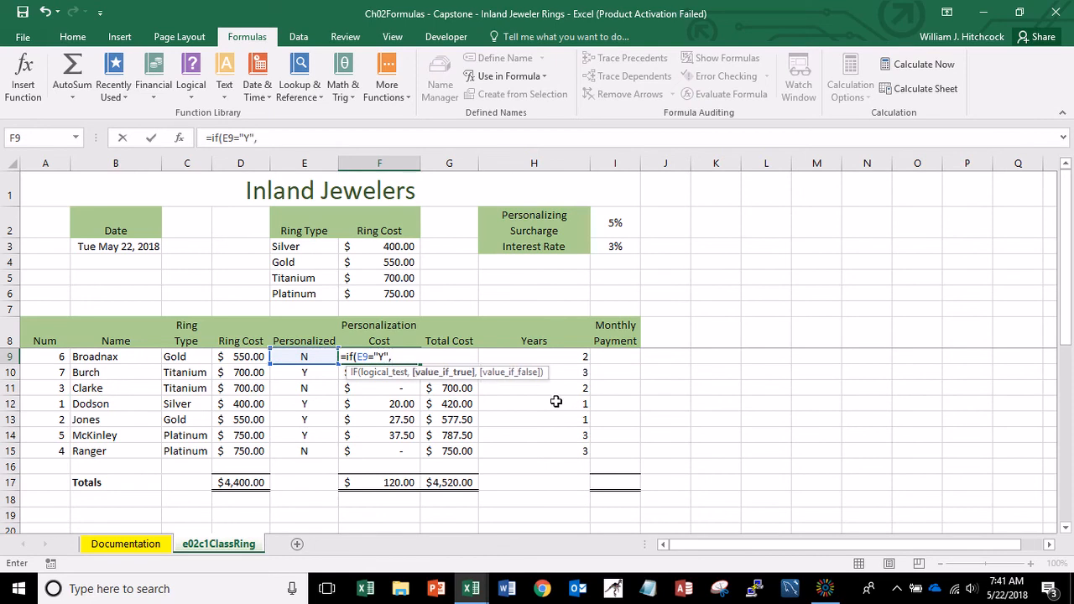
pyautogui.click(230, 357)
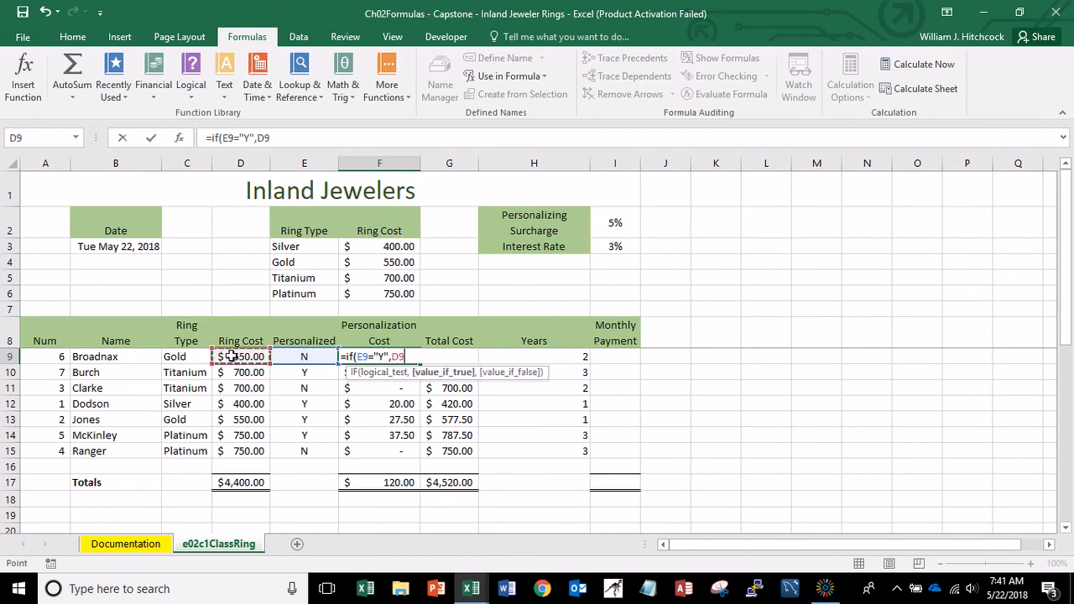
pyautogui.write('*')
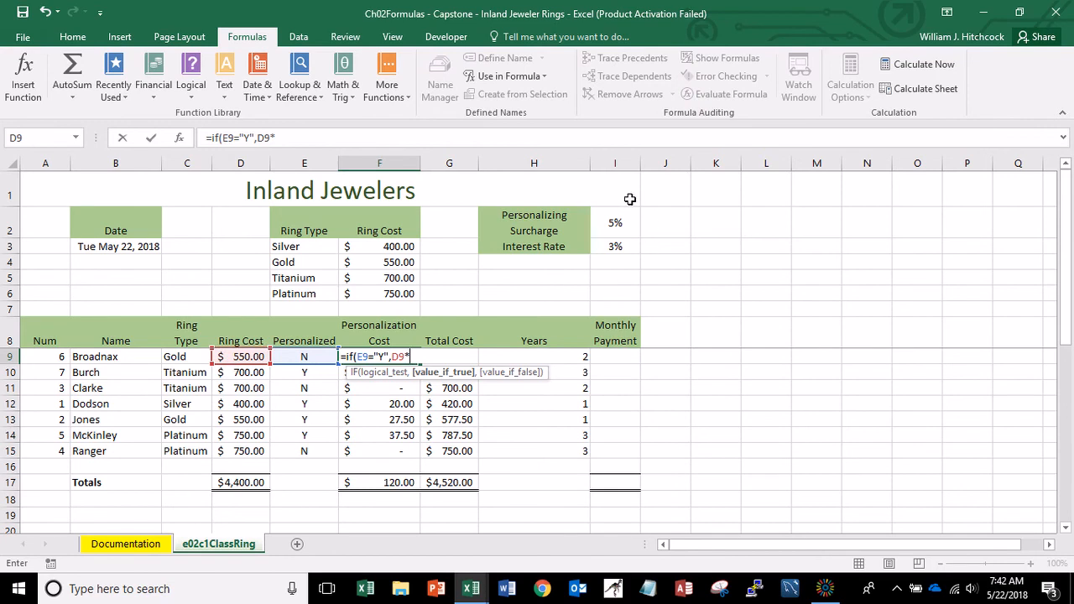
pyautogui.click(619, 221)
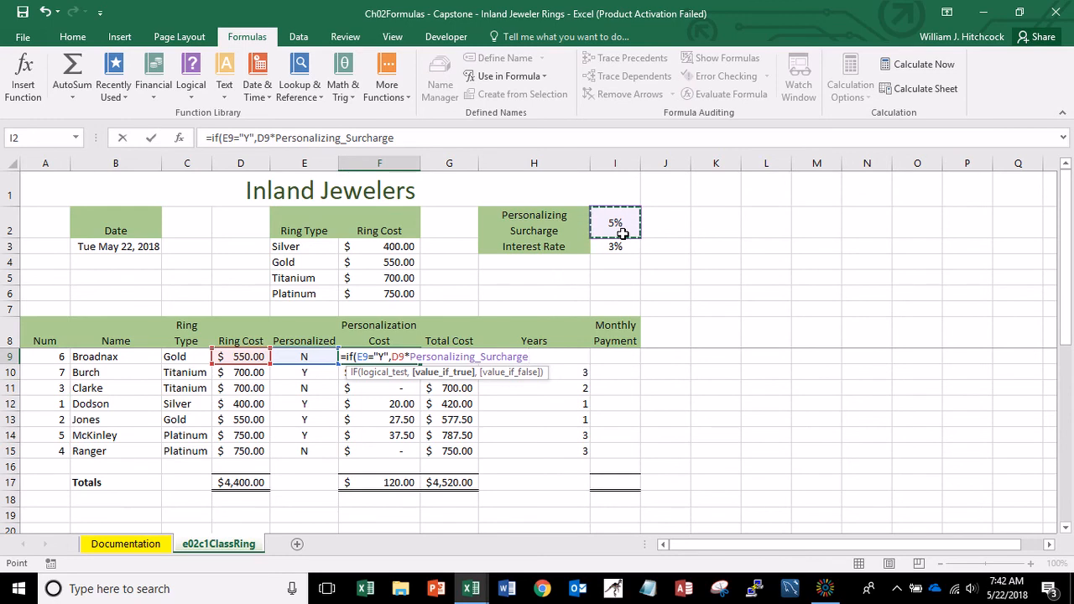
pyautogui.write(',')
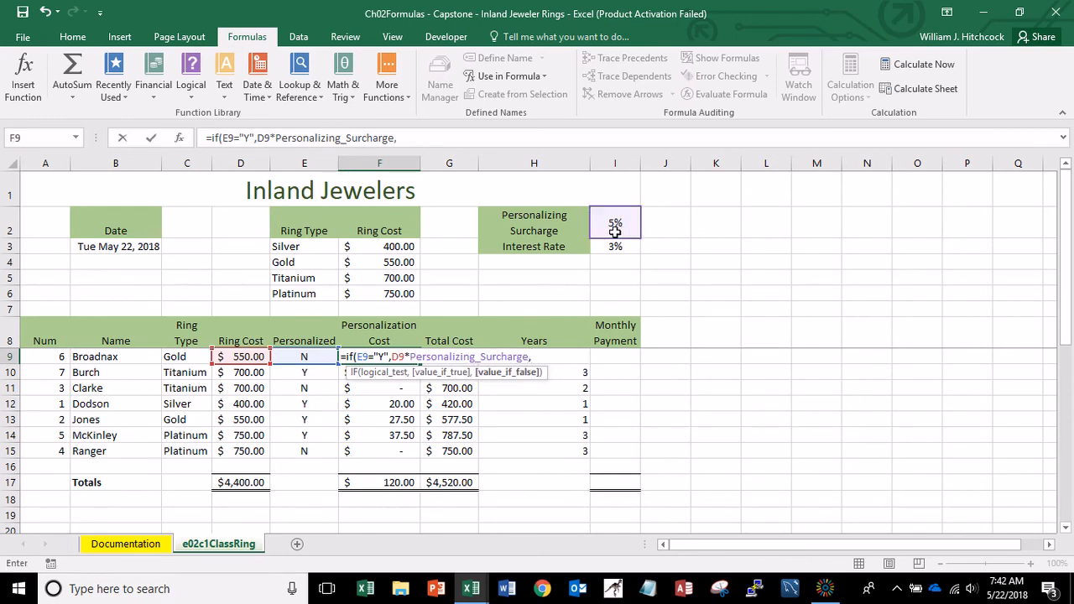
pyautogui.write('0)')
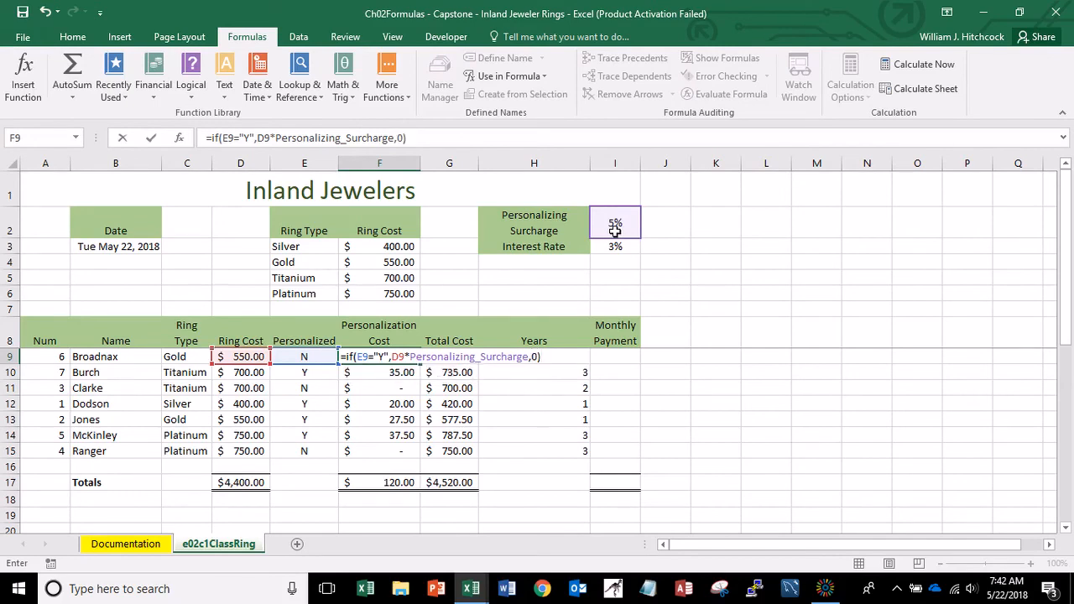
pyautogui.press('Return')
# Copy the named-range personalization cost formula from F9 to F10:F15 and check the copied formulas.
pyautogui.press('Up')
pyautogui.hotkey('ctrl', 'c')
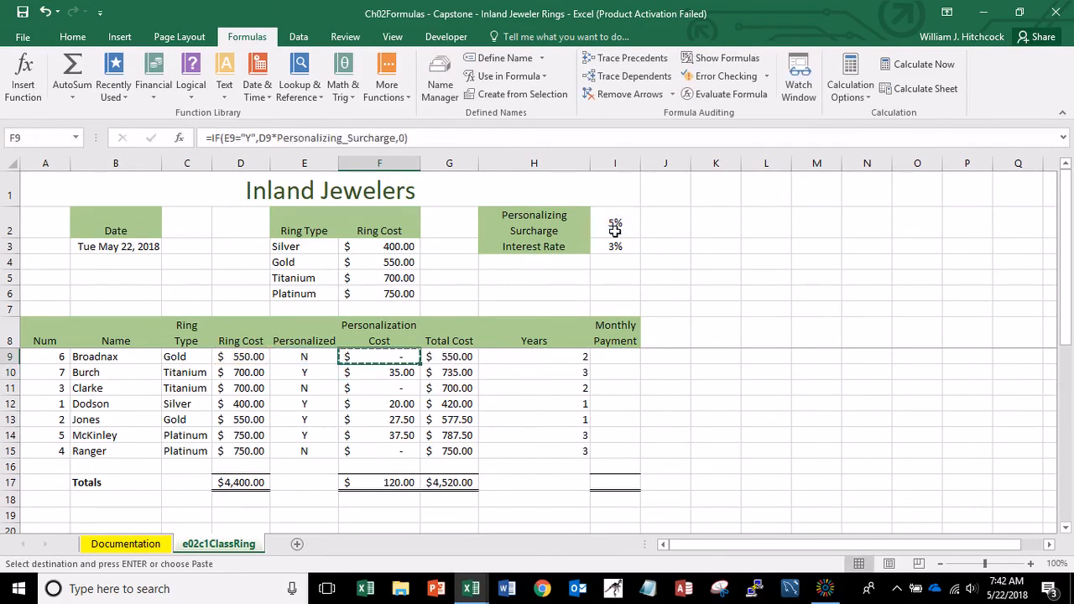
pyautogui.press('Down')
pyautogui.hotkey('shift', 'Down')
pyautogui.hotkey('shift', 'Down')
pyautogui.hotkey('shift', 'Down')
pyautogui.hotkey('shift', 'Down')
pyautogui.hotkey('shift', 'Down')
pyautogui.hotkey('ctrl', 'v')
pyautogui.press('Escape')
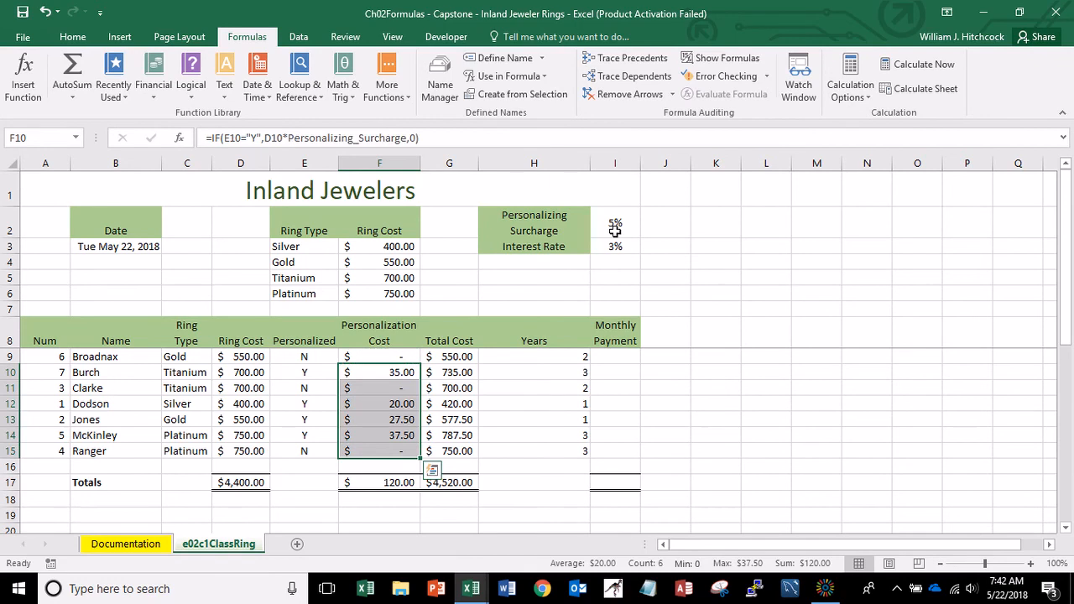
pyautogui.press('Up')
pyautogui.press('Down')
pyautogui.press('Down')
pyautogui.press('Down')
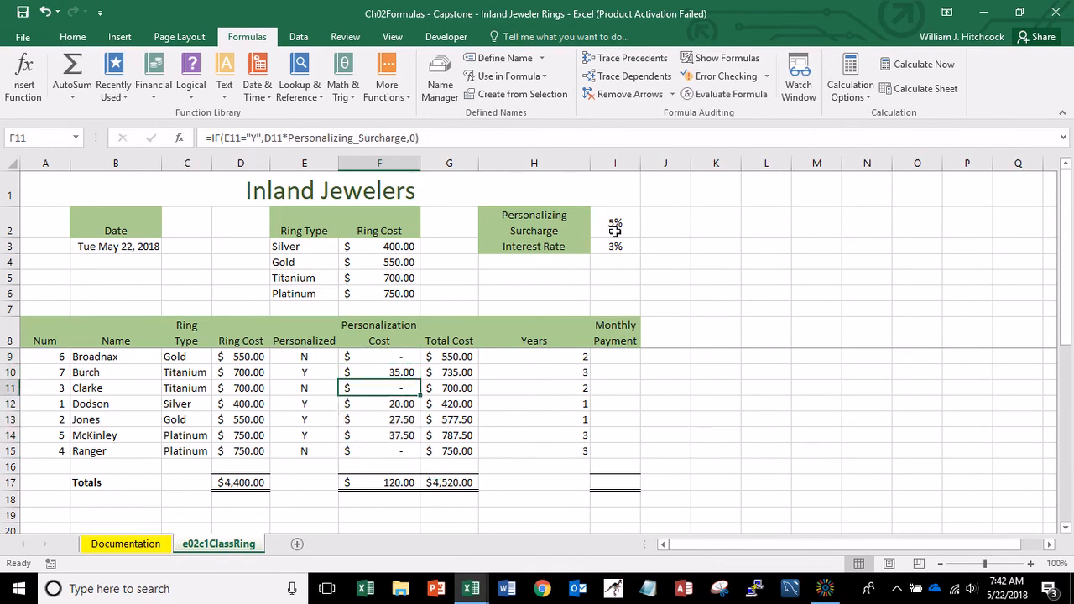
# Check the copied personalization cost formulas through F15 and fit column H's width to its contents.
pyautogui.press('Down')
pyautogui.press('Down')
pyautogui.press('Down')
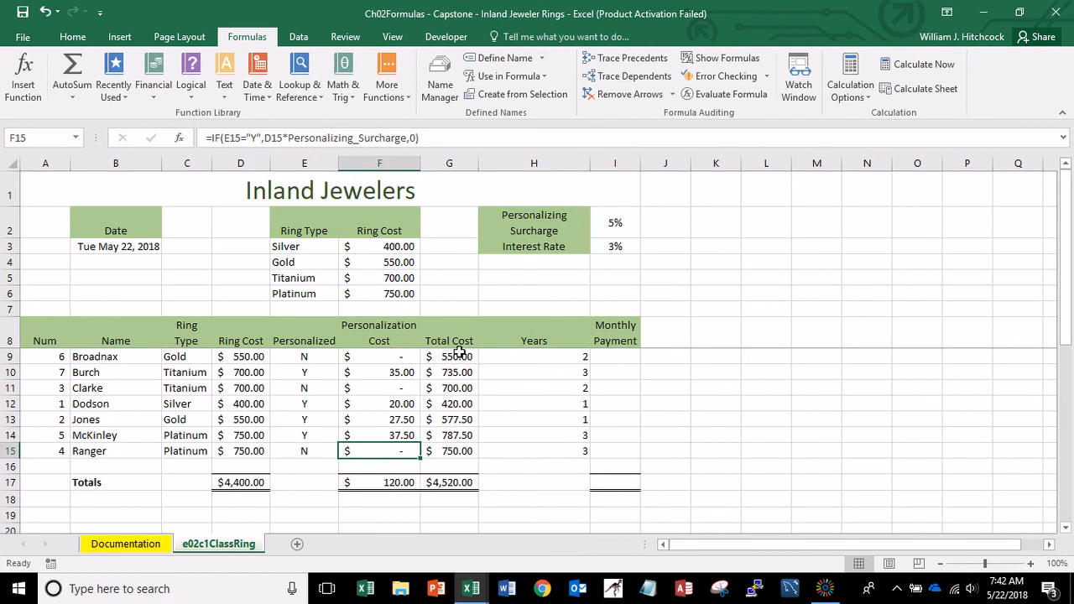
pyautogui.click(507, 356)
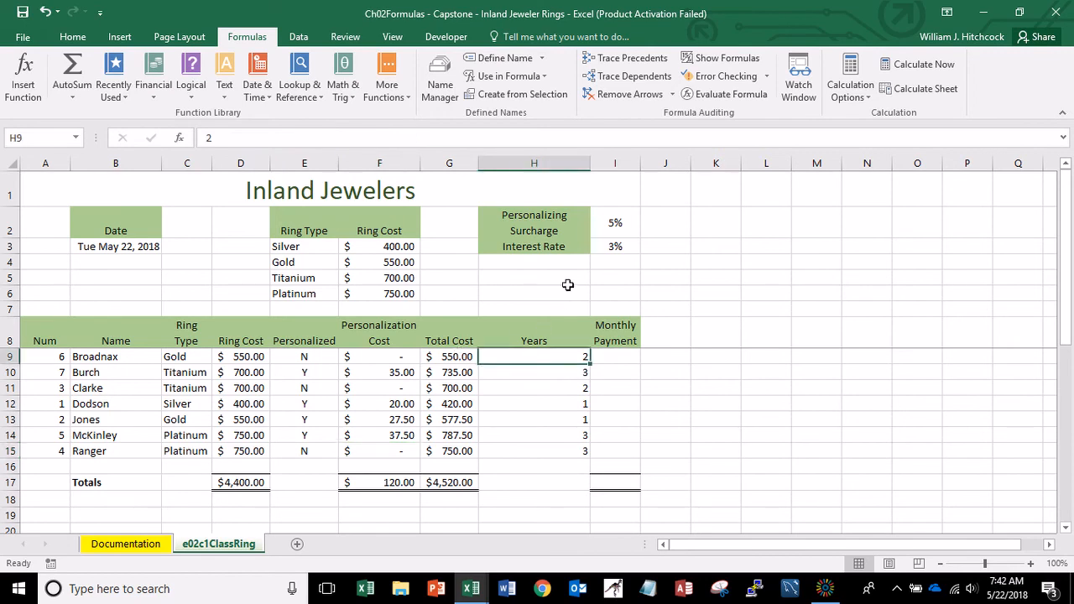
pyautogui.doubleClick(592, 163)
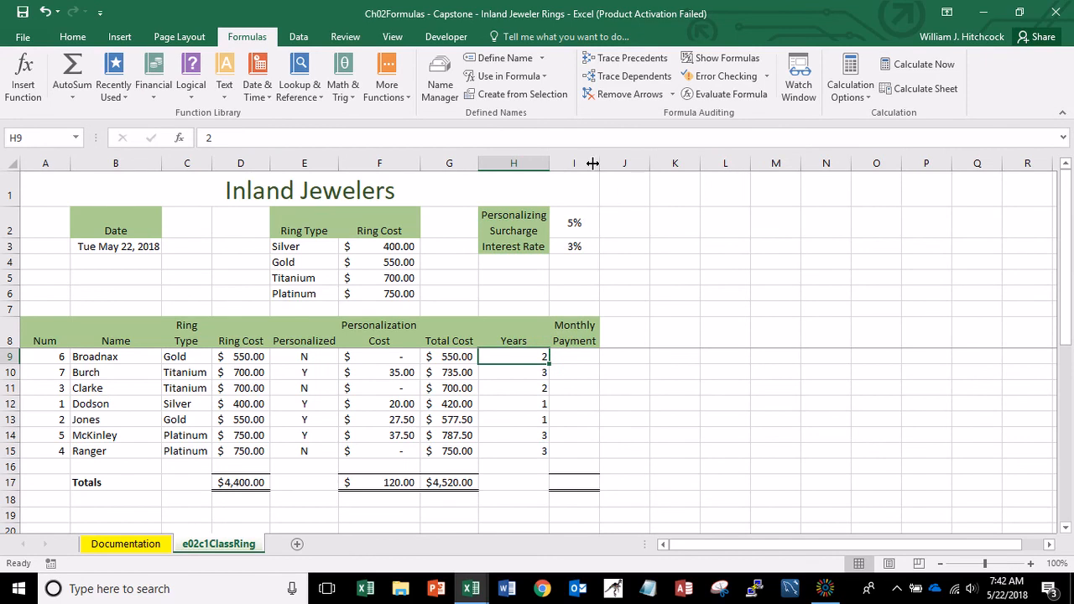
# Create a named range for I3 from the Interest Rate label in H3, using the left column.
pyautogui.click(579, 356)
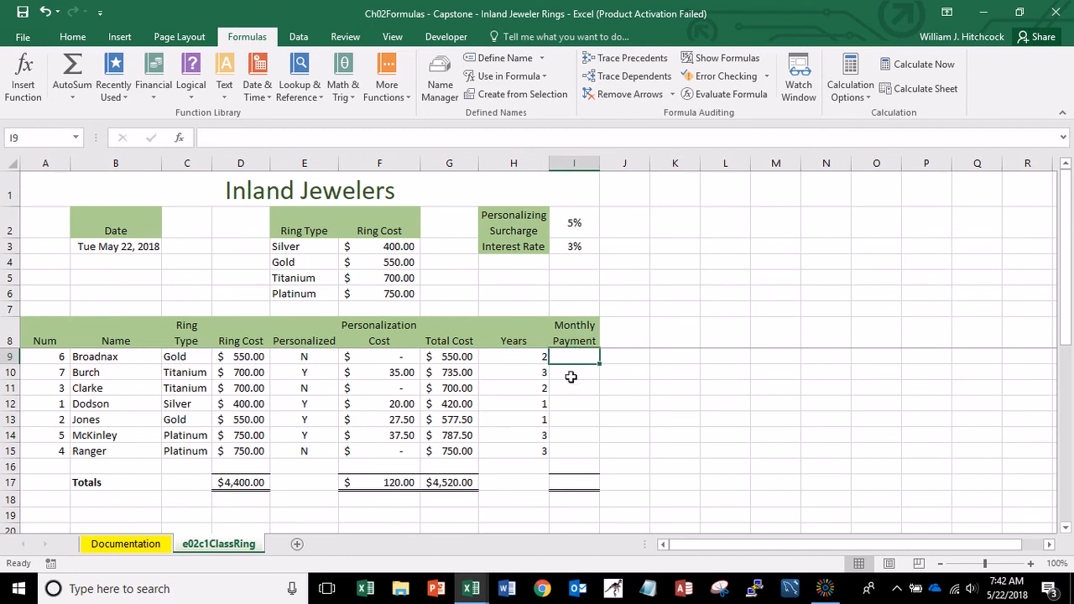
pyautogui.moveTo(512, 249); pyautogui.dragTo(564, 247)
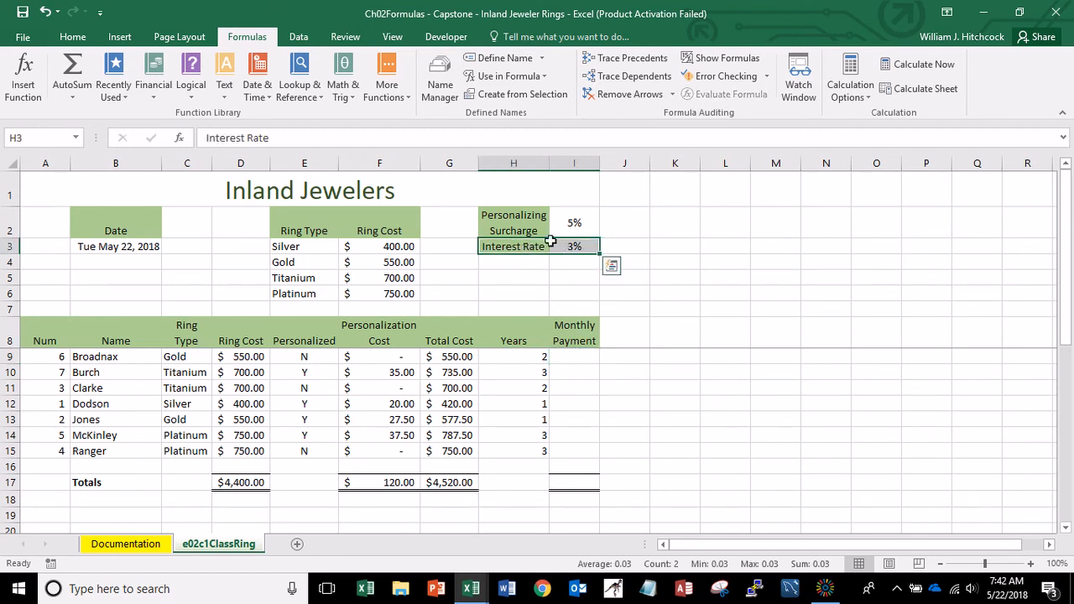
pyautogui.click(496, 97)
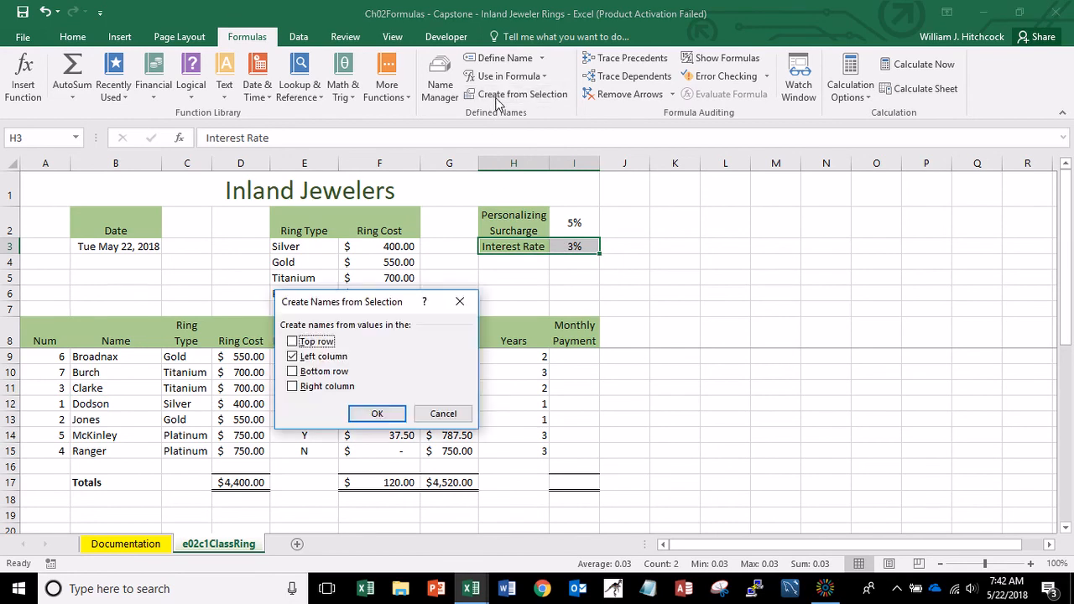
pyautogui.click(375, 414)
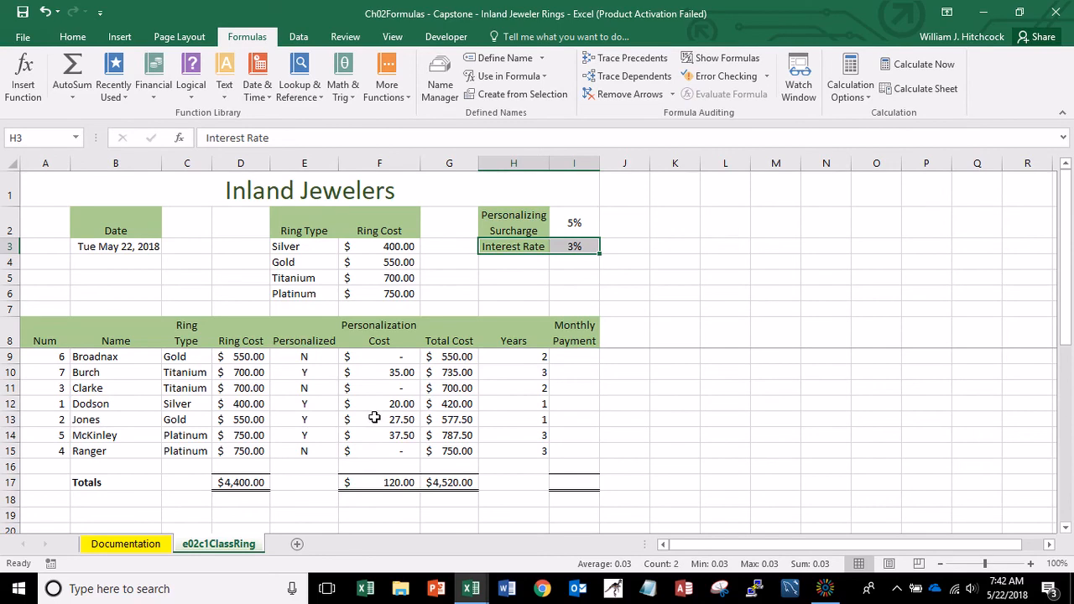
# Enter the monthly payment formula =PMT(Interest_Rate/12,H9*12,-G9,0,0) in I9.
pyautogui.click(571, 359)
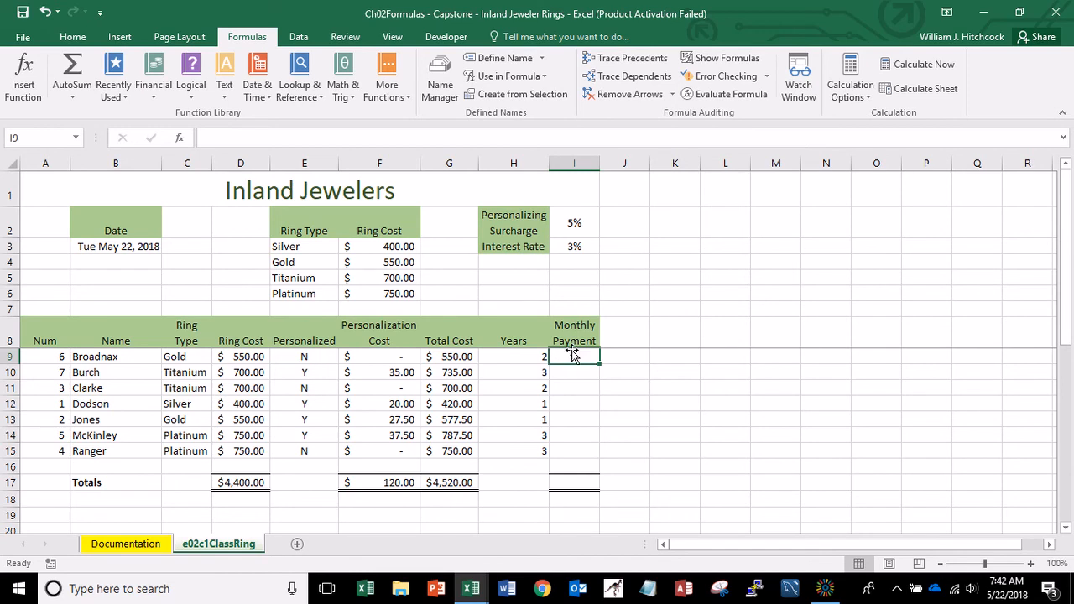
pyautogui.write('=pm')
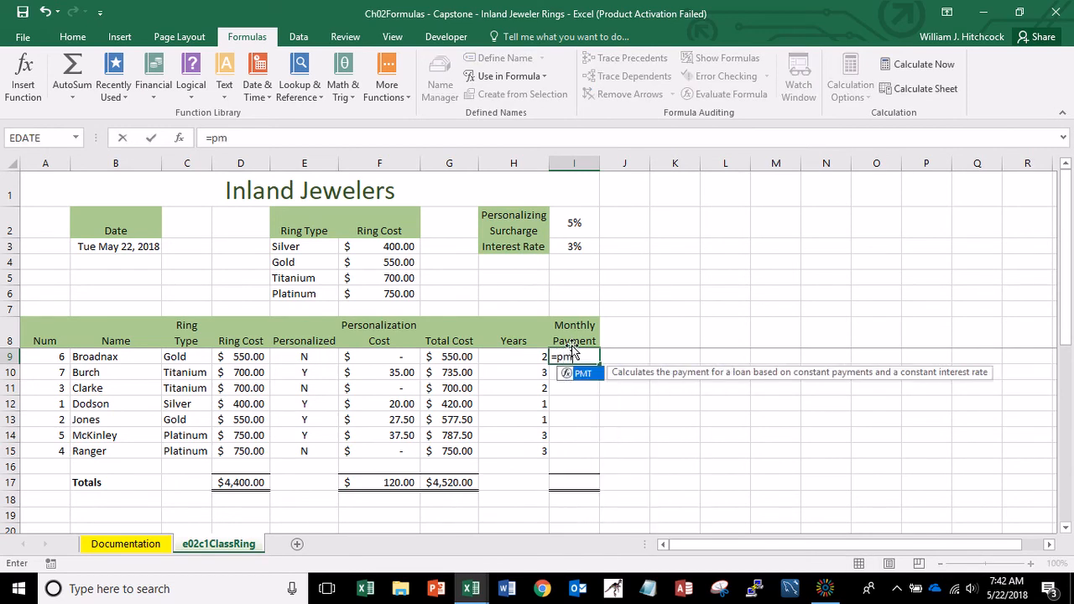
pyautogui.write('t(')
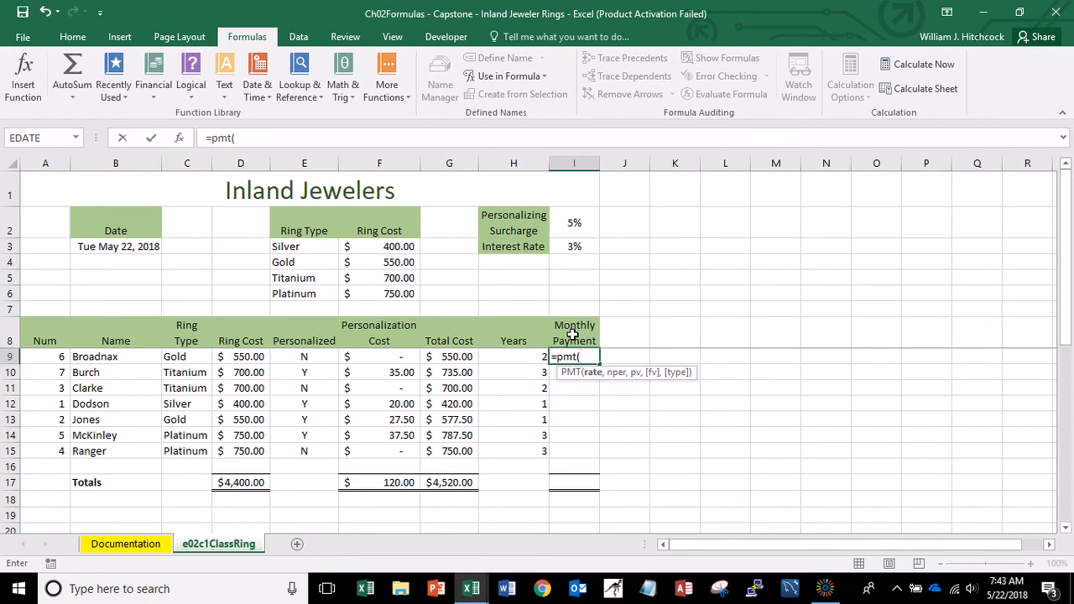
pyautogui.click(574, 248)
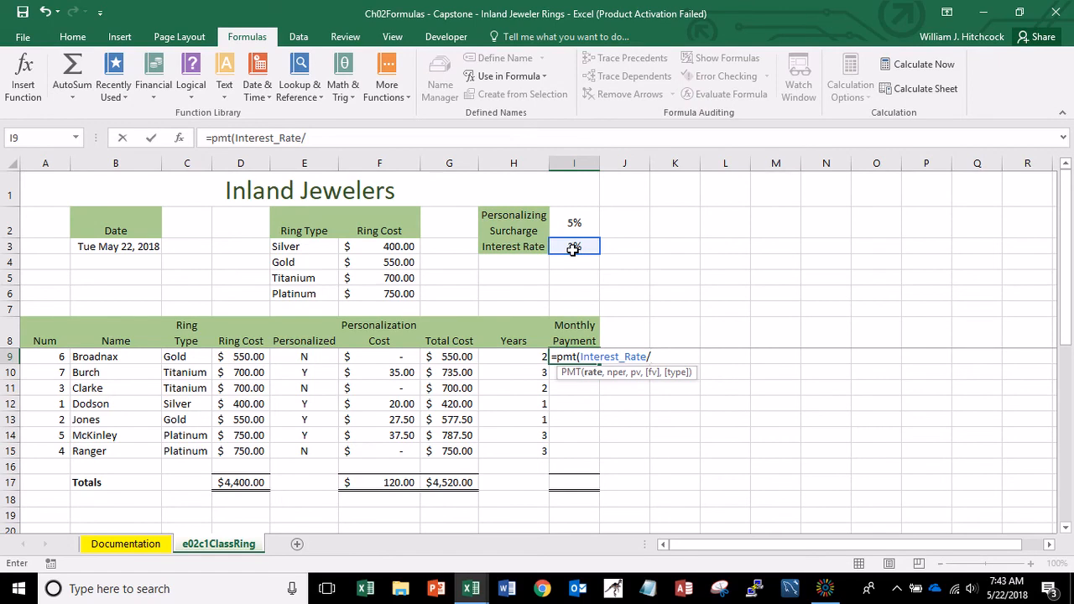
pyautogui.write('12,')
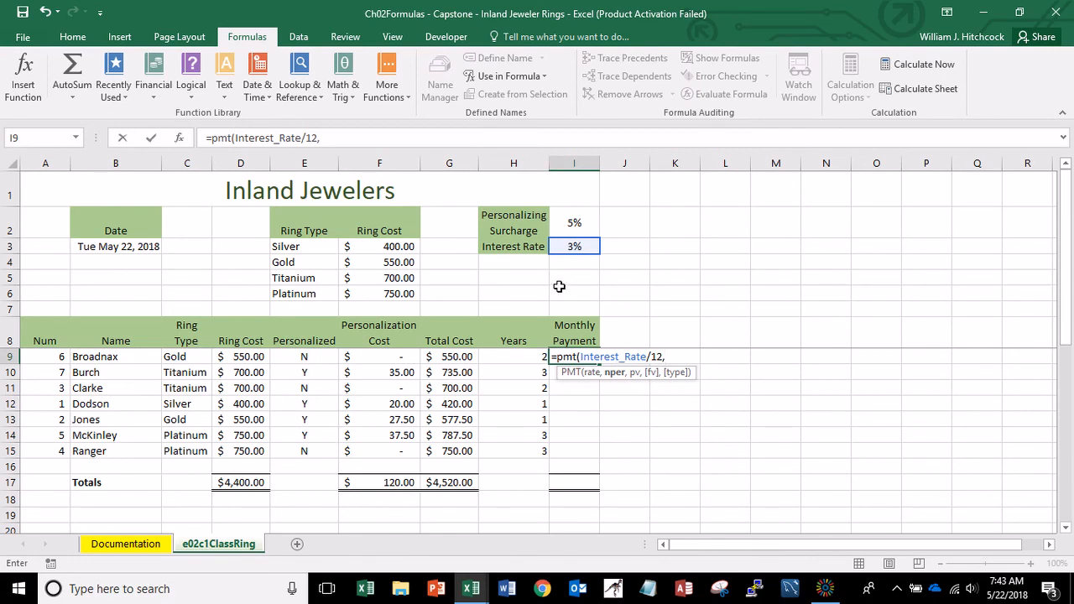
pyautogui.click(506, 357)
pyautogui.write('*12')
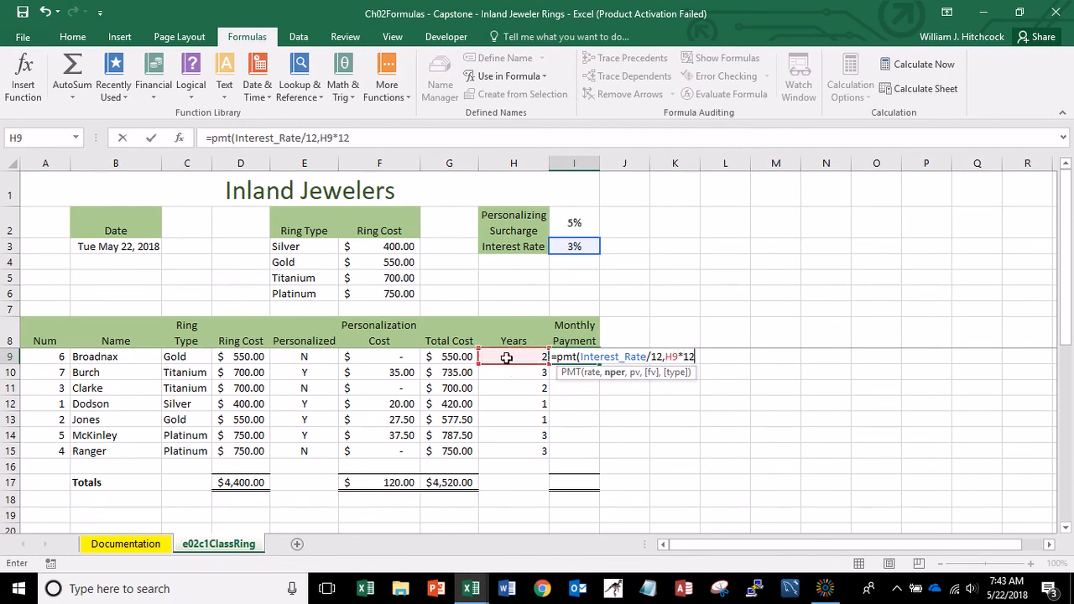
pyautogui.write(',-')
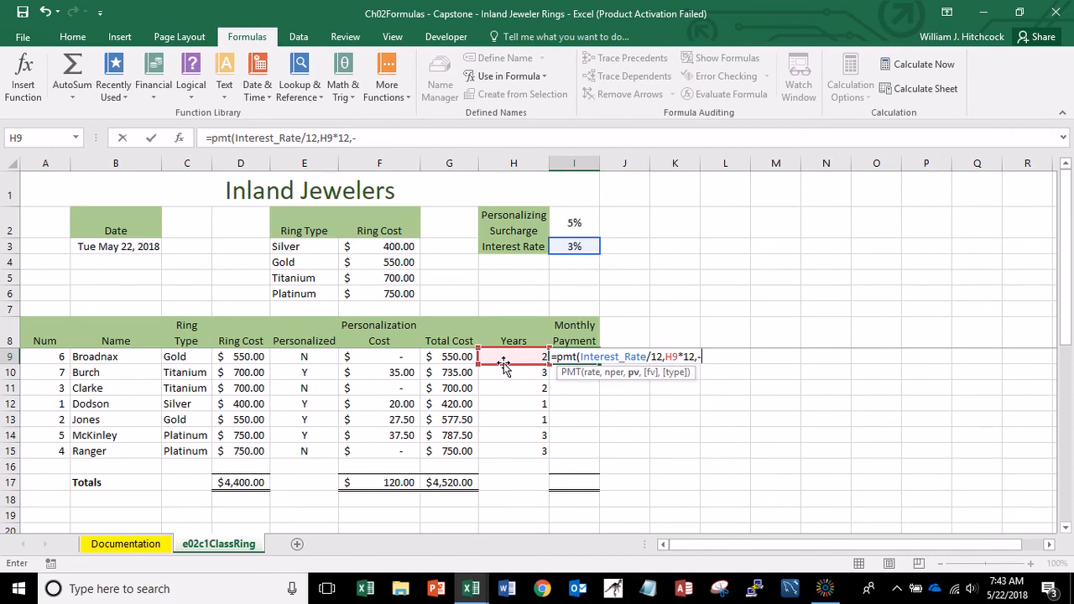
pyautogui.click(454, 356)
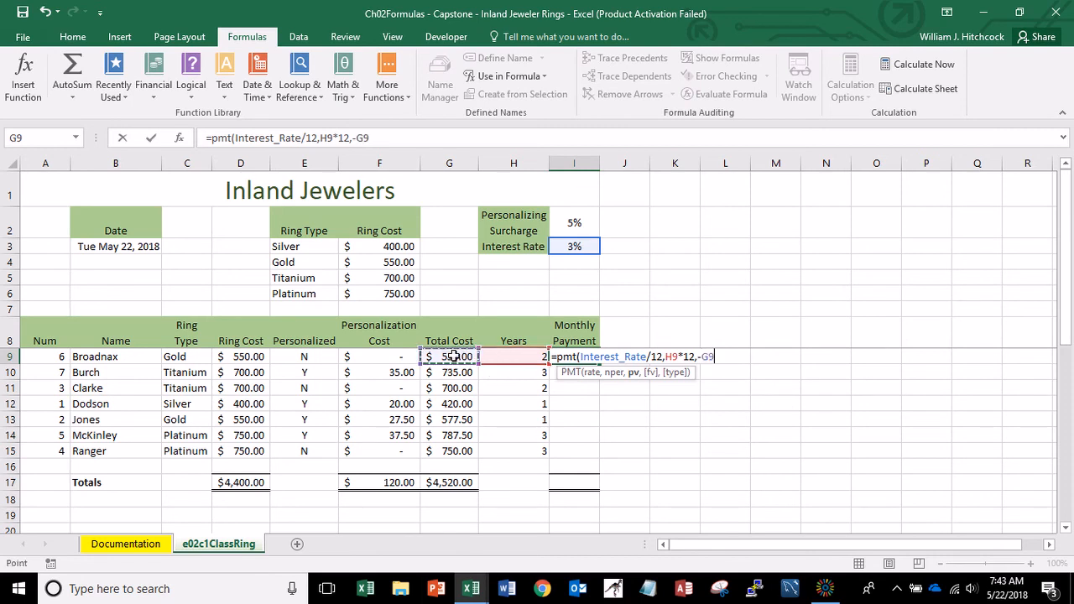
pyautogui.write(',')
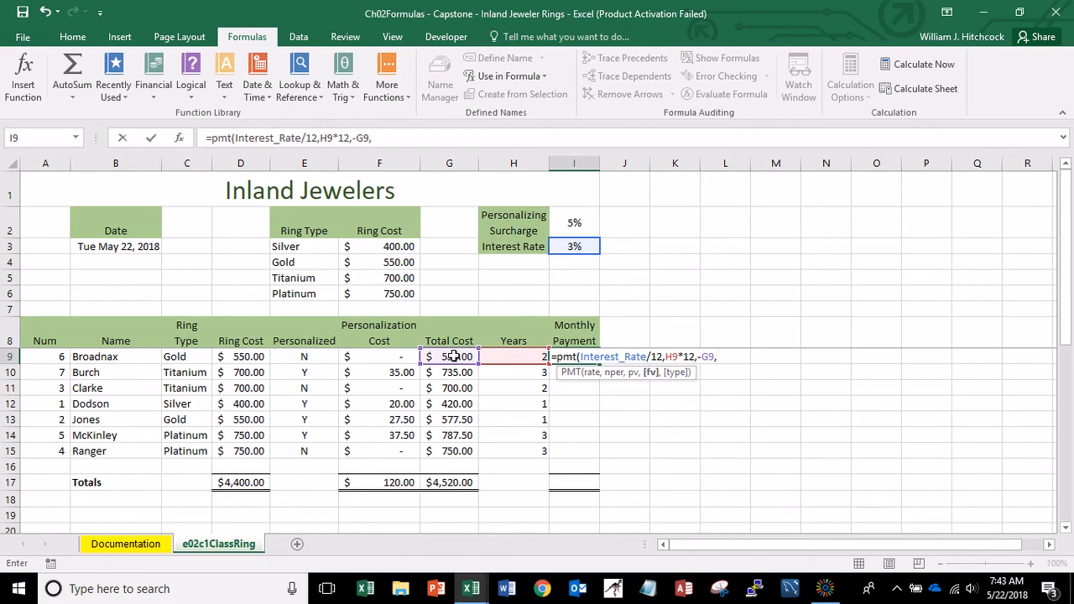
pyautogui.write('0,')
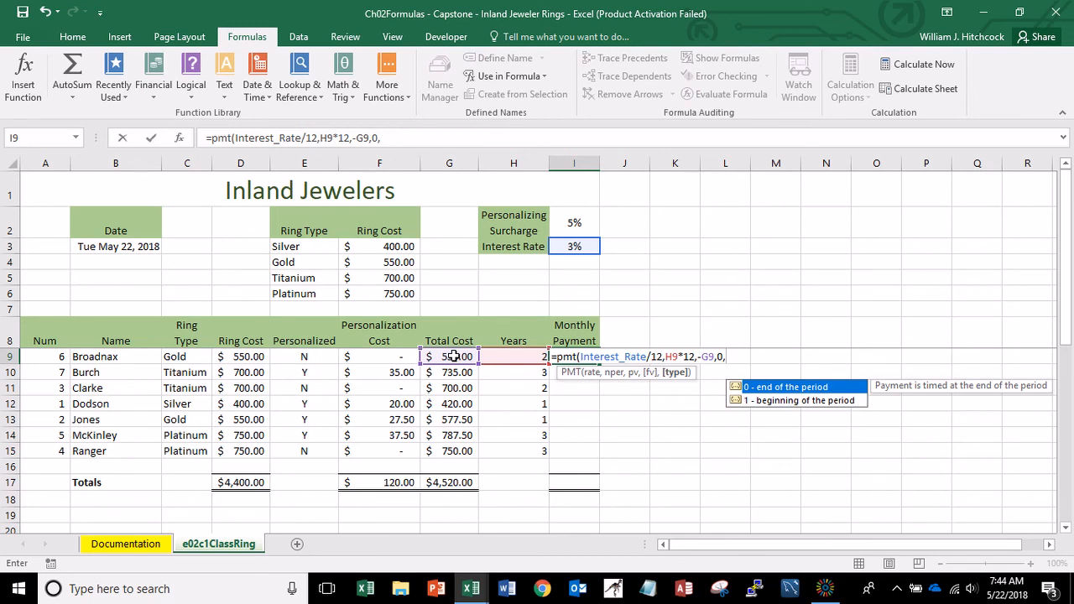
pyautogui.write('0)')
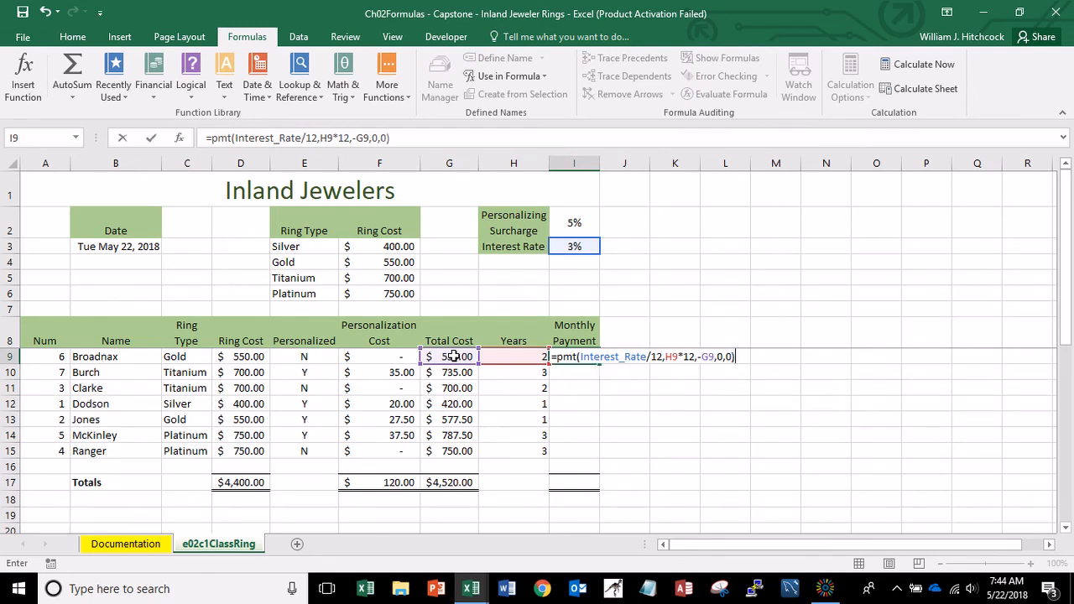
pyautogui.press('Return')
pyautogui.press('Up')
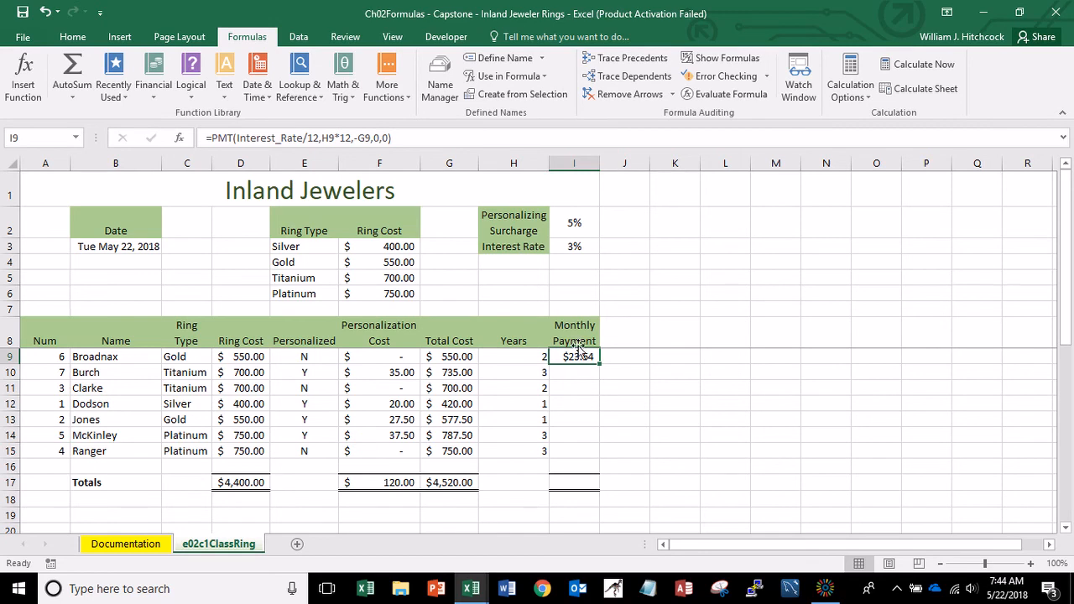
# Set I9's number format to General to inspect the unrounded payment.
pyautogui.click(73, 37)
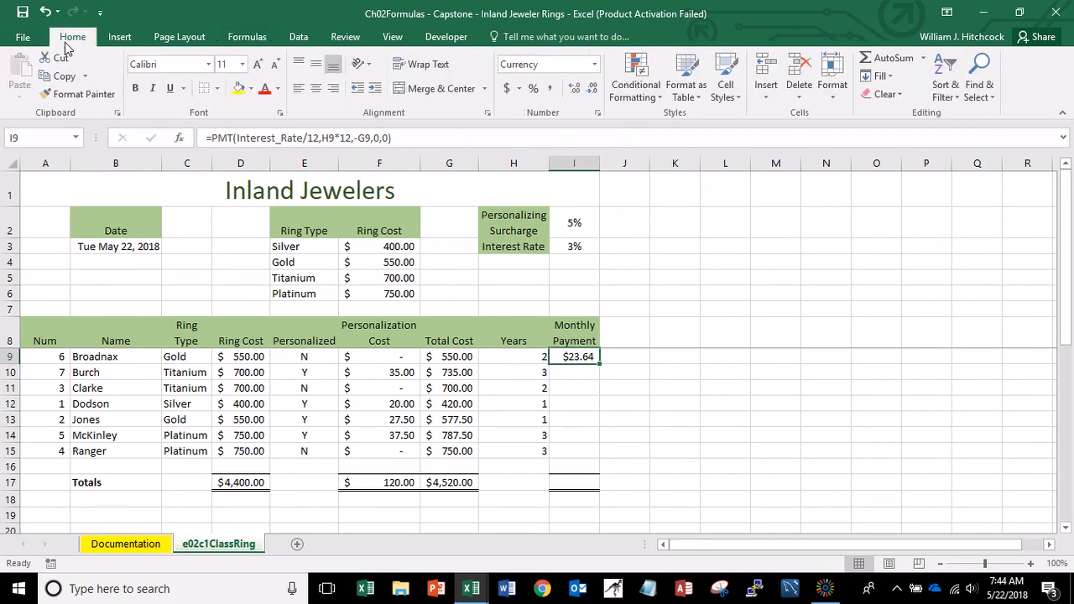
pyautogui.click(596, 63)
pyautogui.click(578, 90)
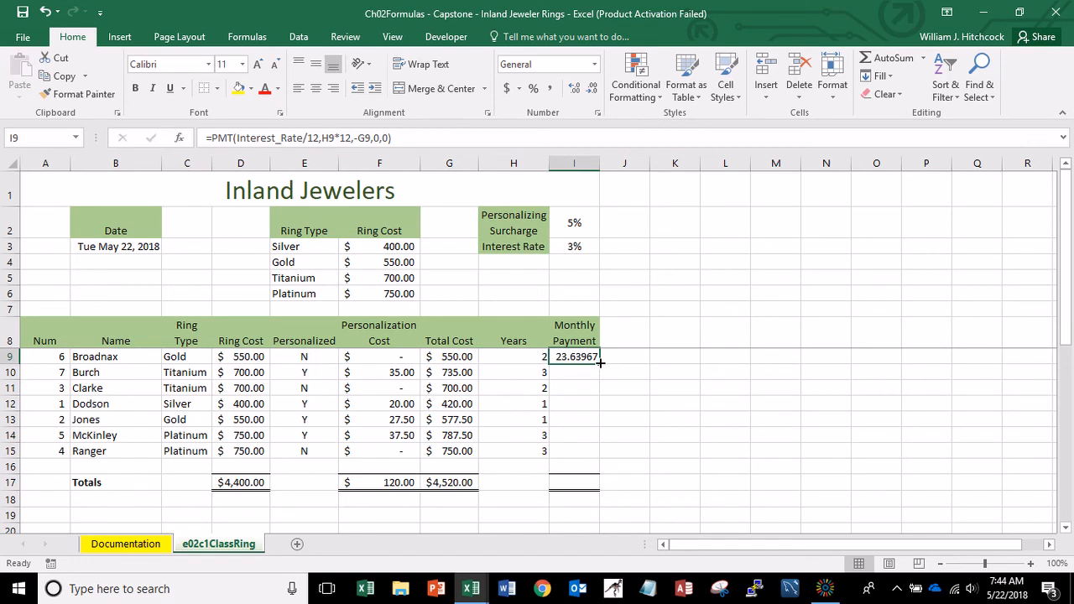
# Wrap the payment formula in I9 in ROUND with 2 digits: =ROUND(PMT(Interest_Rate/12,H9*12,-G9,0,0),2).
pyautogui.click(212, 140)
pyautogui.write('round')
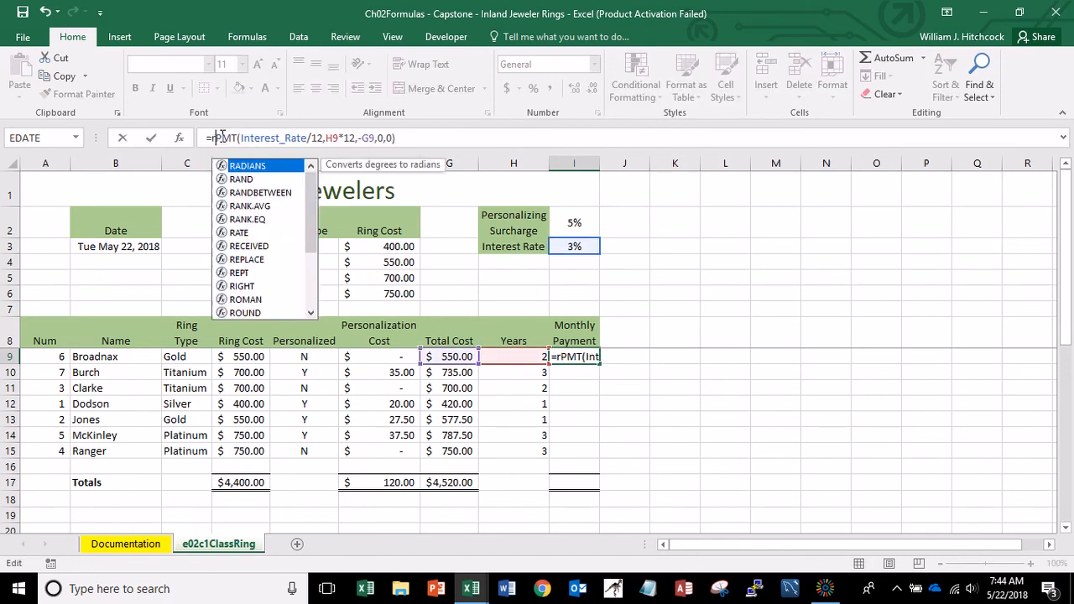
pyautogui.write('(')
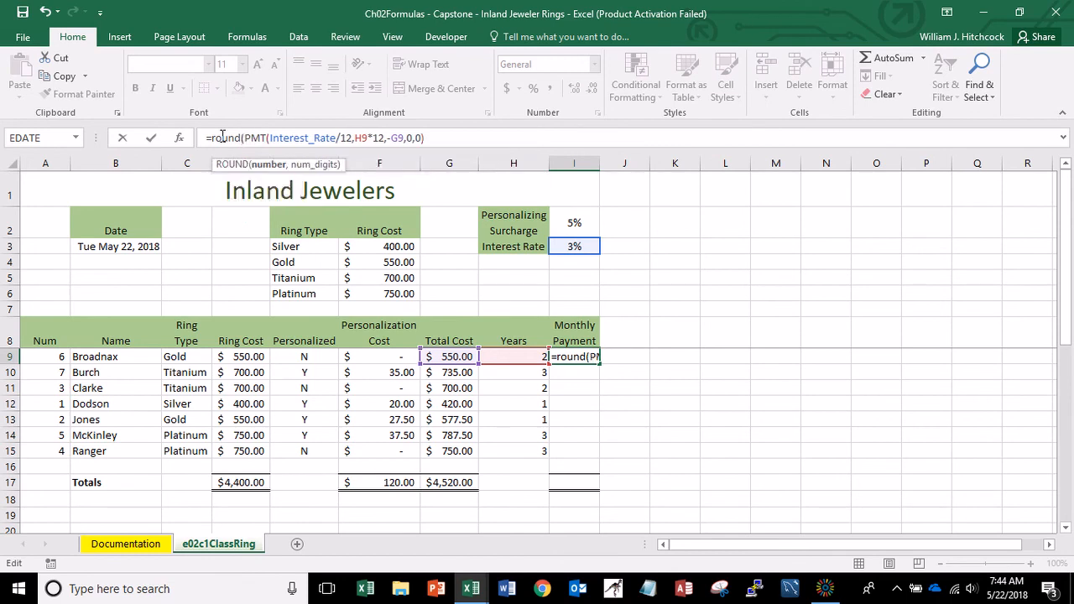
pyautogui.click(433, 138)
pyautogui.write(',2)')
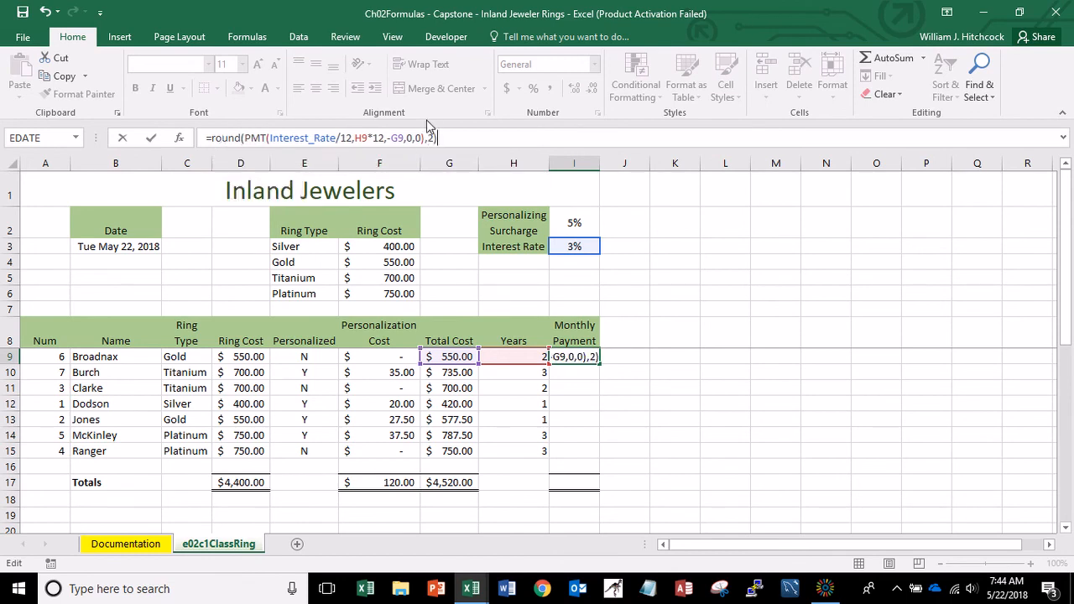
pyautogui.press('Return')
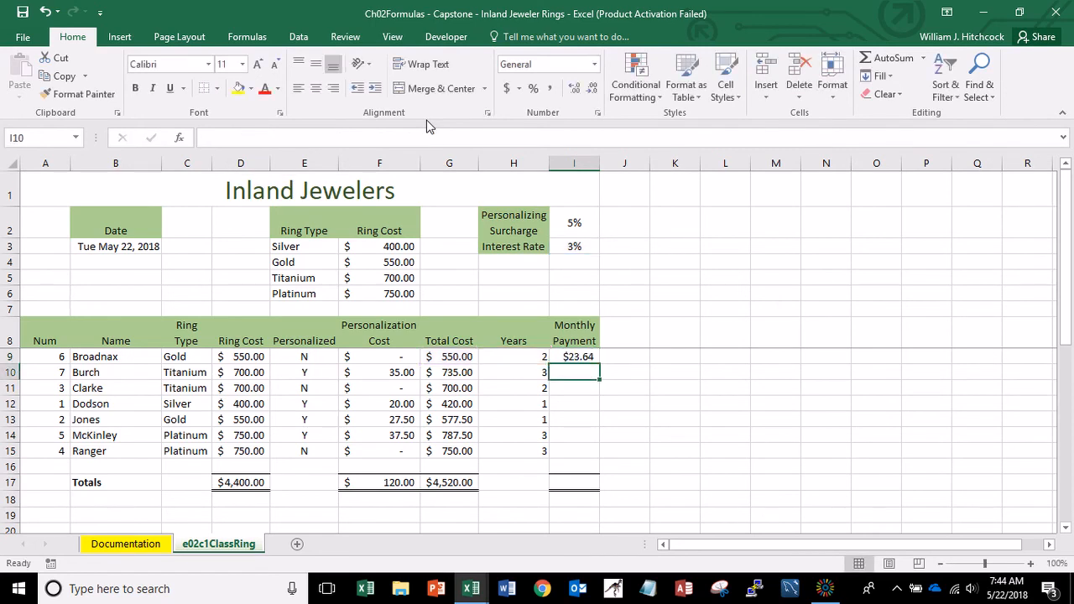
# Check the rounded payment in I9 with the General format and apply the Accounting number format.
pyautogui.click(582, 359)
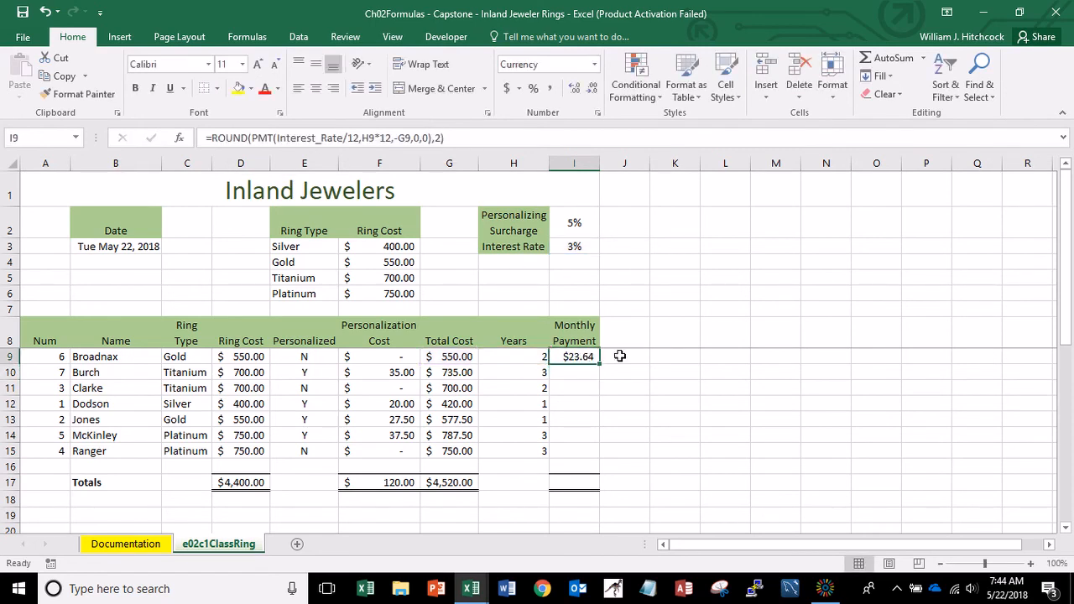
pyautogui.click(594, 64)
pyautogui.click(571, 94)
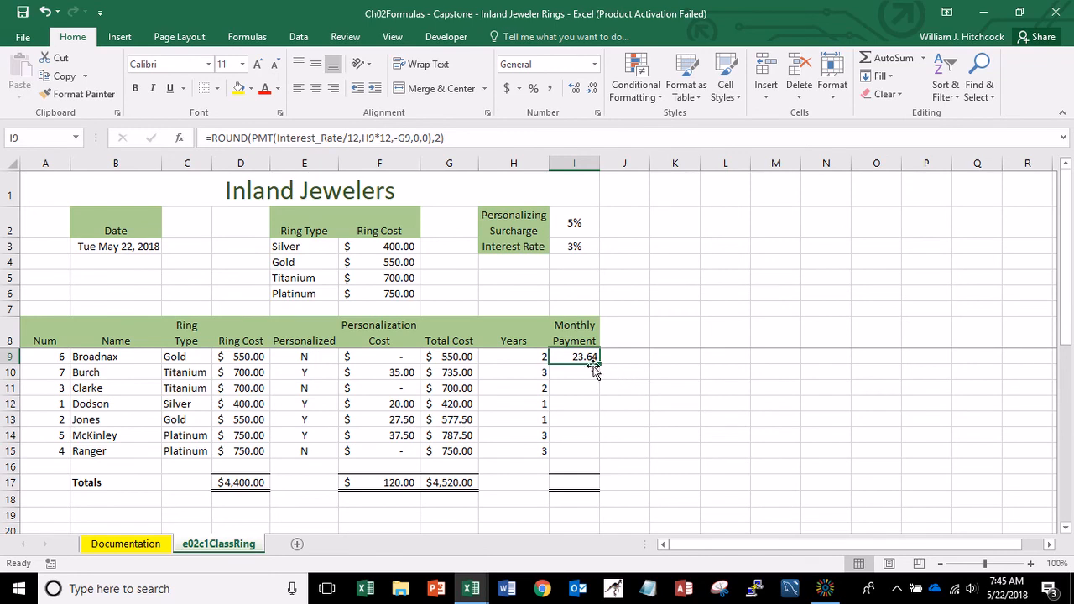
pyautogui.click(507, 88)
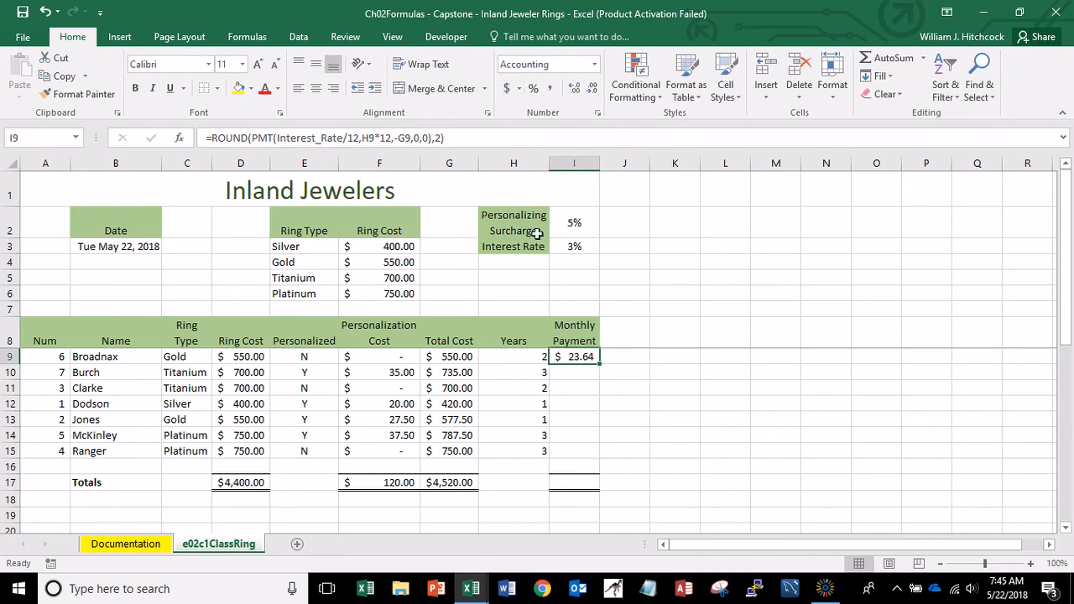
# Copy the rounded payment formula from I9 to I10:I15 and the totals formula from G17 to I17.
pyautogui.doubleClick(600, 366)
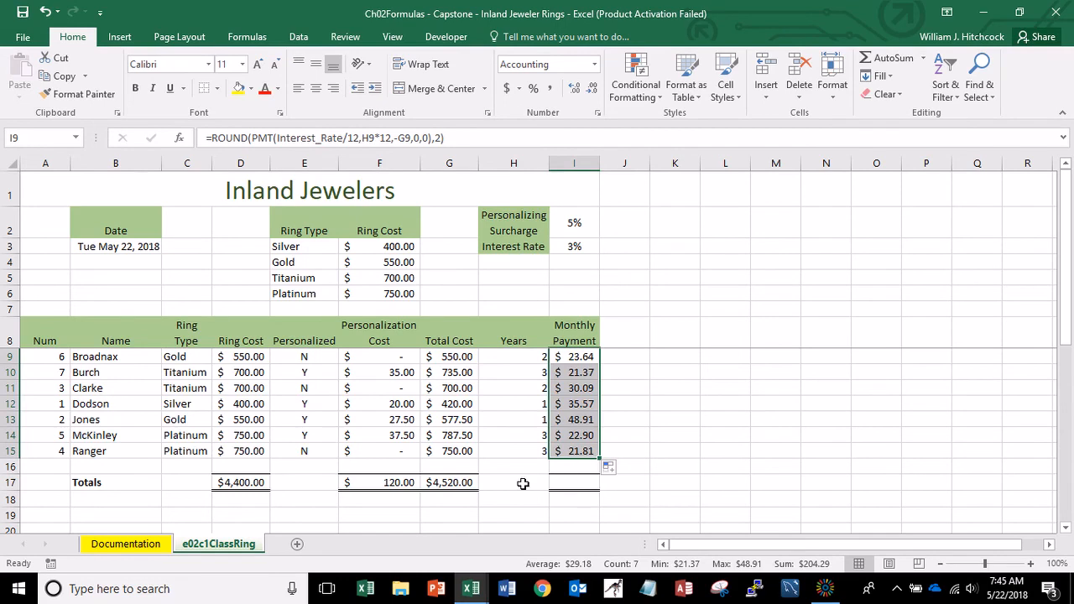
pyautogui.click(458, 482)
pyautogui.hotkey('ctrl', 'c')
pyautogui.press('Right')
pyautogui.press('Right')
pyautogui.press('Return')
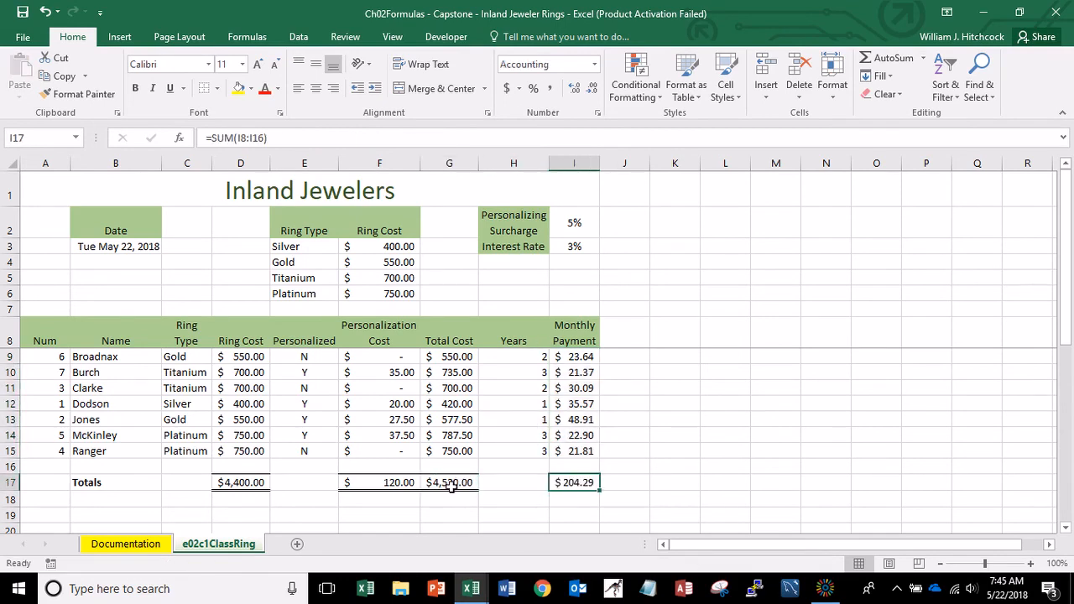
pyautogui.moveTo(577, 335); pyautogui.dragTo(574, 499)
pyautogui.moveTo(583, 337); pyautogui.dragTo(583, 336)
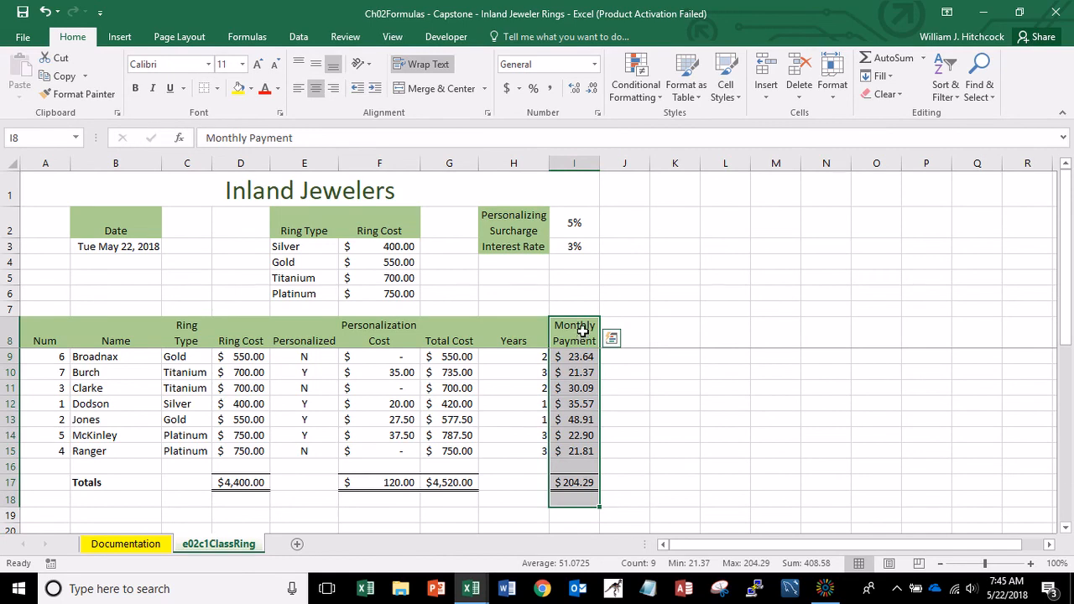
# Format the years in H9:H15 with the comma style and no decimal places.
pyautogui.press('Up')
pyautogui.press('Left')
pyautogui.press('Down')
pyautogui.press('Down')
pyautogui.press('Up')
pyautogui.press('Down')
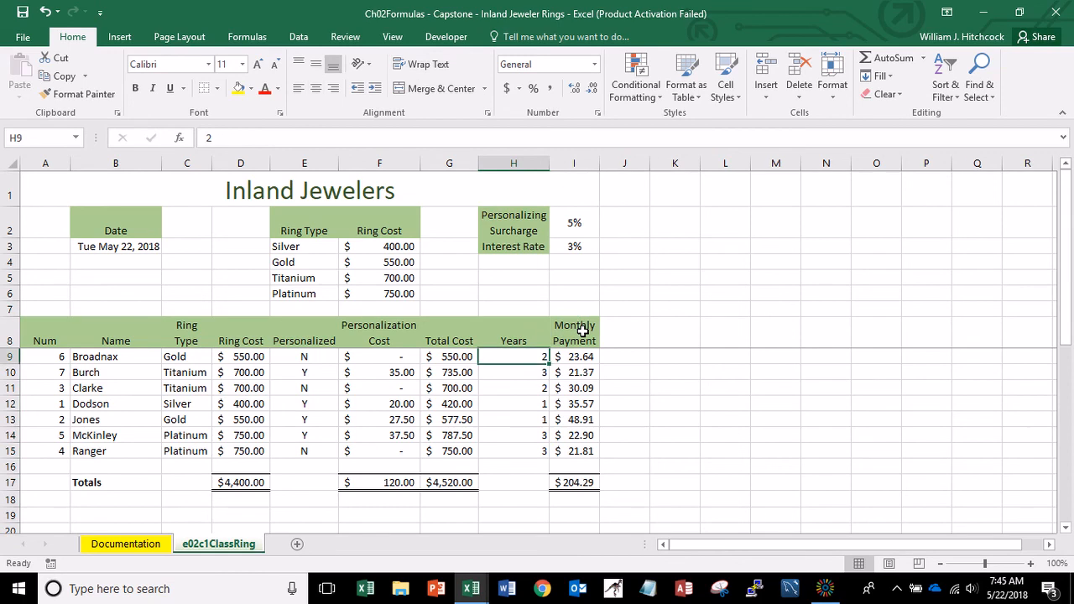
pyautogui.hotkey('shift', 'Down')
pyautogui.hotkey('shift', 'Down')
pyautogui.hotkey('shift', 'Down')
pyautogui.hotkey('shift', 'Down')
pyautogui.hotkey('shift', 'Down')
pyautogui.hotkey('shift', 'Down')
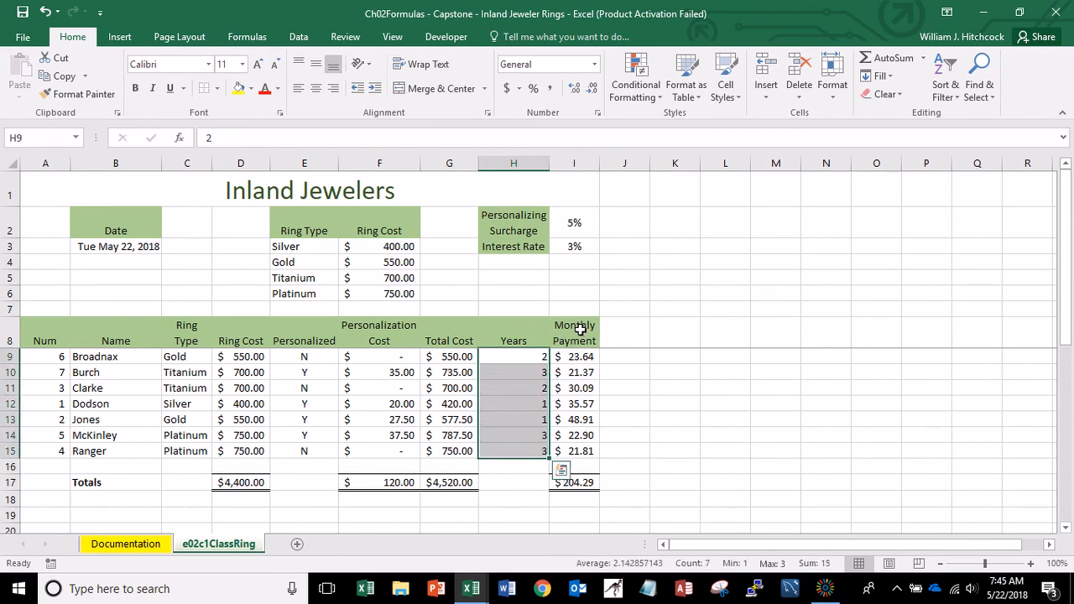
pyautogui.click(549, 88)
pyautogui.click(592, 88)
pyautogui.click(591, 88)
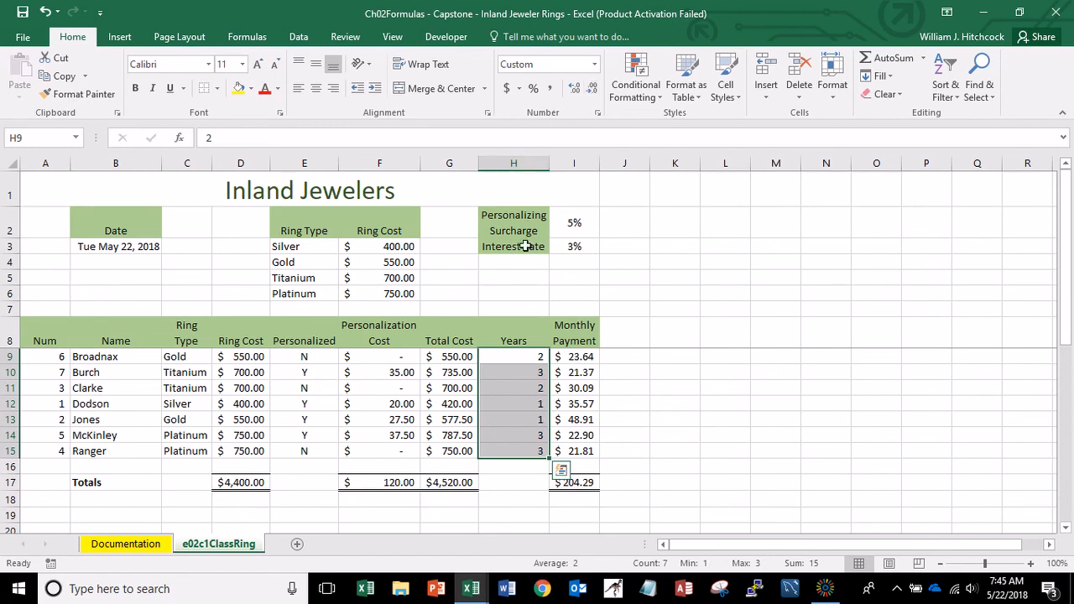
# Copy the Years column from H8:H16 into column J, starting at J8.
pyautogui.click(518, 334)
pyautogui.hotkey('shift', 'Down')
pyautogui.hotkey('shift', 'Down')
pyautogui.hotkey('shift', 'Down')
pyautogui.hotkey('shift', 'Down')
pyautogui.hotkey('shift', 'Down')
pyautogui.hotkey('shift', 'Down')
pyautogui.hotkey('shift', 'Down')
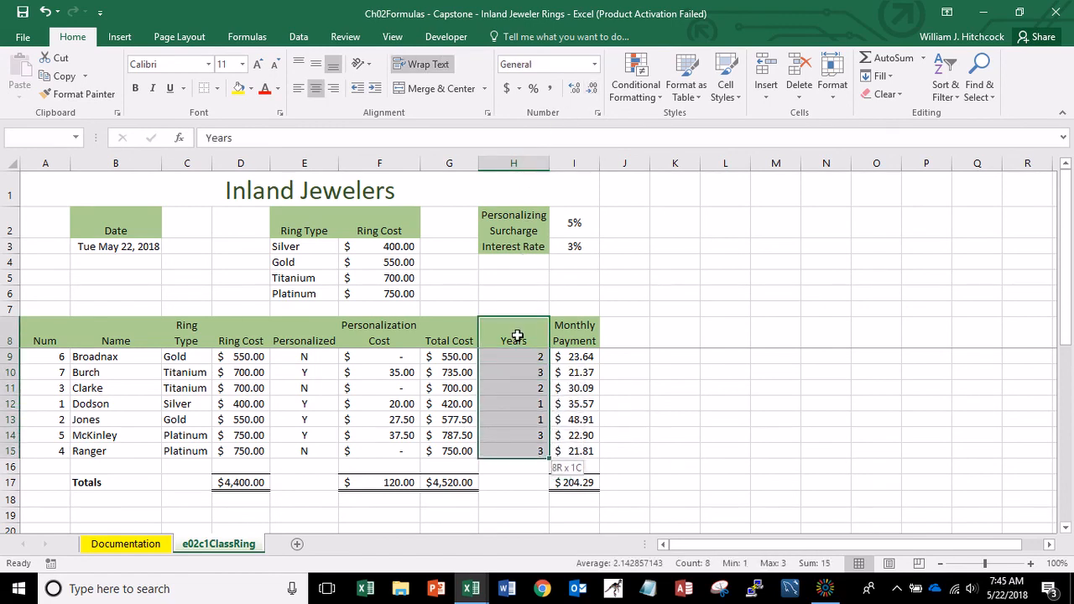
pyautogui.hotkey('ctrl', 'c')
pyautogui.press('Right')
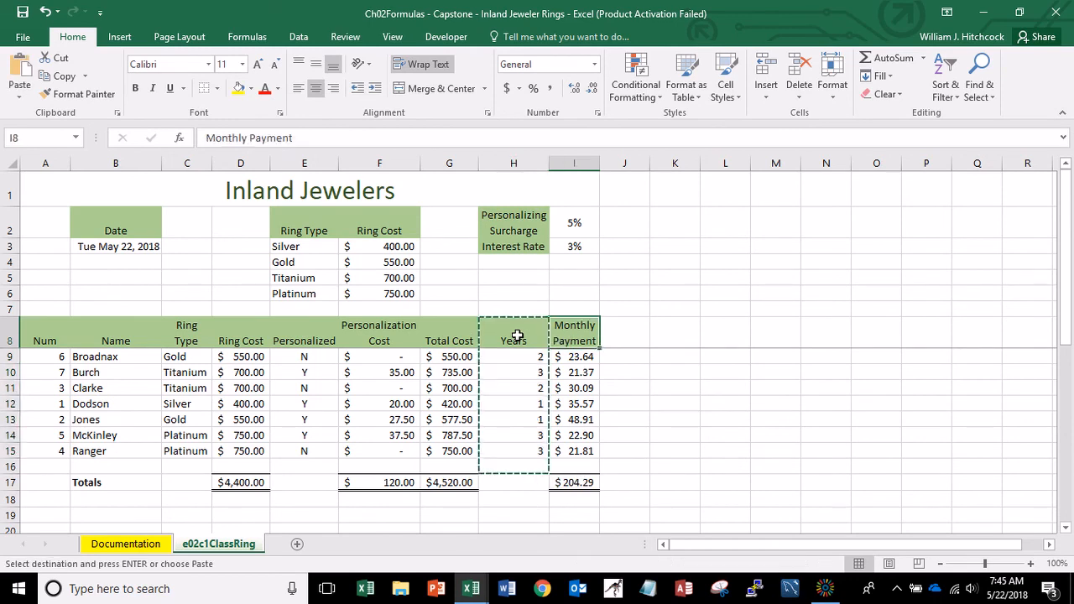
pyautogui.press('Right')
pyautogui.press('Return')
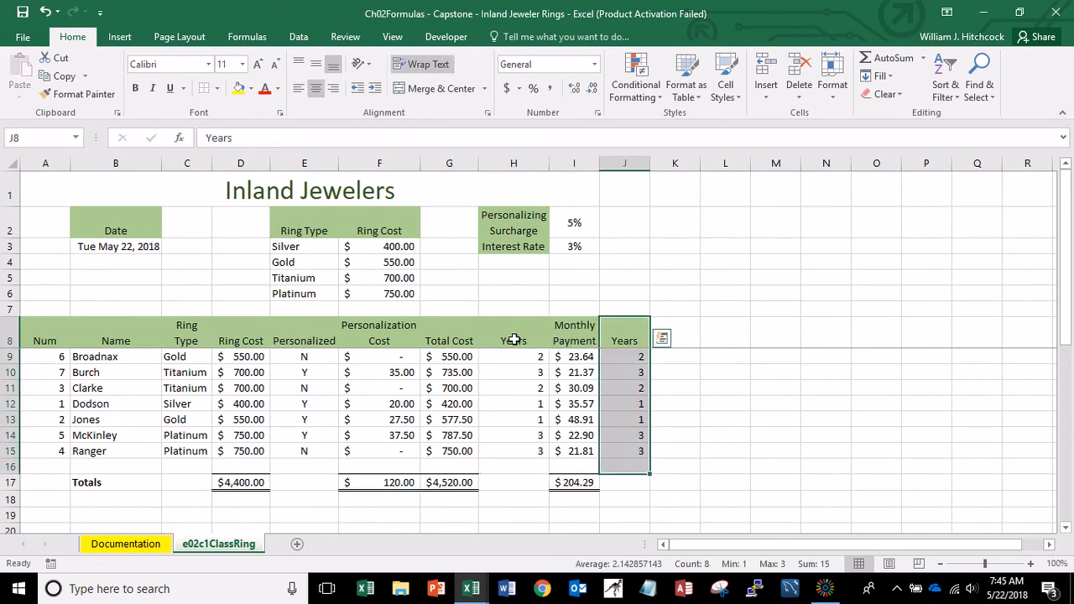
# Change the J8 header to Num Pmts and enter =H9*12 in J9.
pyautogui.scroll(-1, 513, 340)
pyautogui.write('Num Pmts')
pyautogui.press('Return')
pyautogui.scroll(1, 513, 340)
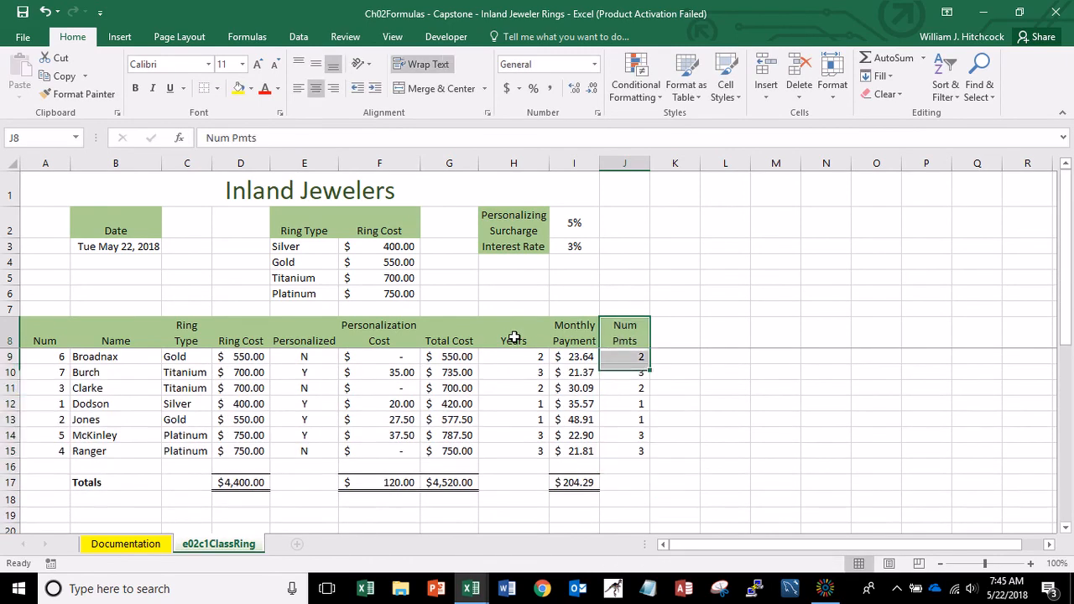
pyautogui.write('=')
pyautogui.press('Left')
pyautogui.press('Left')
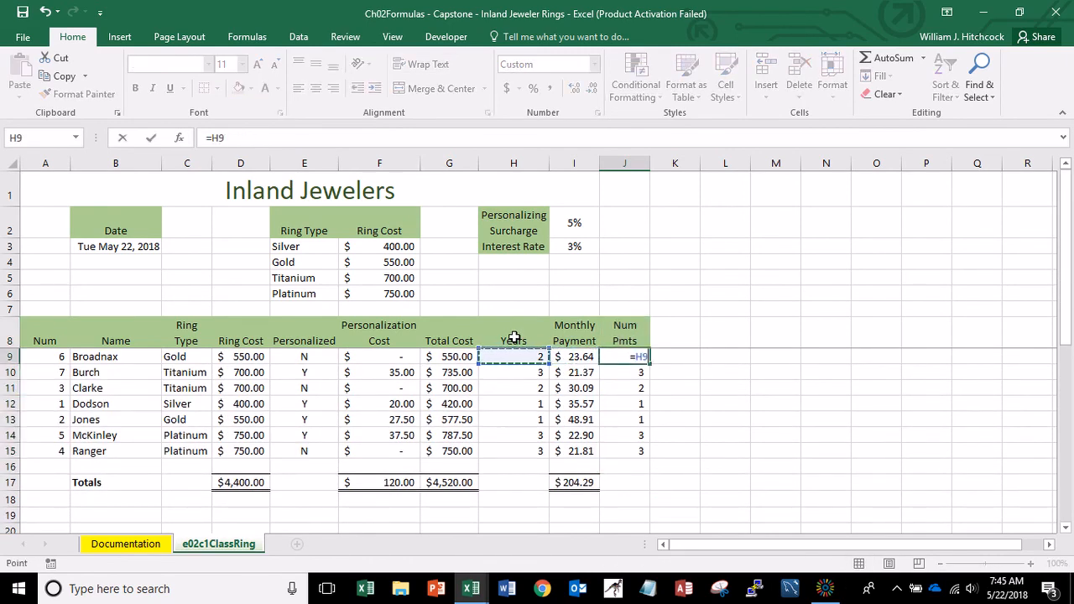
pyautogui.write('*12')
pyautogui.hotkey('ctrl', 'Return')
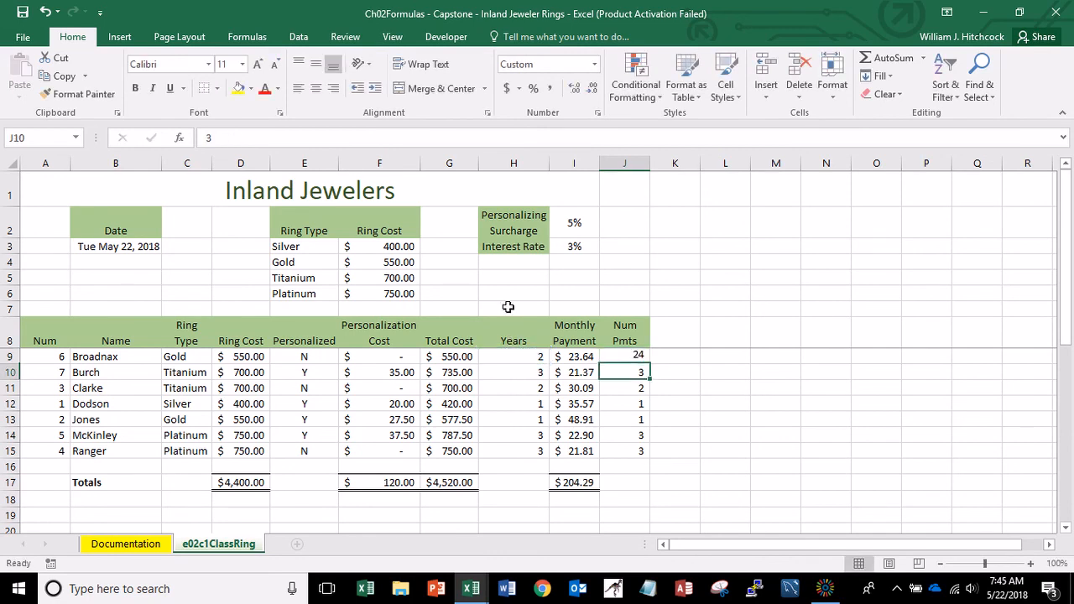
# Copy the number-of-payments formula from J9 to J10:J15.
pyautogui.hotkey('ctrl', 'c')
pyautogui.press('Down')
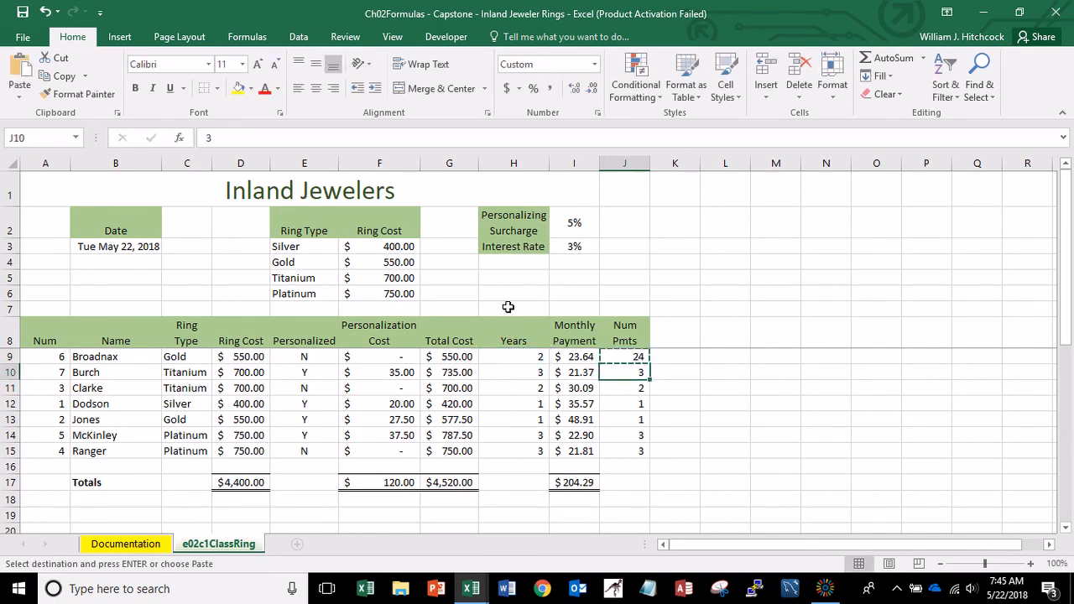
pyautogui.hotkey('shift', 'Down')
pyautogui.hotkey('shift', 'Down')
pyautogui.hotkey('shift', 'Down')
pyautogui.hotkey('shift', 'Down')
pyautogui.hotkey('shift', 'Down')
pyautogui.hotkey('ctrl', 'v')
pyautogui.press('Escape')
pyautogui.press('Up')
pyautogui.press('Up')
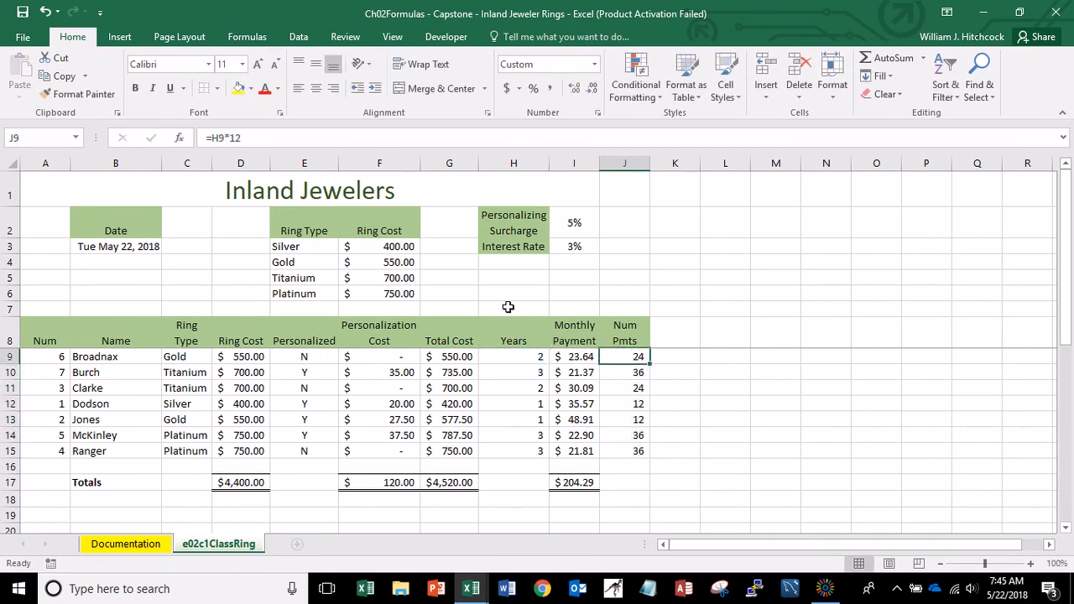
# Copy the Monthly Payment column, including its total, from I8:I18 into column K starting at K8.
pyautogui.press('Right')
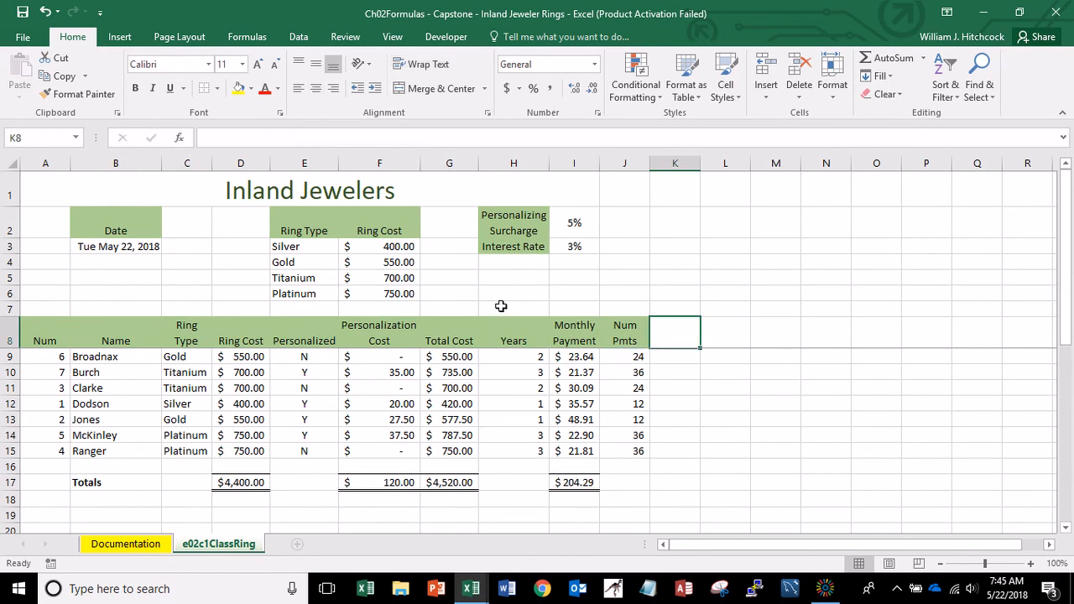
pyautogui.press('Left')
pyautogui.press('Left')
pyautogui.hotkey('shift', 'Down')
pyautogui.hotkey('shift', 'Down')
pyautogui.hotkey('shift', 'Down')
pyautogui.hotkey('shift', 'Down')
pyautogui.hotkey('shift', 'Down')
pyautogui.hotkey('shift', 'Down')
pyautogui.hotkey('shift', 'Down')
pyautogui.hotkey('shift', 'Down')
pyautogui.hotkey('shift', 'Down')
pyautogui.hotkey('shift', 'Down')
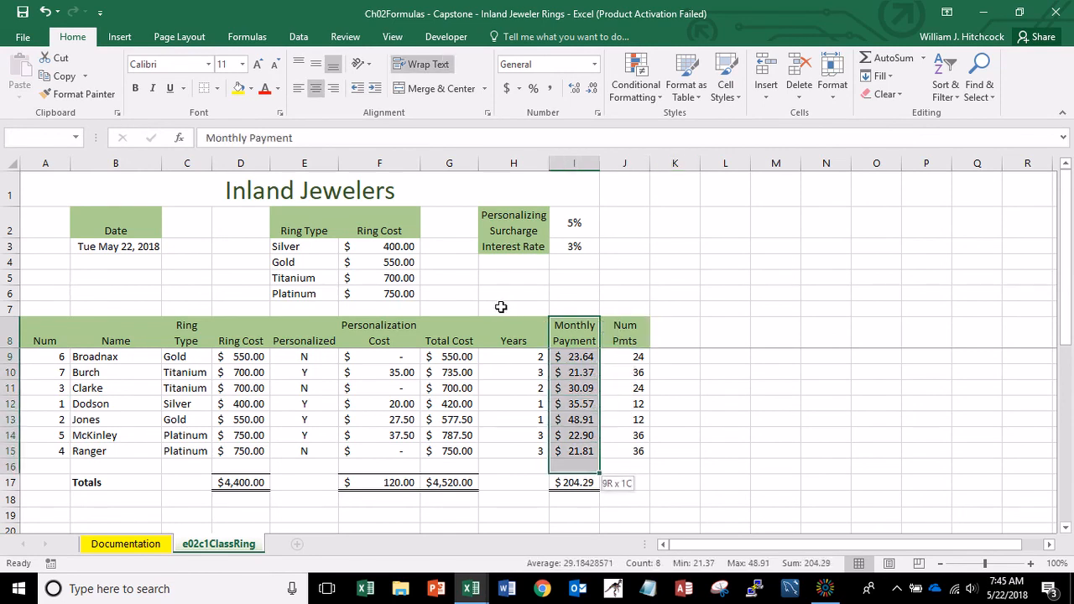
pyautogui.hotkey('ctrl', 'c')
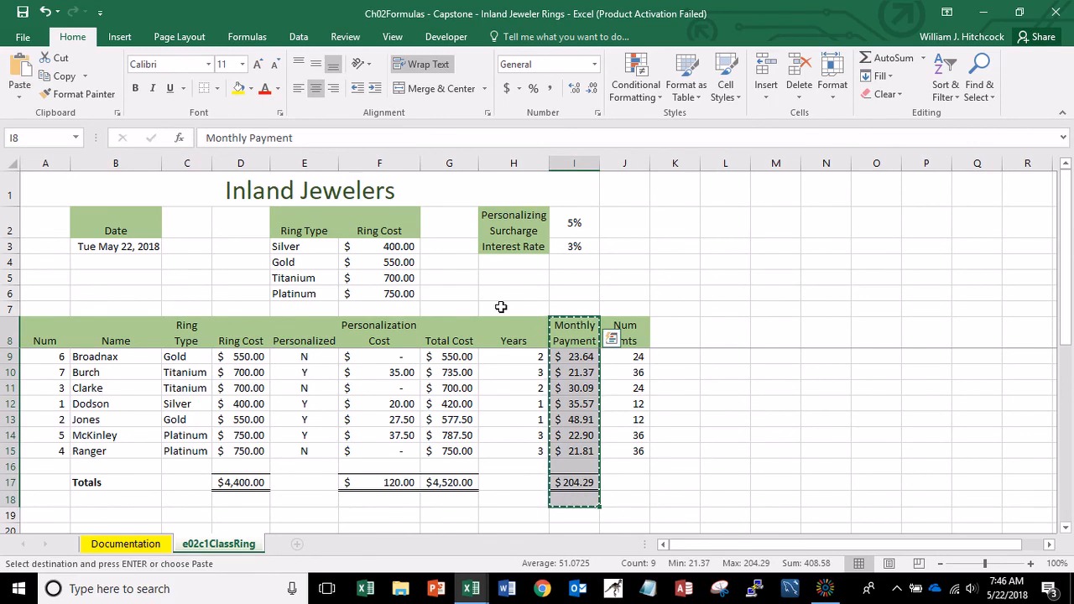
pyautogui.press('Right')
pyautogui.press('Right')
pyautogui.press('Return')
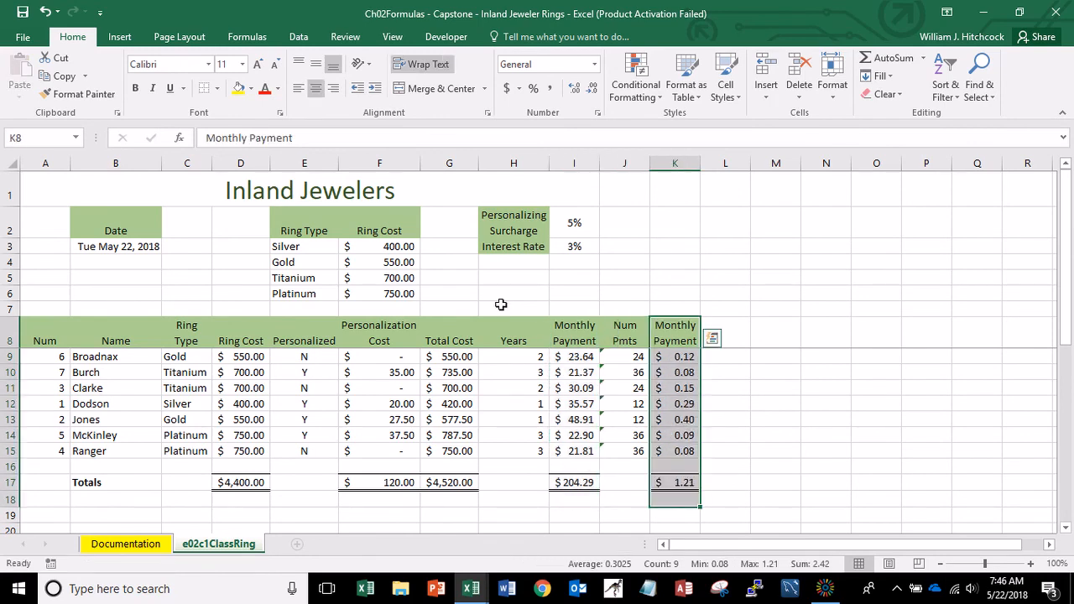
# Change the K8 header to Total Paid and enter =I9*J9 in K9.
pyautogui.press('Up')
pyautogui.press('Down')
pyautogui.write('Total Paid')
pyautogui.press('Return')
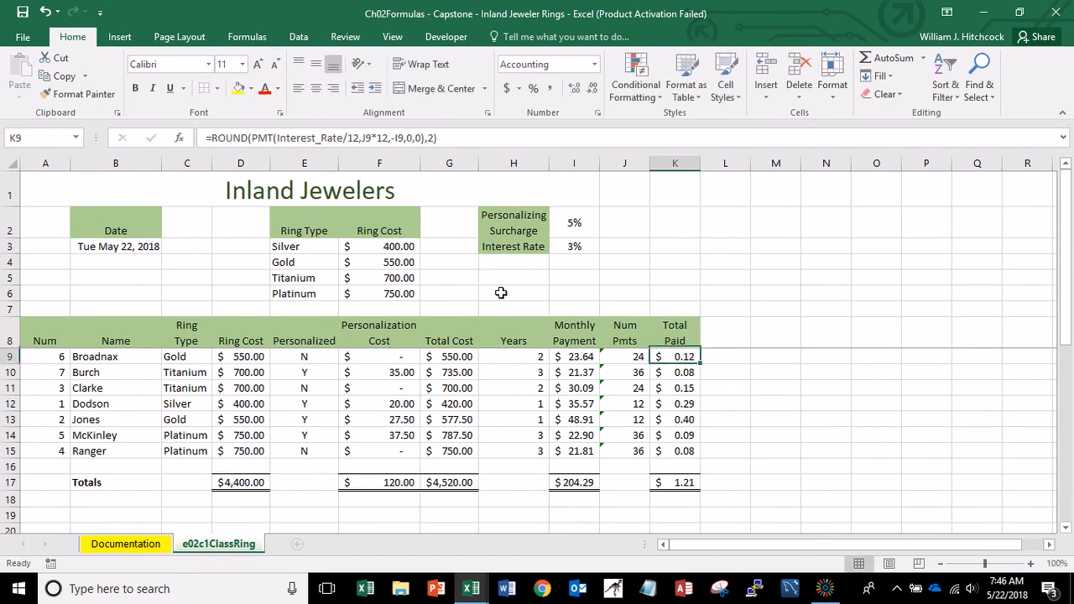
pyautogui.write('=')
pyautogui.press('Left')
pyautogui.press('Left')
pyautogui.write('*')
pyautogui.press('Left')
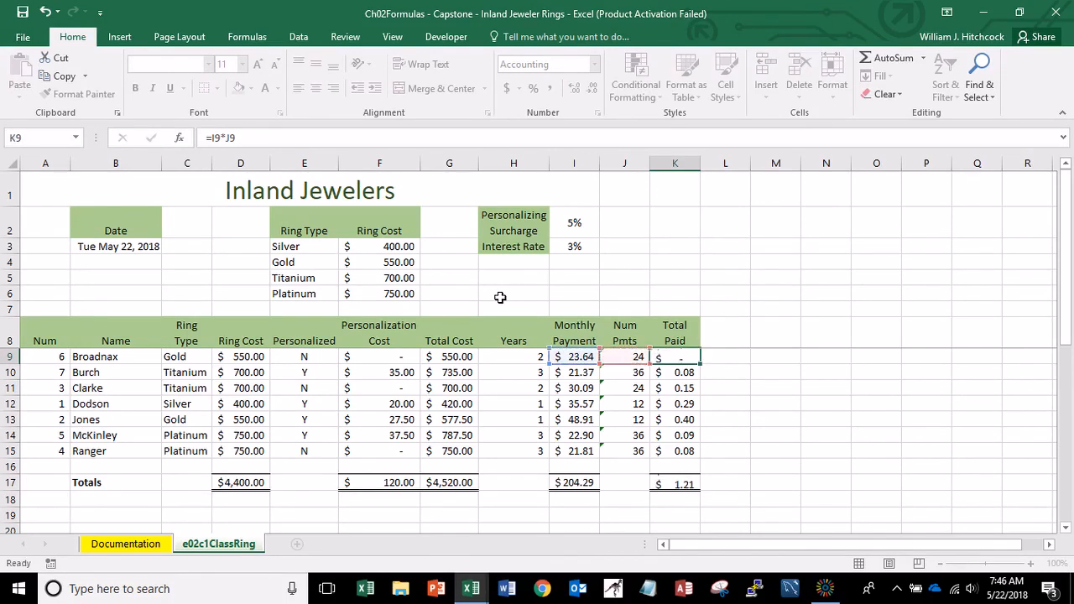
pyautogui.press('Return')
# Copy the total paid formula from K9 to K10:K15 and fit the width of column K to its contents.
pyautogui.press('Up')
pyautogui.hotkey('ctrl', 'c')
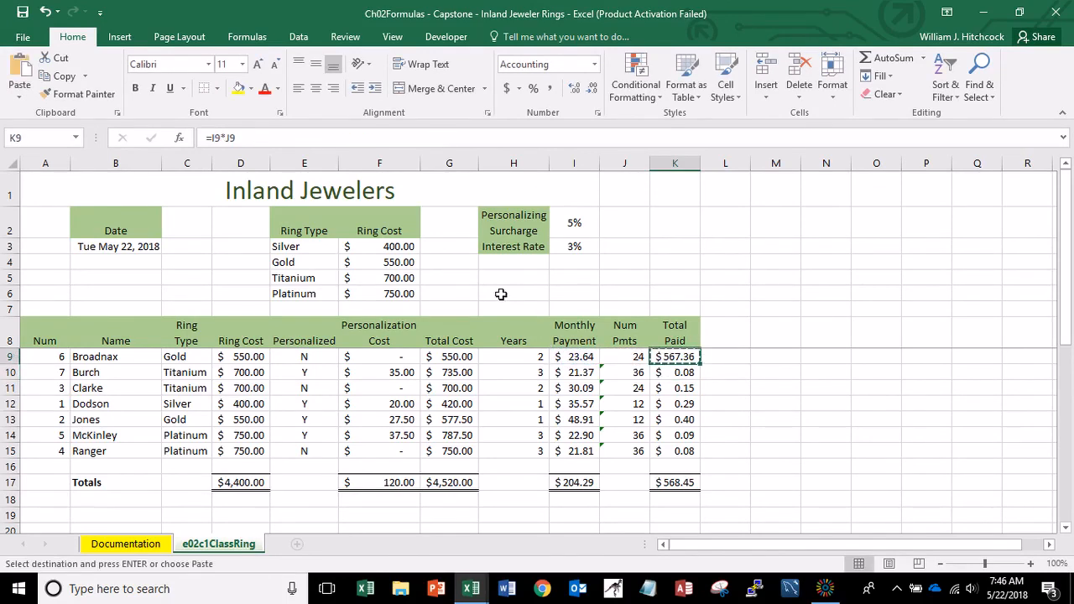
pyautogui.press('Down')
pyautogui.hotkey('shift', 'Down')
pyautogui.hotkey('shift', 'Down')
pyautogui.hotkey('shift', 'Down')
pyautogui.hotkey('shift', 'Down')
pyautogui.hotkey('shift', 'Down')
pyautogui.hotkey('ctrl', 'v')
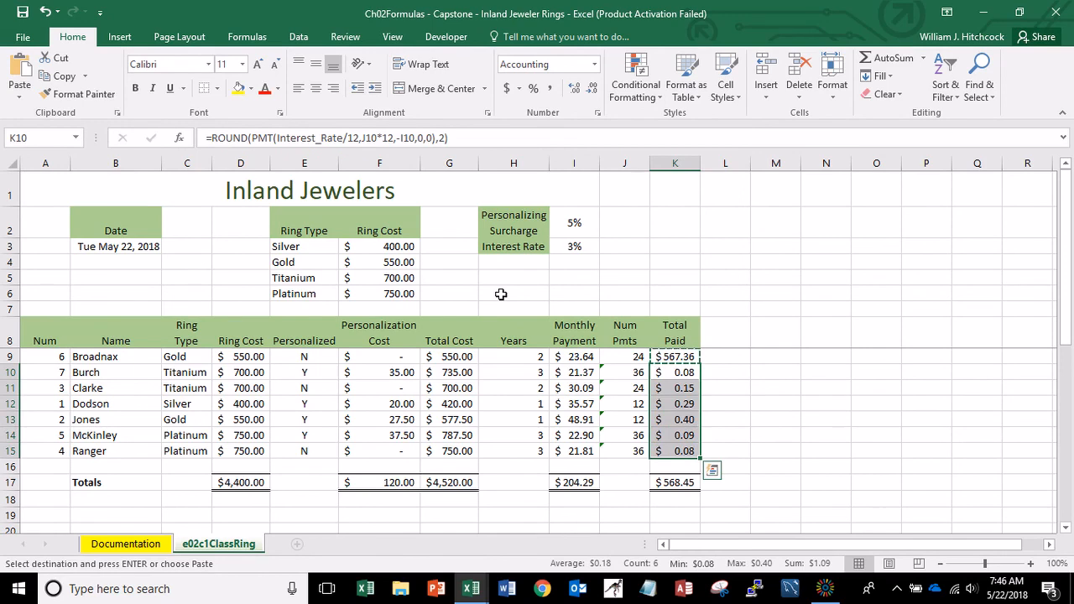
pyautogui.press('Escape')
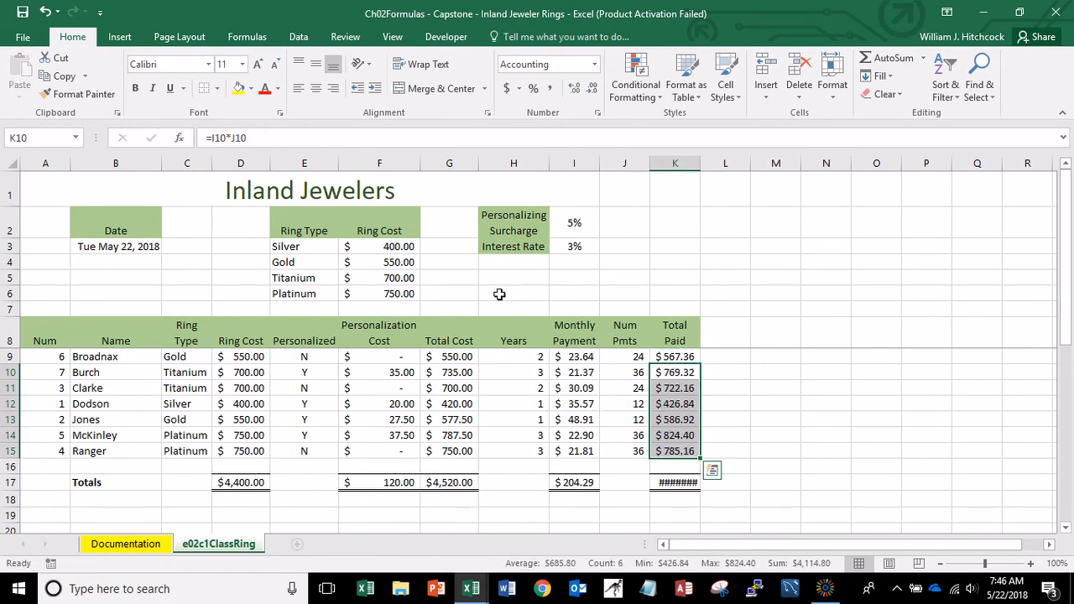
pyautogui.doubleClick(699, 163)
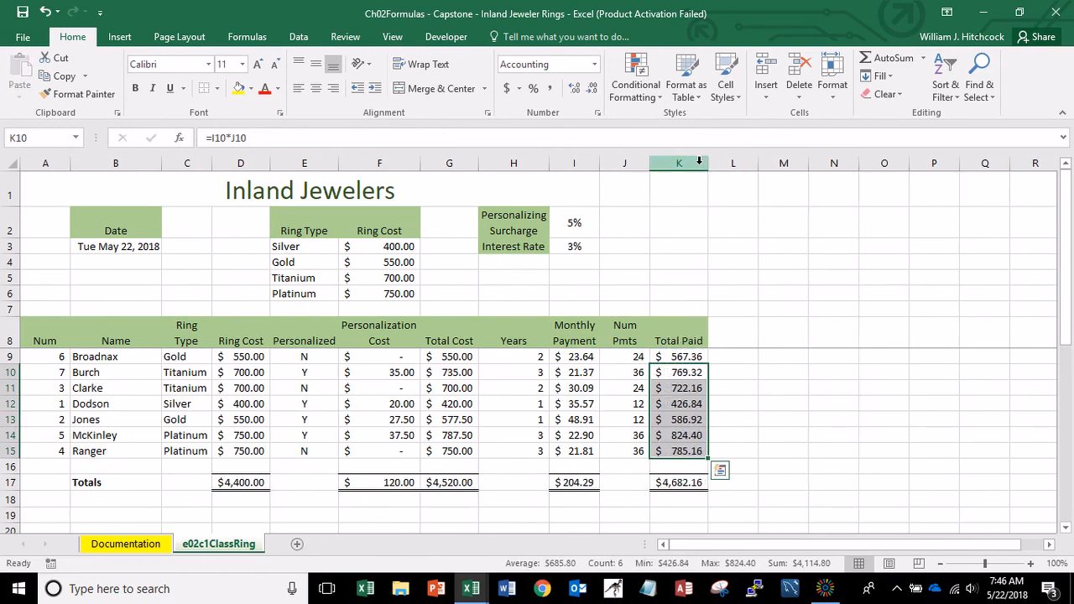
# Copy the Total Paid column K8:K17 into column L, starting at L8.
pyautogui.press('Up')
pyautogui.press('Up')
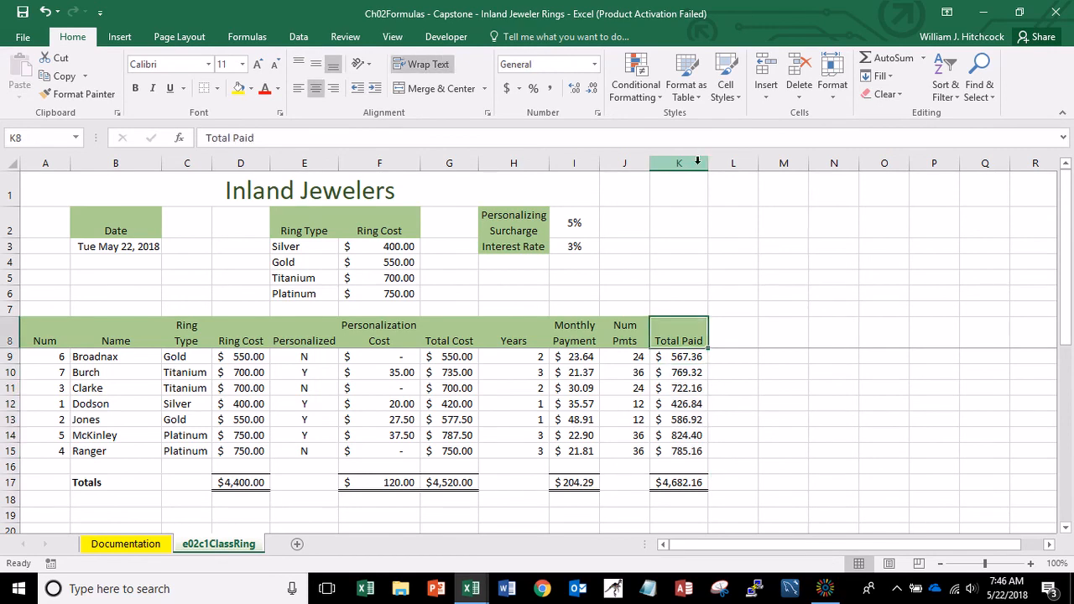
pyautogui.hotkey('shift', 'Down')
pyautogui.hotkey('shift', 'Down')
pyautogui.hotkey('shift', 'Down')
pyautogui.hotkey('shift', 'Down')
pyautogui.hotkey('shift', 'Down')
pyautogui.hotkey('shift', 'Down')
pyautogui.hotkey('shift', 'Down')
pyautogui.hotkey('shift', 'Down')
pyautogui.hotkey('shift', 'Down')
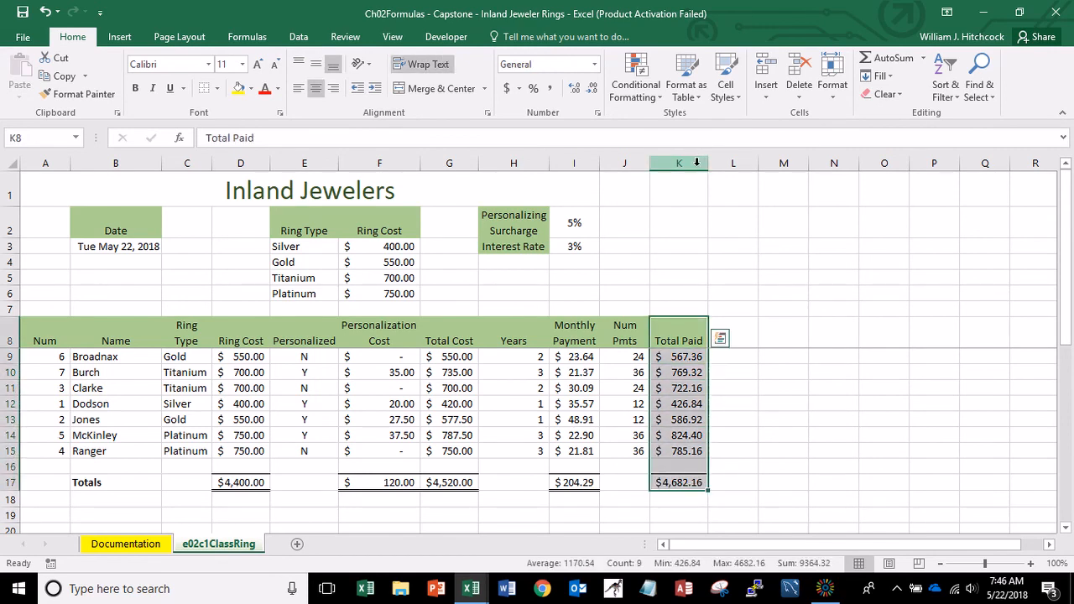
pyautogui.hotkey('ctrl', 'c')
pyautogui.press('Right')
pyautogui.hotkey('ctrl', 'v')
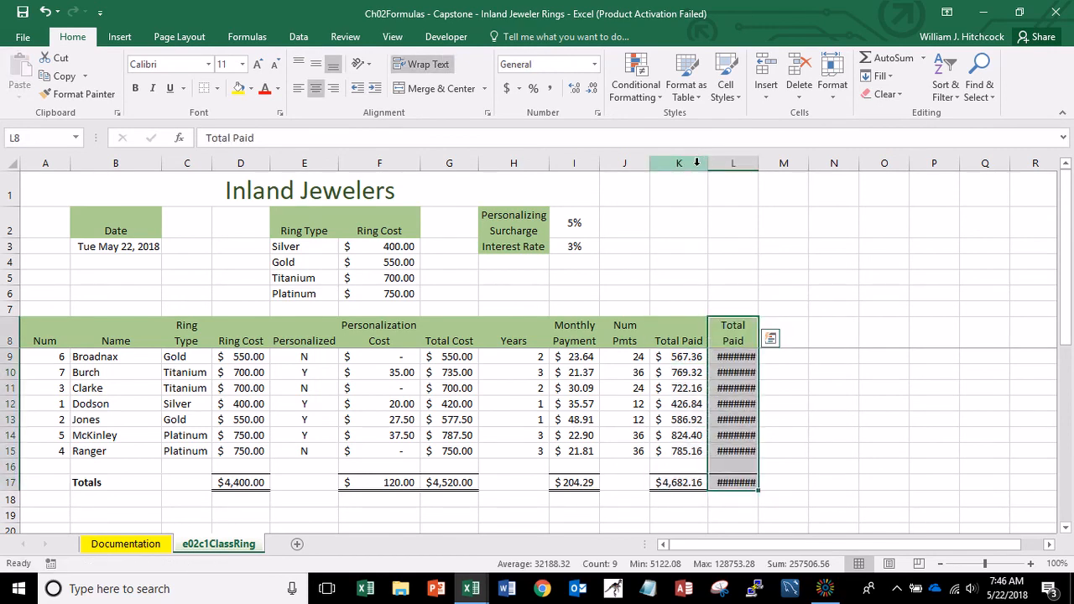
# Change the L8 header to Total Interest and enter =K9-G9 in L9.
pyautogui.press('Up')
pyautogui.press('Down')
pyautogui.press('Delete')
pyautogui.write('Total Interest')
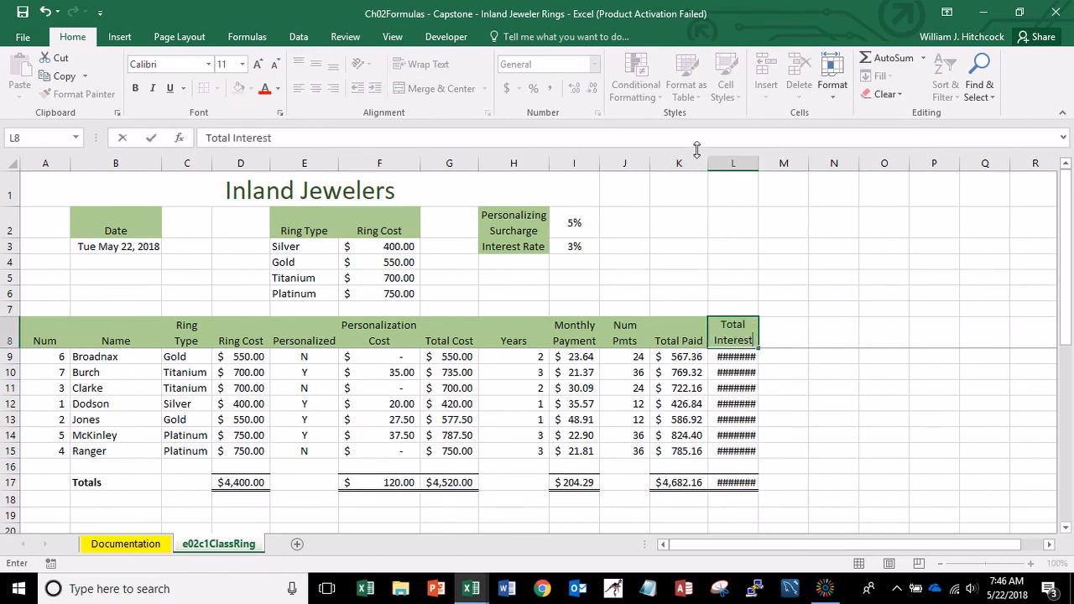
pyautogui.press('Return')
pyautogui.write('=')
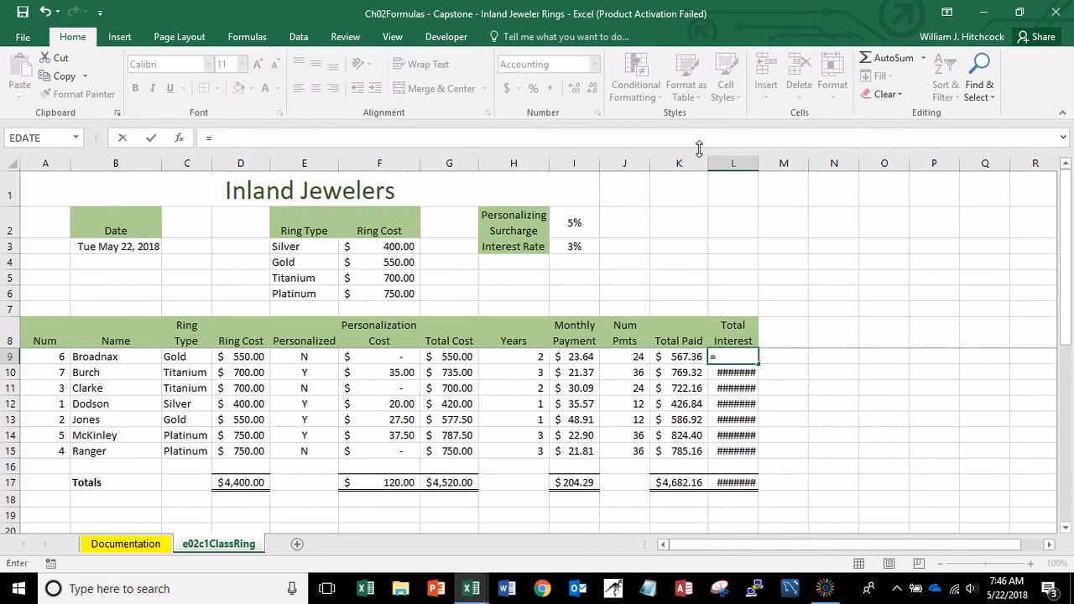
pyautogui.press('Left')
pyautogui.write('-')
pyautogui.press('Left')
pyautogui.press('Left')
pyautogui.press('Left')
pyautogui.press('Left')
pyautogui.press('Left')
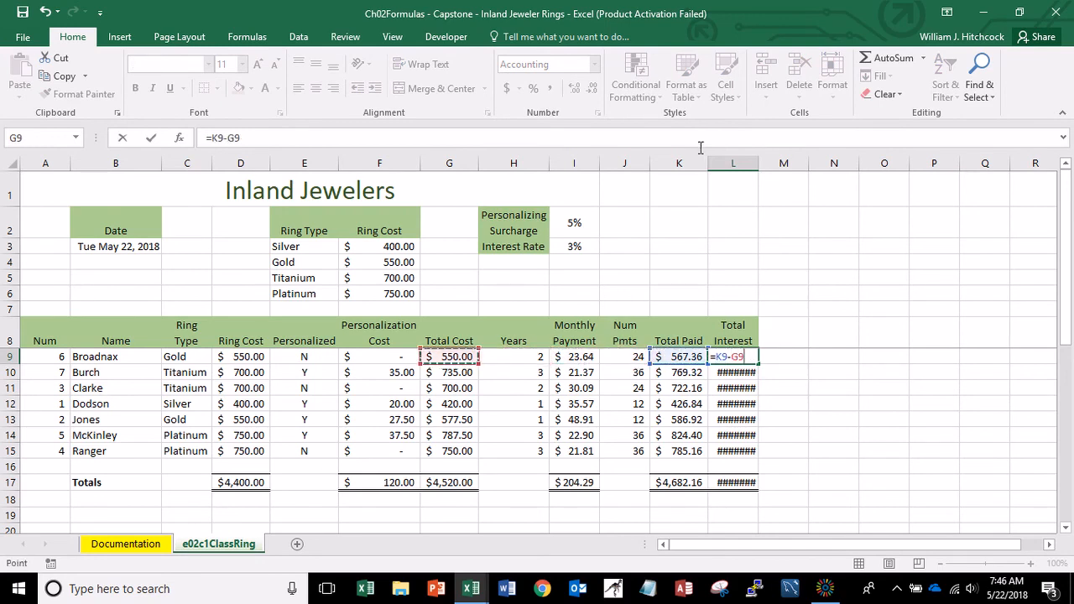
pyautogui.press('Return')
# Copy the total interest formula from L9 to L10:L15.
pyautogui.press('Up')
pyautogui.hotkey('ctrl', 'c')
pyautogui.press('Down')
pyautogui.hotkey('shift', 'Down')
pyautogui.hotkey('shift', 'Down')
pyautogui.press('Return')
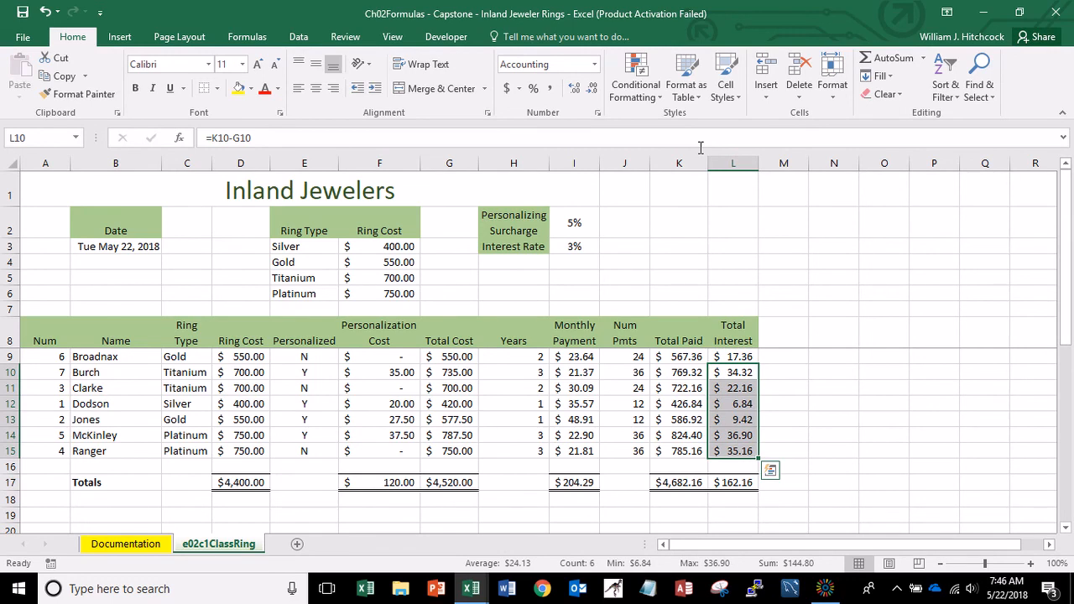
# Review the total interest of each order, going down column L from L9.
pyautogui.press('Up')
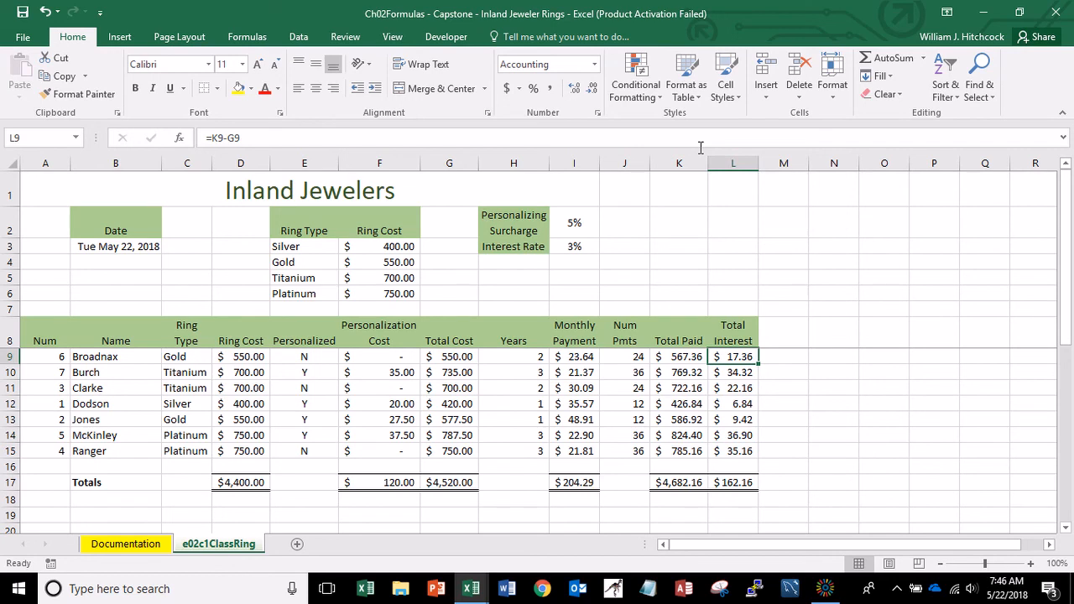
pyautogui.press('Down')
pyautogui.press('Down')
pyautogui.press('Down')
pyautogui.press('Down')
pyautogui.press('Down')
pyautogui.press('Down')
pyautogui.press('Down')
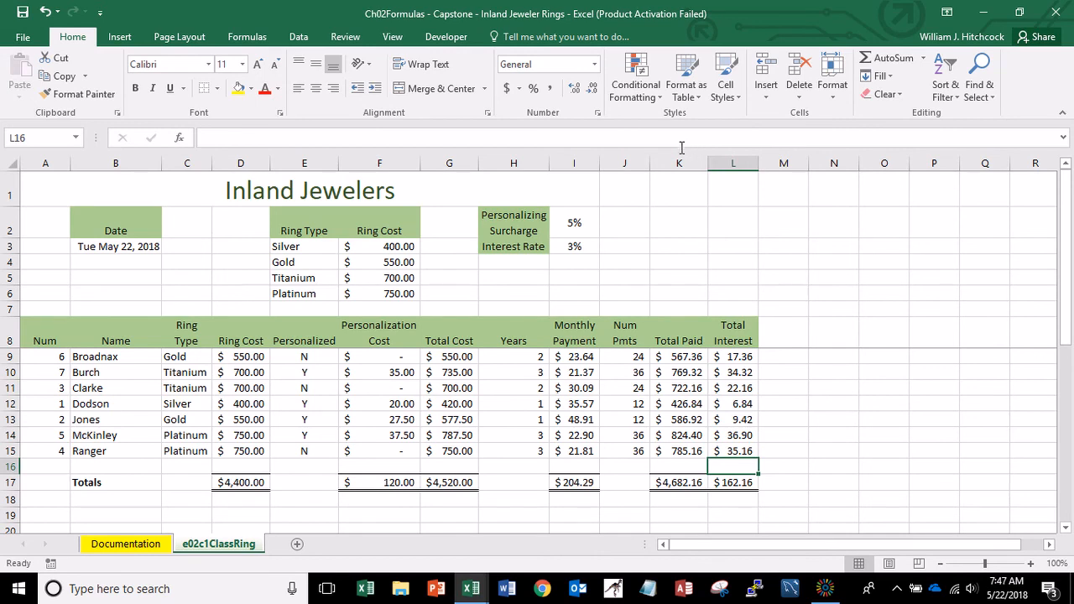
# Fit the widths of columns J and A to their contents.
pyautogui.doubleClick(646, 163)
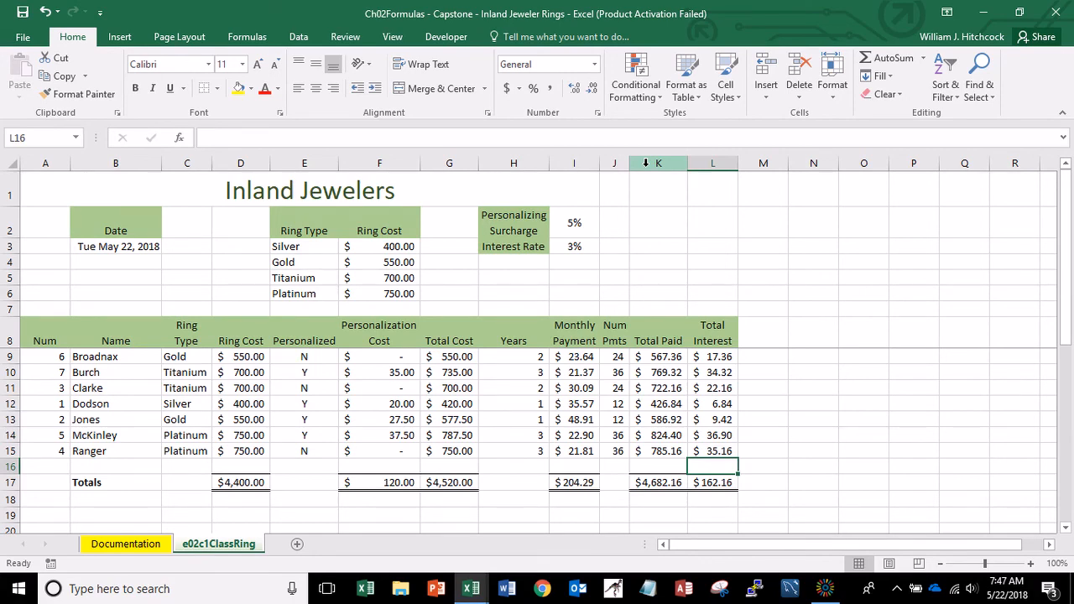
pyautogui.click(579, 356)
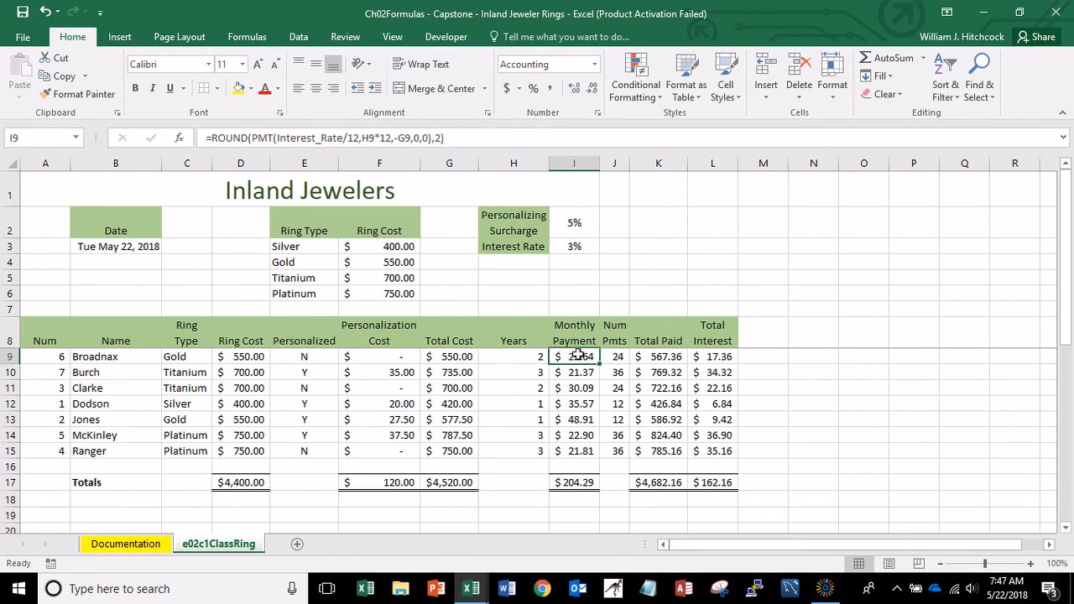
pyautogui.doubleClick(74, 167)
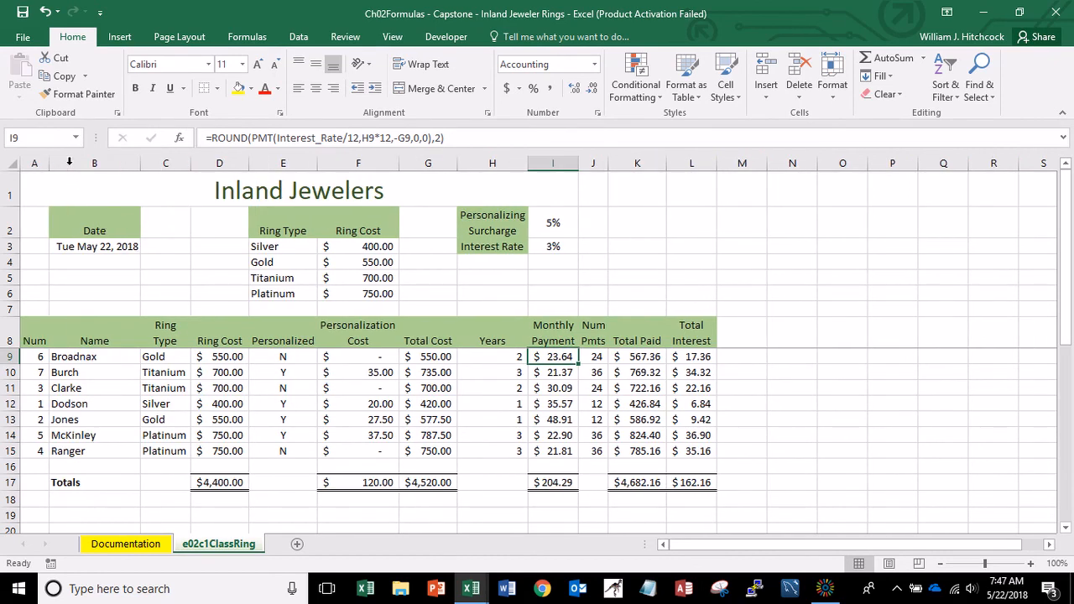
# Extend the merged and centered Inland Jewelers title across A1:L1.
pyautogui.click(42, 197)
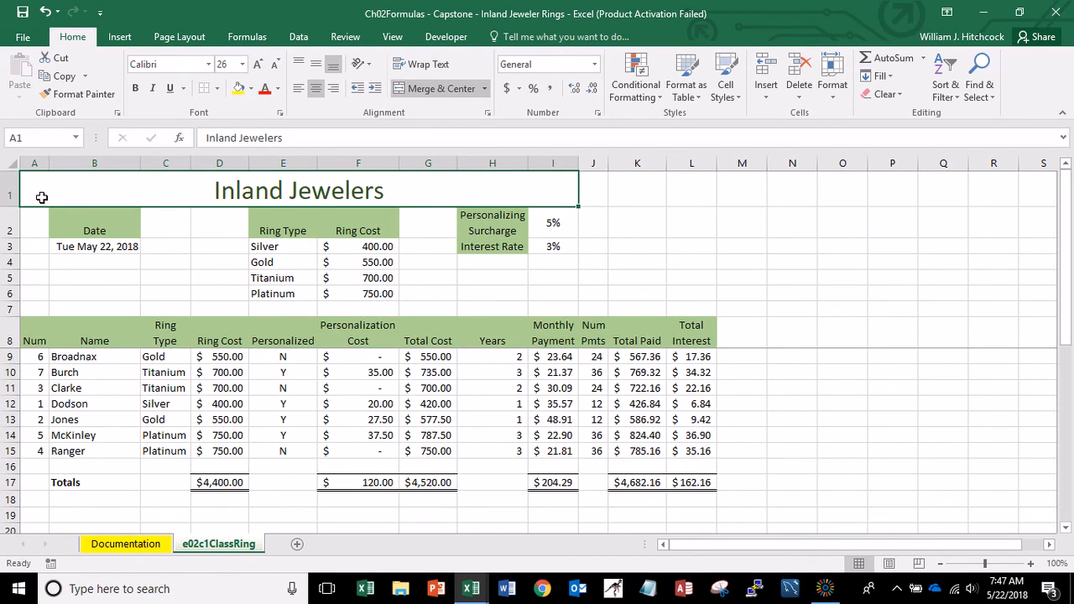
pyautogui.hotkey('shift', 'Right')
pyautogui.hotkey('shift', 'Right')
pyautogui.hotkey('shift', 'Right')
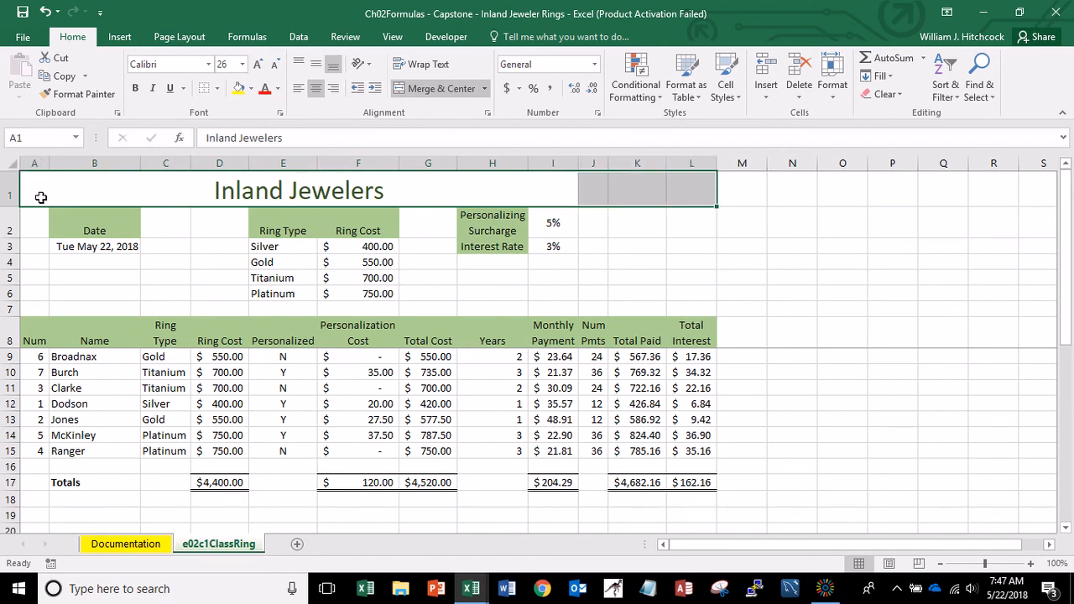
pyautogui.click(414, 90)
pyautogui.click(414, 91)
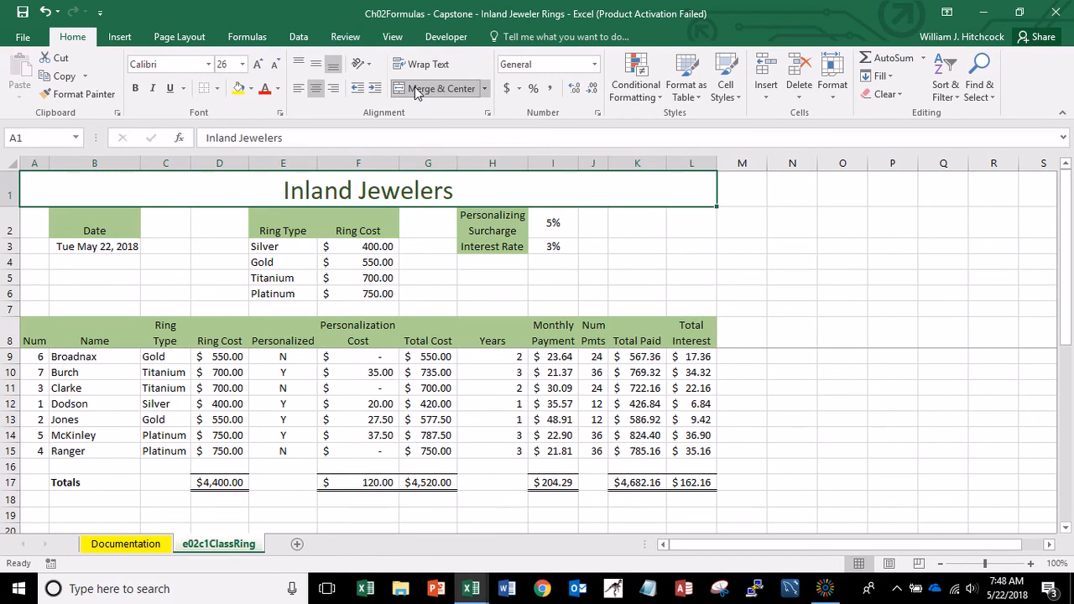
# Move the ring type and cost lookup table from E2:F6 to C2:D6.
pyautogui.press('Down')
pyautogui.press('Right')
pyautogui.press('Right')
pyautogui.press('Right')
pyautogui.press('Right')
pyautogui.hotkey('shift', 'Down')
pyautogui.hotkey('shift', 'Down')
pyautogui.hotkey('shift', 'Down')
pyautogui.hotkey('shift', 'Down')
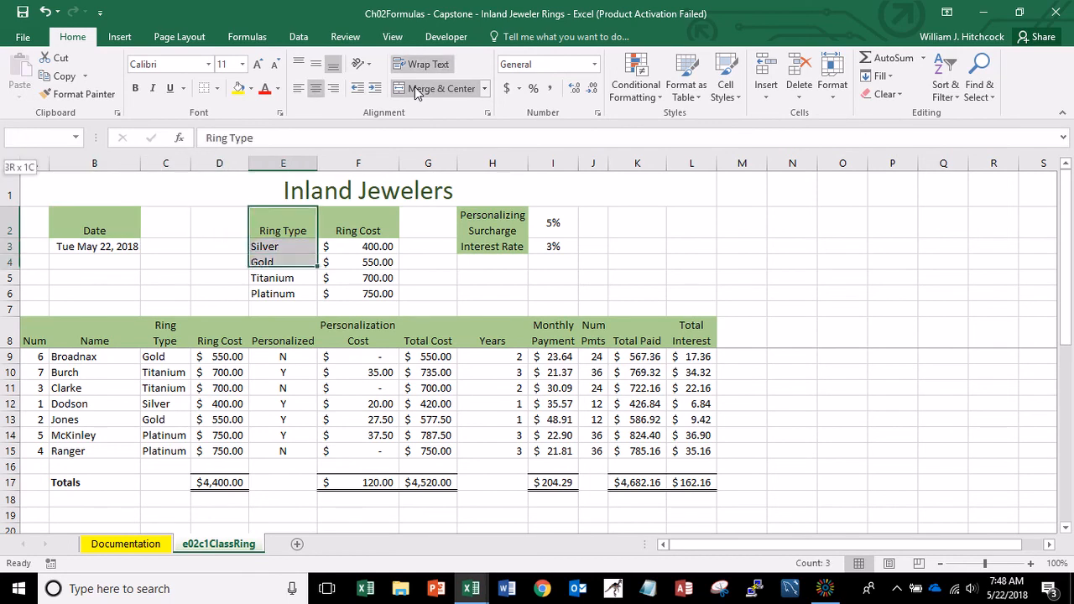
pyautogui.hotkey('shift', 'Right')
pyautogui.hotkey('ctrl', 'x')
pyautogui.press('Left')
pyautogui.press('Left')
pyautogui.hotkey('ctrl', 'v')
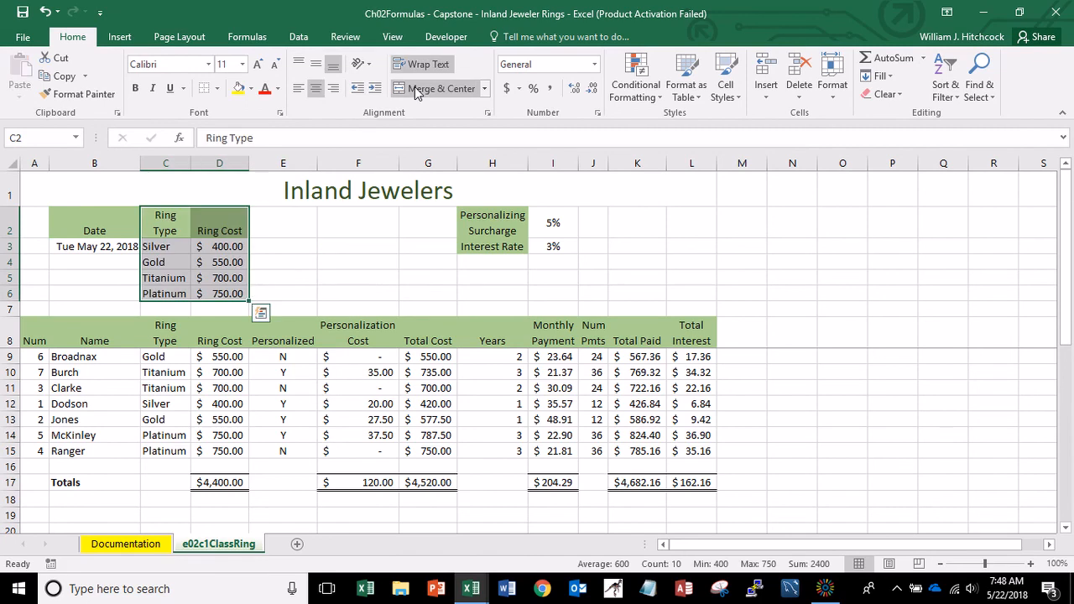
# Compare the Ring Type and Ring Cost headings in C8:D8 with the lookup table headings above them.
pyautogui.press('Down')
pyautogui.press('Down')
pyautogui.press('Down')
pyautogui.press('Down')
pyautogui.press('Down')
pyautogui.press('Down')
pyautogui.press('Down')
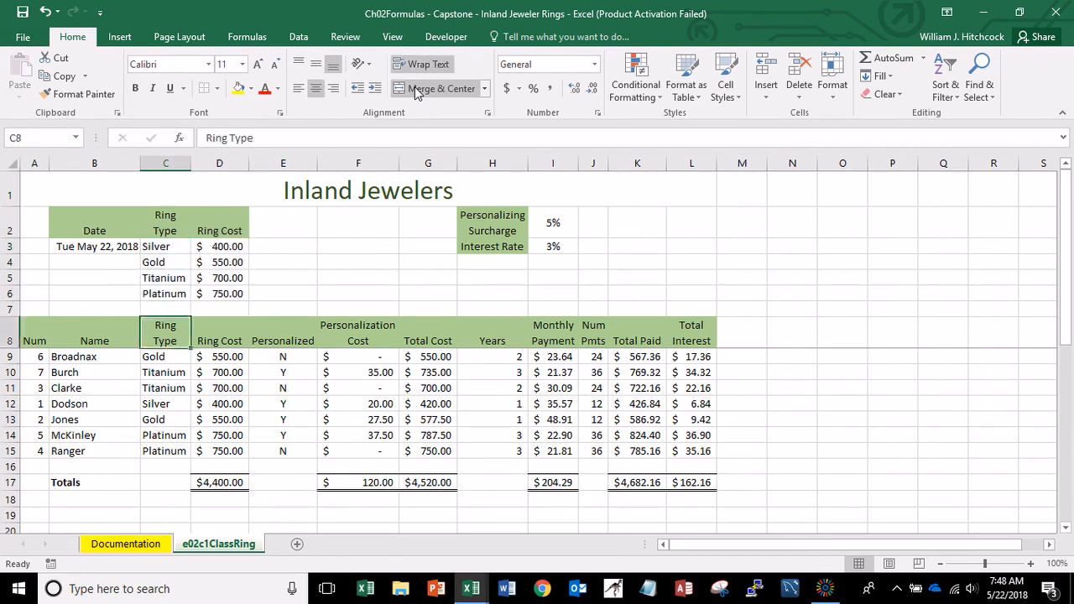
pyautogui.press('Up')
pyautogui.press('Right')
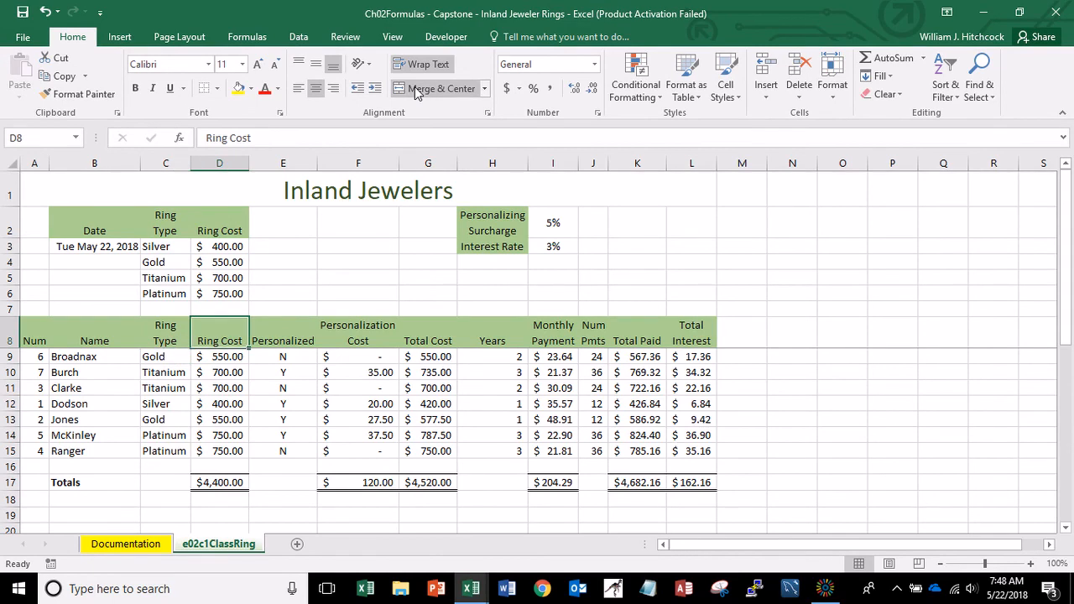
pyautogui.press('Up')
pyautogui.press('Up')
pyautogui.press('Up')
pyautogui.press('Up')
pyautogui.press('Up')
pyautogui.press('Up')
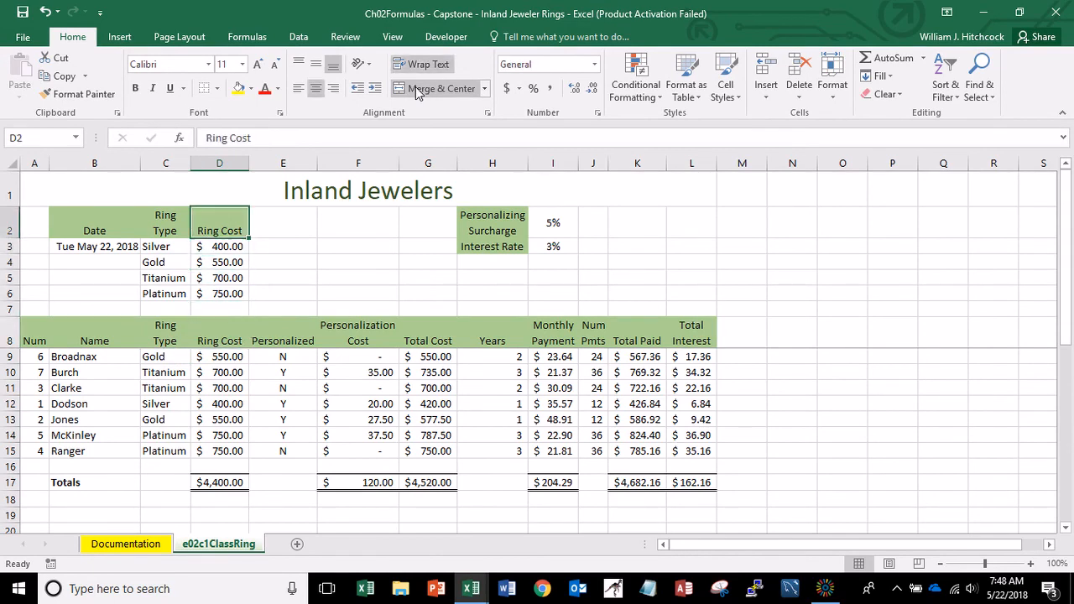
# Move the personalizing surcharge and interest rate block from H2:I3 to F2:G3.
pyautogui.press('Right')
pyautogui.press('Right')
pyautogui.press('Right')
pyautogui.press('Right')
pyautogui.hotkey('shift', 'Down')
pyautogui.hotkey('shift', 'Right')
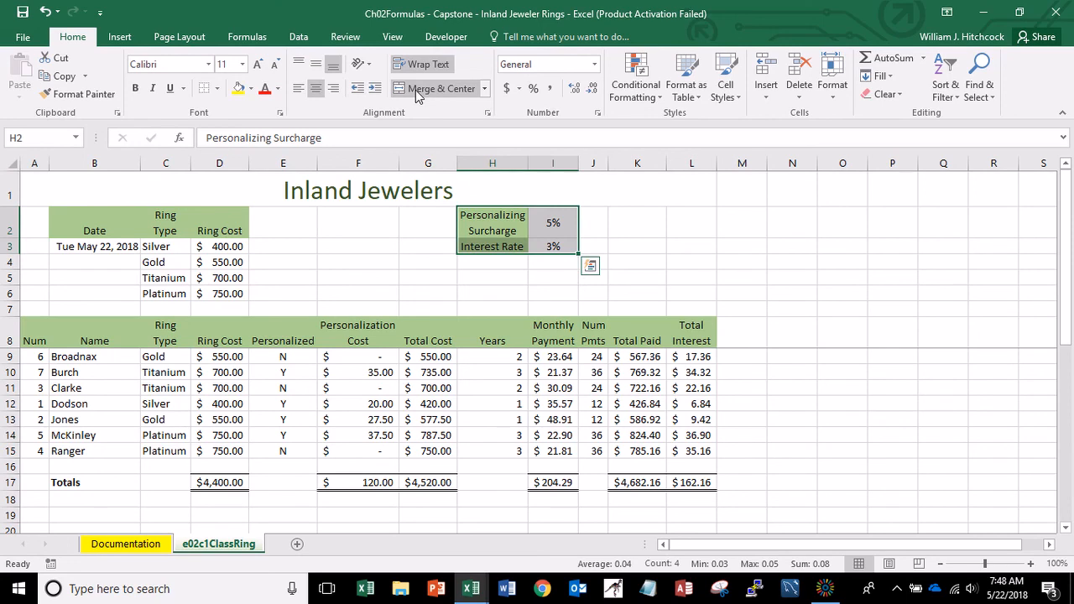
pyautogui.hotkey('ctrl', 'x')
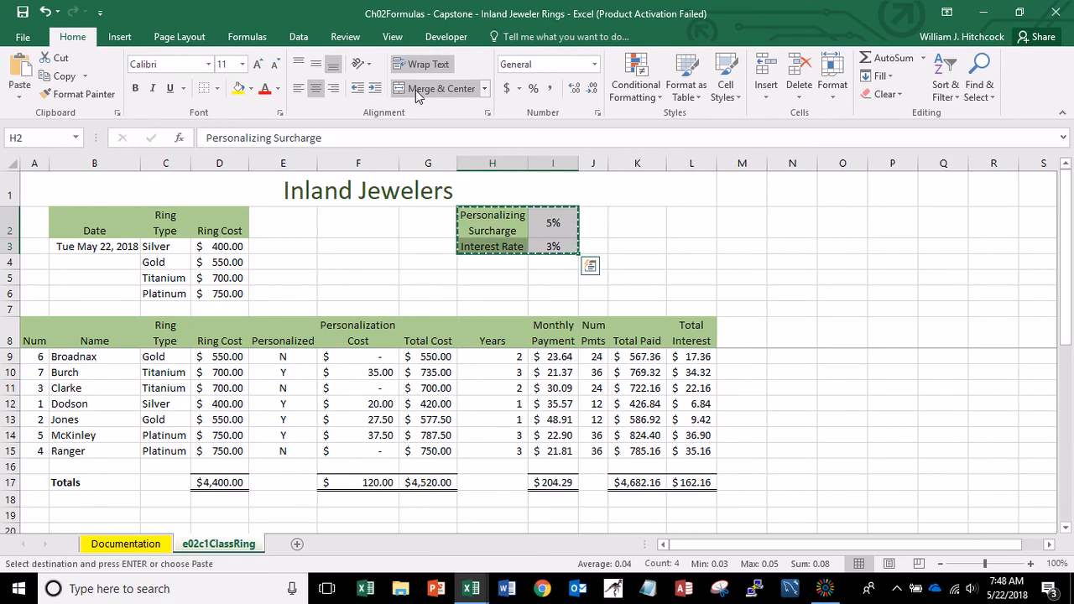
pyautogui.press('Left')
pyautogui.press('Left')
pyautogui.hotkey('ctrl', 'v')
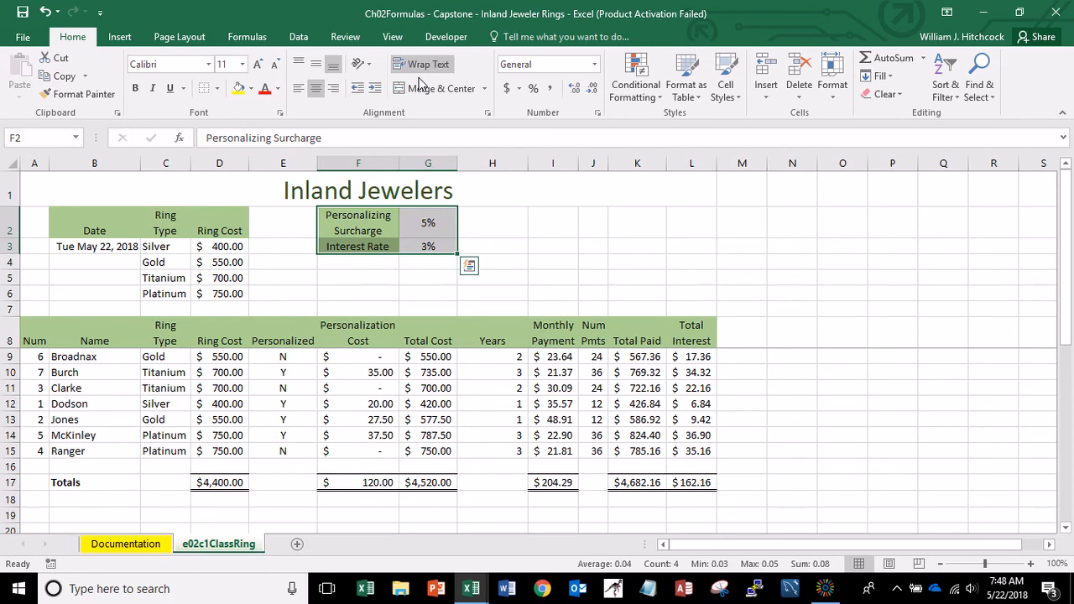
# Move the Interest Rate label and its value from F3:G3 to H2:I2.
pyautogui.press('Down')
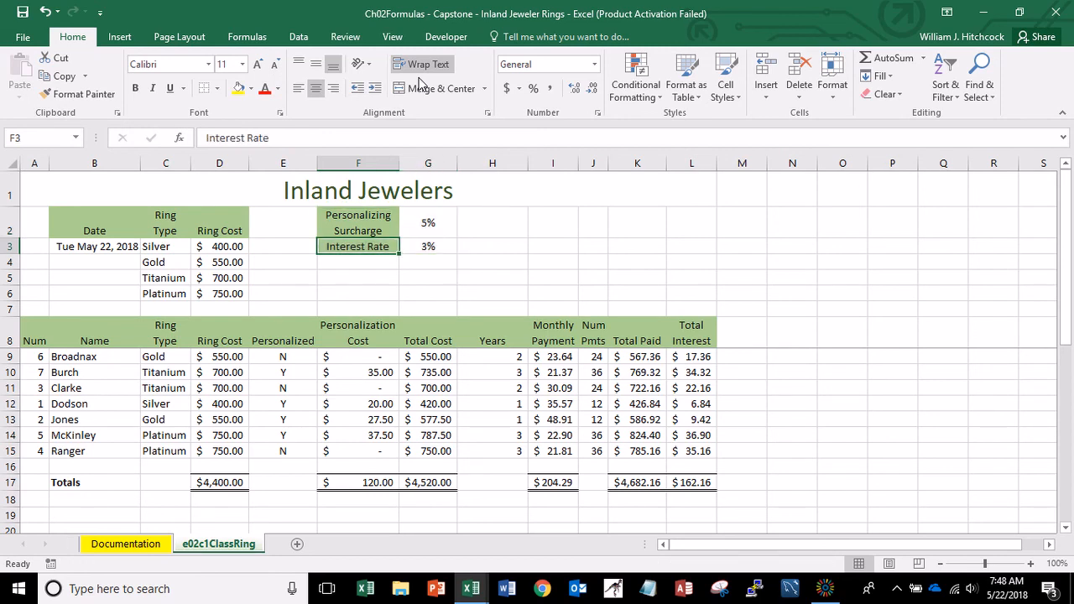
pyautogui.hotkey('shift', 'Right')
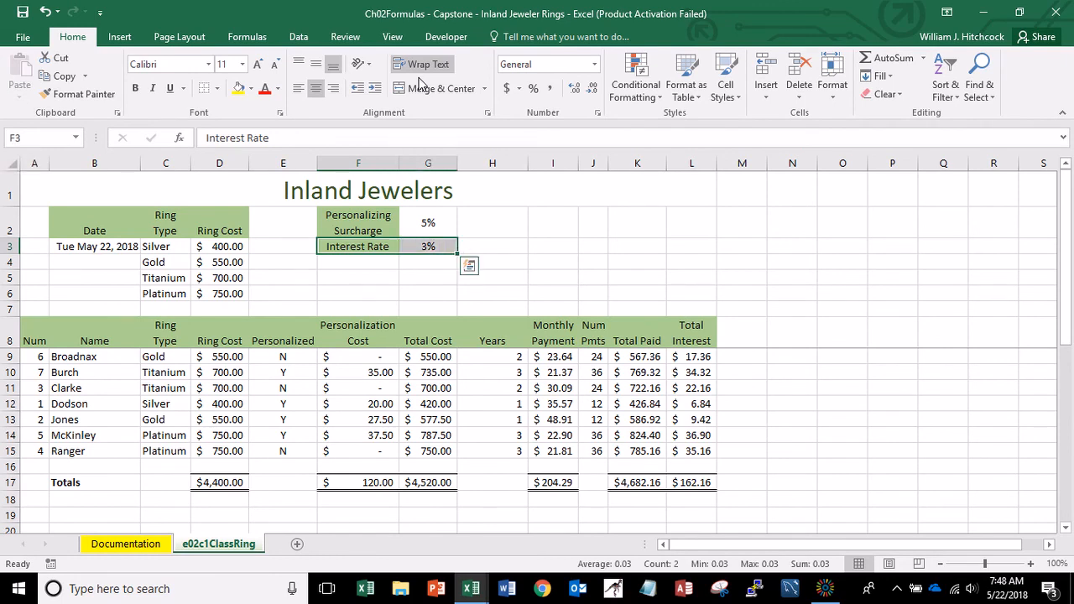
pyautogui.hotkey('ctrl', 'c')
pyautogui.press('Up')
pyautogui.press('Right')
pyautogui.press('Right')
pyautogui.hotkey('ctrl', 'v')
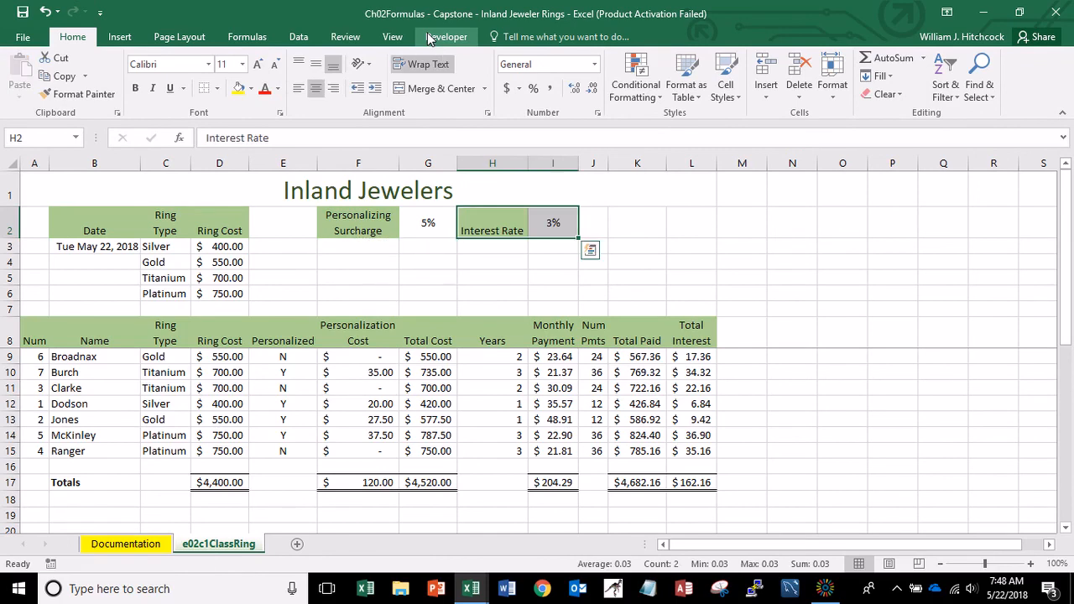
# Bottom-align the surcharge and interest rate values in G2 and I2, and save the workbook.
pyautogui.press('Left')
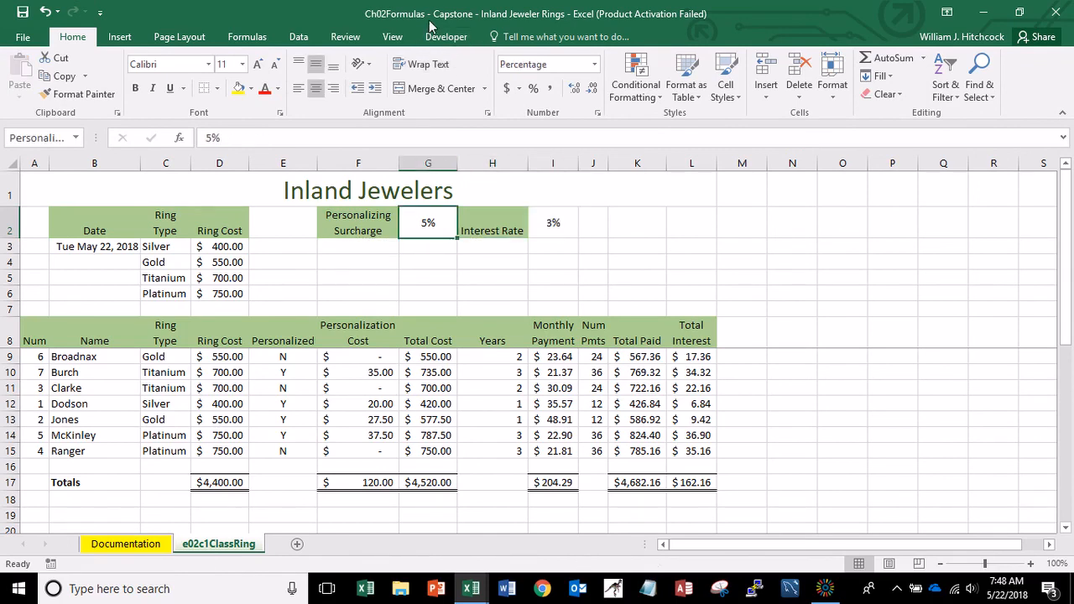
pyautogui.click(333, 65)
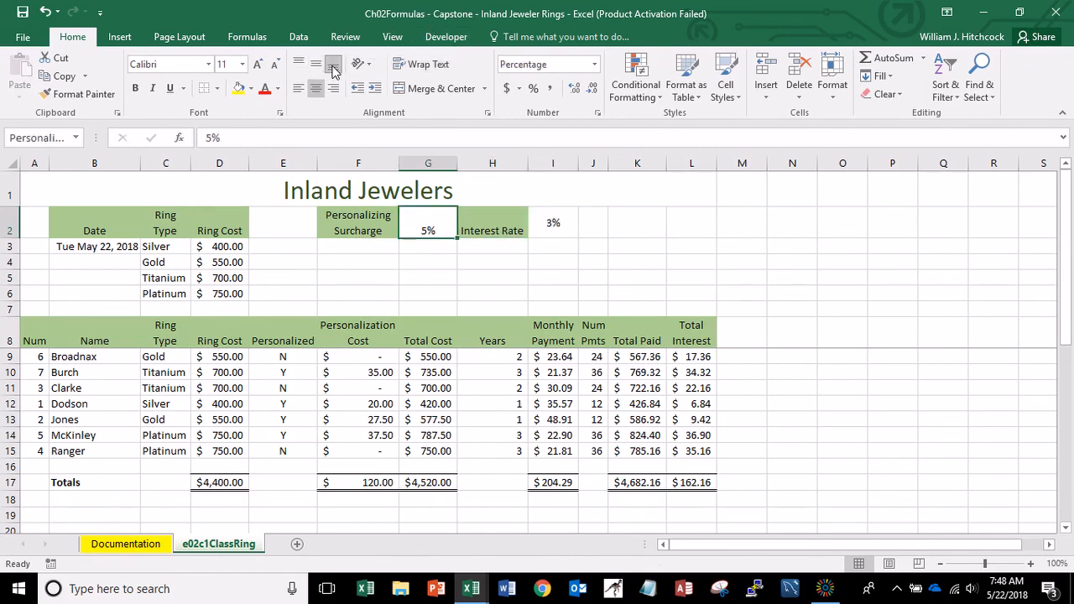
pyautogui.click(552, 224)
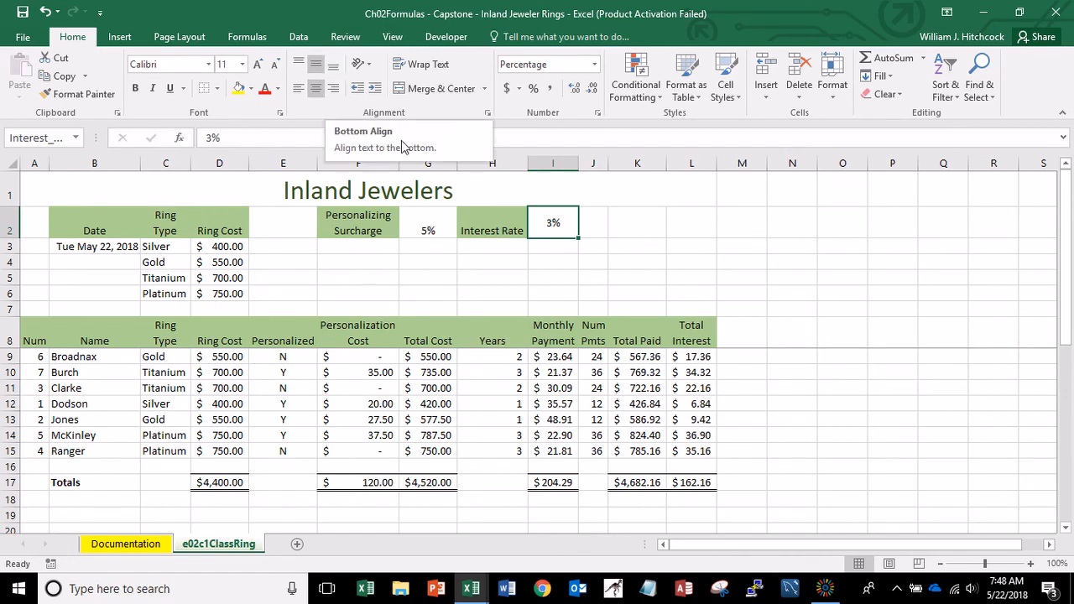
pyautogui.click(333, 67)
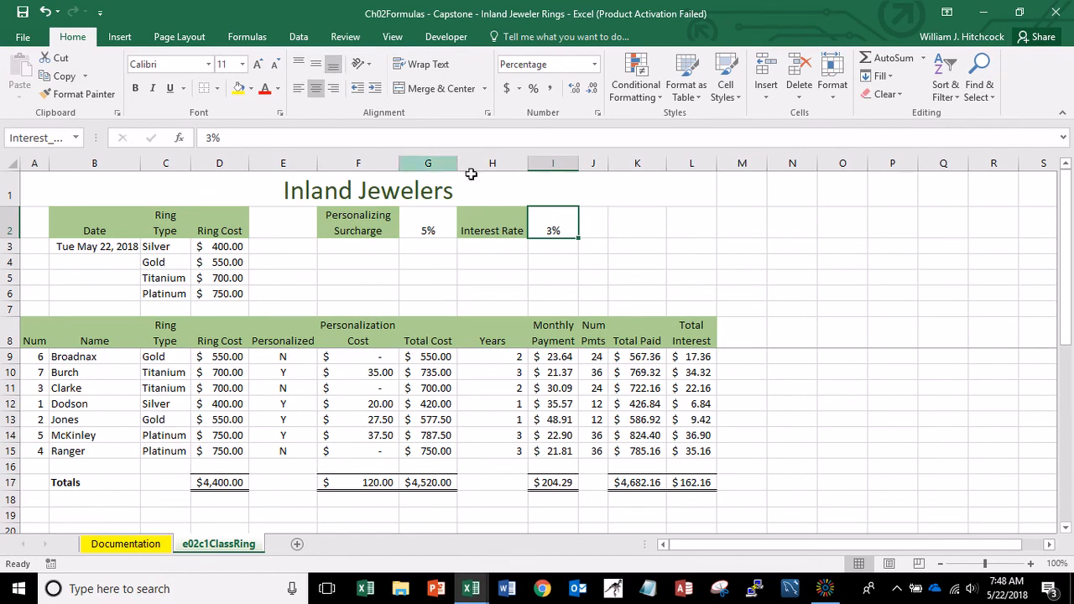
pyautogui.hotkey('ctrl', 'Home')
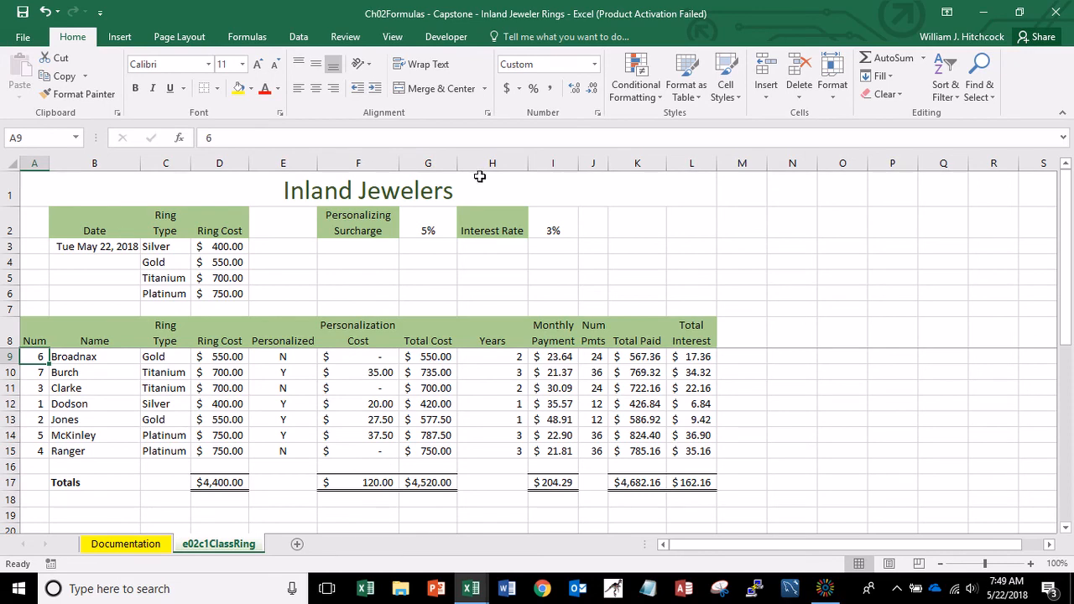
pyautogui.click(23, 14)
# Group the Documentation and e02c1ClassRing sheets and set their page orientation to landscape.
pyautogui.keyDown('ctrl'); pyautogui.click(143, 544); pyautogui.keyUp('ctrl')
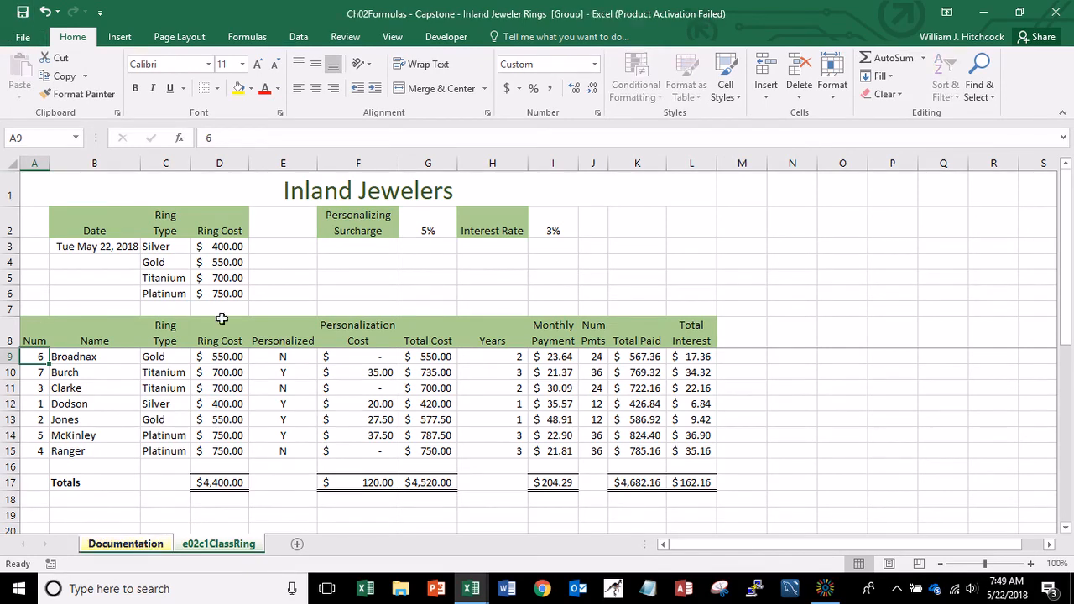
pyautogui.click(177, 41)
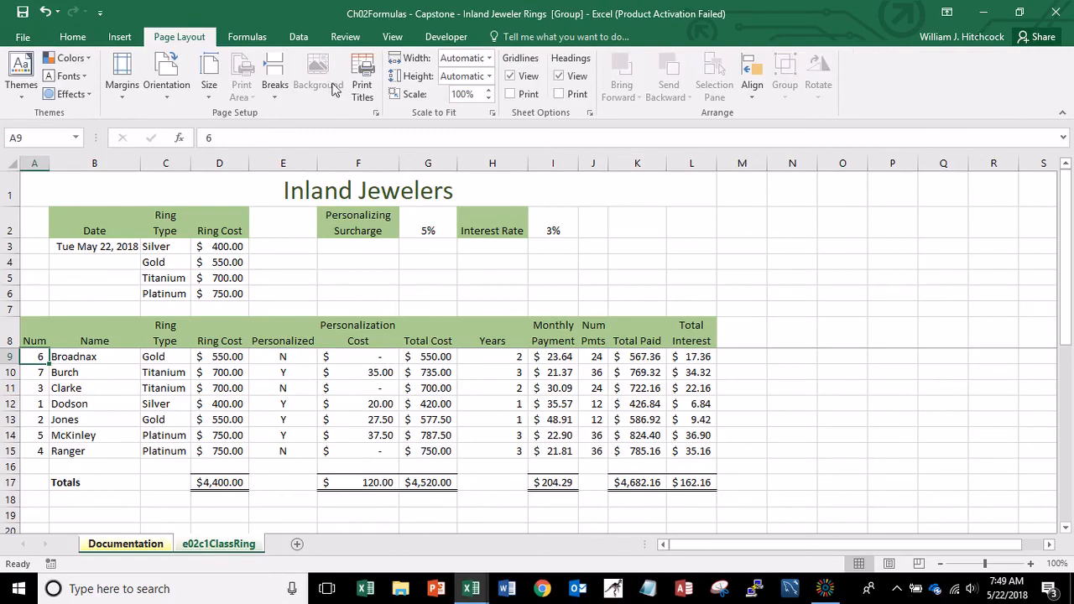
pyautogui.click(362, 90)
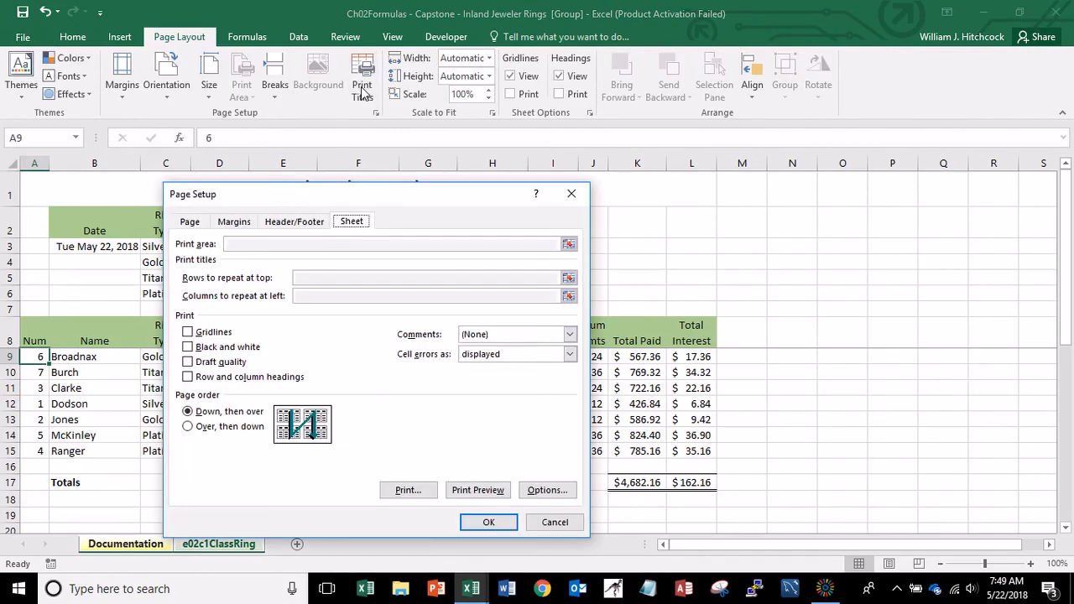
pyautogui.click(203, 226)
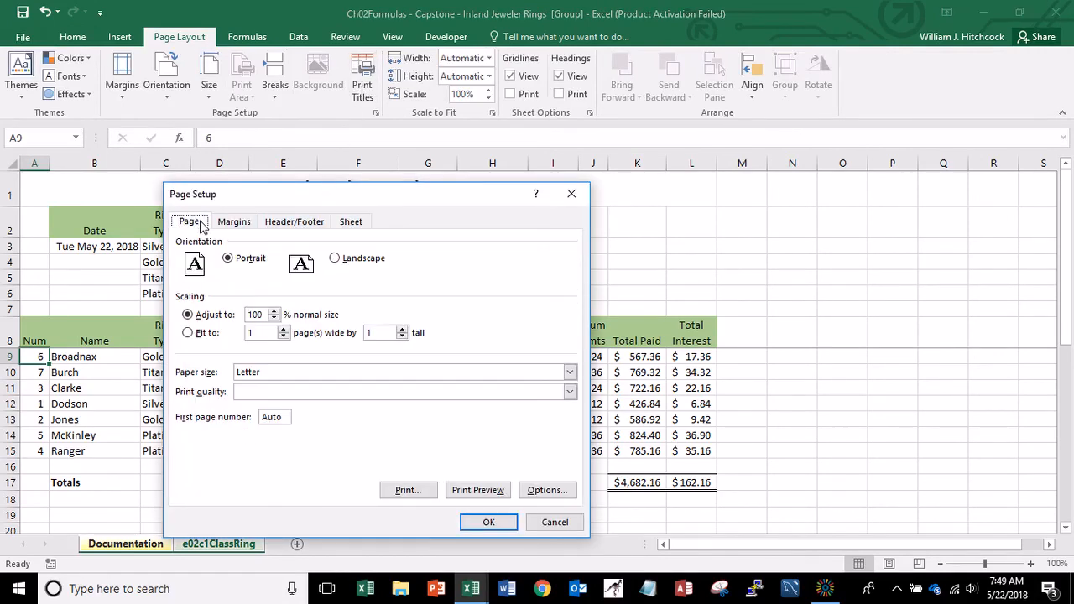
pyautogui.click(334, 260)
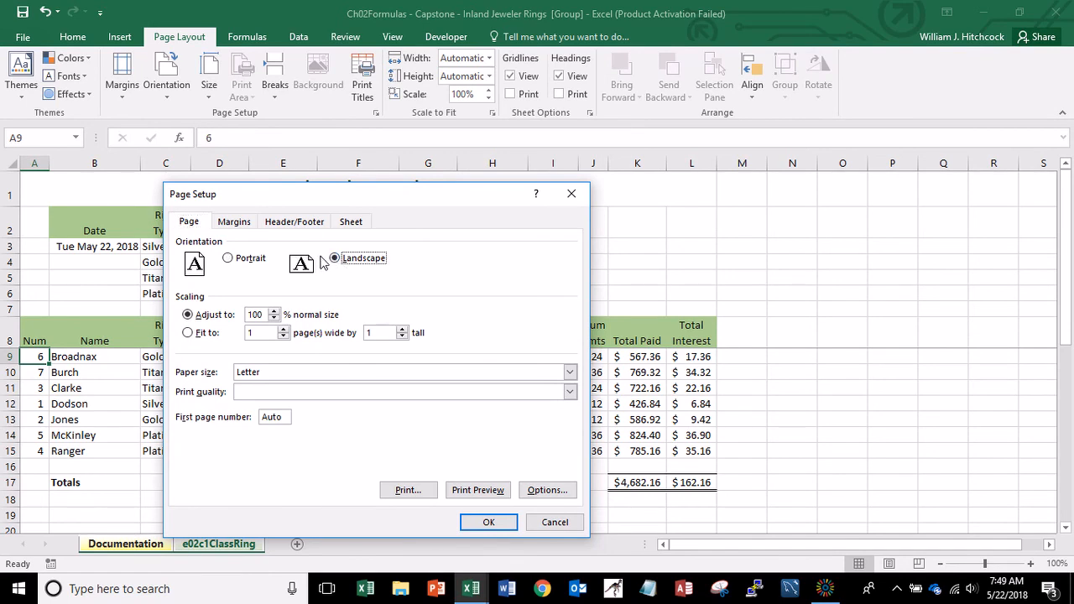
# Set the left and right page margins to 0.45.
pyautogui.click(237, 227)
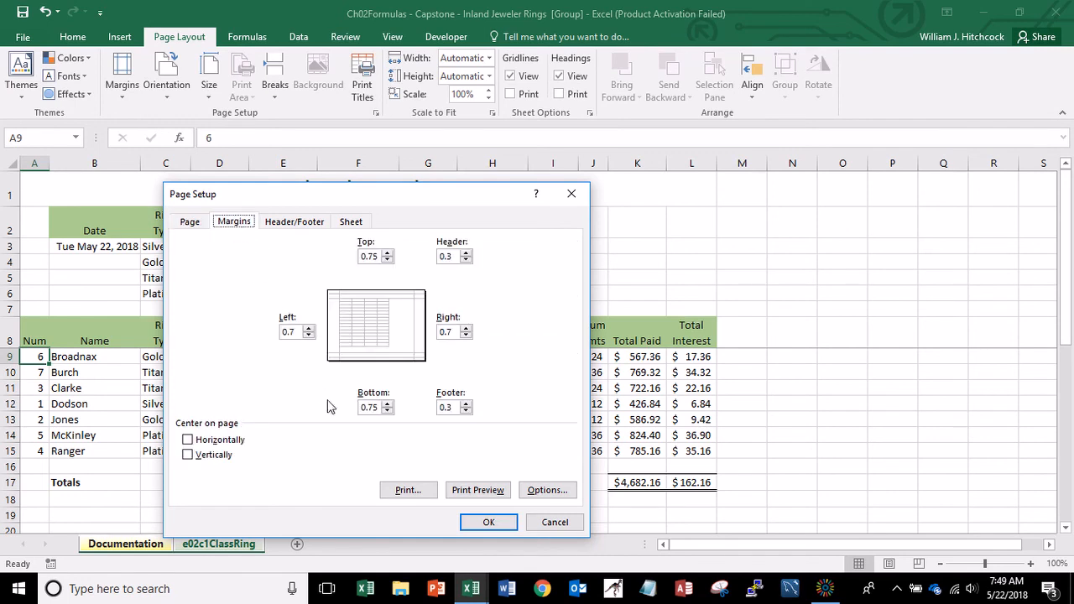
pyautogui.click(309, 335)
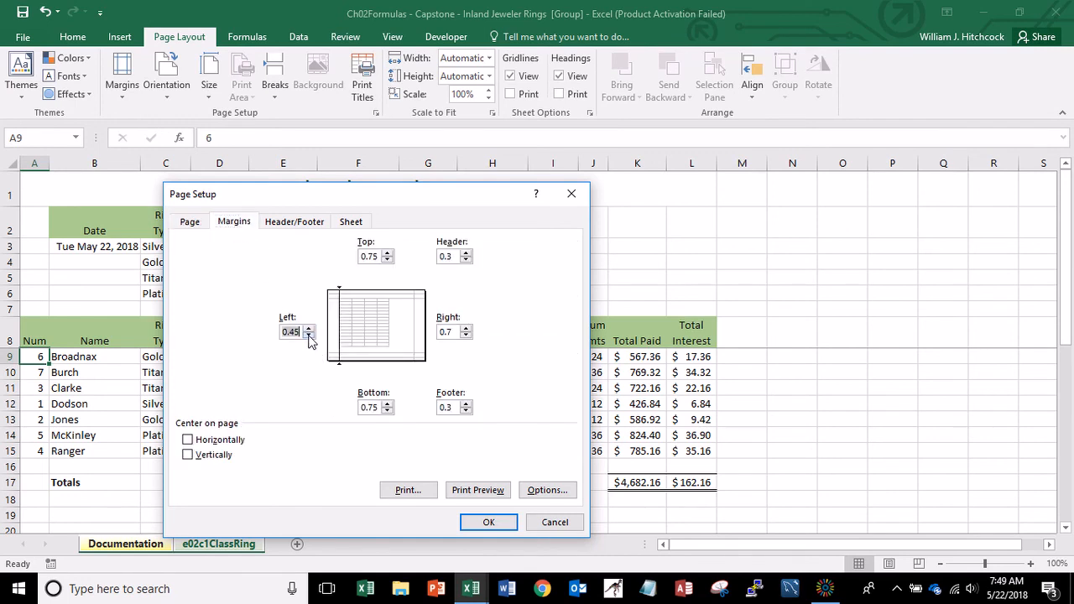
pyautogui.click(467, 335)
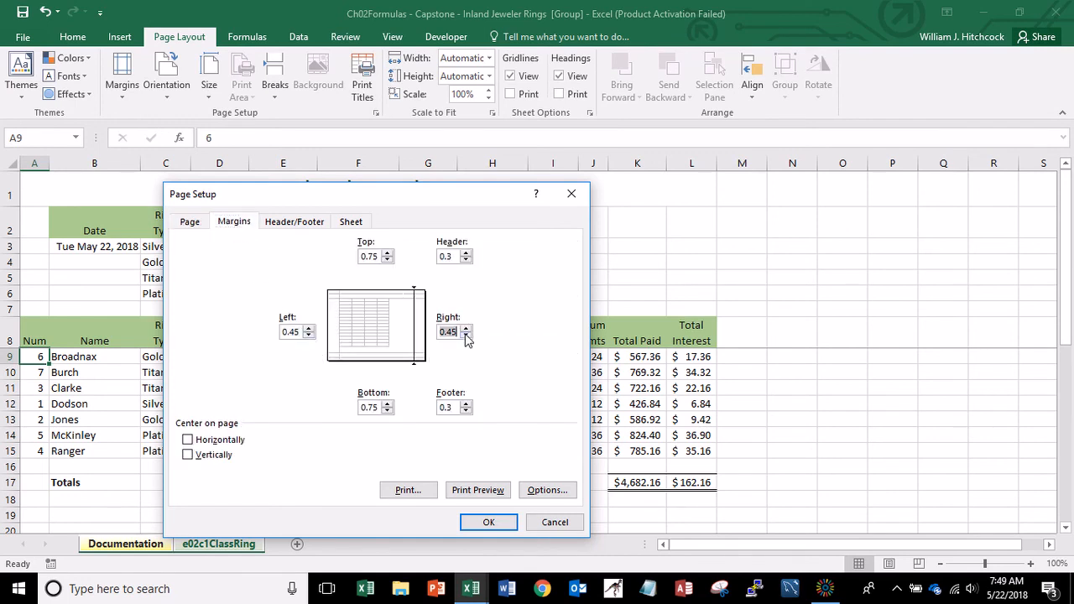
# Start a custom header with "Name:" followed by the author's name in the left section.
pyautogui.click(294, 225)
pyautogui.click(327, 325)
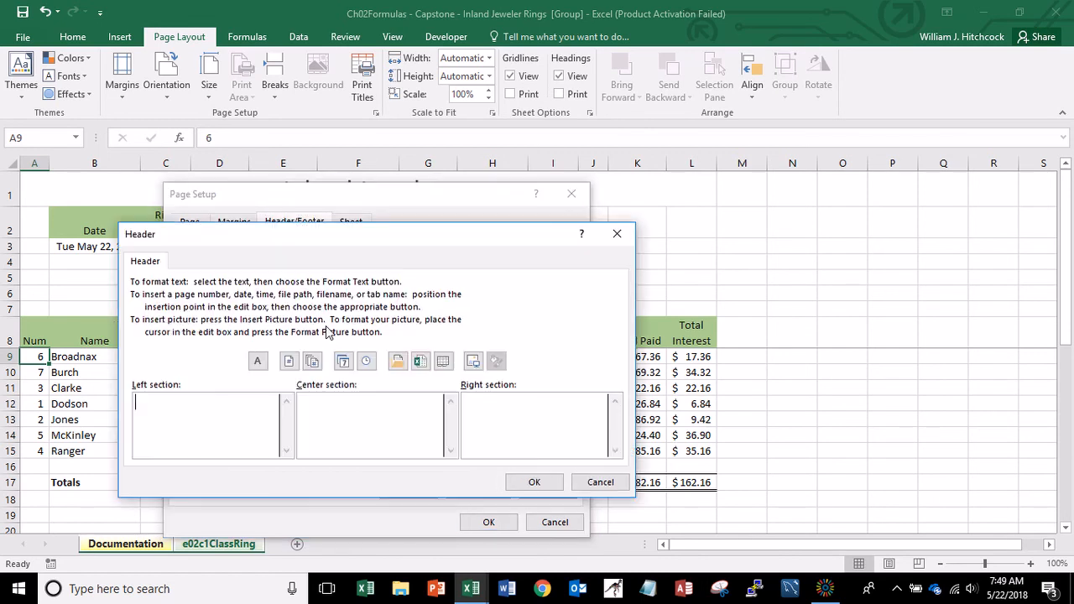
pyautogui.write('Name: Wm Hi')
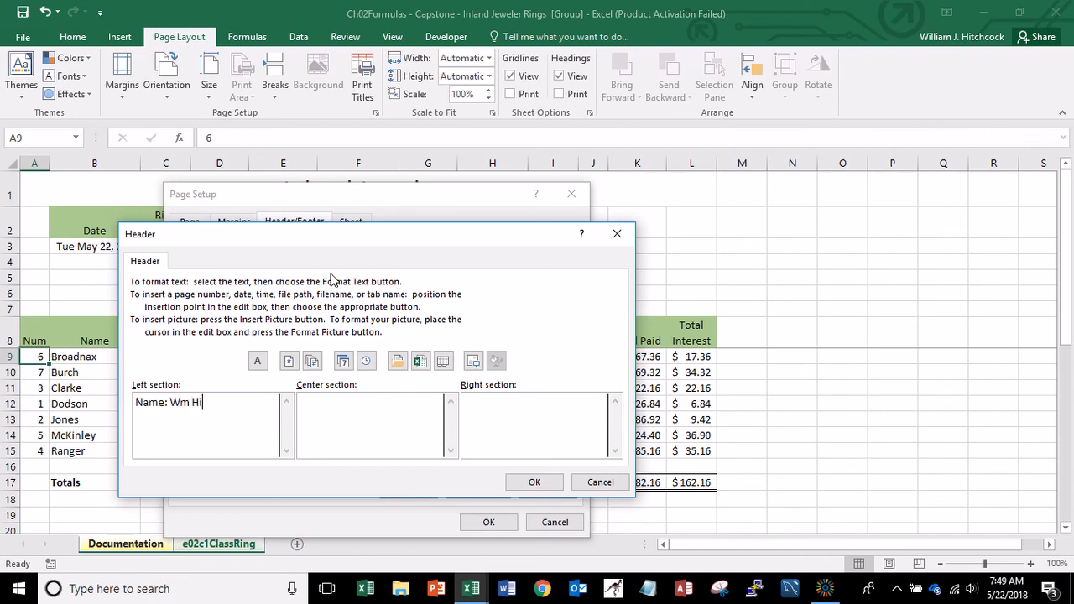
pyautogui.write('tchocck')
pyautogui.press('BackSpace')
pyautogui.press('BackSpace')
pyautogui.press('BackSpace')
pyautogui.press('BackSpace')
pyautogui.write('cock')
# Enter "CIT 221 Data Analysis - Summer 2018" in the center section of the header.
pyautogui.press('Tab')
pyautogui.write('CIT')
pyautogui.write(' 221')
pyautogui.write(' Data')
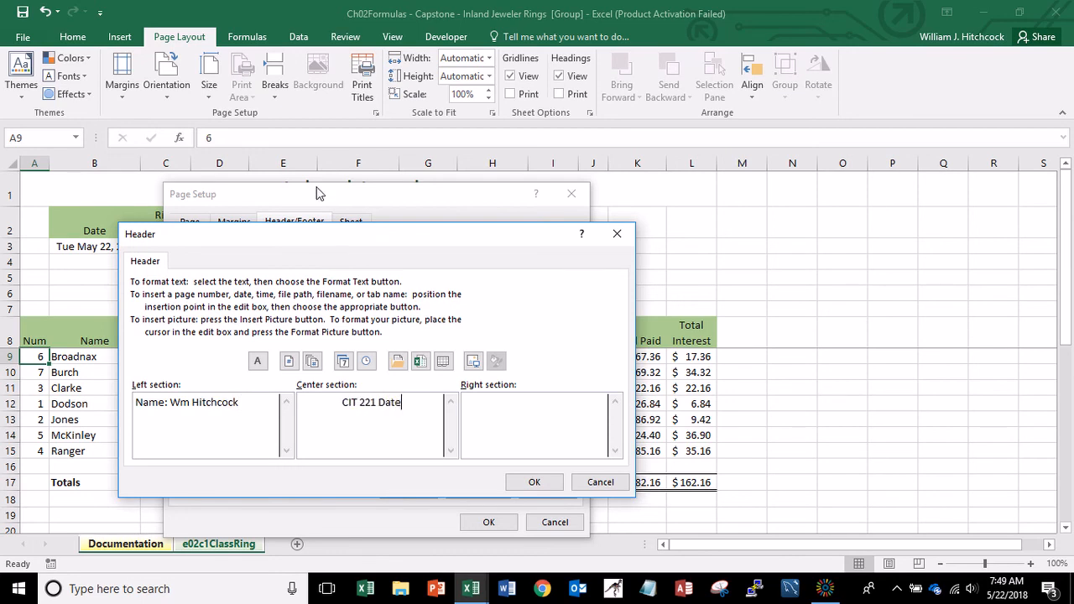
pyautogui.write(' Analysis')
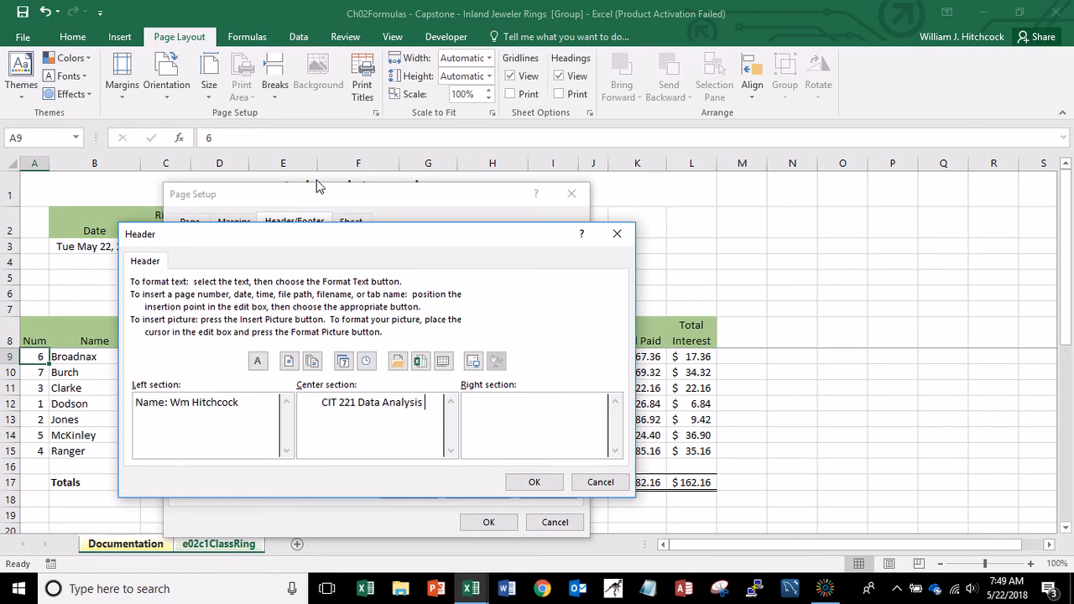
pyautogui.write(' - Summ')
pyautogui.write('er 2018')
# Put "Date Printed:" with the current date field in the header's right section and accept the header.
pyautogui.write('Date Printe')
pyautogui.write('d:')
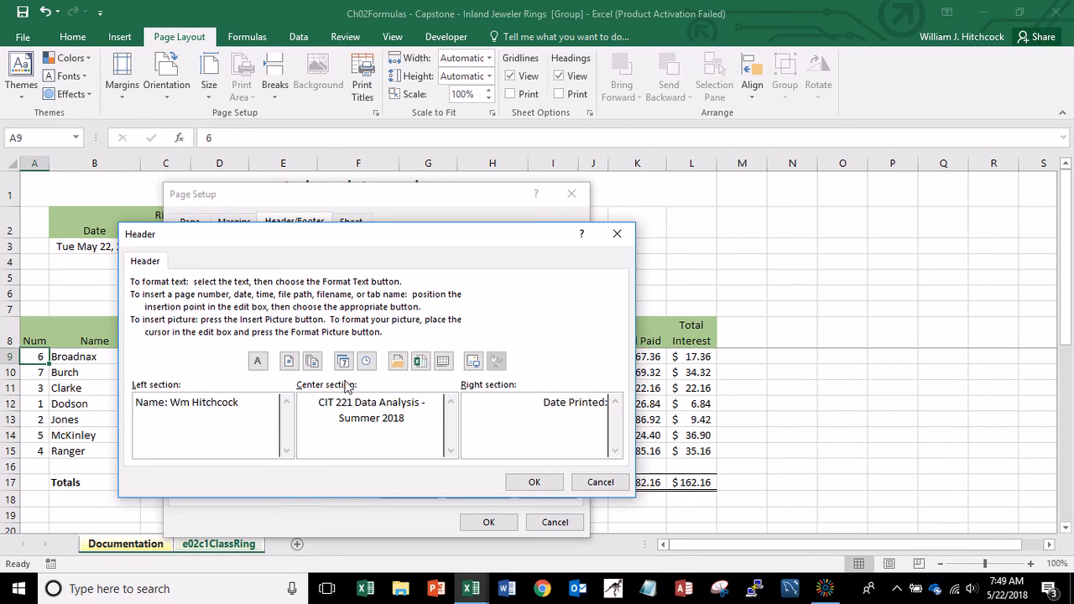
pyautogui.click(344, 361)
pyautogui.click(534, 482)
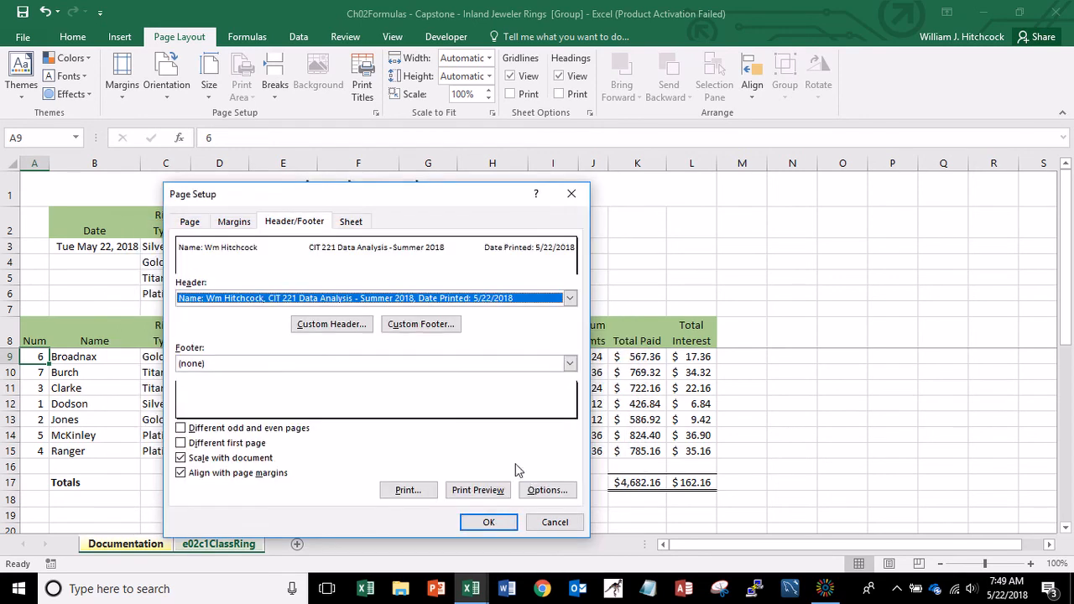
# Create a custom footer with "File: &[File]" in the left section and "Page: &[Page] of &[Pages]" in the center section.
pyautogui.write('File:')
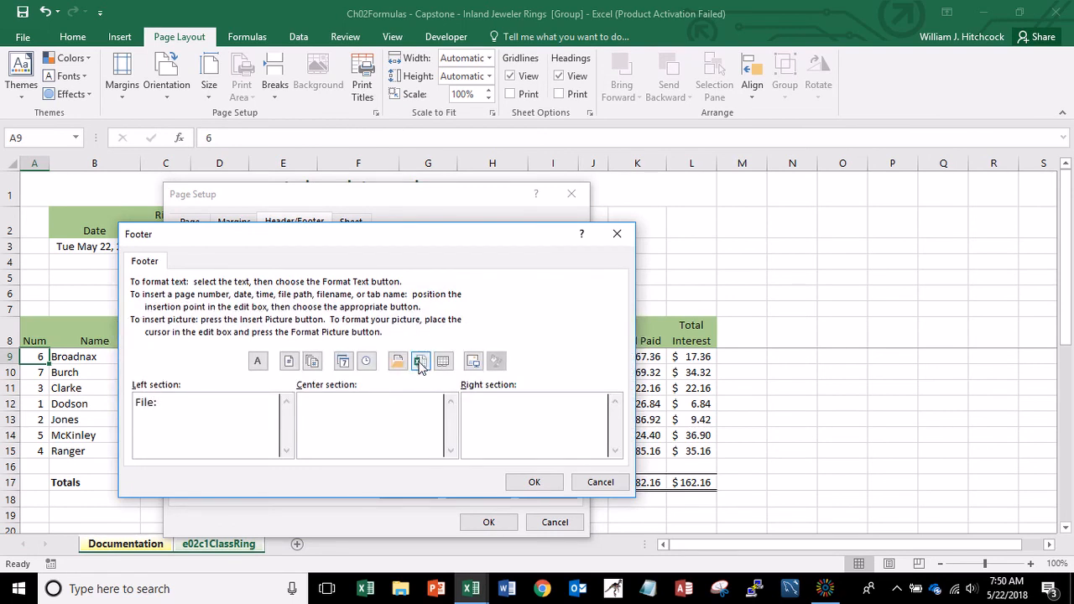
pyautogui.click(420, 362)
pyautogui.click(387, 417)
pyautogui.write('Page:')
pyautogui.click(289, 363)
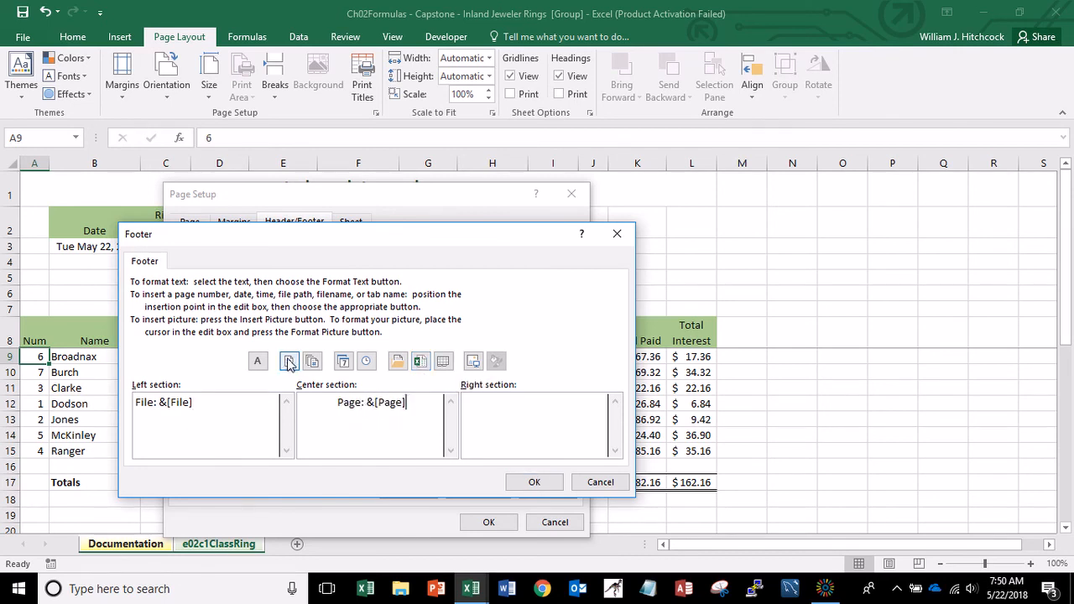
pyautogui.write('of')
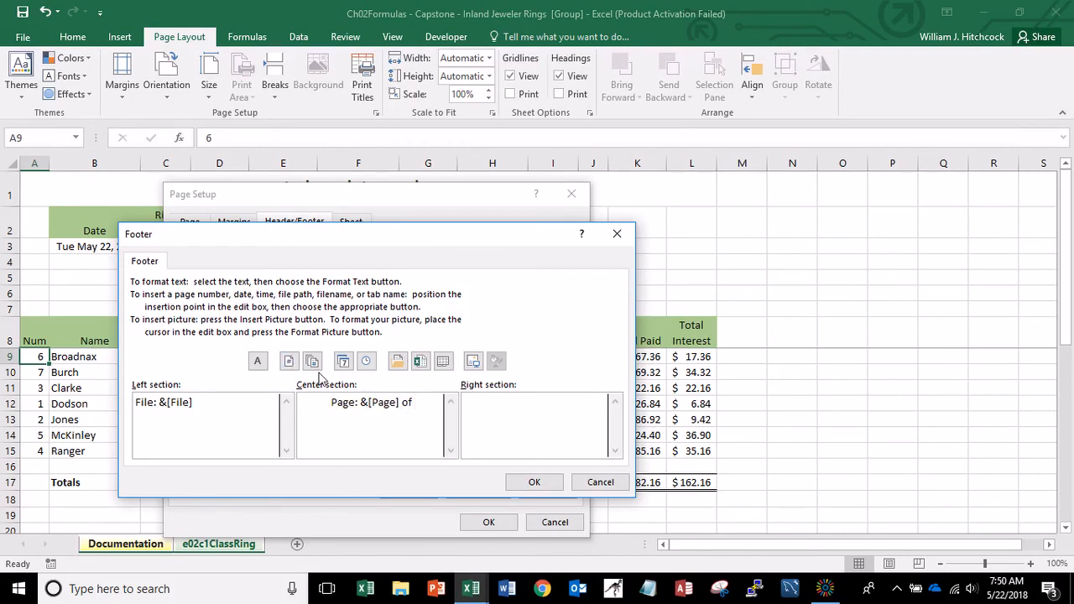
pyautogui.click(313, 363)
# Add "Sheet: &[Tab]" to the footer's right section and accept the footer.
pyautogui.click(505, 413)
pyautogui.write('Sheet:')
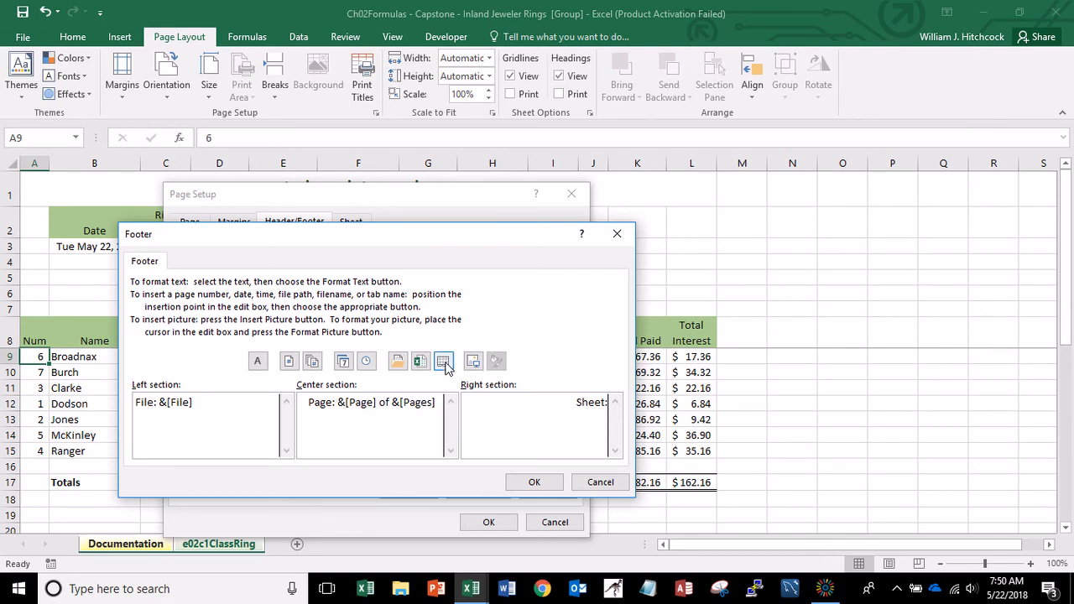
pyautogui.click(443, 362)
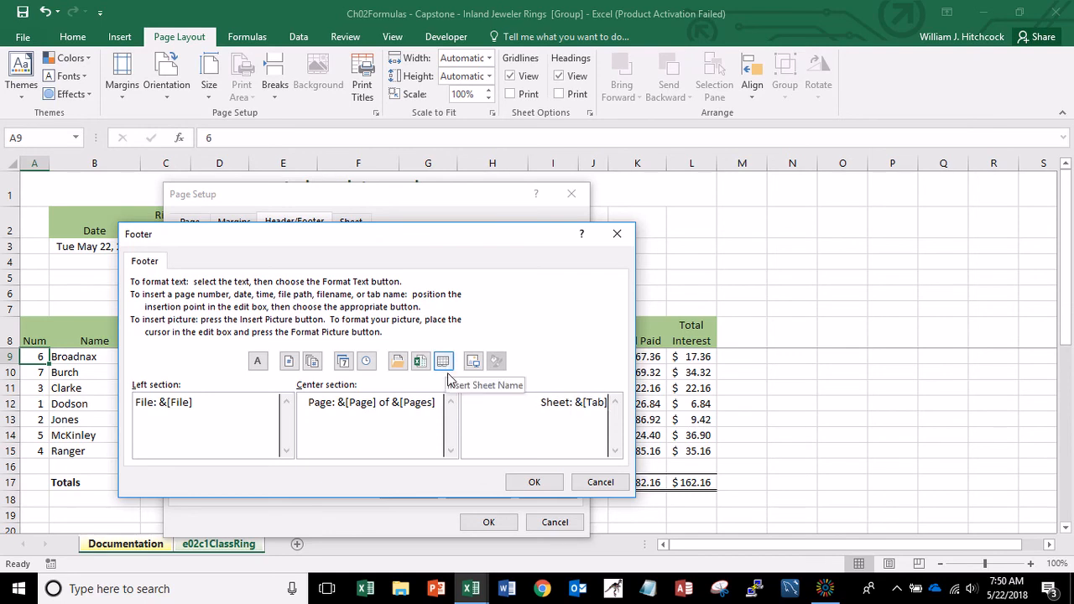
pyautogui.click(529, 483)
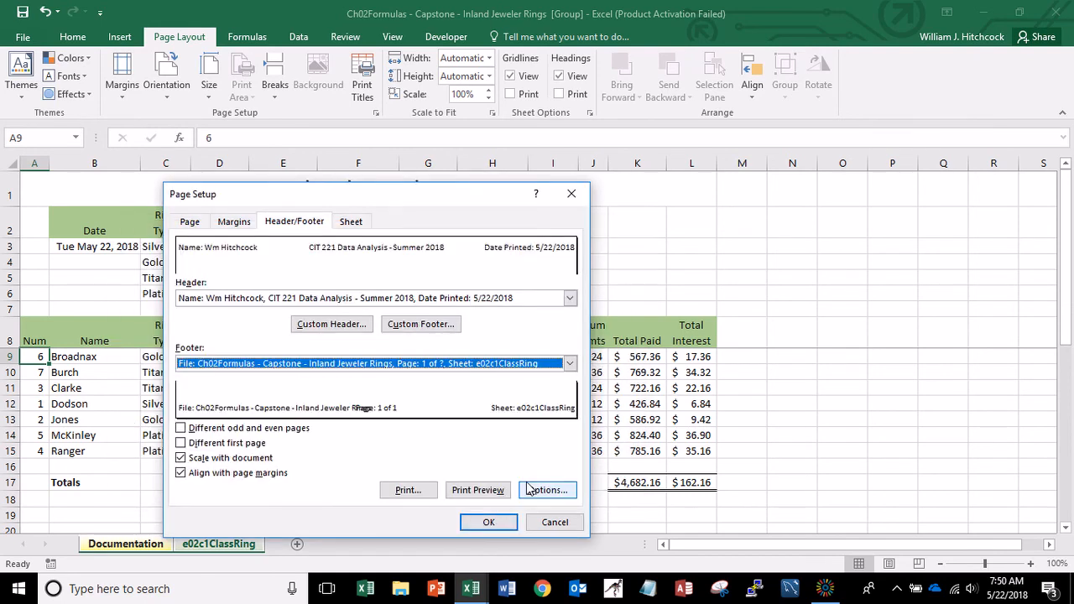
# Check the print preview of both grouped sheets and return to the worksheet.
pyautogui.click(485, 495)
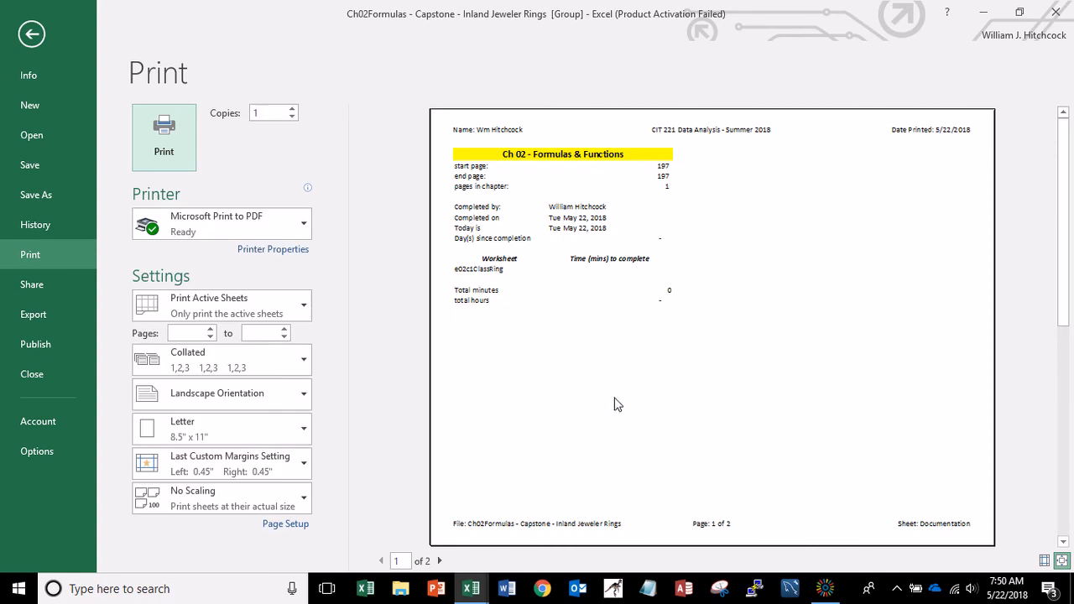
pyautogui.click(441, 561)
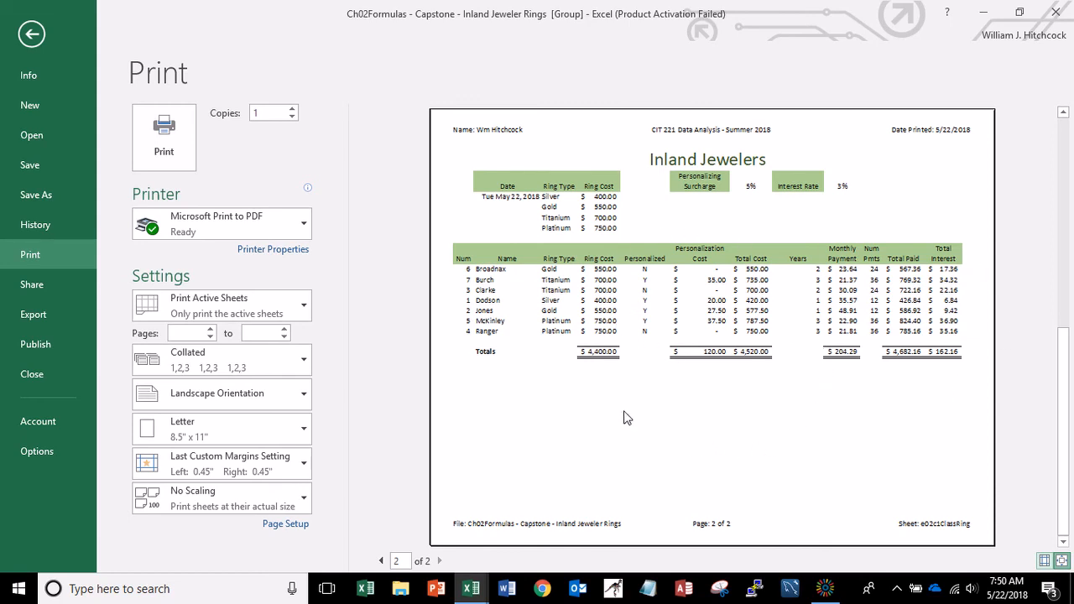
pyautogui.click(32, 34)
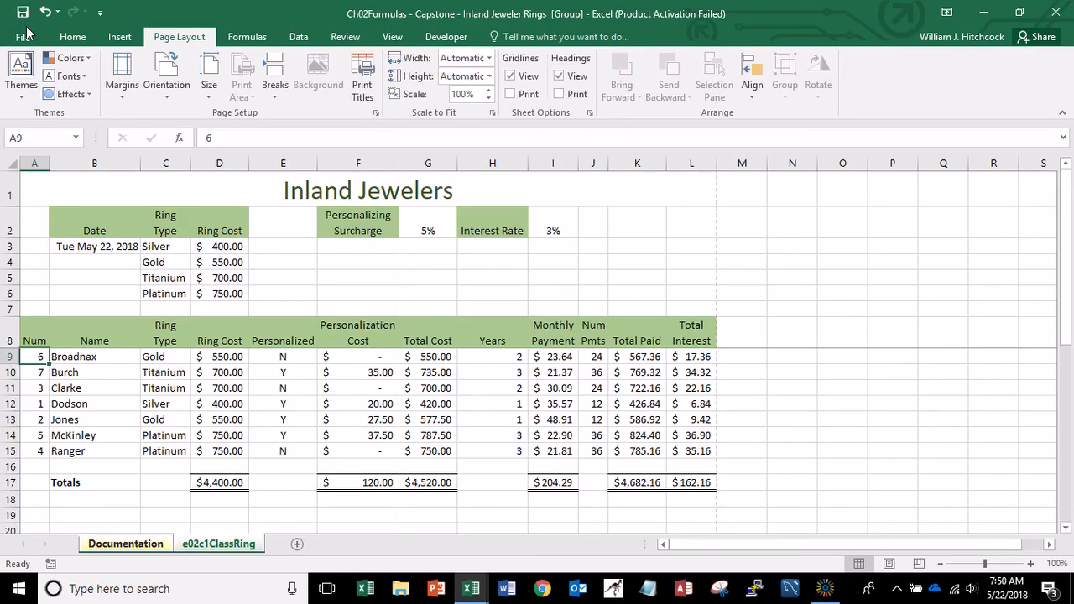
# Ungroup the sheets and save the workbook.
pyautogui.rightClick(210, 547)
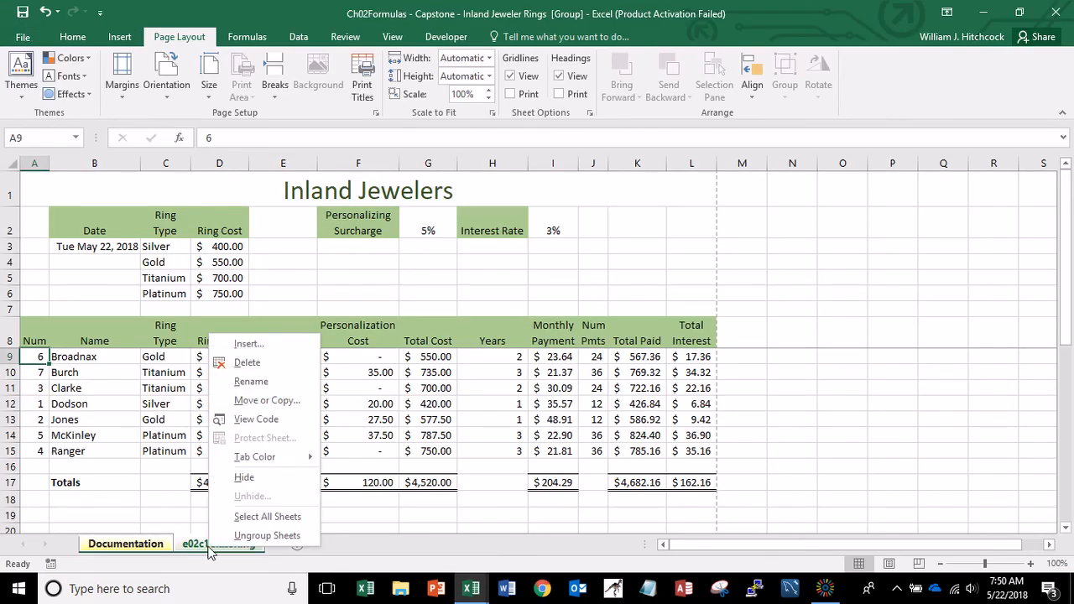
pyautogui.click(267, 536)
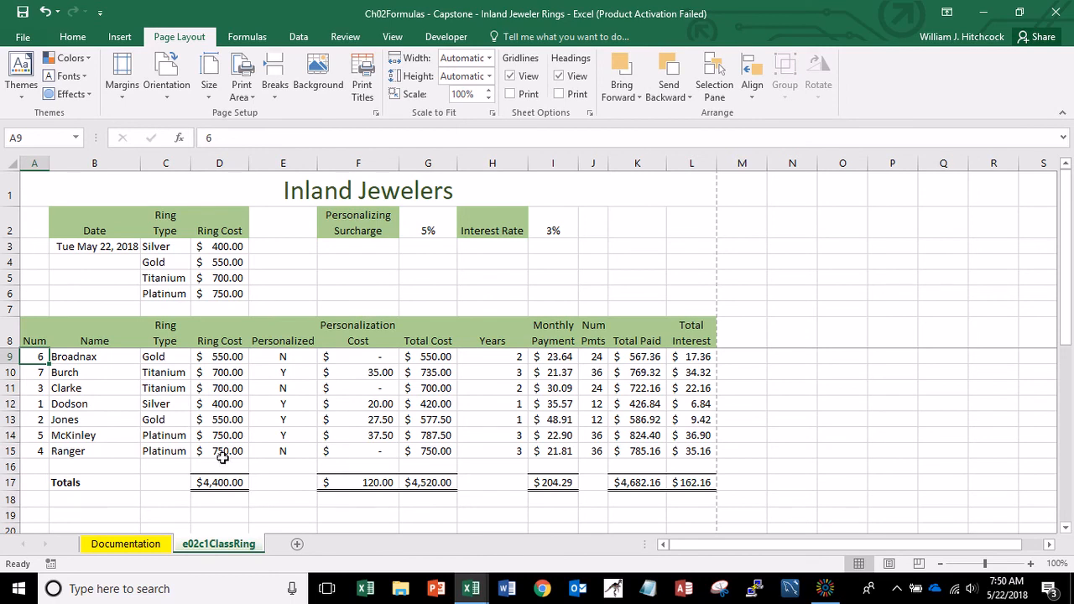
pyautogui.click(24, 13)
pyautogui.click(829, 584)
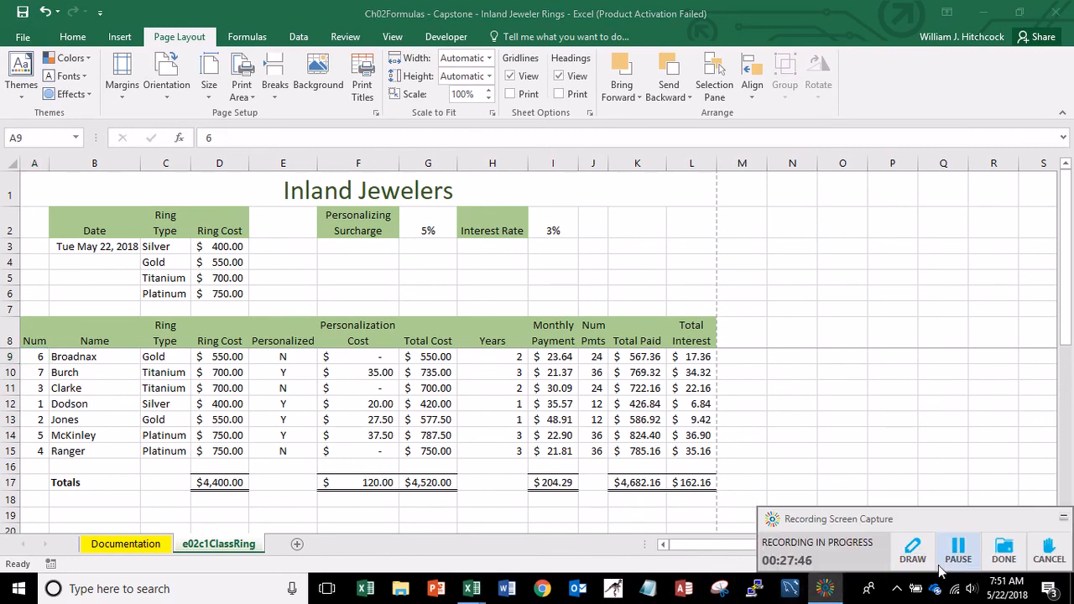